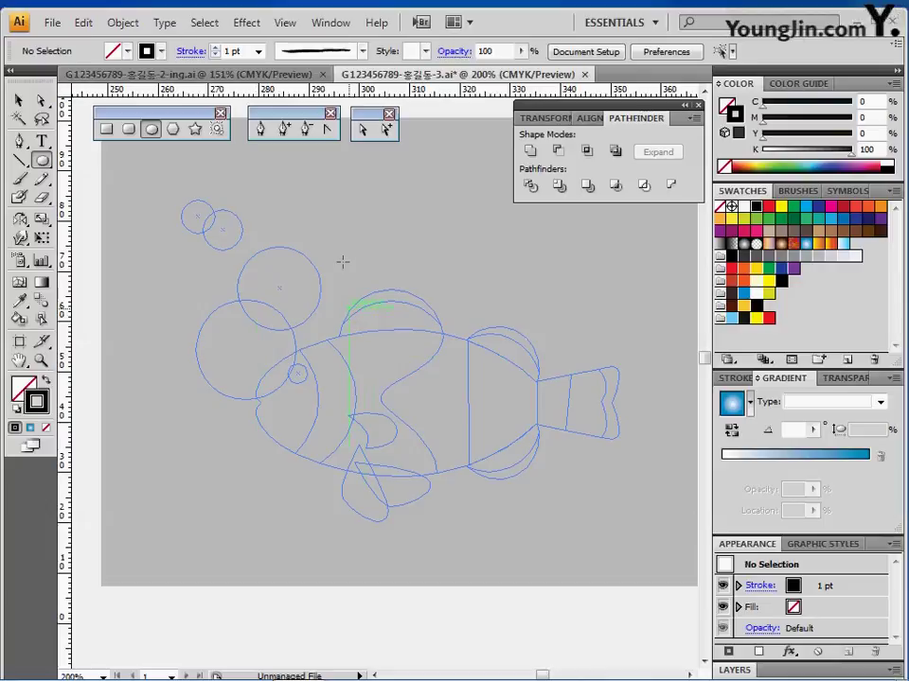
Draw a 20 mm by 20 mm circle and align it with the outer arc of the front dorsal fin guide.
click(341, 261)
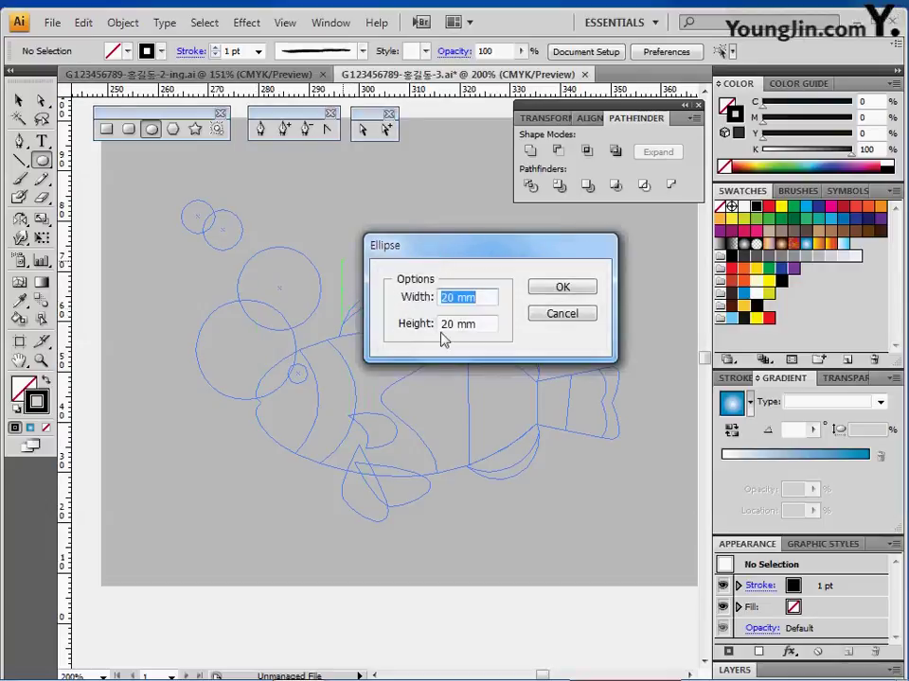
key(Tab)
click(417, 303)
key(Tab)
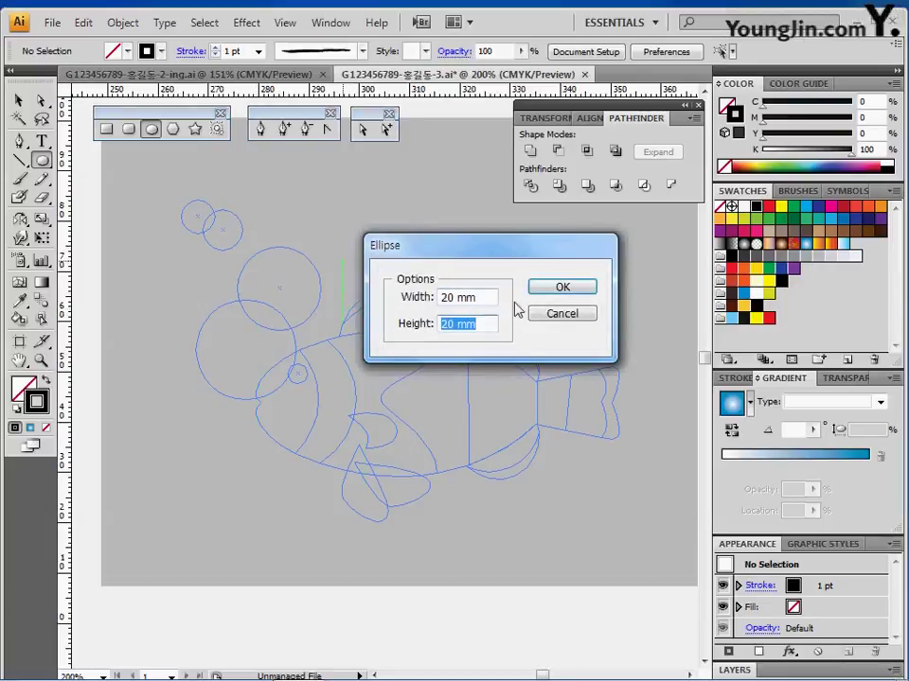
click(552, 288)
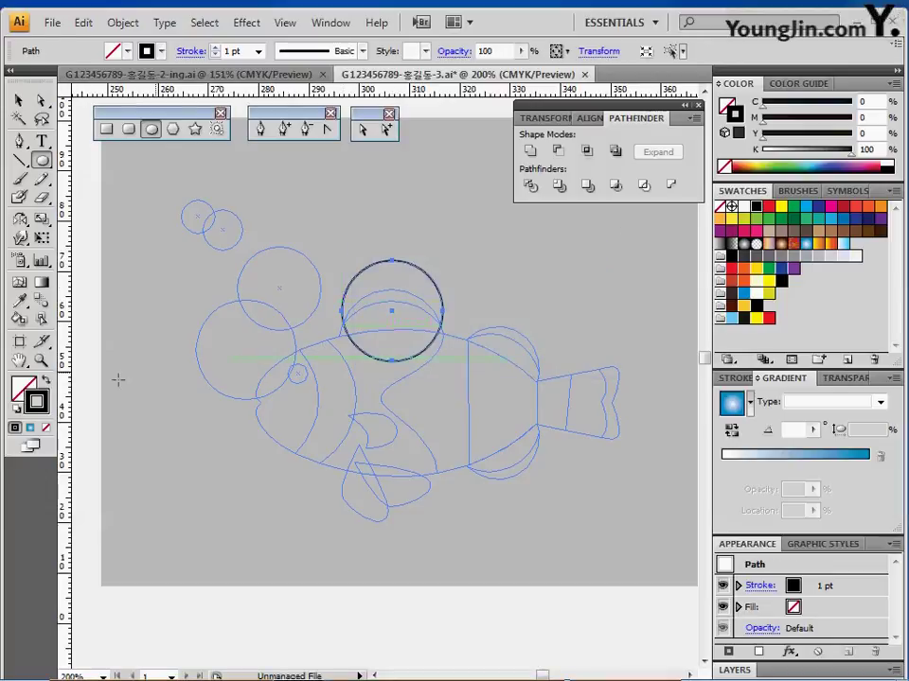
key(ctrl)
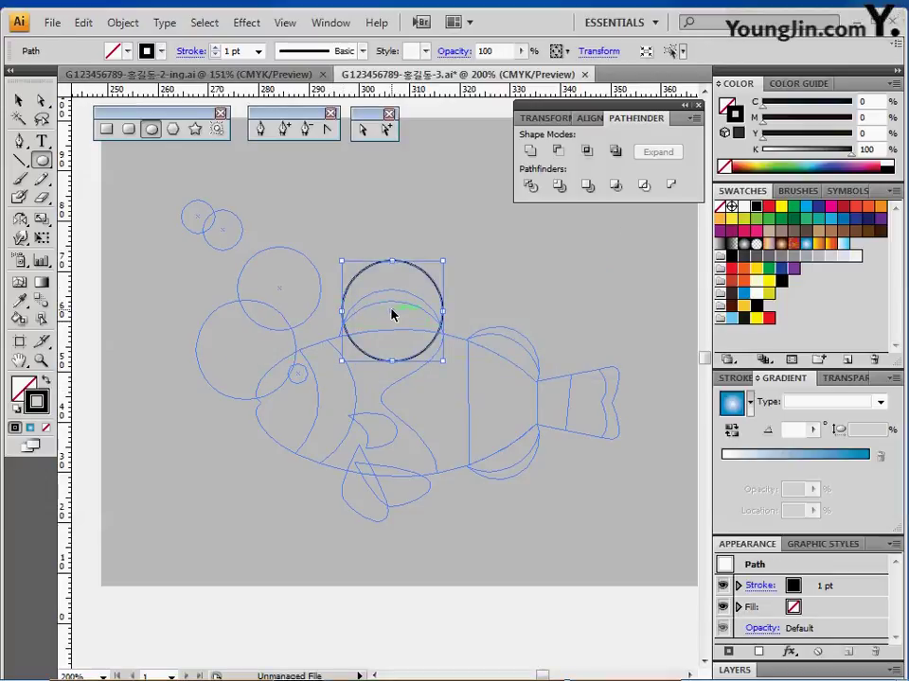
drag(393, 313, 370, 328)
Trace the fish's upper body guide with the Pen tool, from the mouth over the back to the tail base.
key(ctrl+plus)
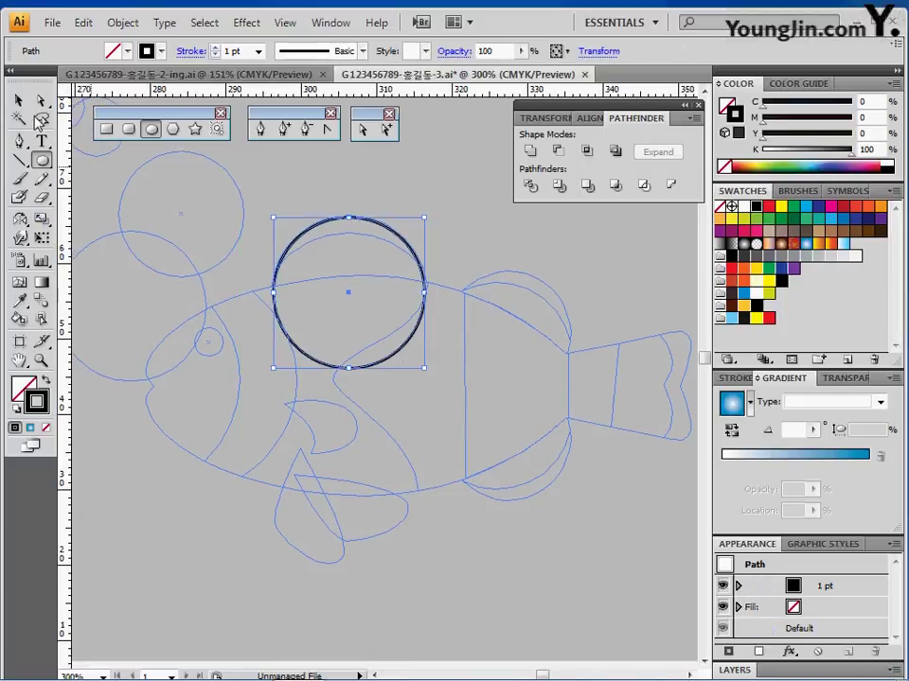
ctrl+click(117, 160)
key(p)
click(153, 384)
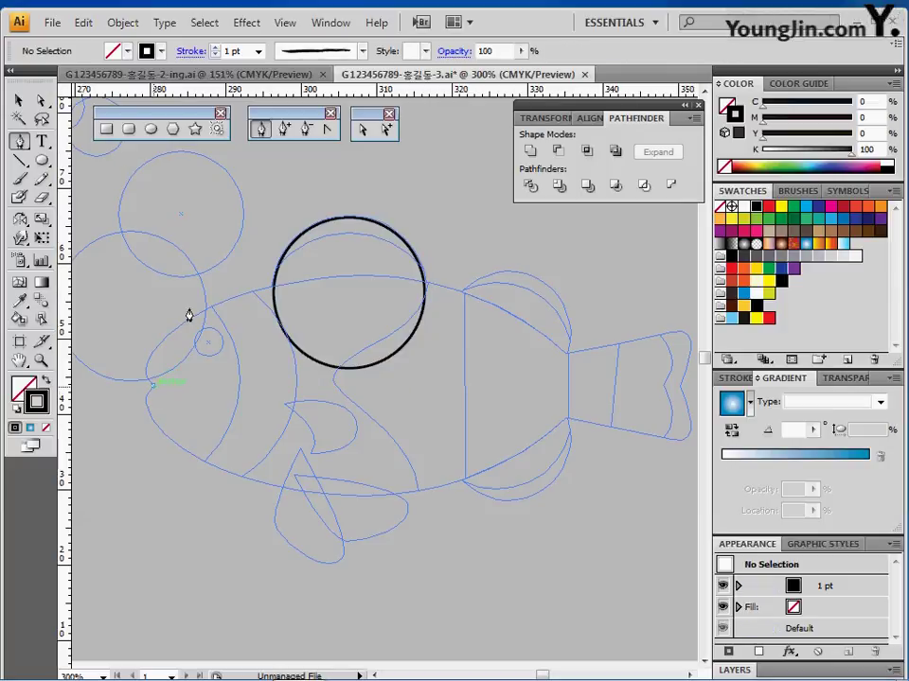
drag(181, 324, 239, 282)
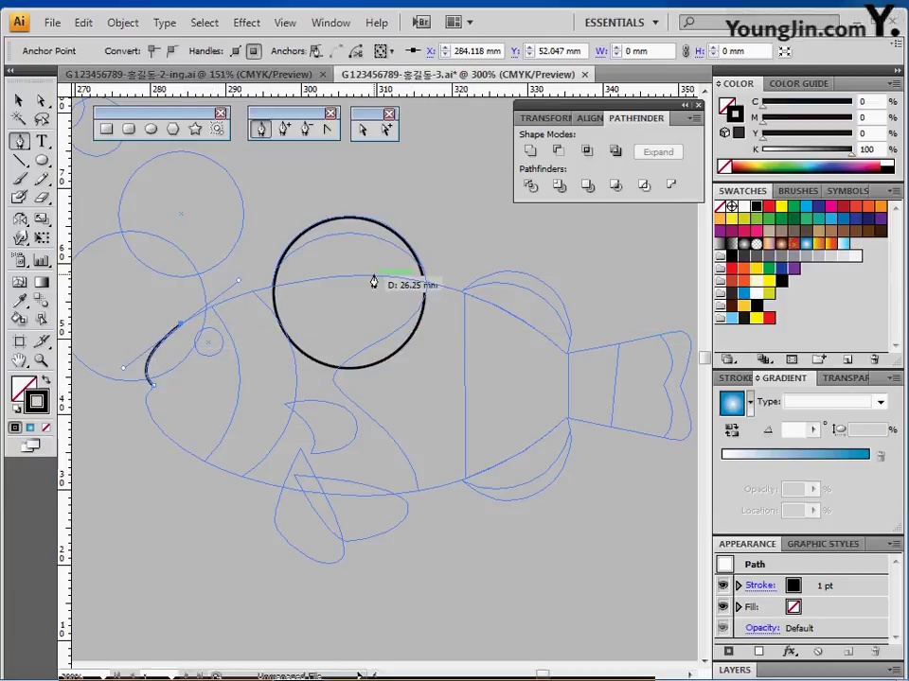
drag(373, 278, 411, 281)
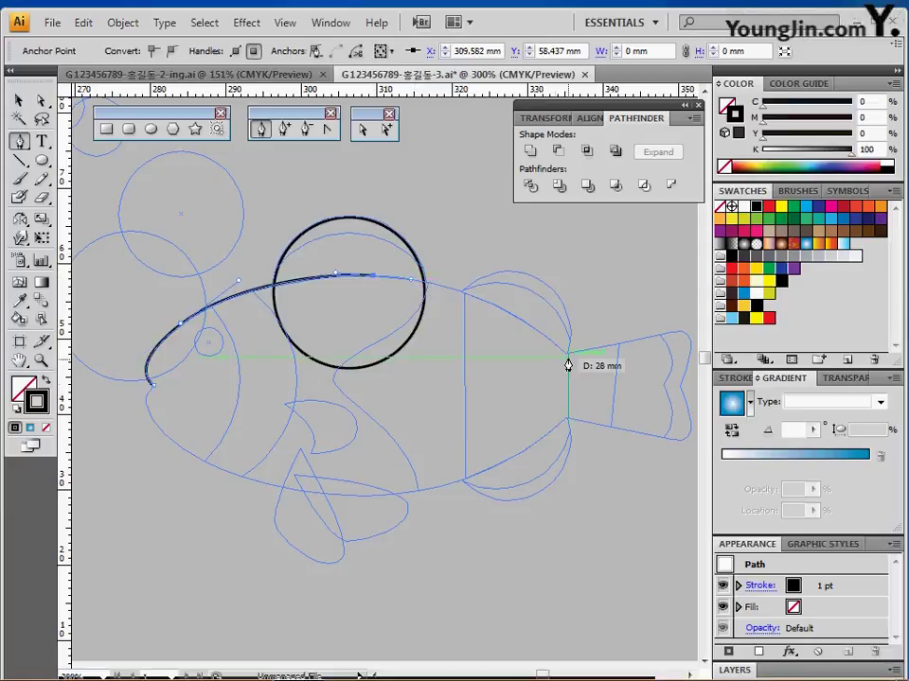
mouse_move(568, 356)
mouse_down()
mouse_move(645, 426)
mouse_move(568, 354)
mouse_up()
Continue the path along the tail's upper edge and around its rounded tip to the middle notch, and end the path there.
drag(602, 396, 586, 396)
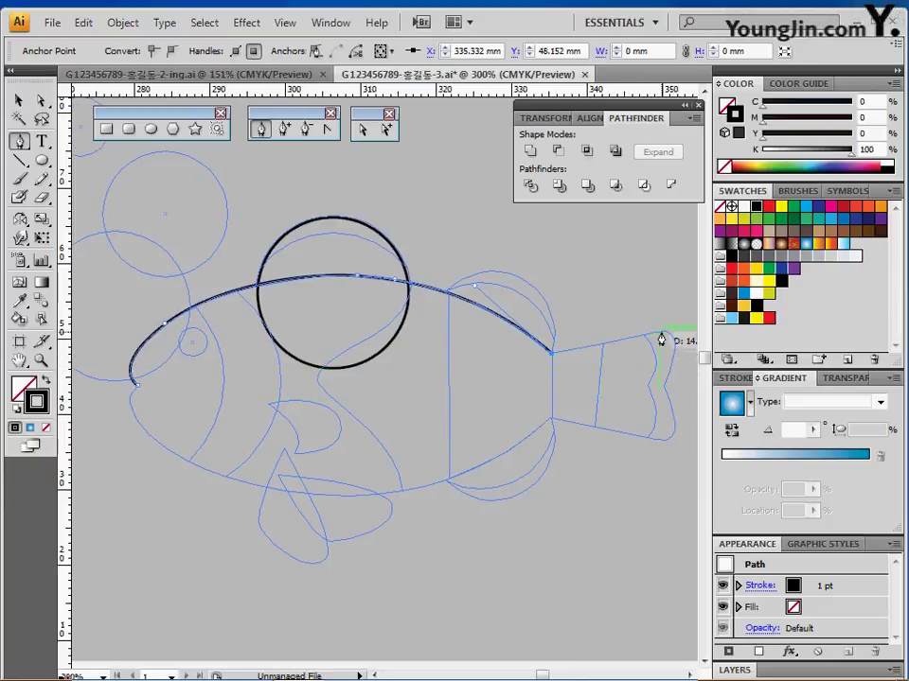
mouse_move(672, 333)
mouse_down()
mouse_move(681, 342)
mouse_move(690, 332)
mouse_up()
key(ctrl+z)
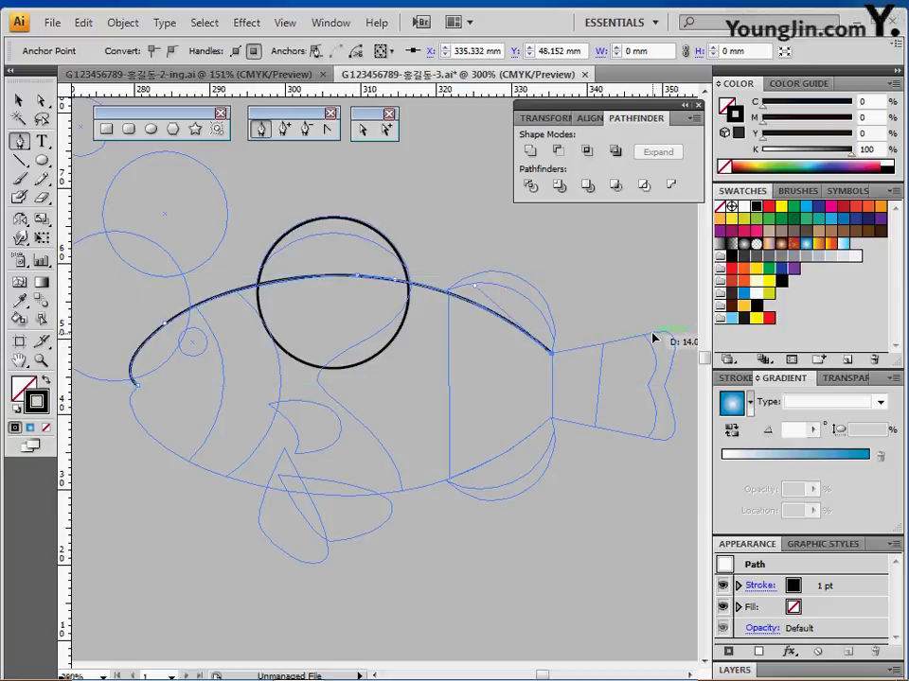
click(655, 333)
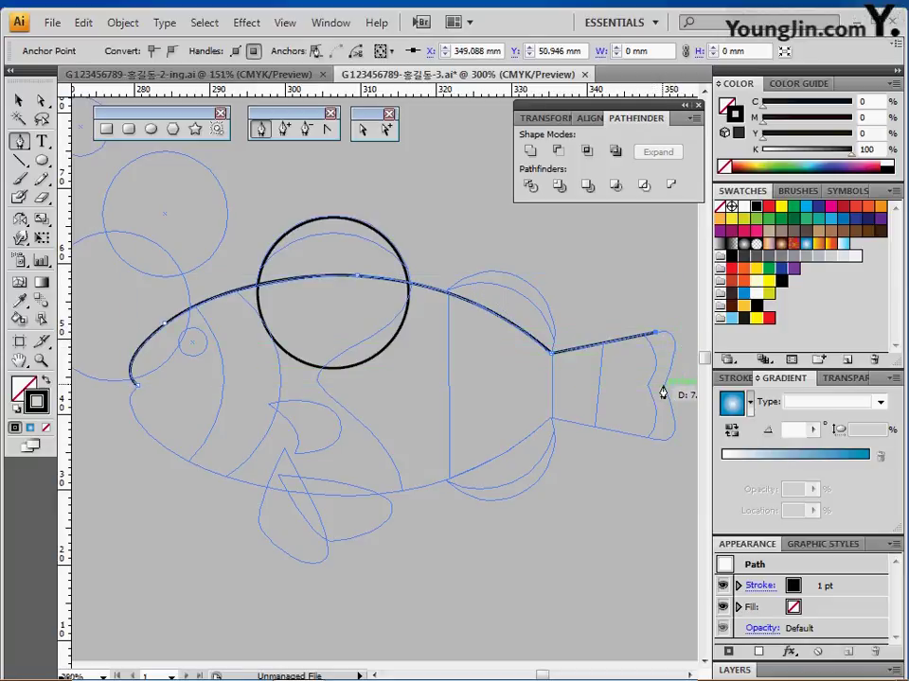
drag(663, 387, 635, 460)
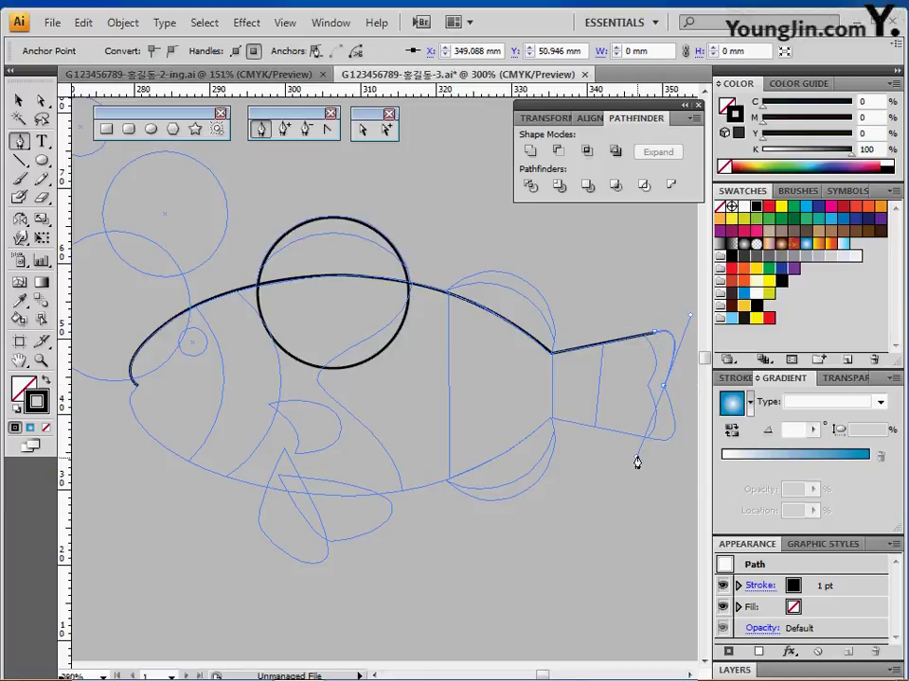
key(ctrl)
ctrl+click(386, 418)
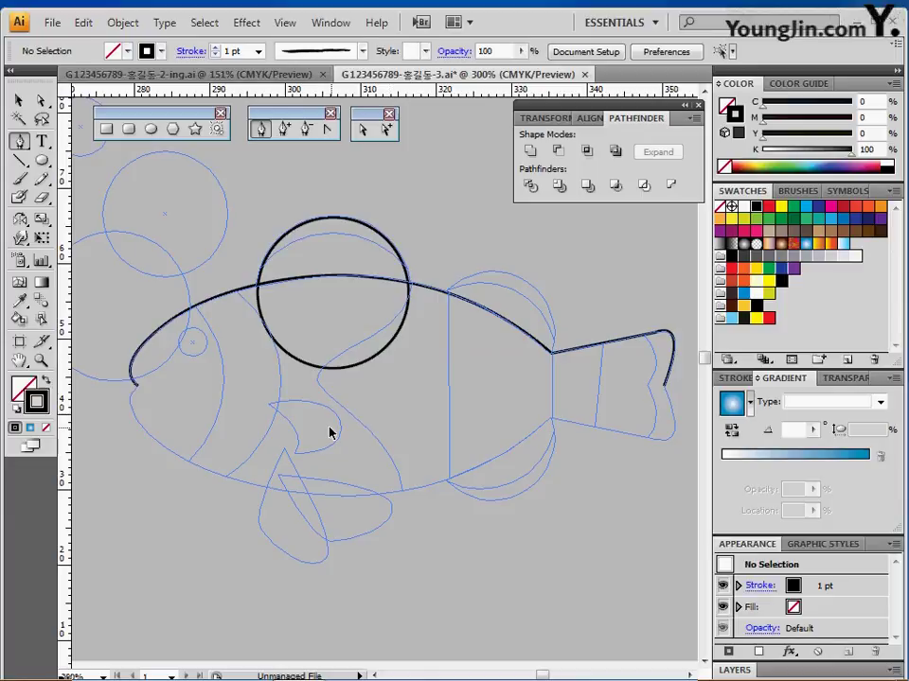
Hide the guides and delete the circle's lowest anchor point to leave only its upper half.
drag(387, 424, 391, 389)
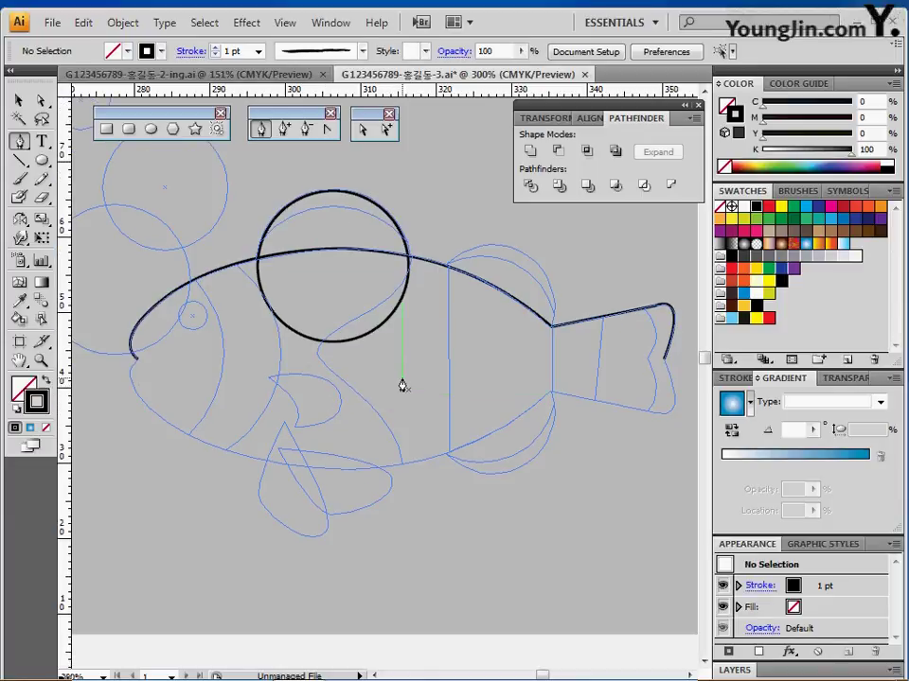
key(ctrl+shift+w)
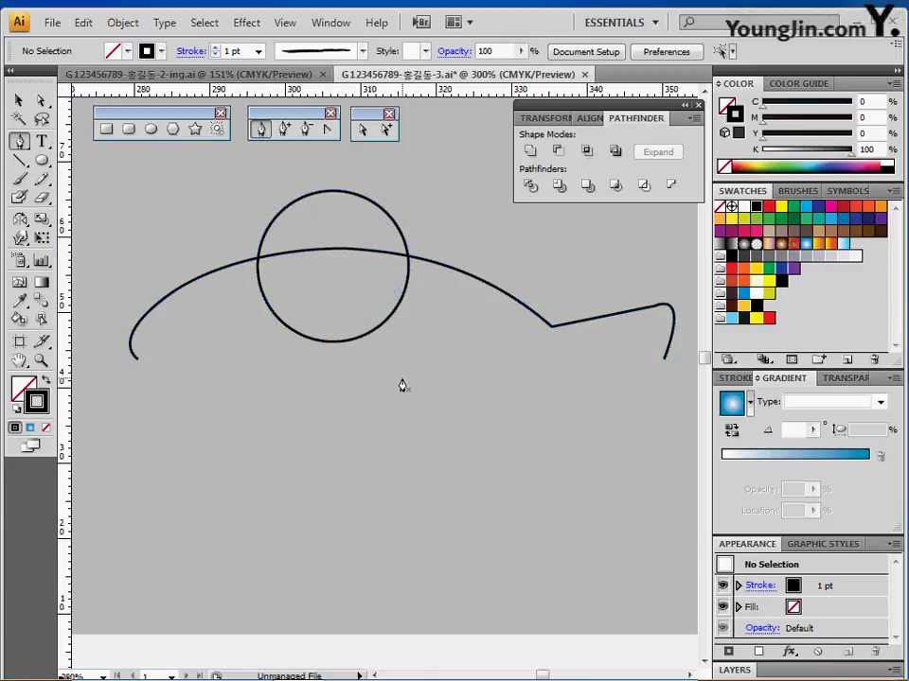
click(41, 100)
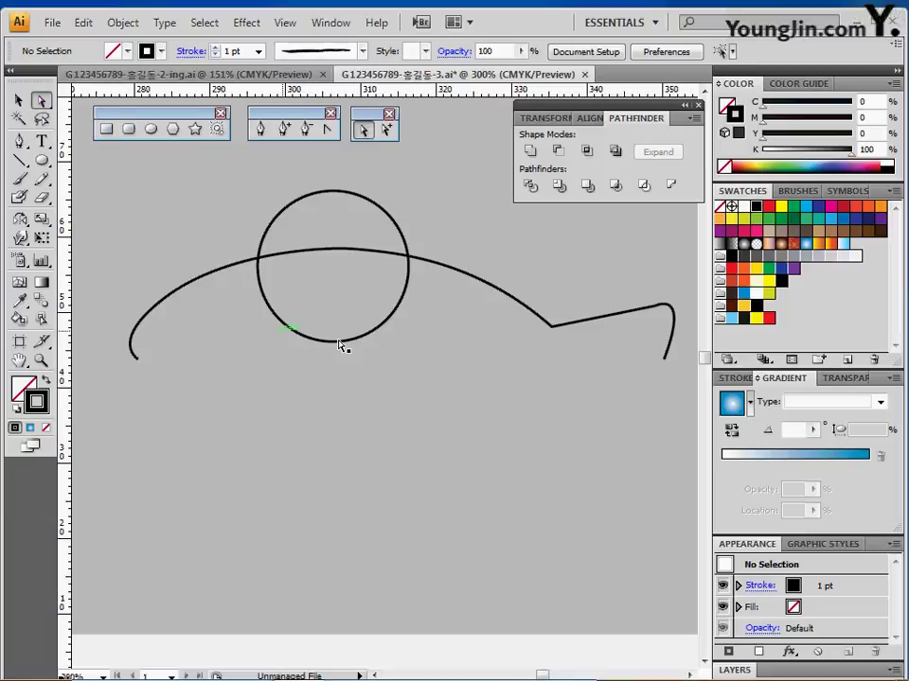
click(332, 341)
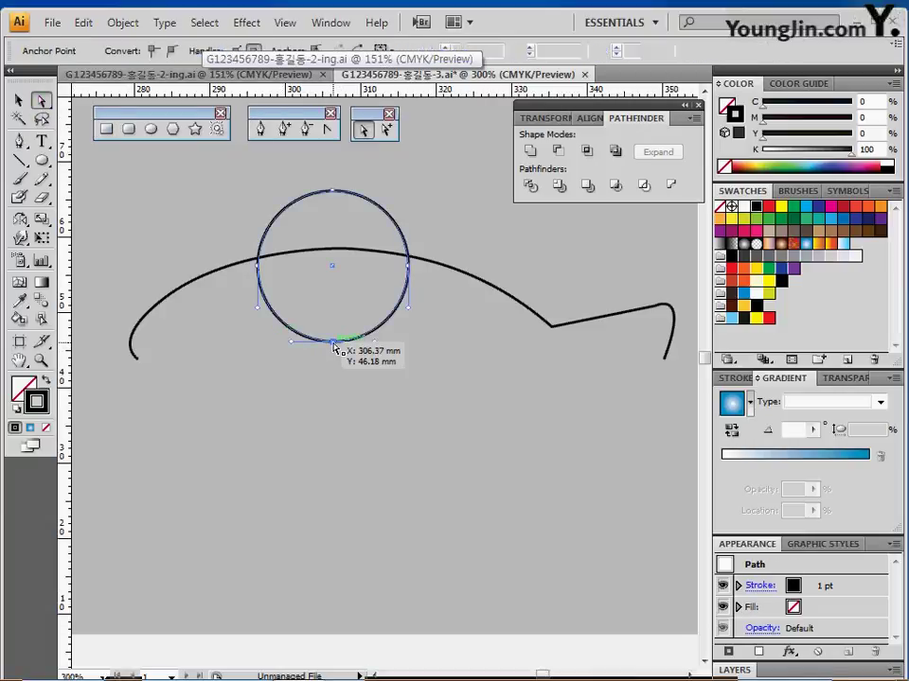
key(Delete)
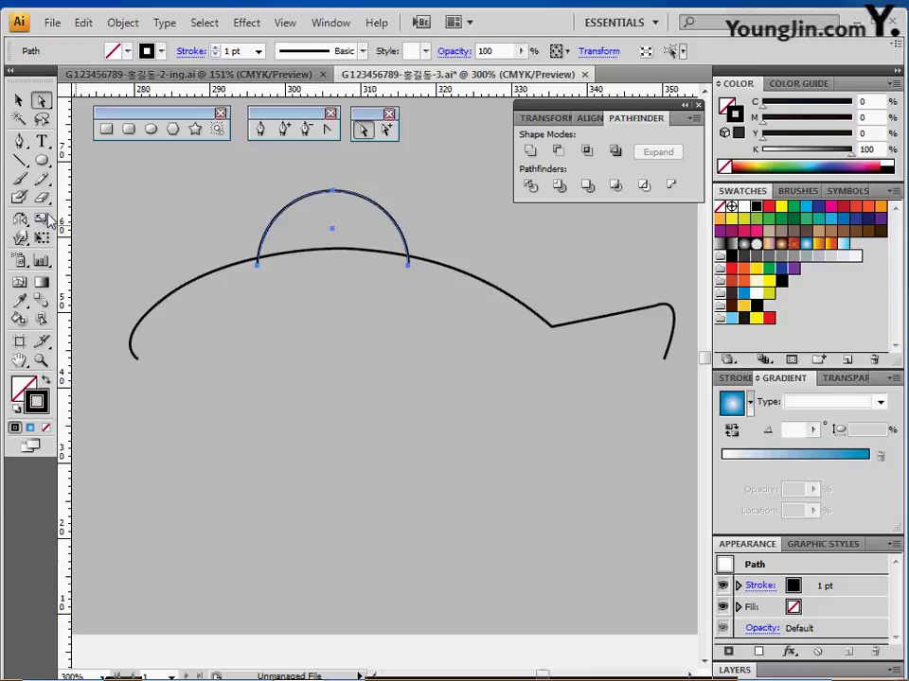
Create a copy of the half-circle arc scaled uniformly to 120%.
double_click(42, 219)
drag(411, 244, 386, 337)
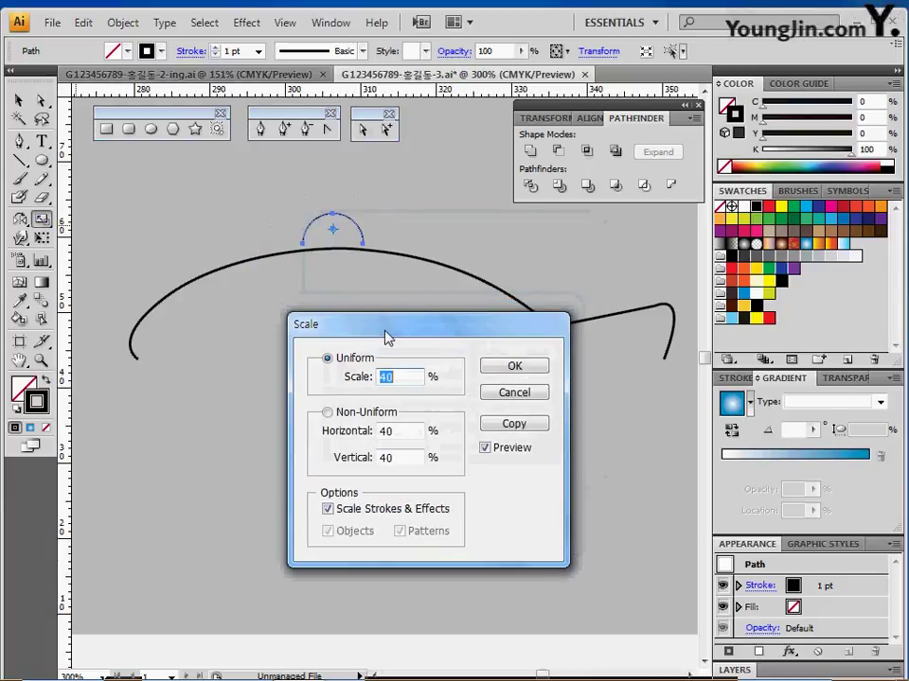
text(12)
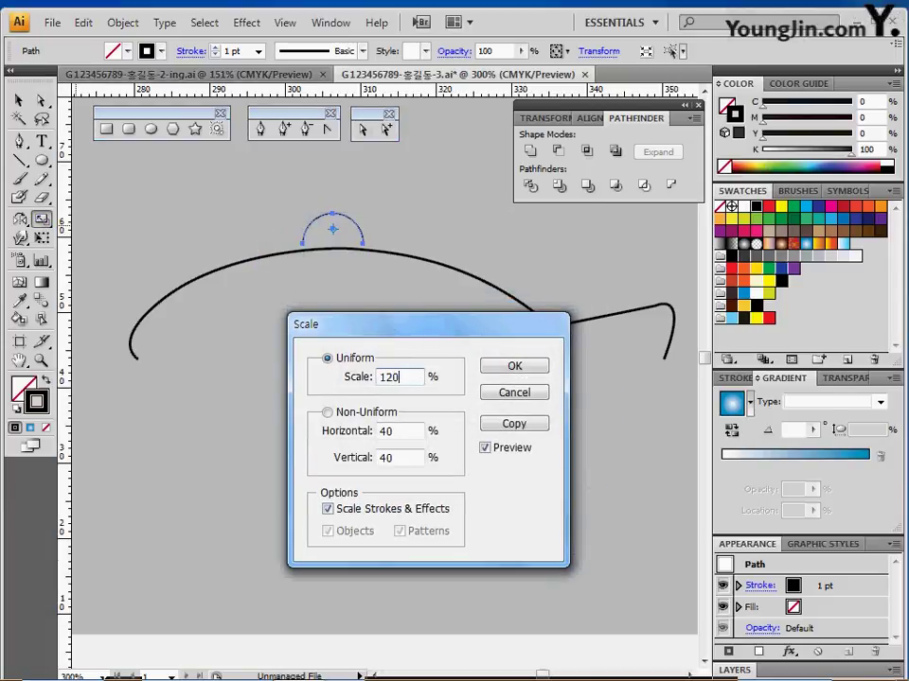
text(0)
drag(385, 318, 378, 300)
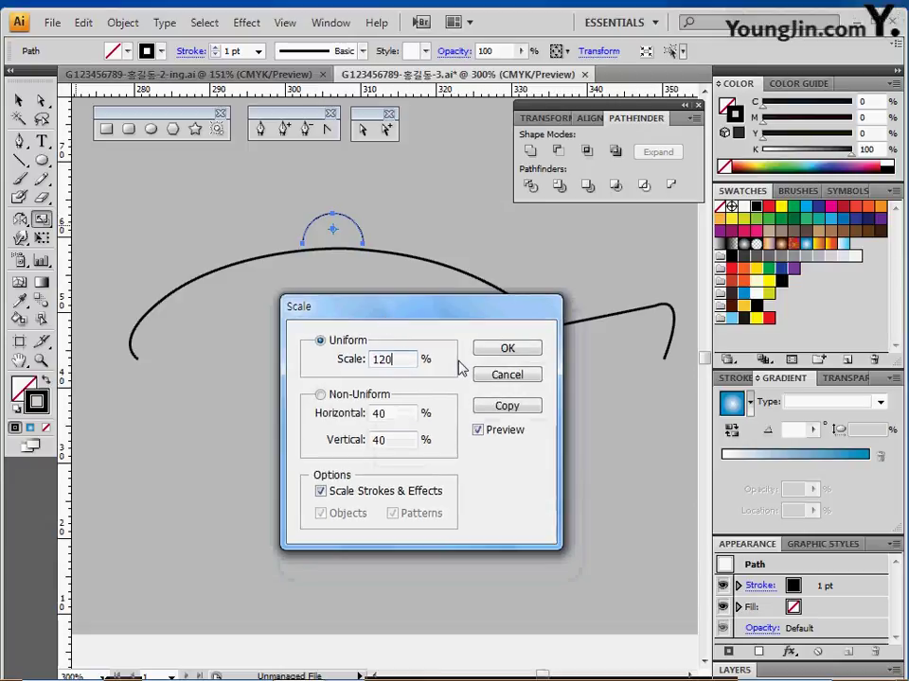
click(508, 406)
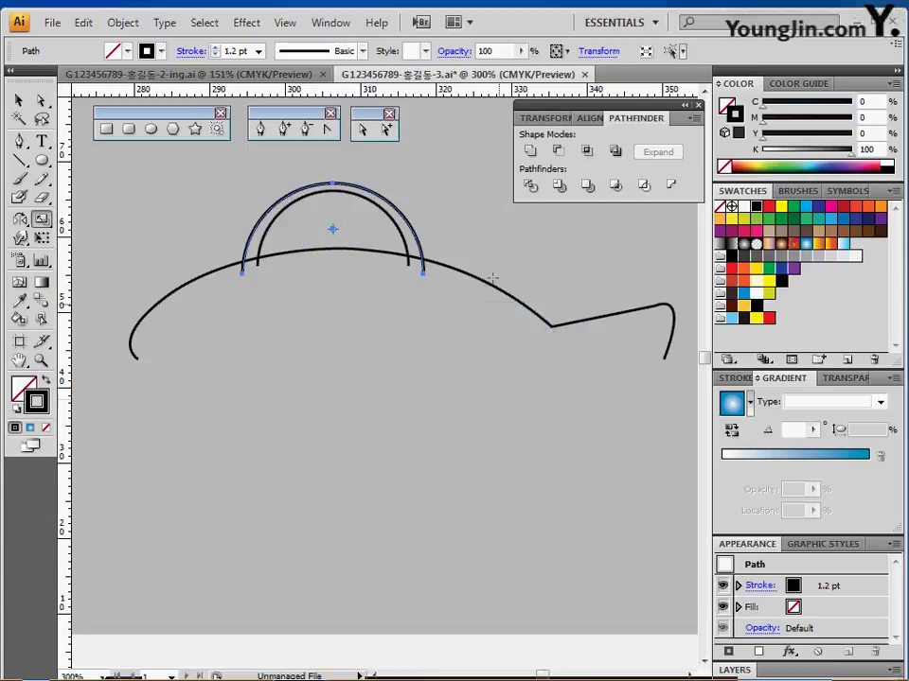
Show the guides and nudge the enlarged arc down onto the inner arc of the front dorsal fin guide.
key(ctrl+;)
key(Down)
key(Down)
key(Down)
key(Down)
key(Down)
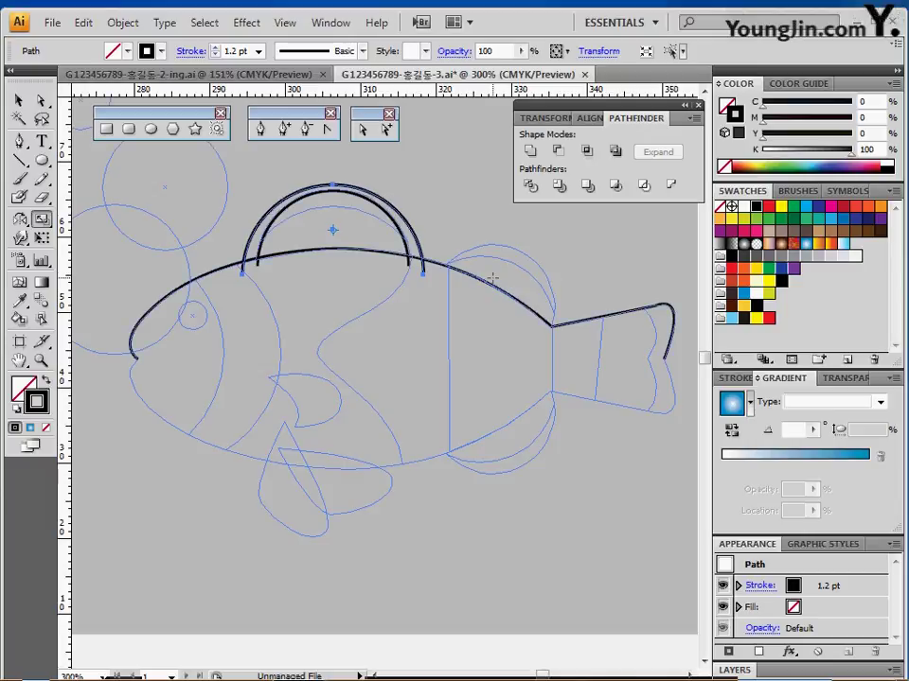
key(Down)
key(Down)
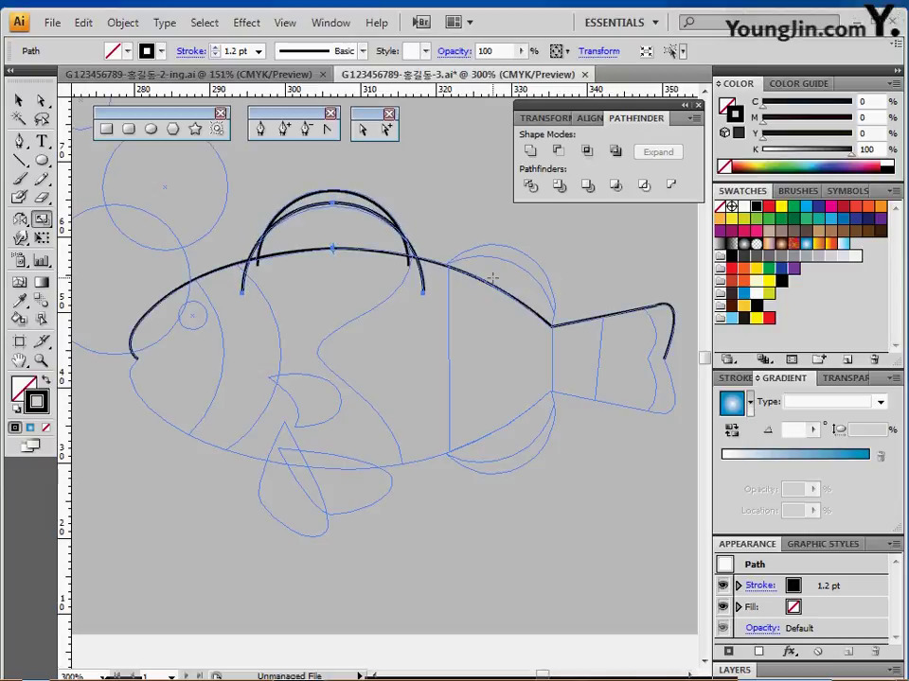
key(Down)
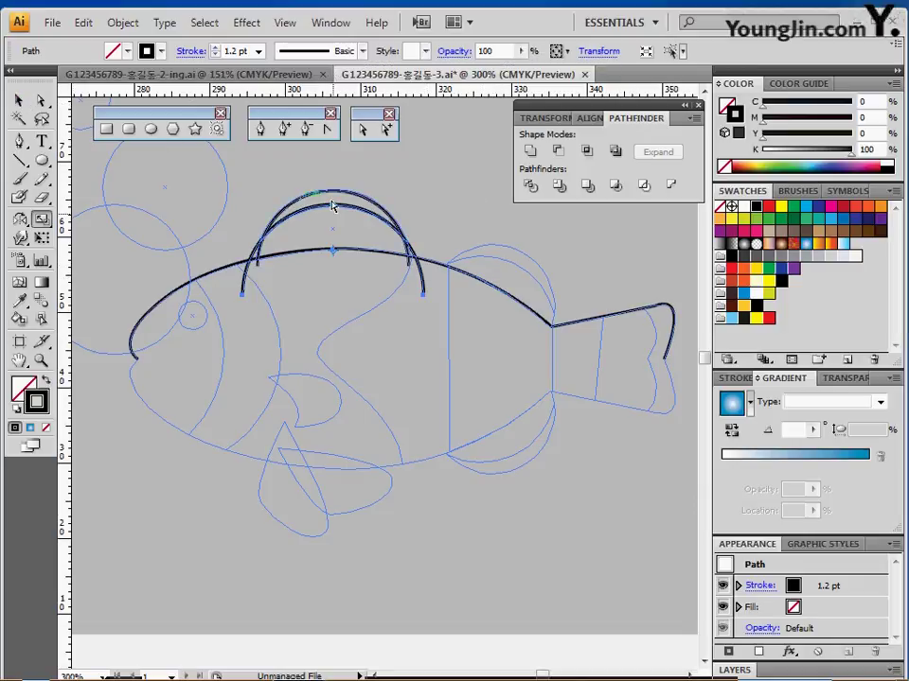
Select both dorsal fin arcs and create a copy of them scaled uniformly to 80%.
click(43, 100)
key(v)
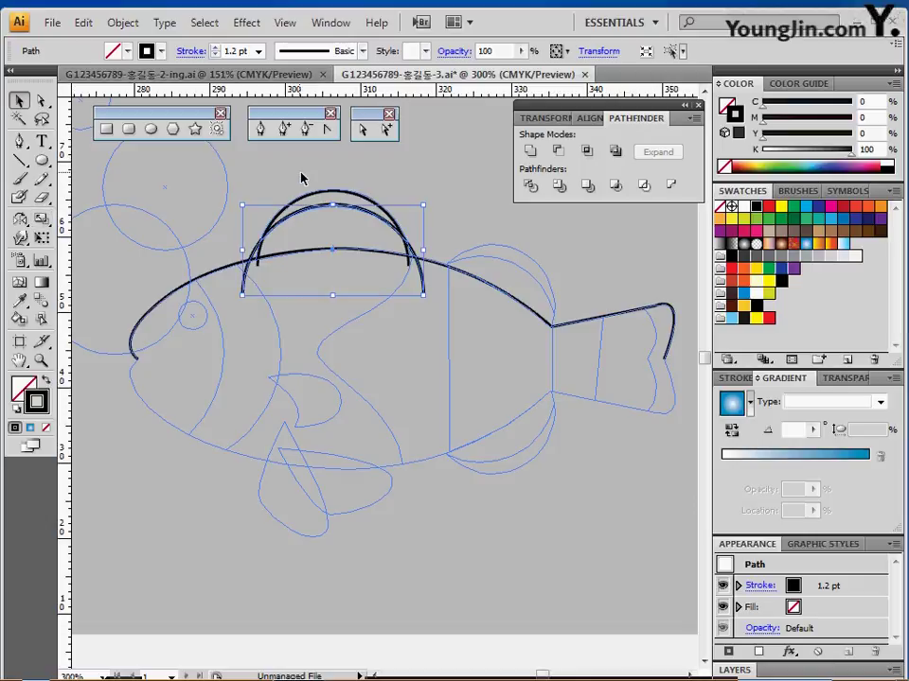
drag(301, 174, 335, 227)
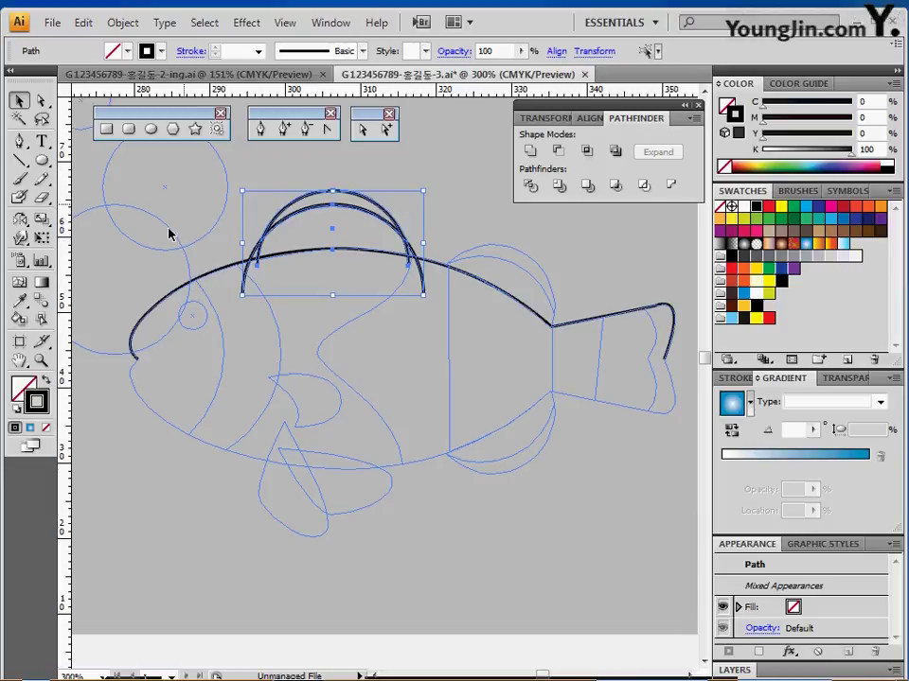
double_click(41, 219)
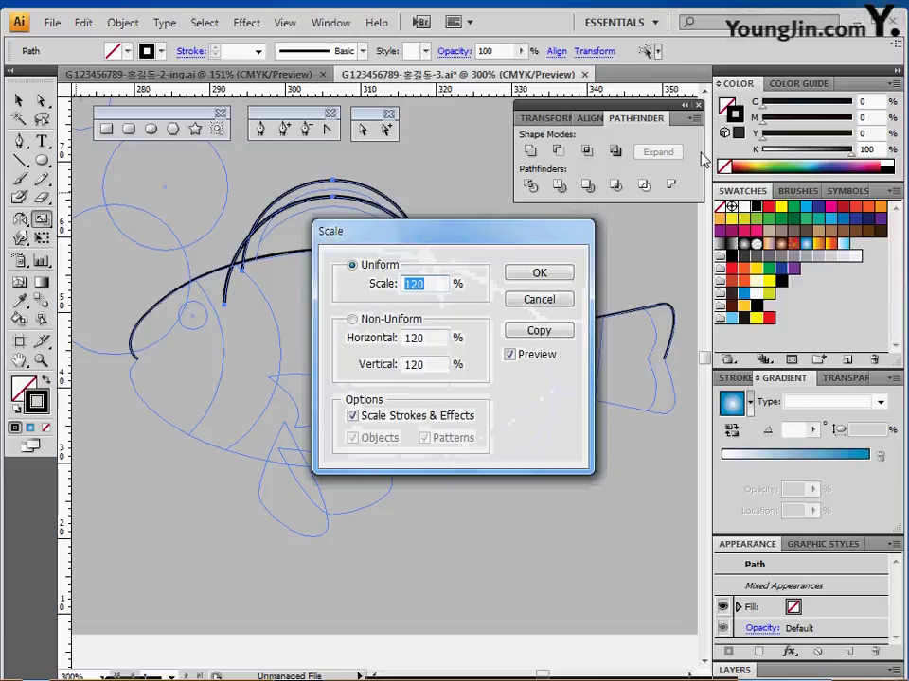
text(80)
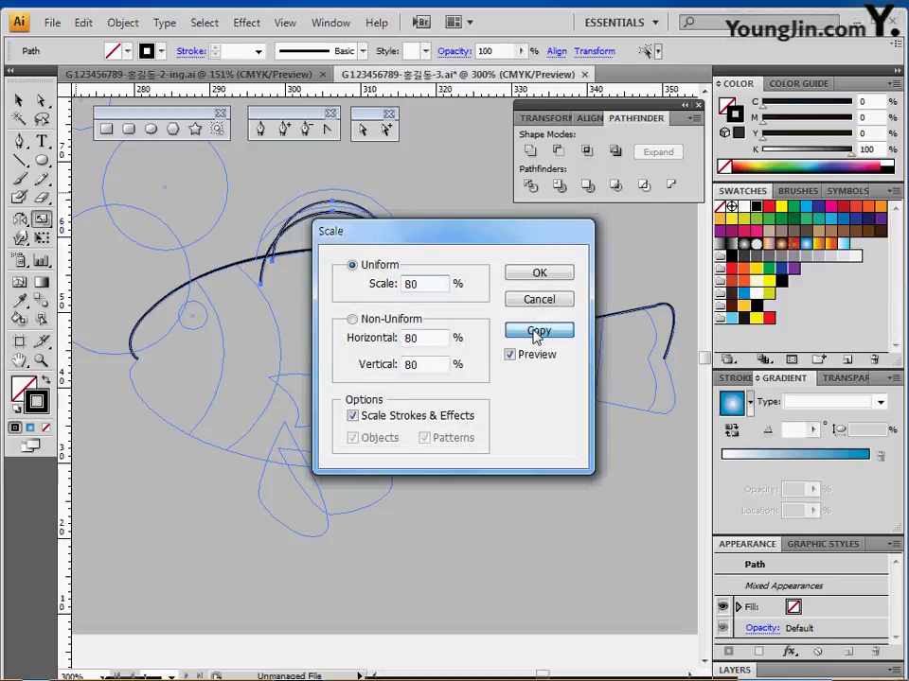
click(538, 333)
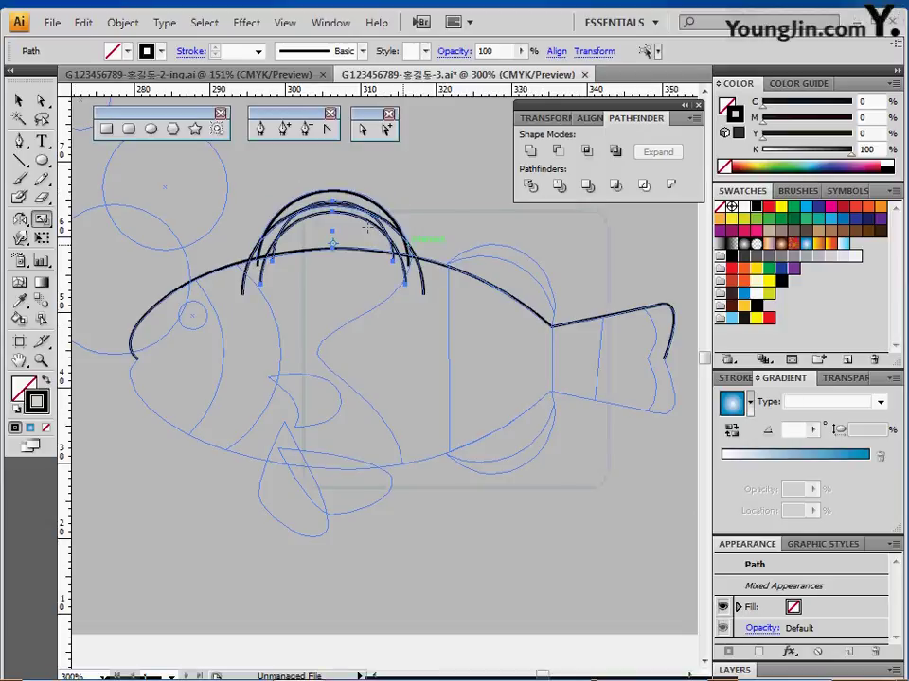
Move and rotate the smaller pair of arcs onto the rear dorsal fin guides, fine-tune their position, and deselect them.
key(v)
drag(365, 228, 553, 273)
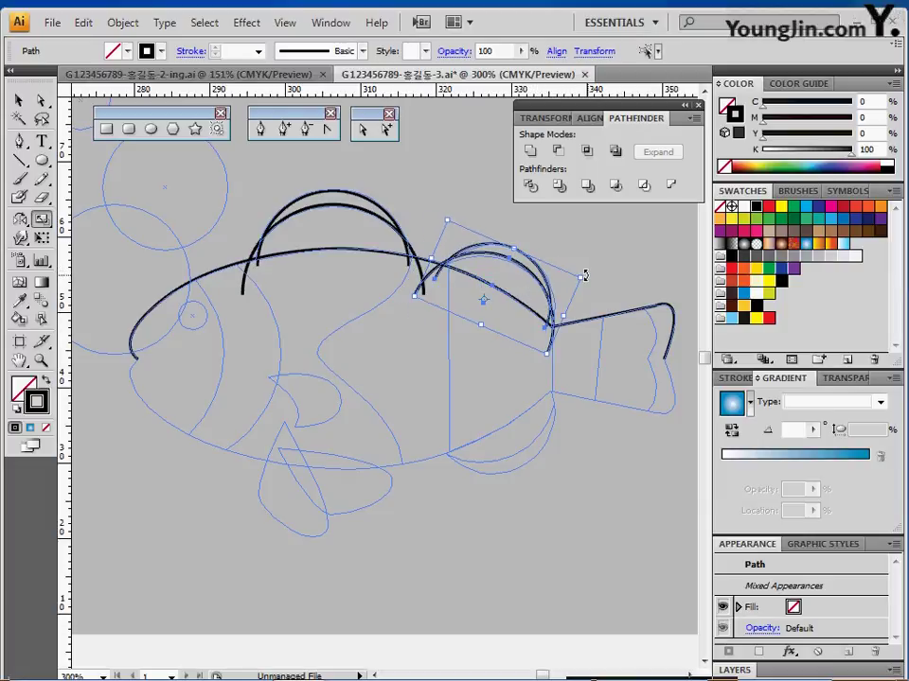
key(r)
key(Down)
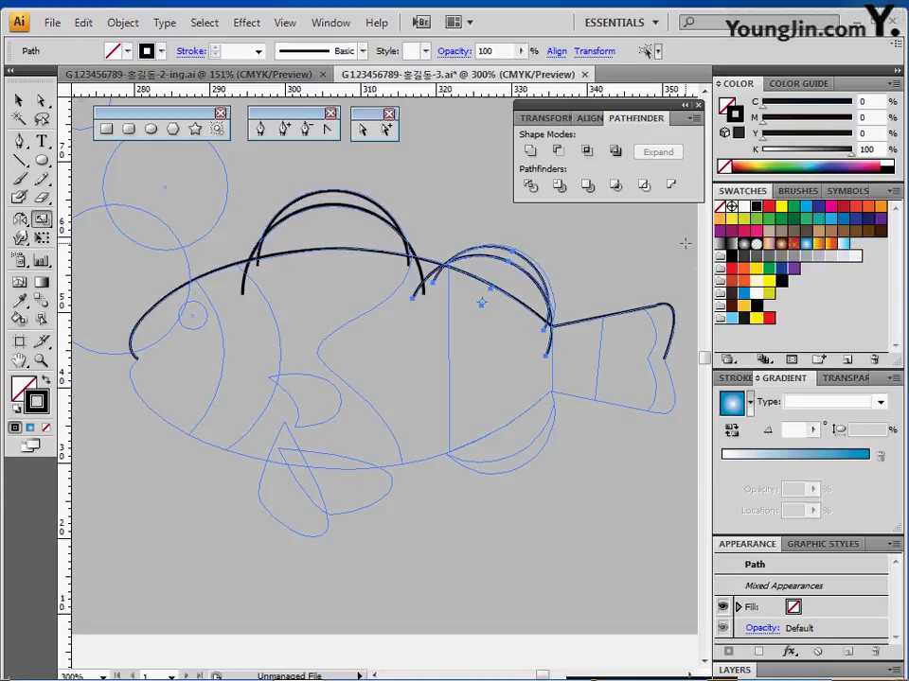
key(Left)
key(Right)
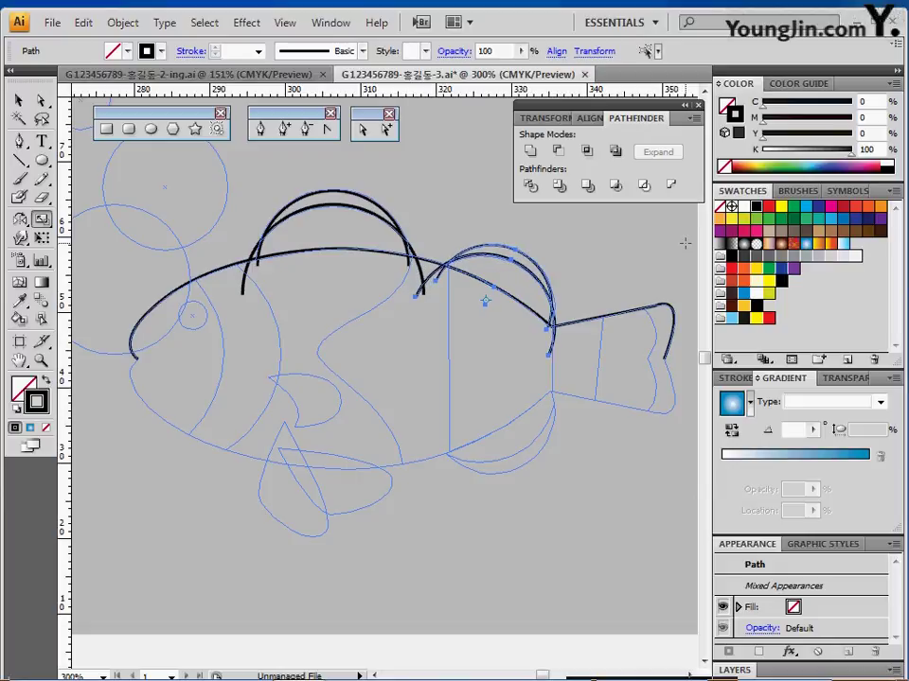
key(v)
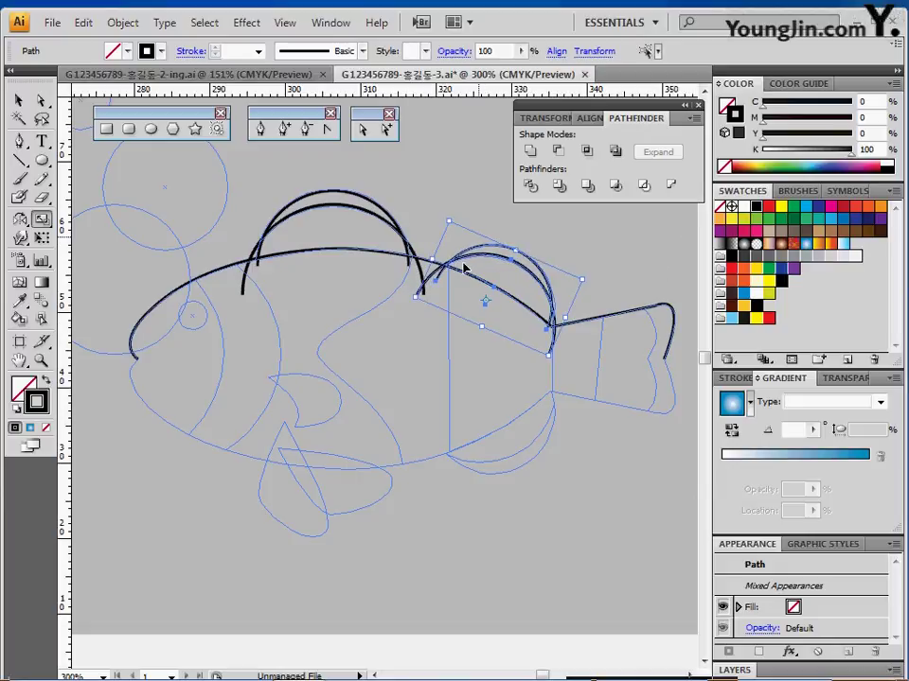
click(500, 446)
scroll(507, 440, down, 1)
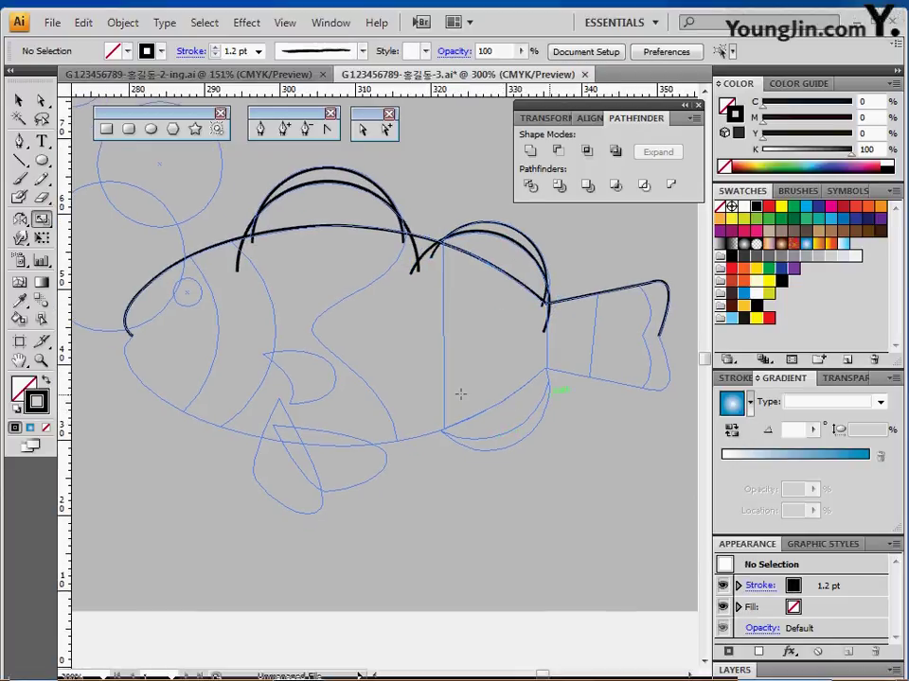
Select the upper body outline and both rear dorsal fin arcs, and create a copy reflected across the horizontal axis through the mouth point.
drag(433, 188, 487, 295)
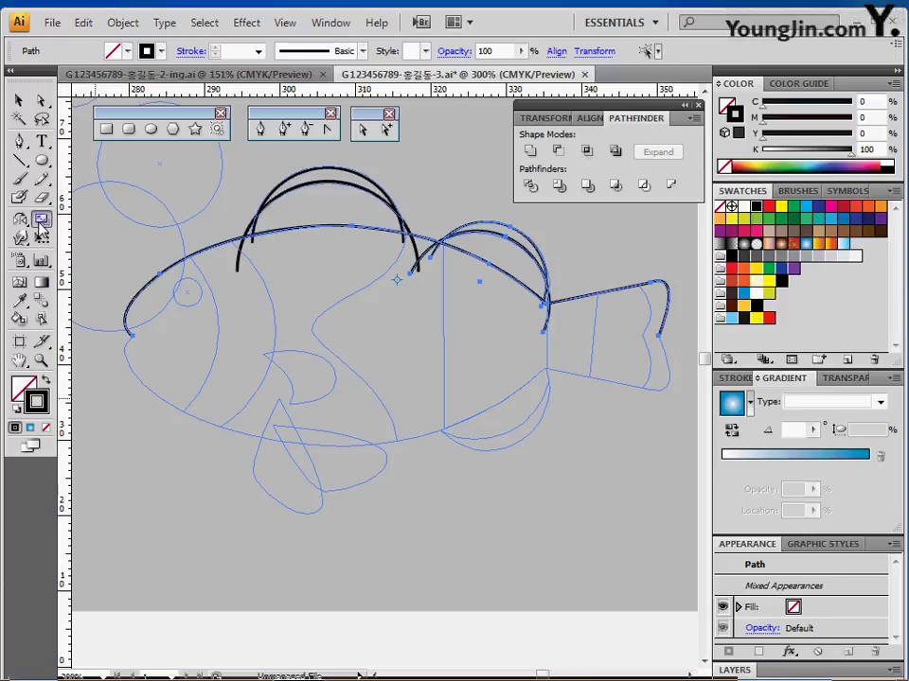
click(19, 218)
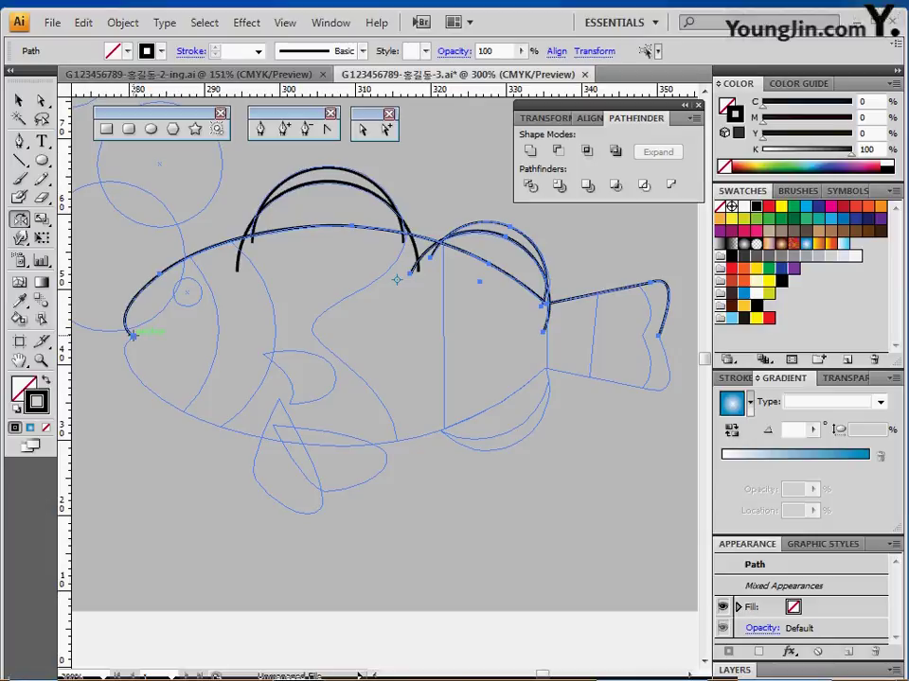
scroll(132, 334, down, 1)
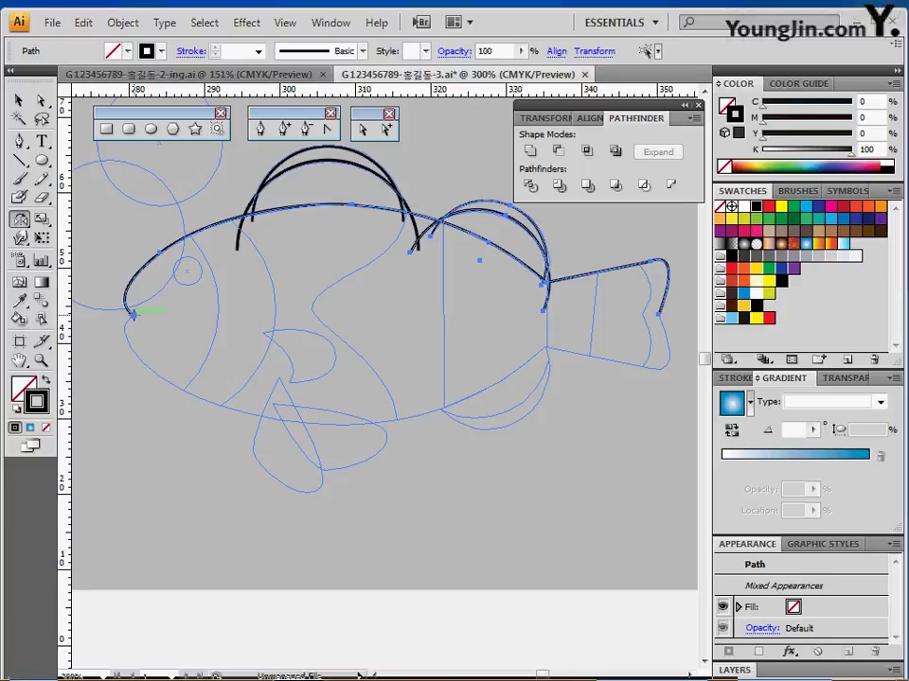
alt+click(133, 315)
drag(403, 267, 499, 248)
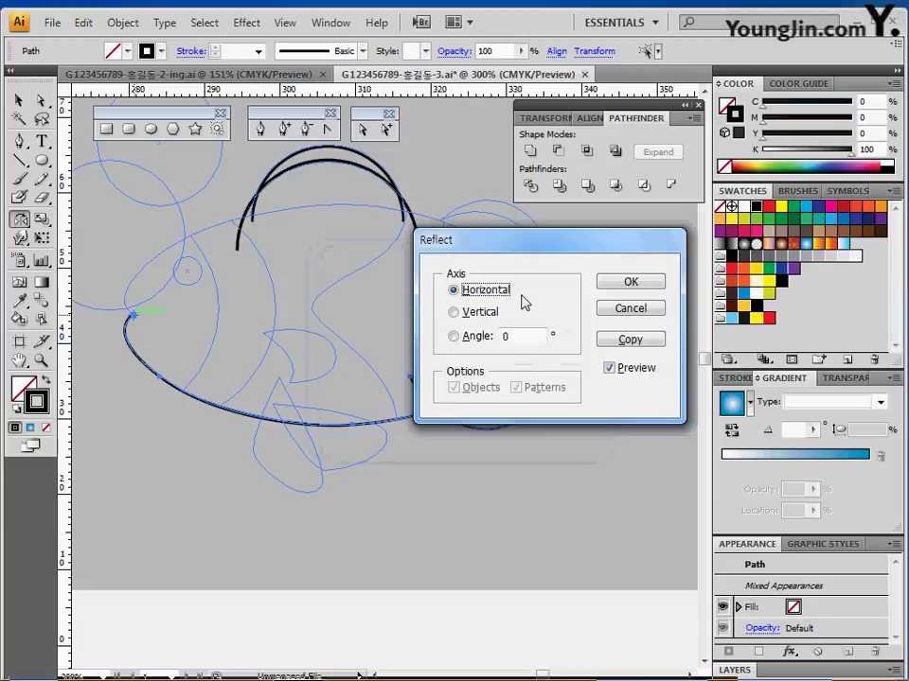
click(617, 343)
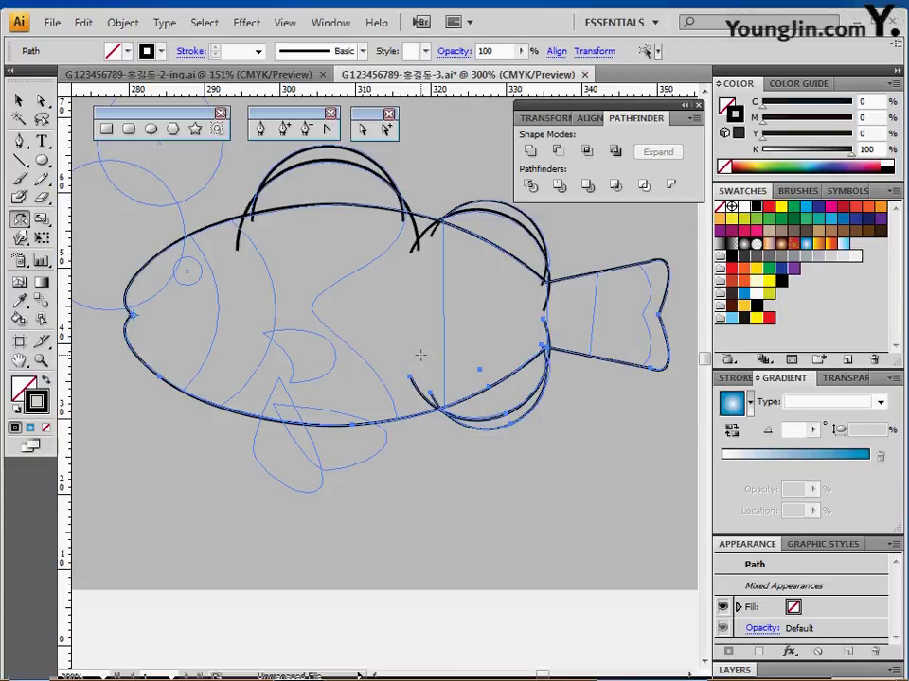
Hide the guides and unite the upper and lower body outlines into one closed shape.
mouse_move(319, 317)
mouse_down()
mouse_move(328, 339)
mouse_move(314, 339)
mouse_up()
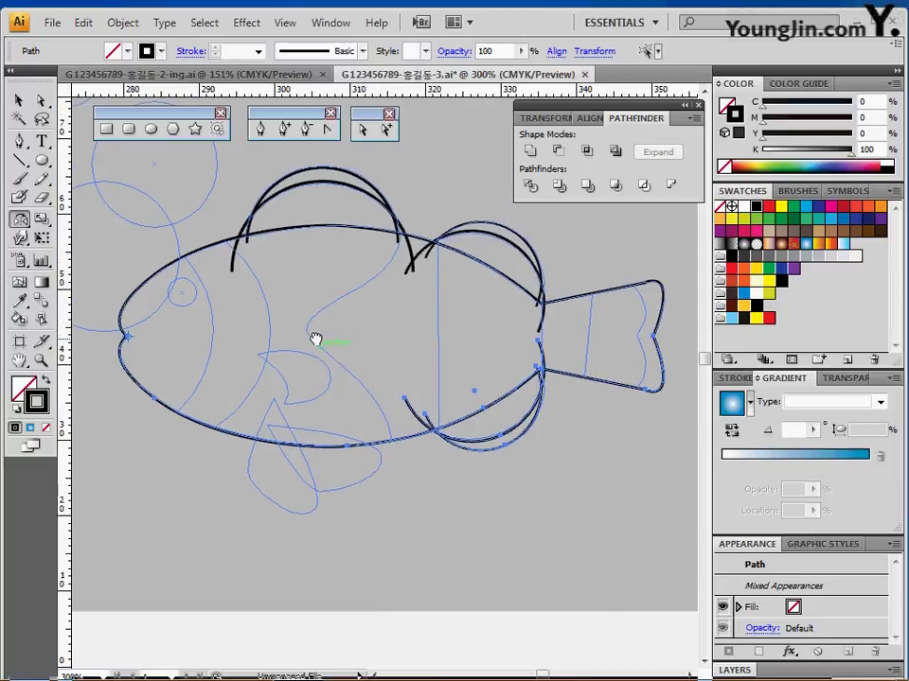
key(ctrl+semicolon)
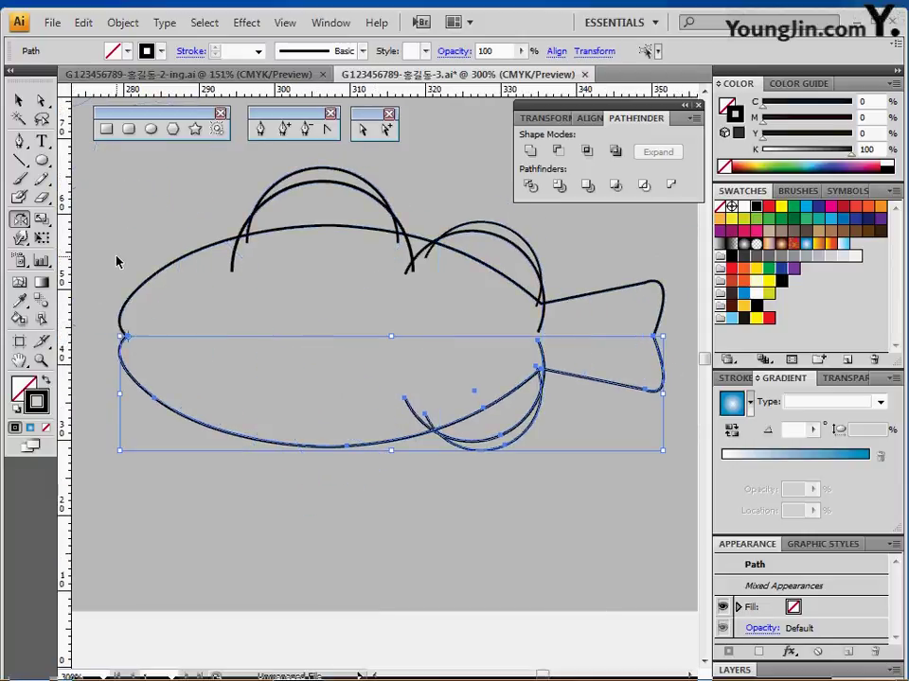
drag(106, 256, 138, 381)
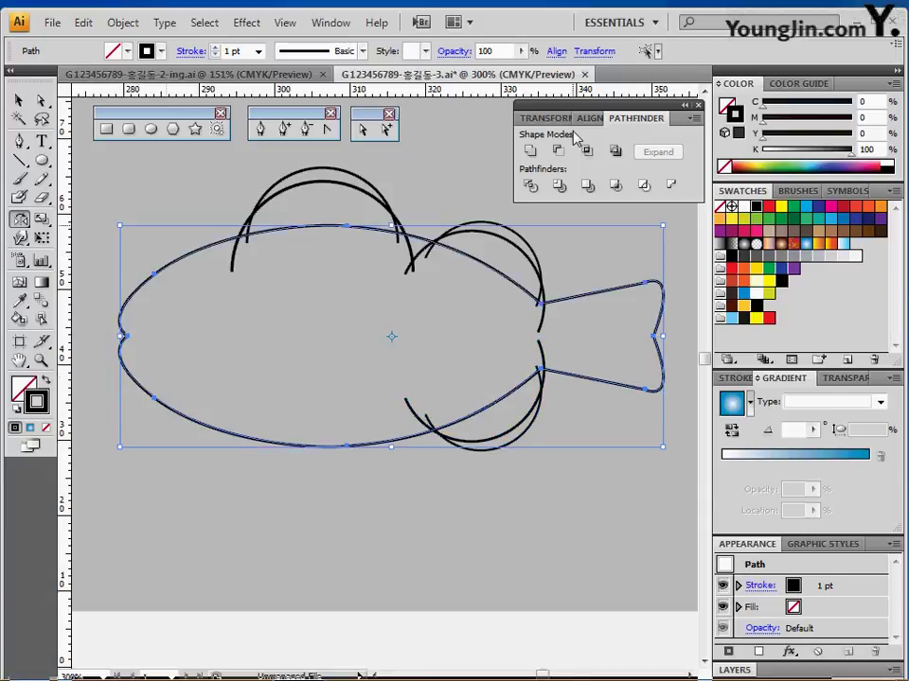
click(530, 151)
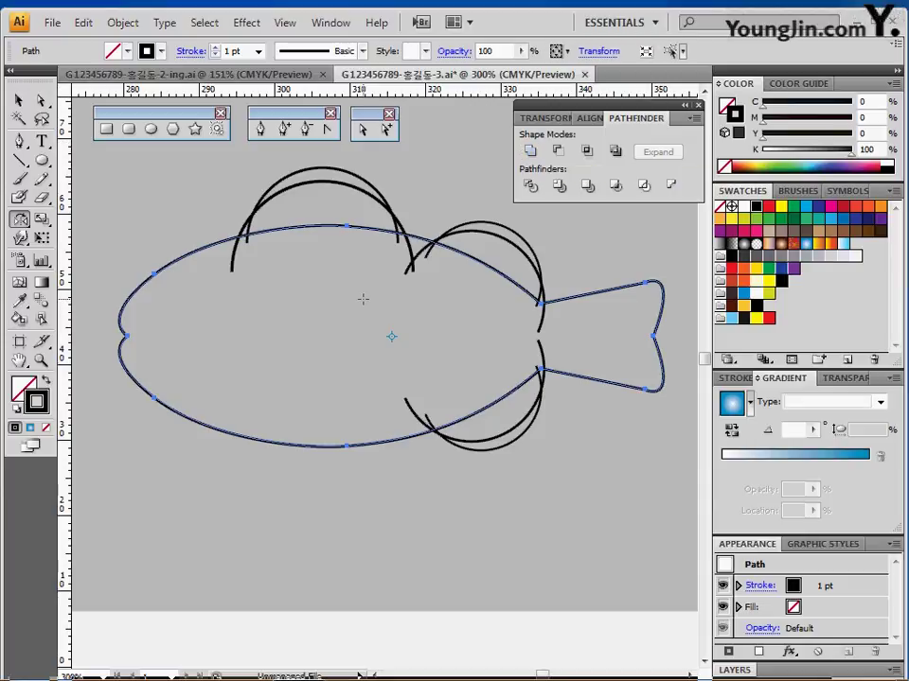
Select the body outline with all the fin arcs and divide them into separate areas with Pathfinder.
key(ctrl)
drag(210, 191, 554, 478)
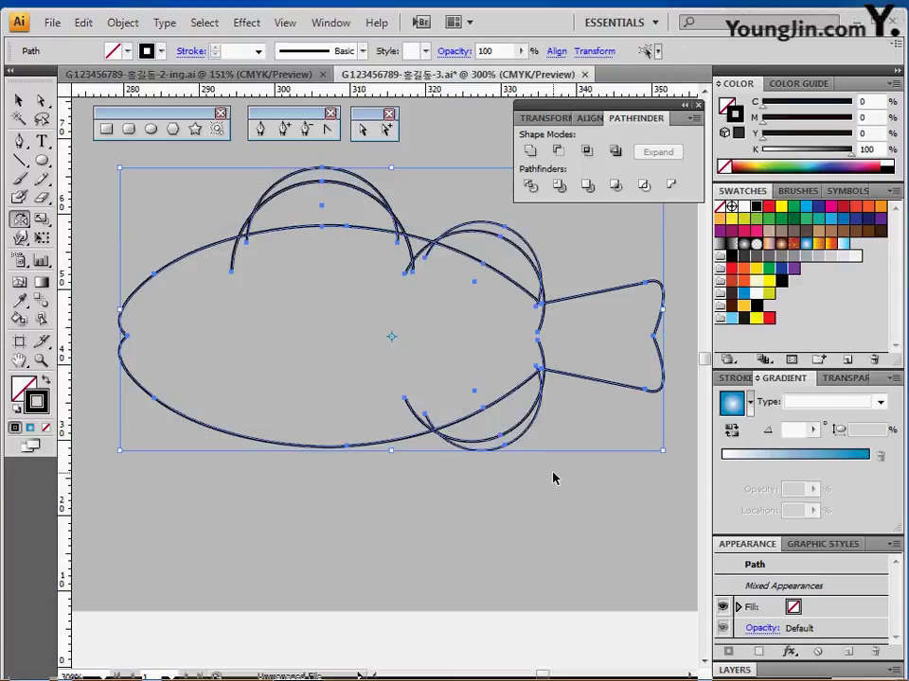
click(529, 186)
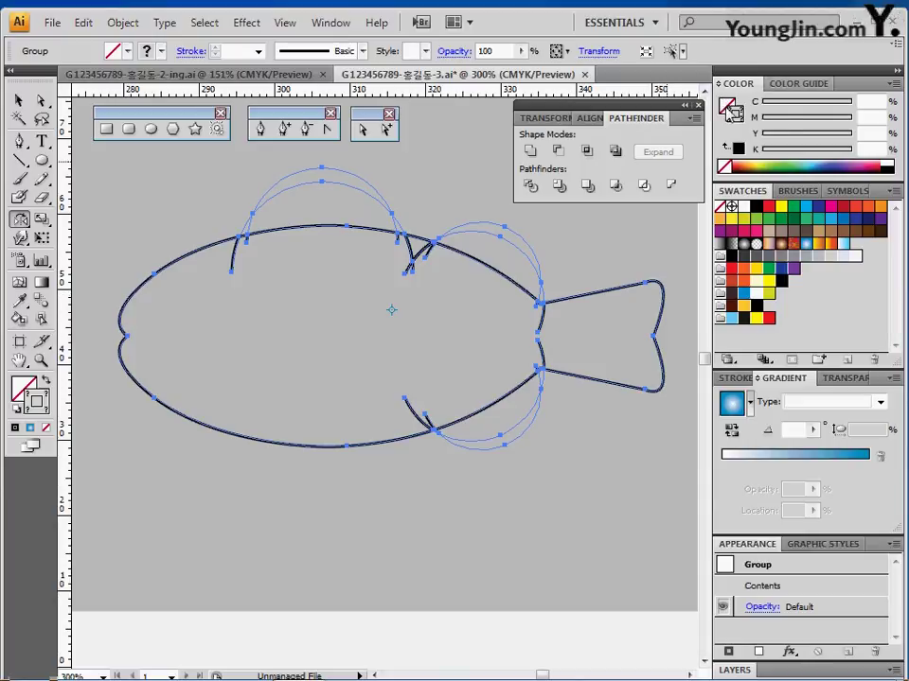
Give the divided fish group a yellow fill and a black stroke.
click(779, 204)
key(x)
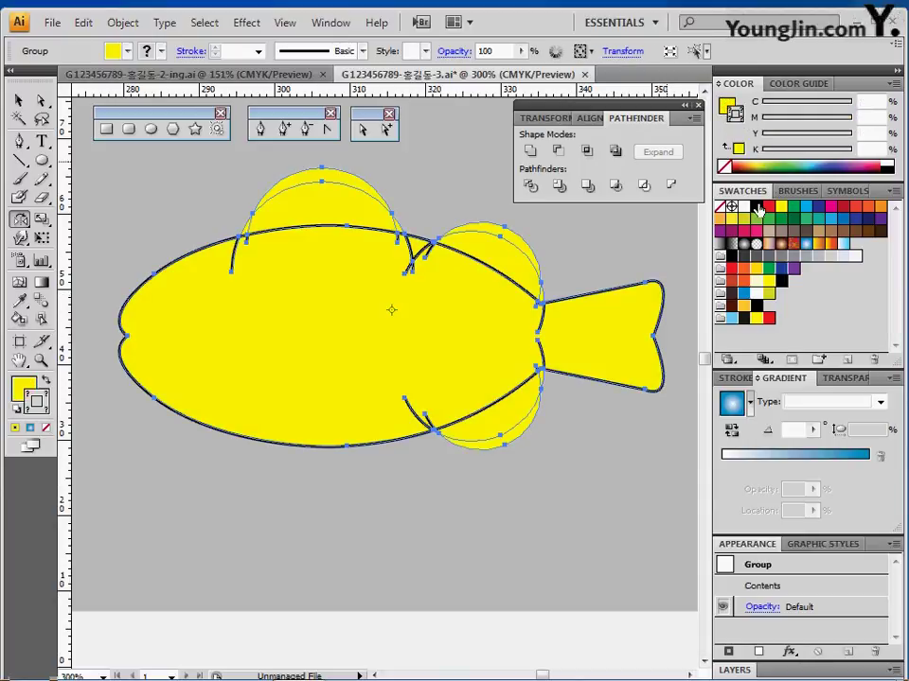
click(755, 207)
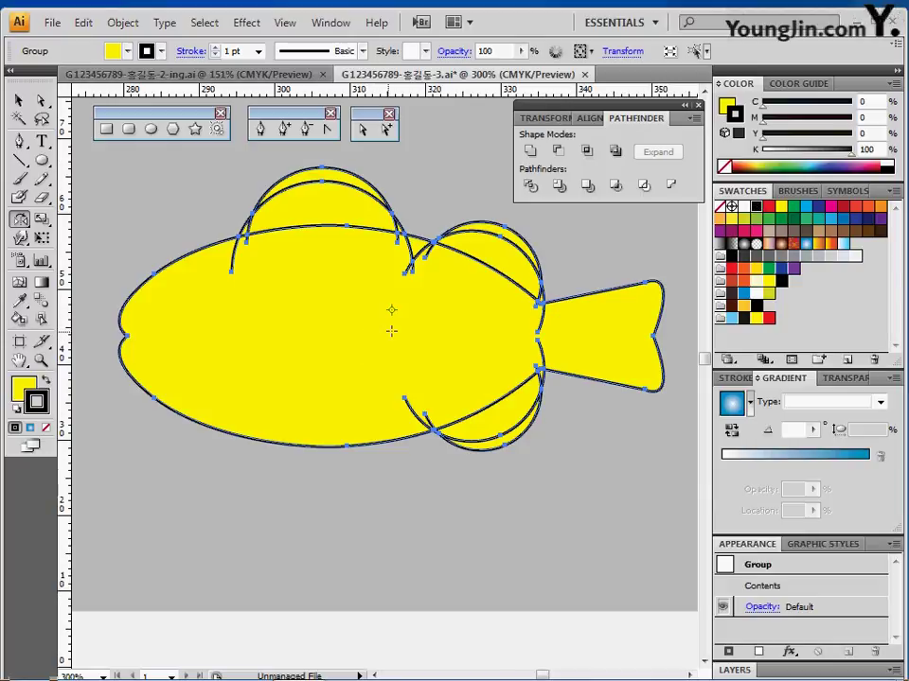
Isolate the fish group and unite the body with the arc fragments inside it into one clean body shape.
key(v)
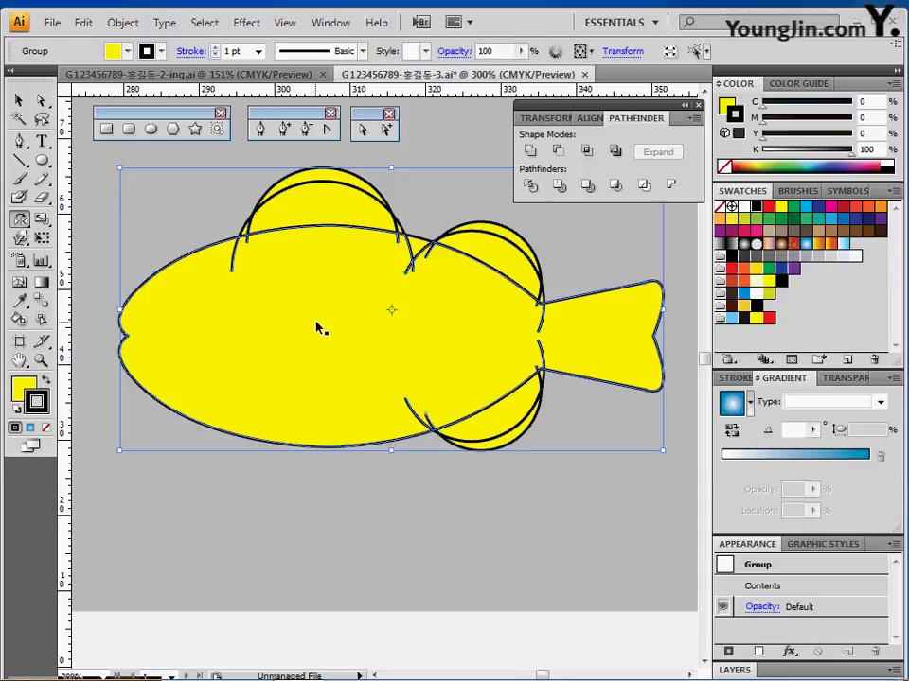
double_click(318, 326)
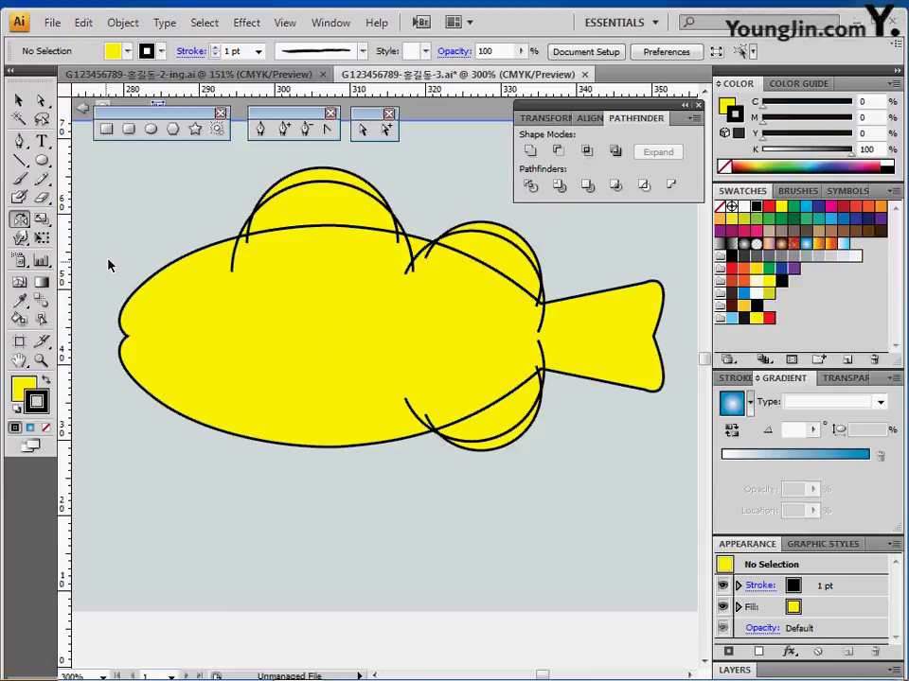
drag(116, 257, 433, 324)
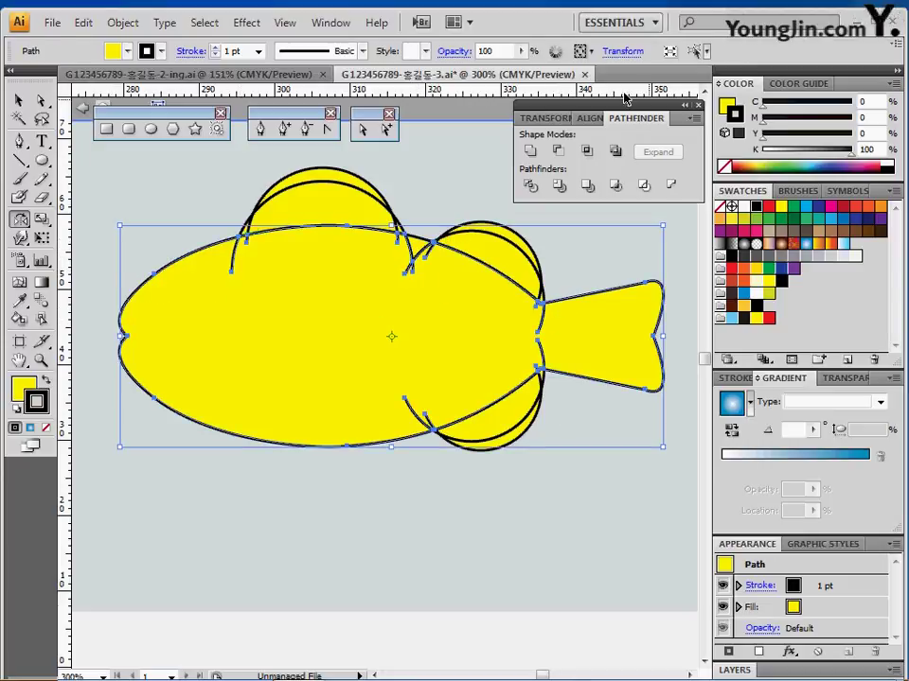
click(532, 154)
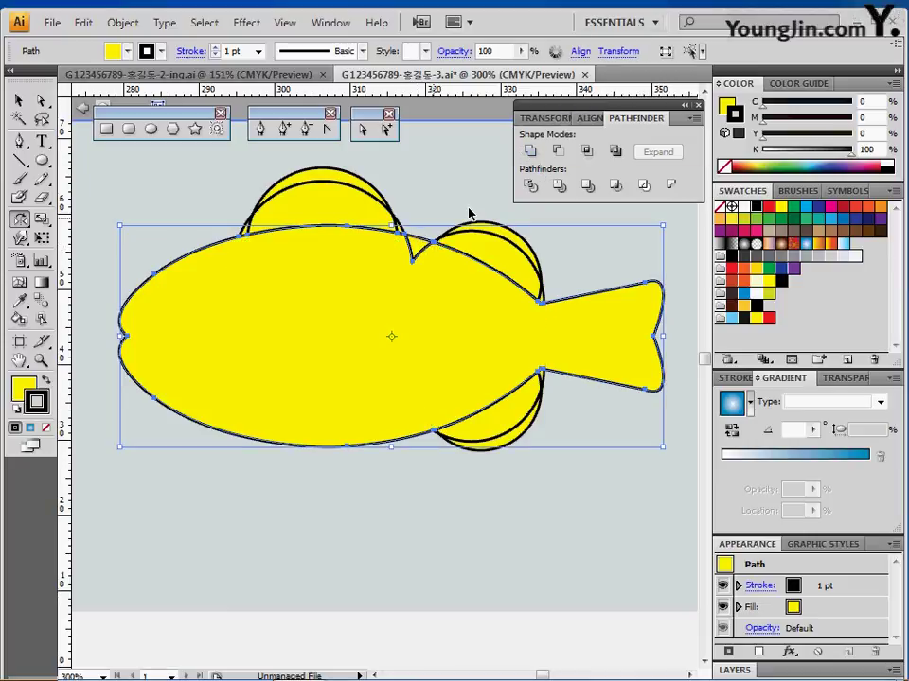
click(531, 153)
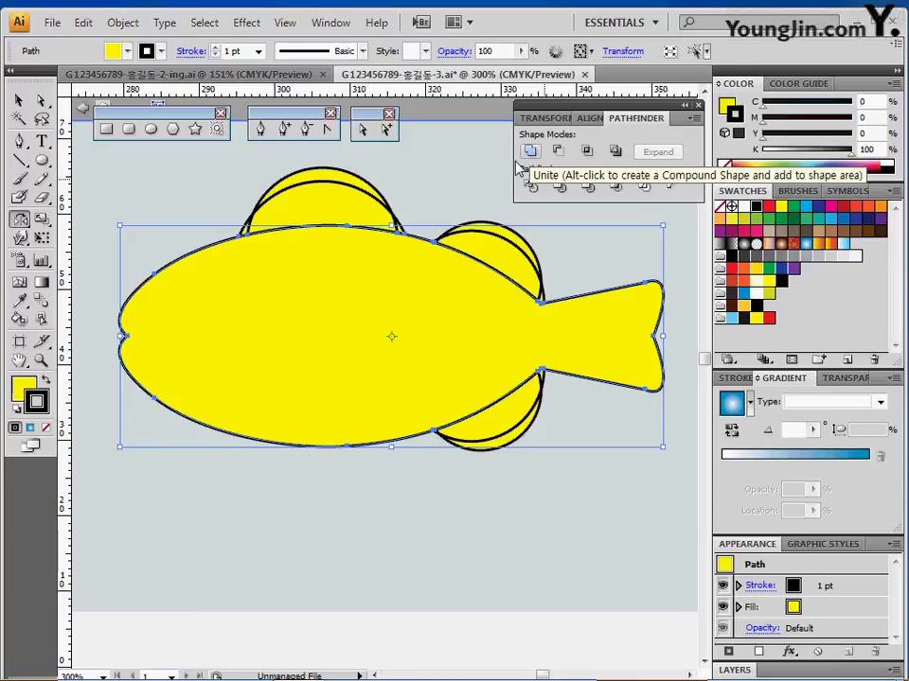
Delete the leftover slivers beside the front dorsal fin and at the tail ends of the rear dorsal and bottom fins.
ctrl+click(241, 228)
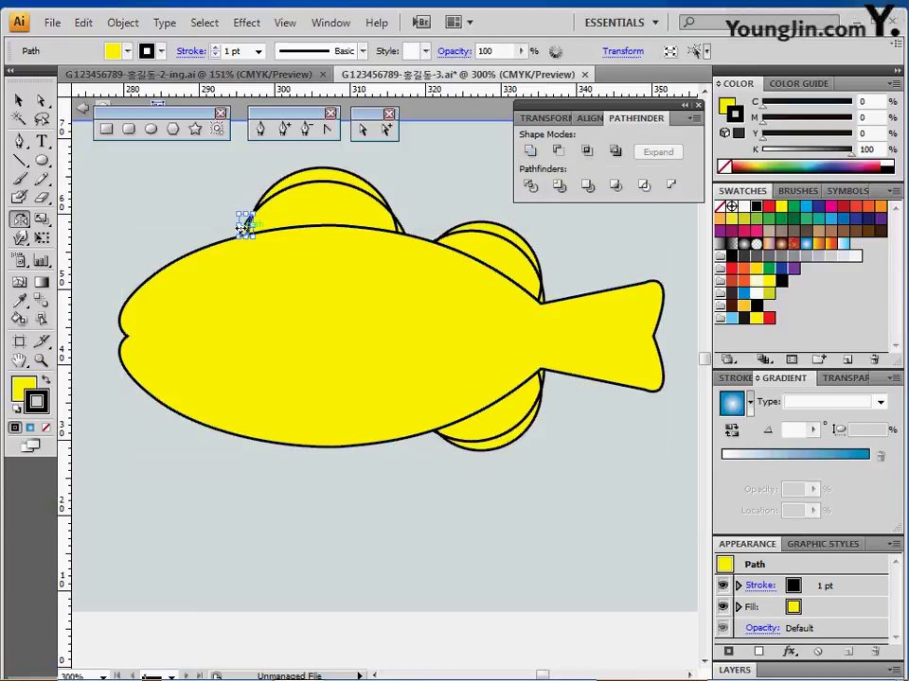
click(405, 227)
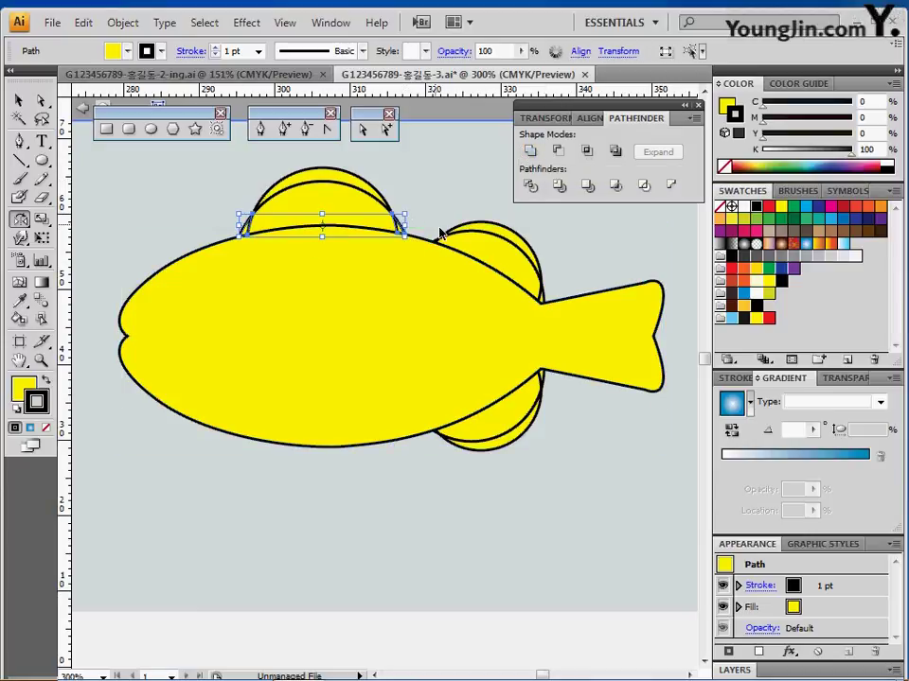
click(541, 301)
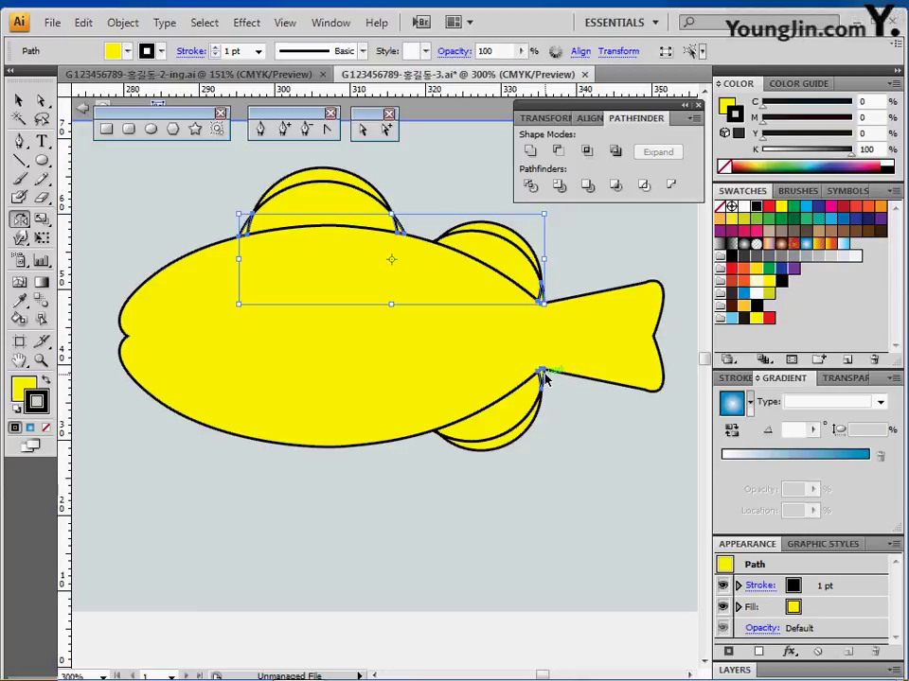
click(542, 373)
ctrl+click(588, 383)
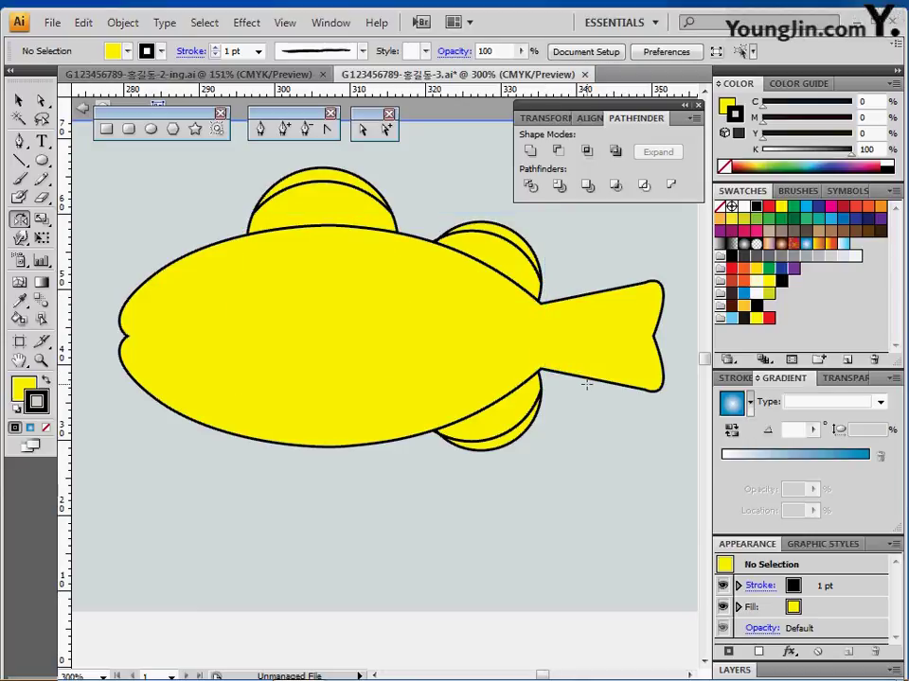
Show the guides, draw an unfilled ellipse along the first curved head stripe guide, and place a copy on the second stripe guide.
drag(442, 343, 486, 357)
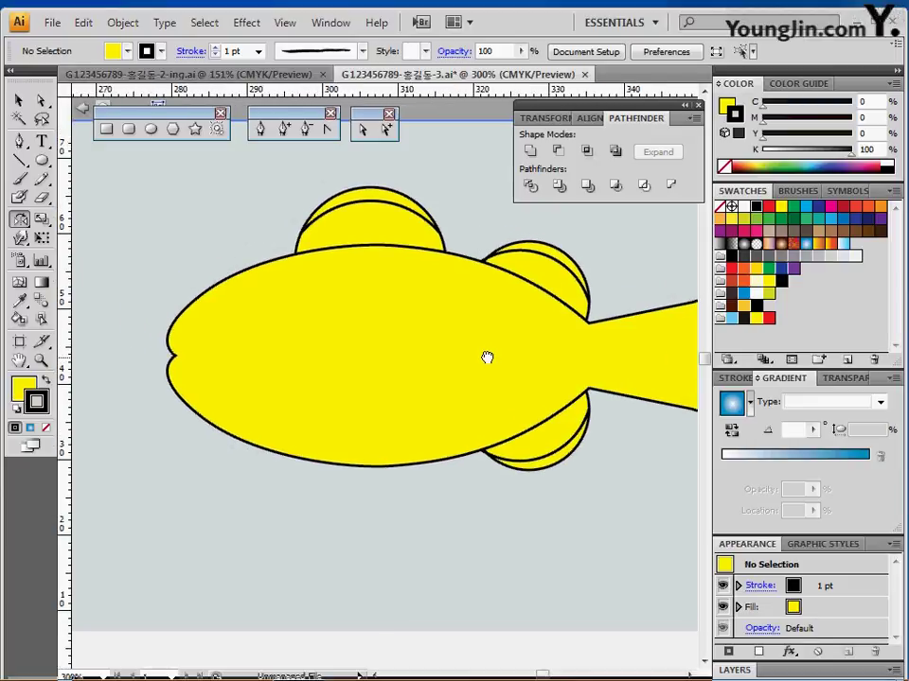
click(152, 129)
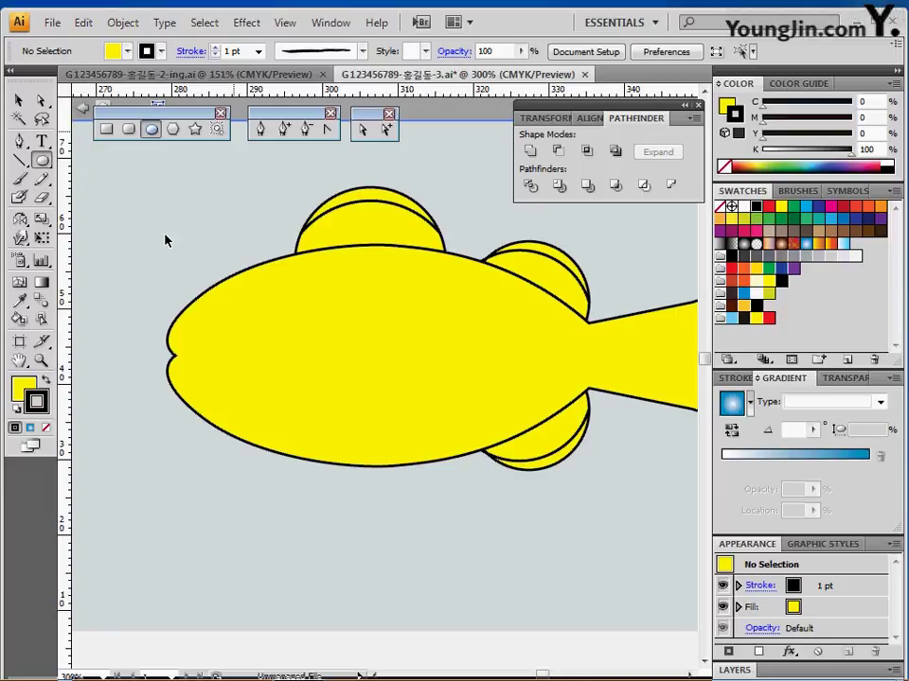
click(44, 427)
ctrl+alt+click(252, 387)
drag(270, 394, 235, 357)
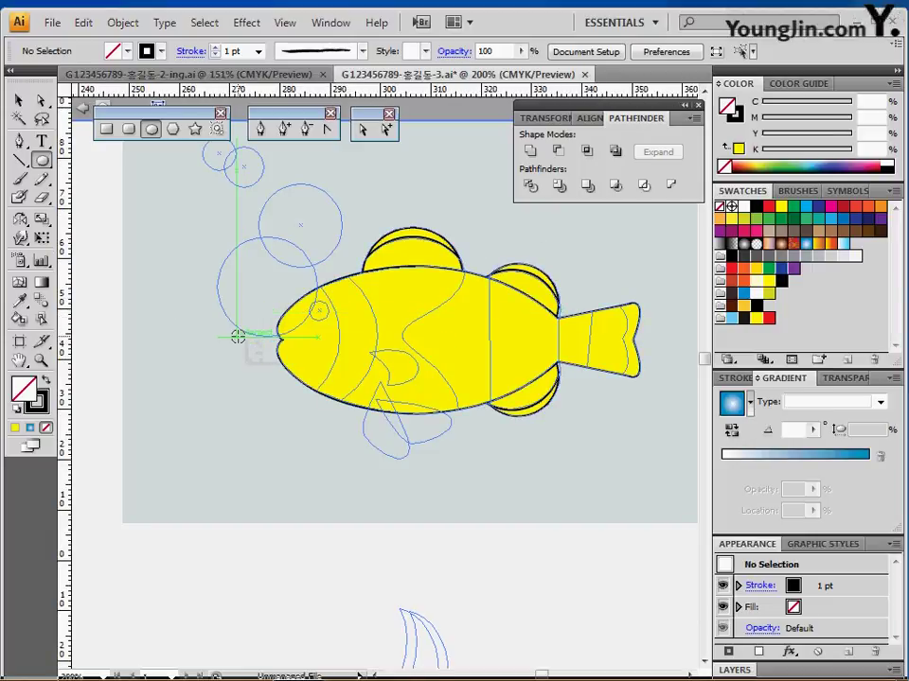
drag(237, 336, 340, 422)
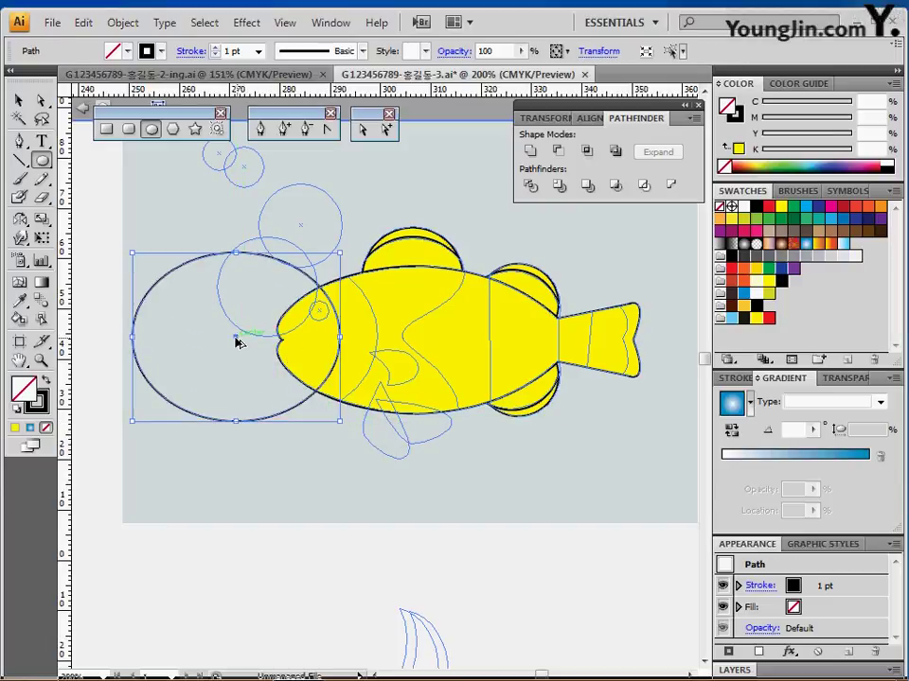
mouse_move(266, 347)
mouse_down()
mouse_move(300, 349)
mouse_move(275, 346)
mouse_up()
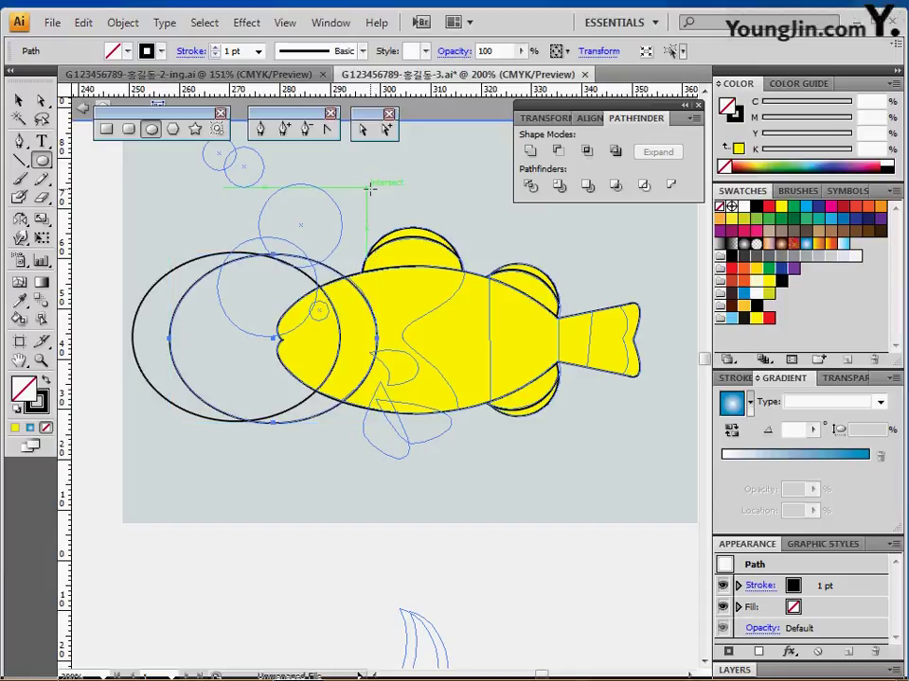
click(287, 511)
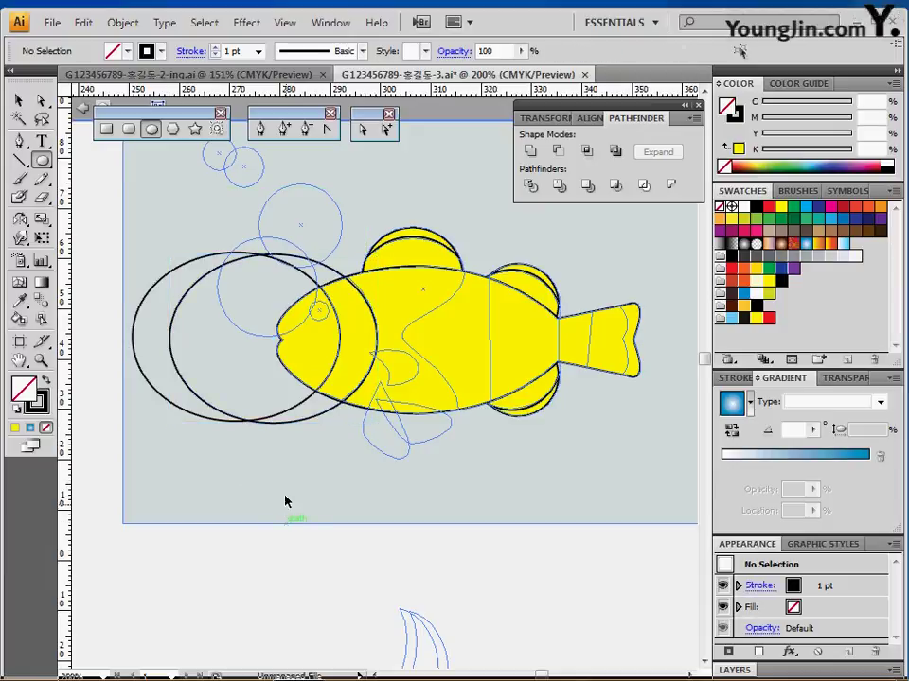
Draw an open Pen path along the wavy mid-body guide, extending it past the body's top and bottom edges.
click(19, 142)
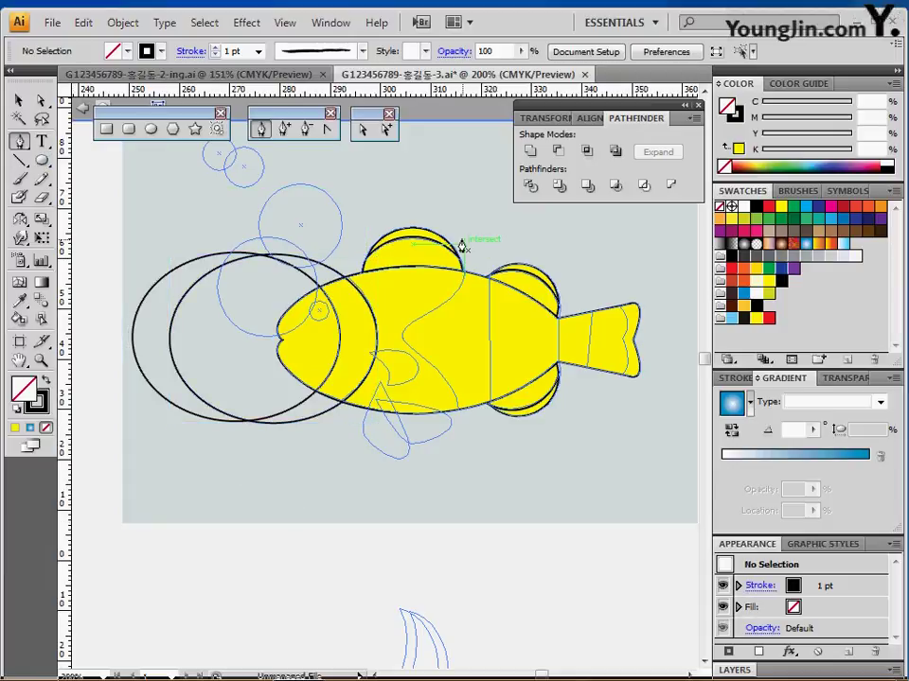
drag(461, 237, 440, 458)
click(439, 454)
key(ctrl)
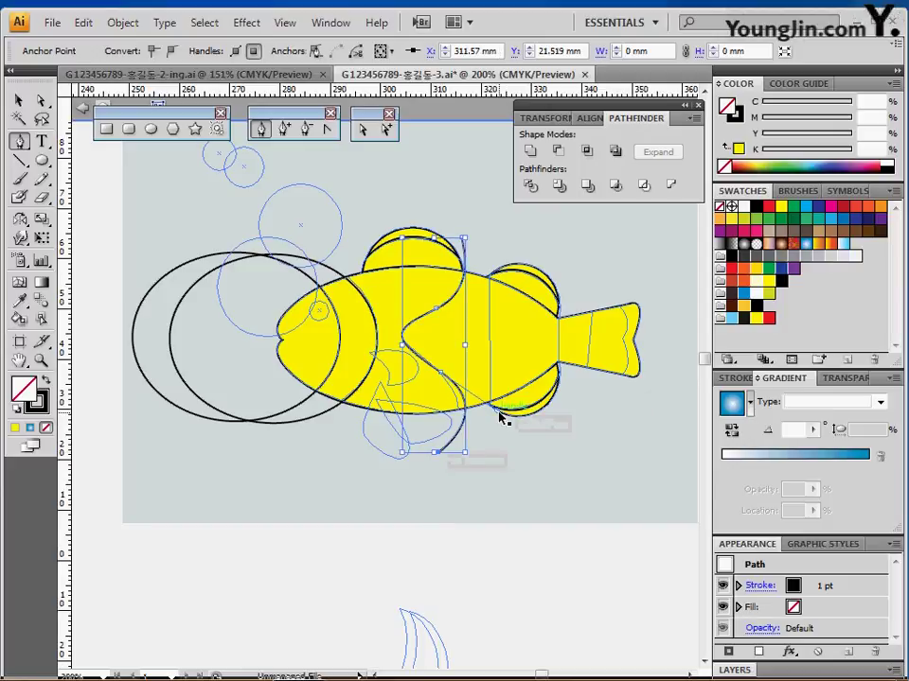
Adjust the direction handles of the wavy path's lower anchor so the curve follows the guide, and deselect it.
click(364, 137)
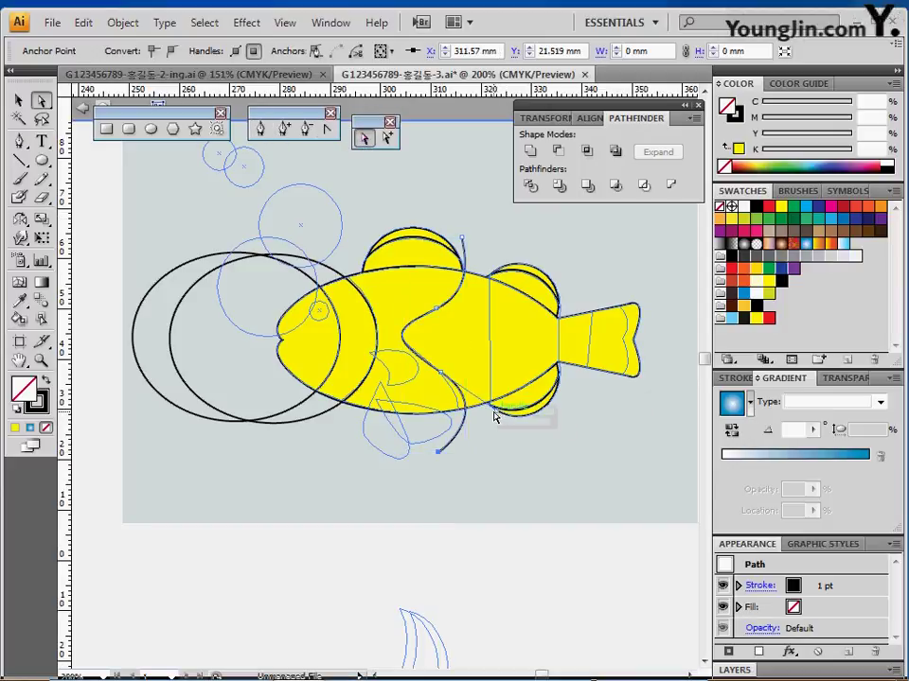
drag(493, 410, 478, 404)
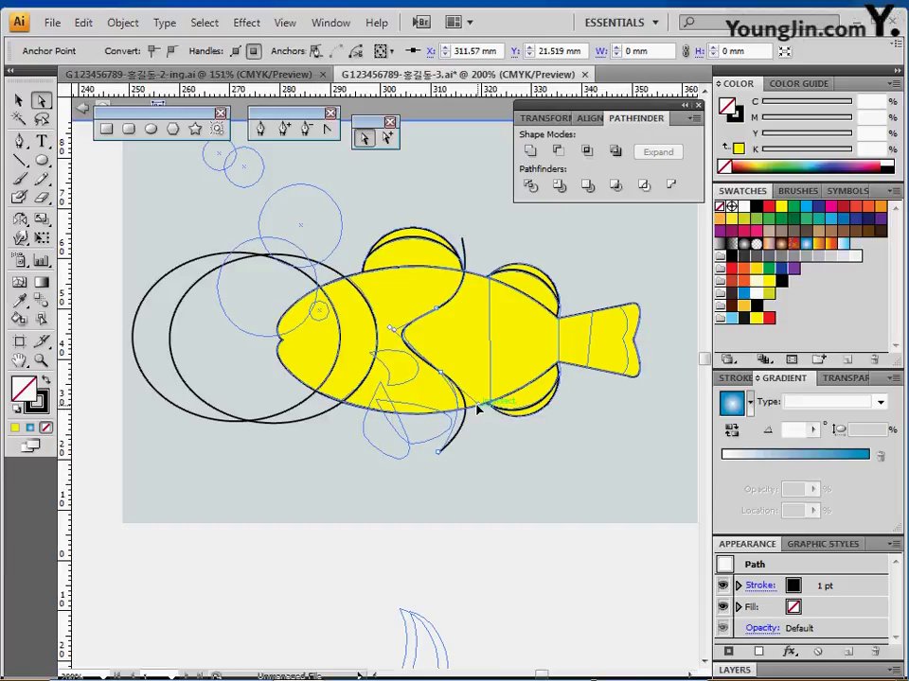
click(442, 374)
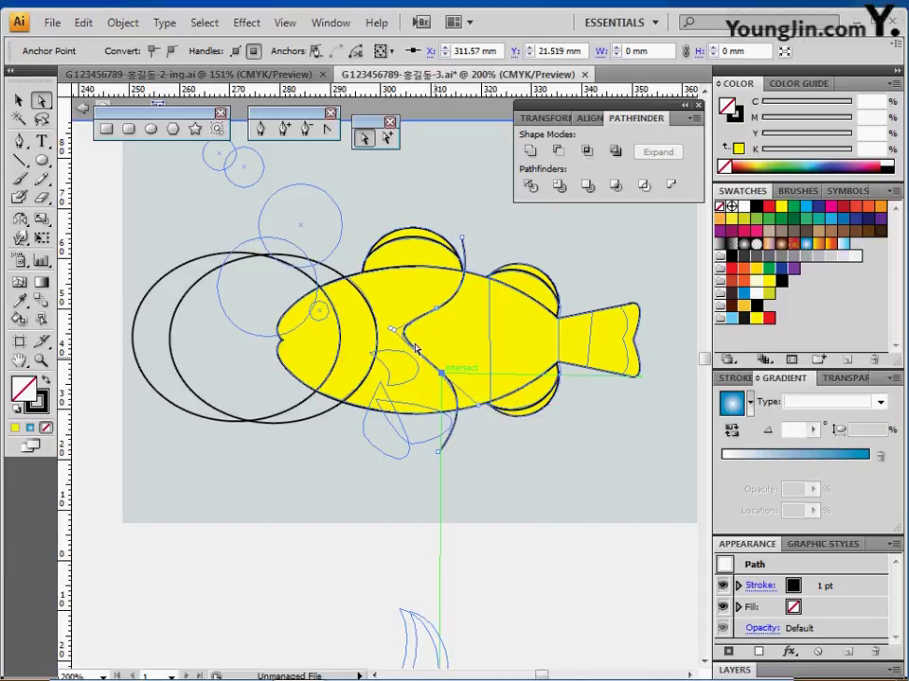
mouse_move(390, 332)
mouse_down()
mouse_move(387, 339)
mouse_move(399, 330)
mouse_up()
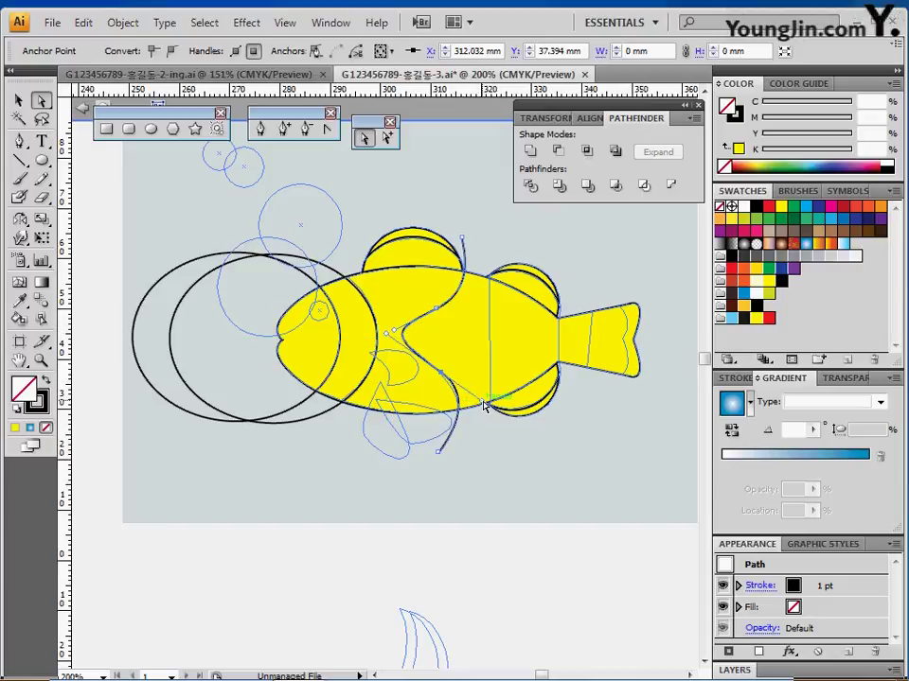
click(480, 438)
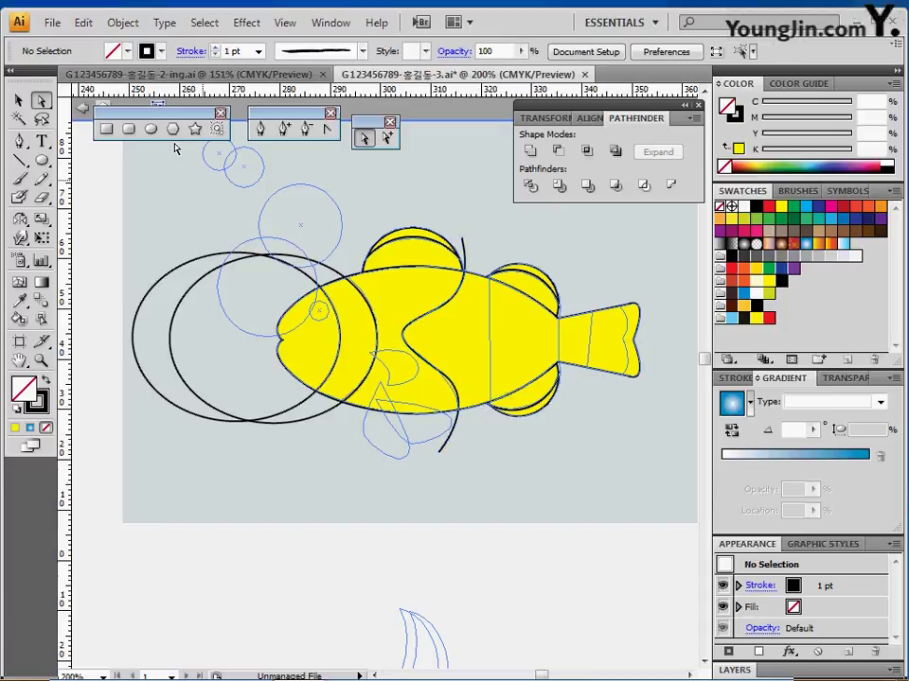
Draw three straight lines along the rear-body, tail-base and mid-tail stripe guides, extending them past the fish's edges, and deselect them.
drag(19, 160, 85, 156)
drag(485, 240, 487, 452)
drag(486, 345, 486, 348)
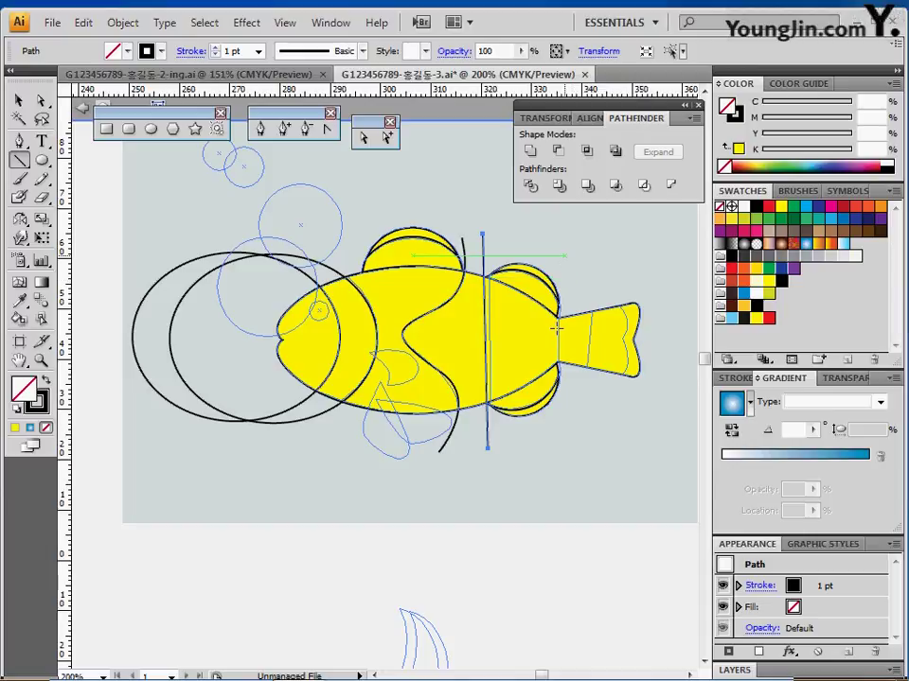
drag(565, 255, 560, 423)
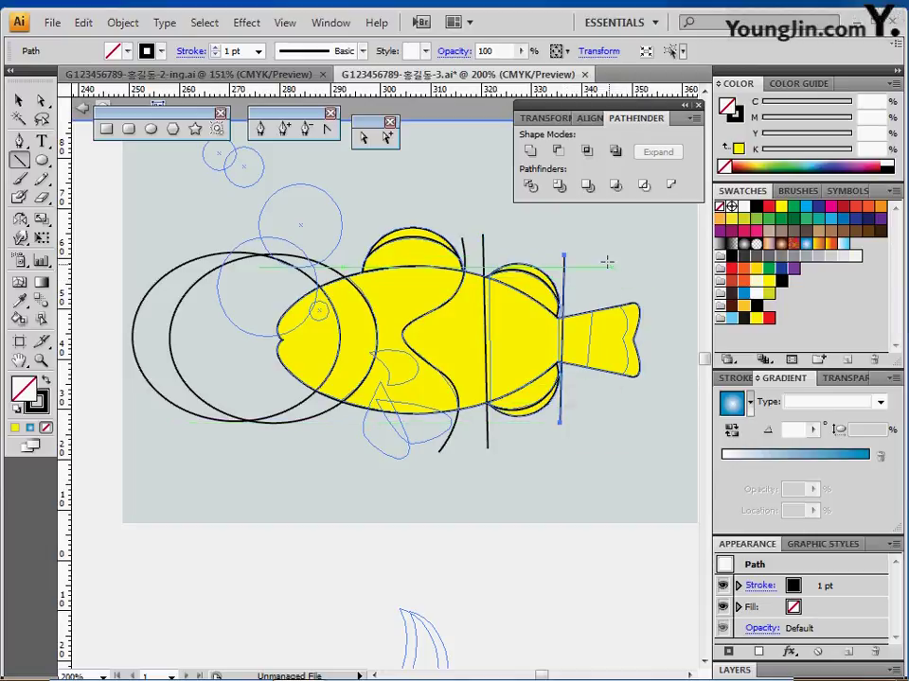
mouse_move(601, 254)
mouse_down()
mouse_move(571, 422)
mouse_move(581, 422)
mouse_up()
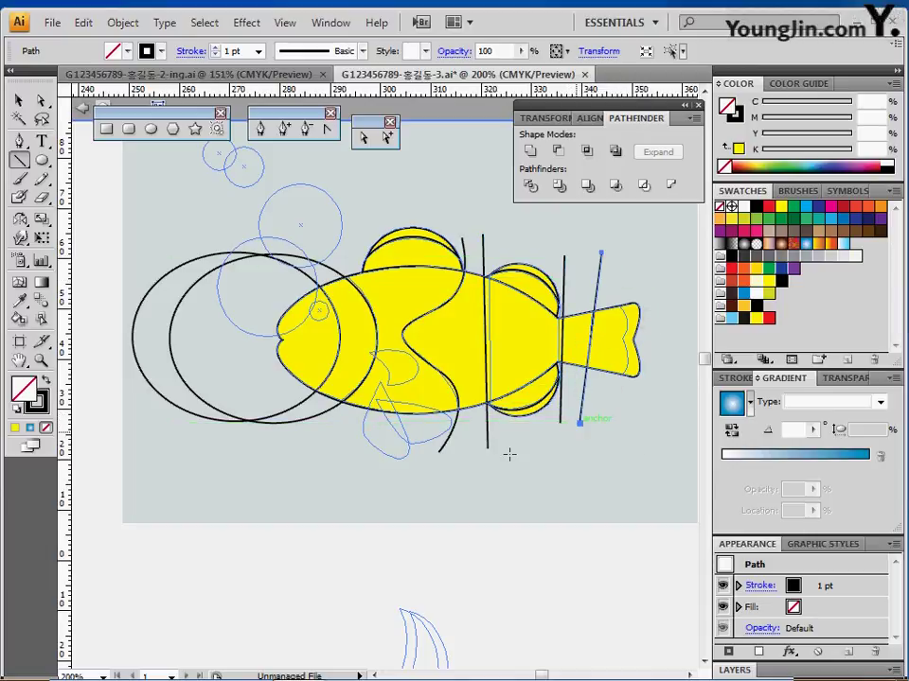
key(ctrl+shift+a)
Draw an open curved Pen path along the wavy guide near the tail's end, extending it beyond both tail edges, and deselect it.
key(p)
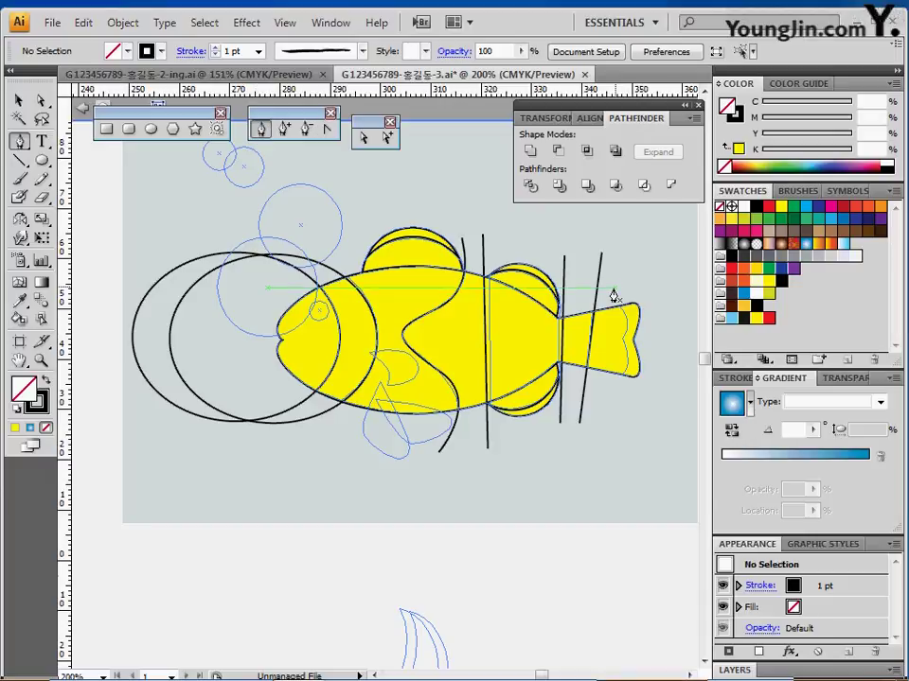
click(624, 347)
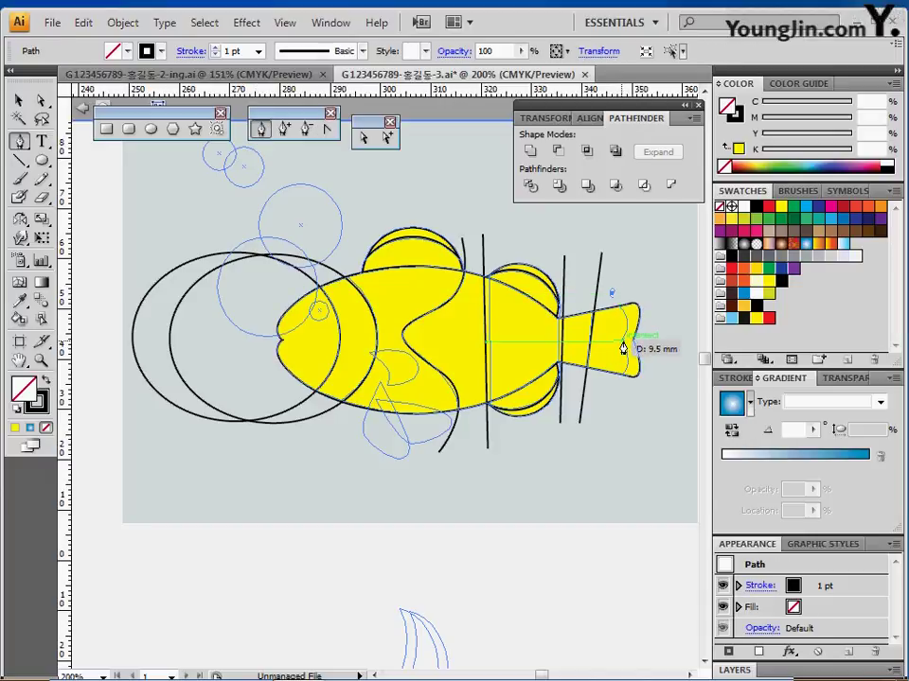
drag(622, 339, 640, 359)
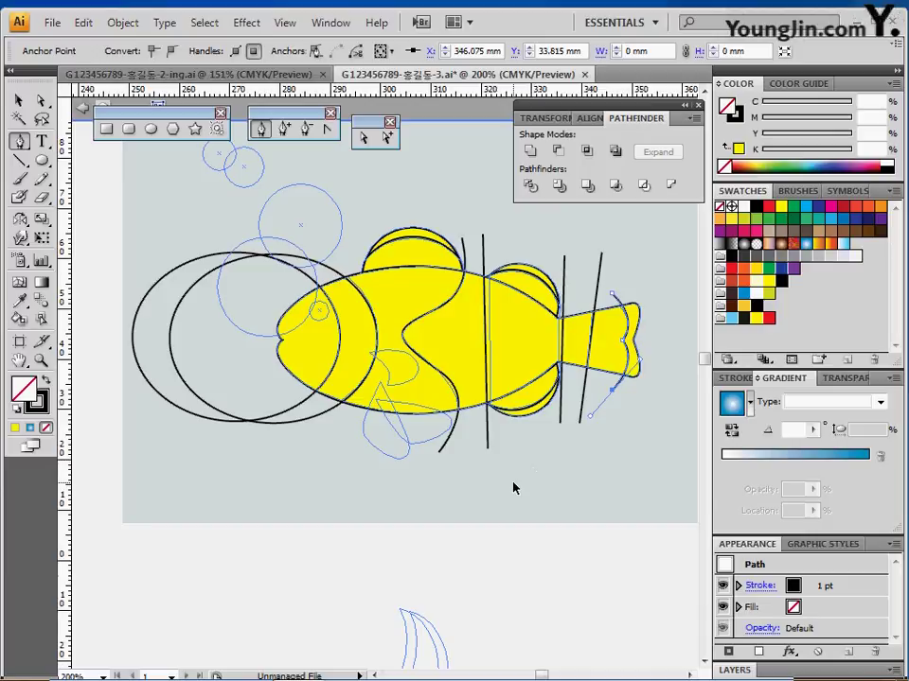
ctrl+click(513, 487)
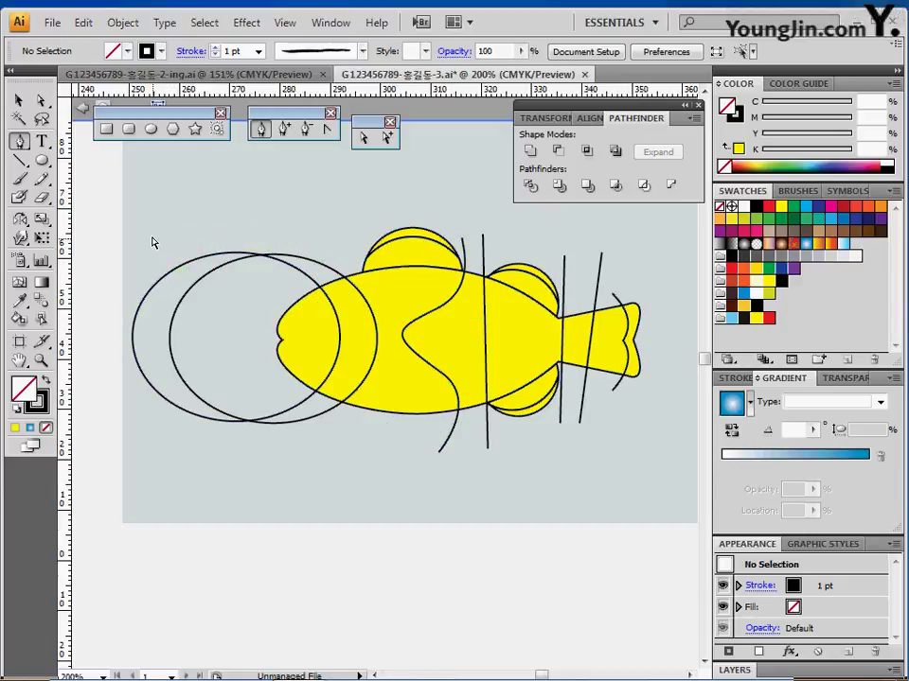
Divide the fish with all the ellipses and dividing lines using Pathfinder, and delete the leftover ellipse pieces outside the head.
drag(154, 230, 655, 450)
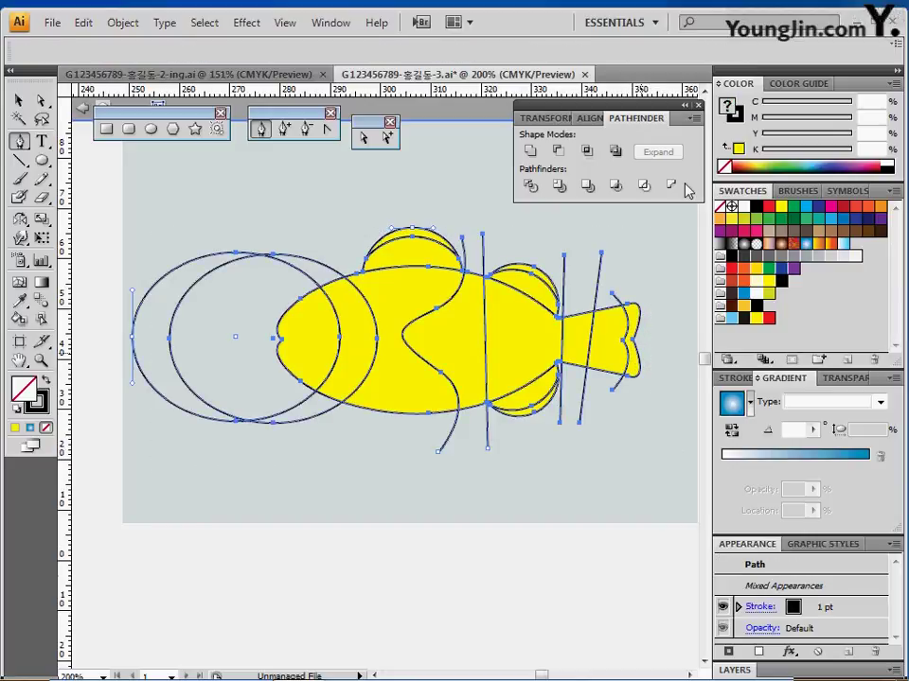
click(531, 190)
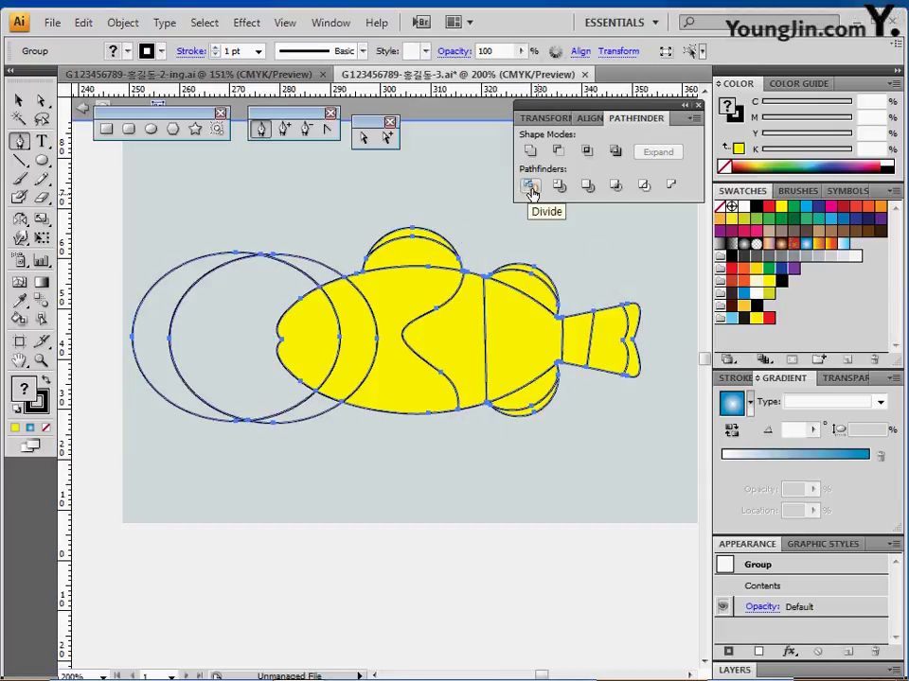
drag(174, 226, 223, 400)
drag(144, 200, 263, 454)
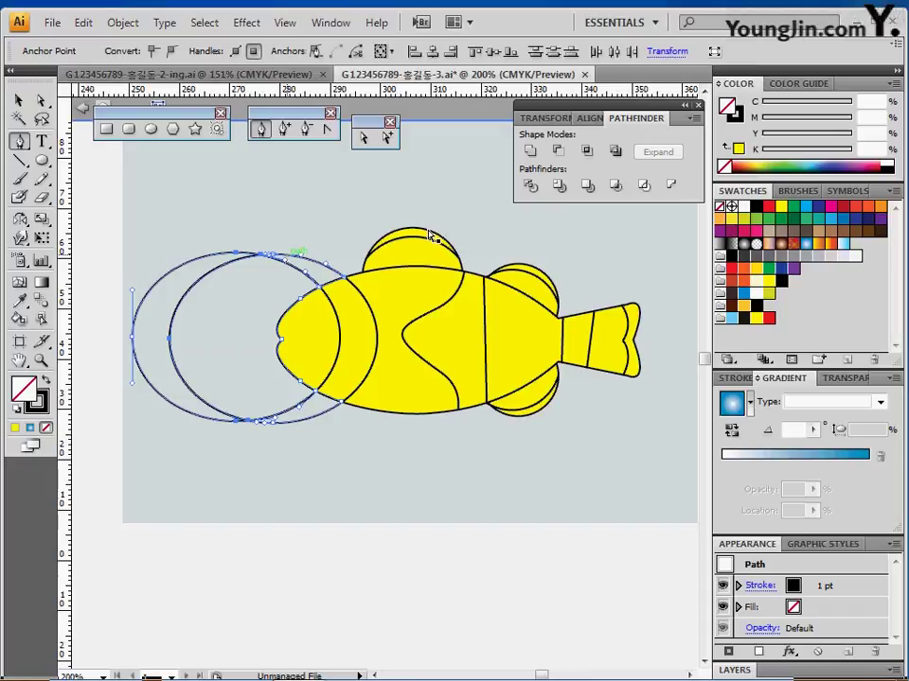
key(Delete)
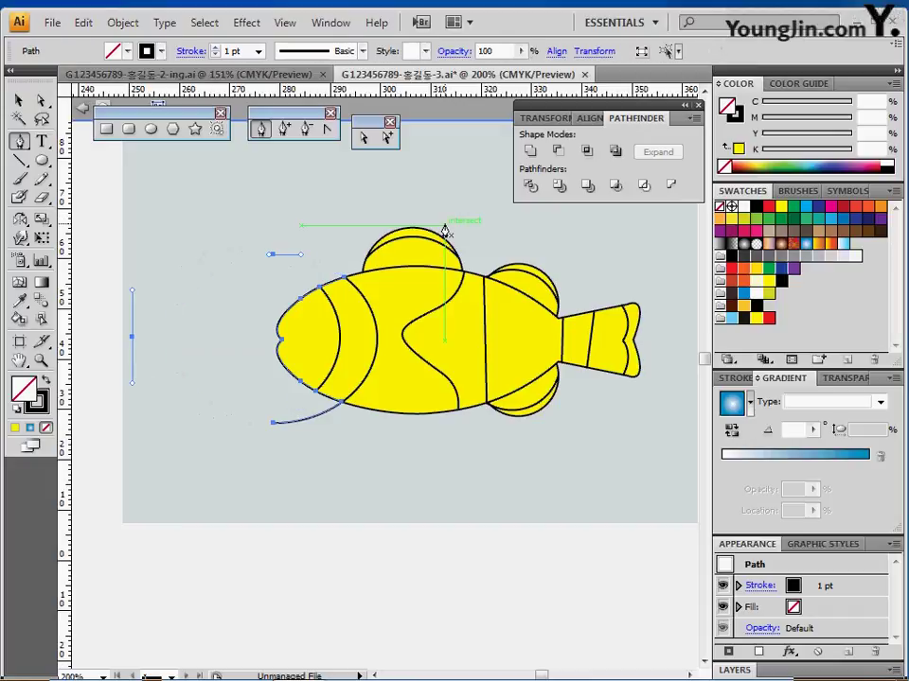
key(Delete)
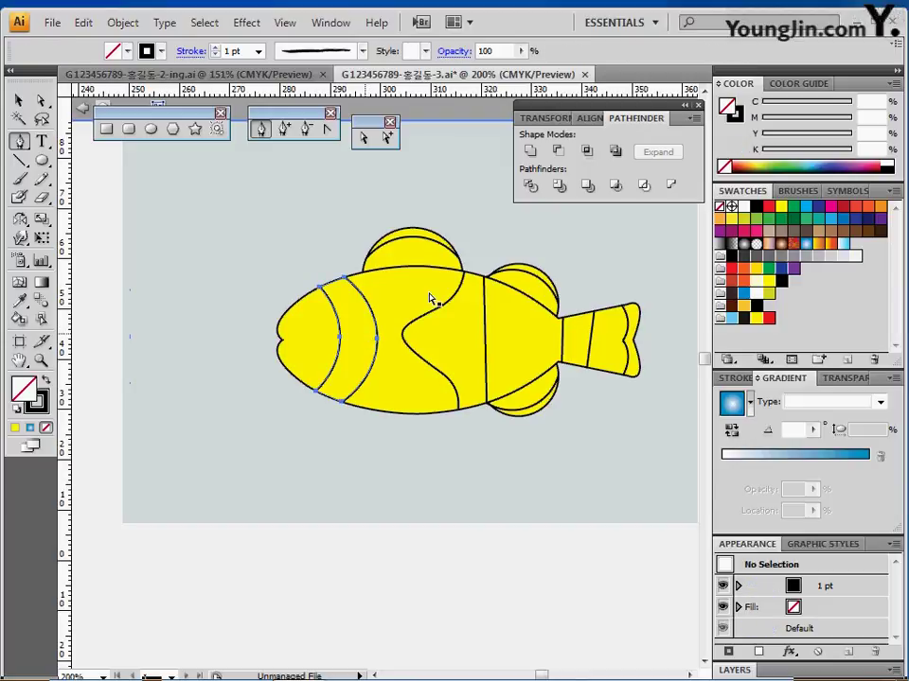
Fill the head, mid-body and tail stripes with pale yellow (C 0, M 0, Y 20, K 0) and deselect them.
click(473, 330)
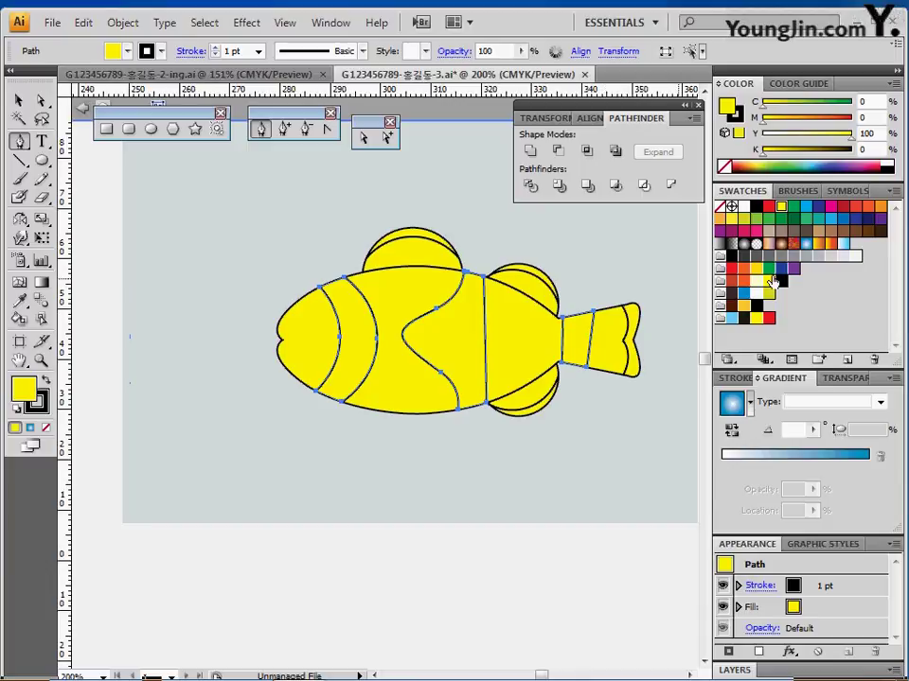
click(874, 133)
key(Return)
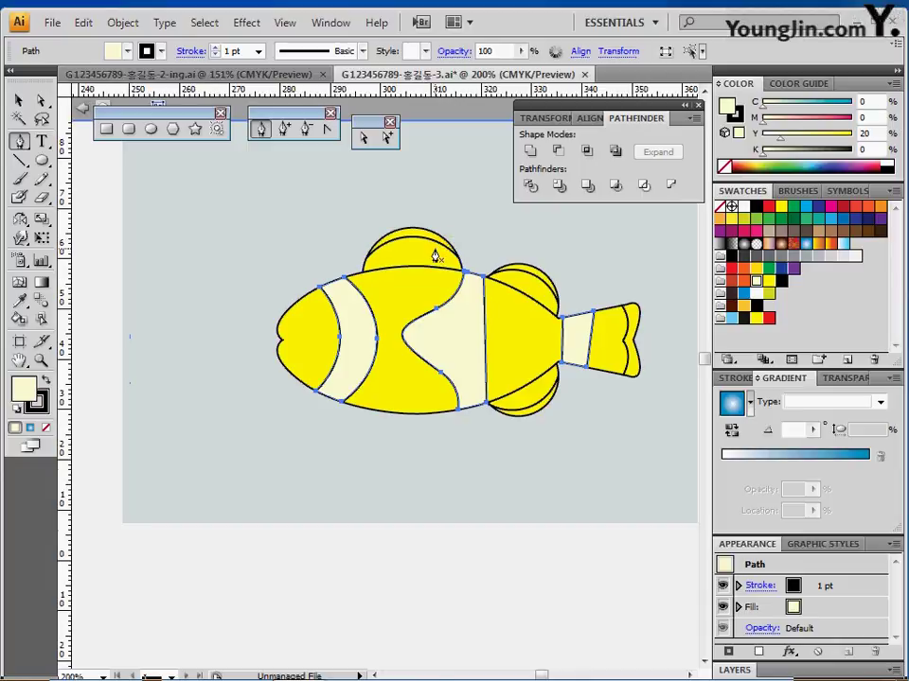
ctrl+click(308, 197)
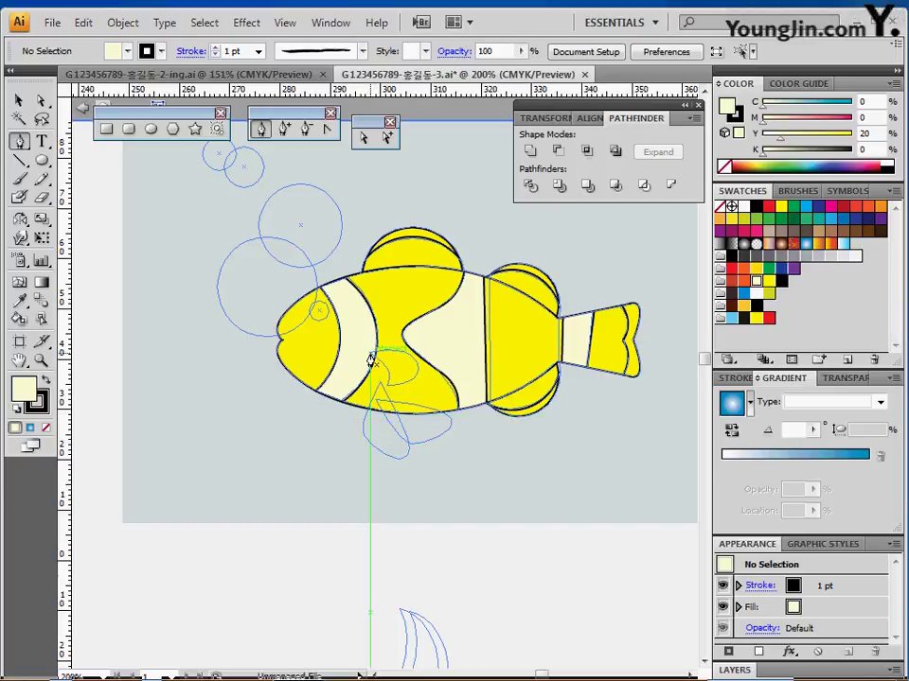
Draw the small closed side fin with the Pen along its guide on the body, just behind the head stripe.
drag(370, 353, 420, 388)
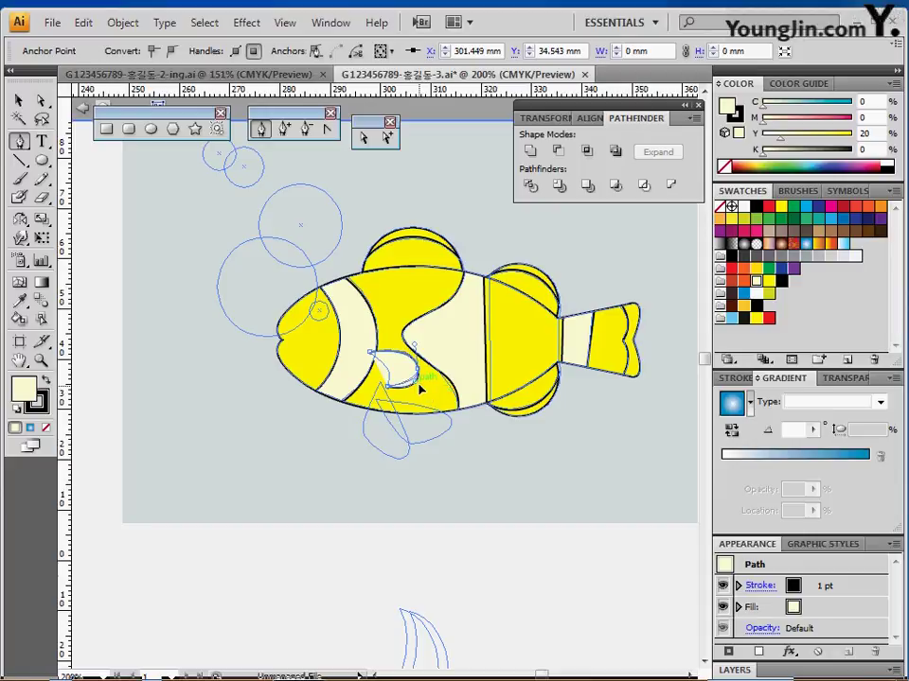
click(387, 388)
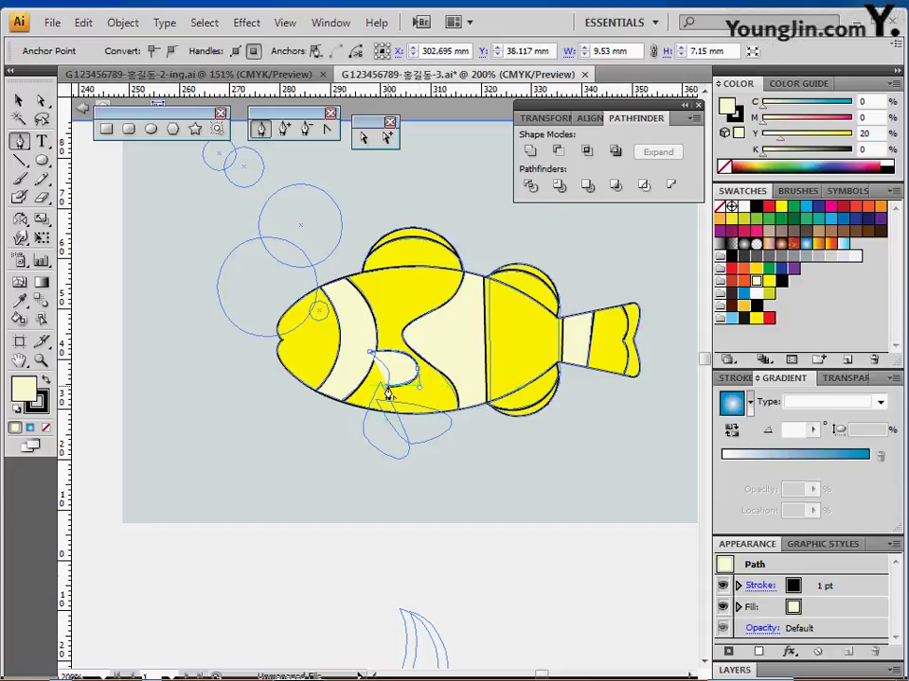
drag(371, 360, 344, 337)
ctrl+click(394, 472)
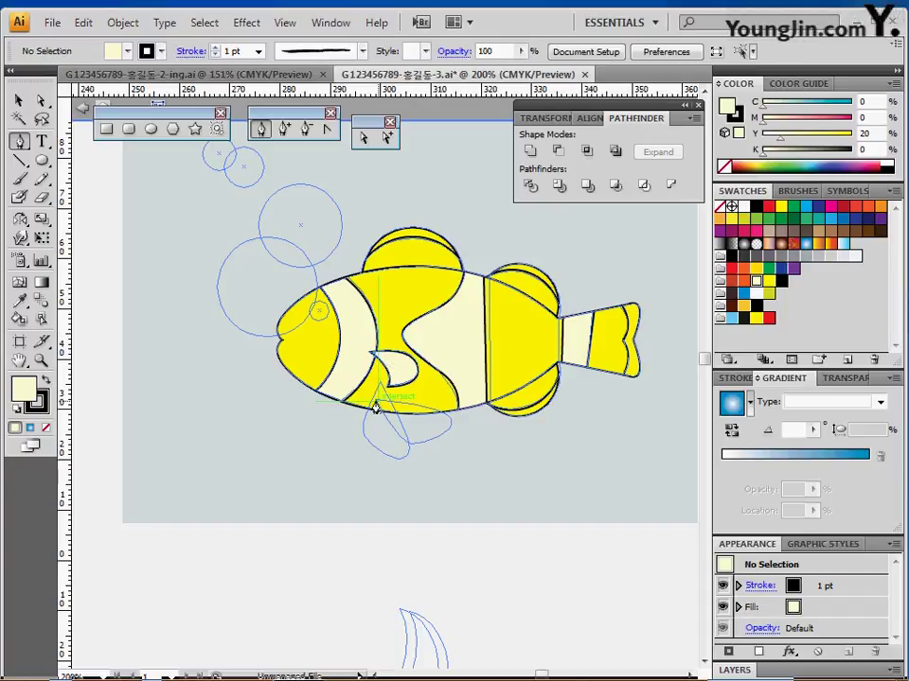
Draw the closed lower fin with the Pen along the rear belly fin guide, curving its front edge to match.
drag(388, 403, 391, 447)
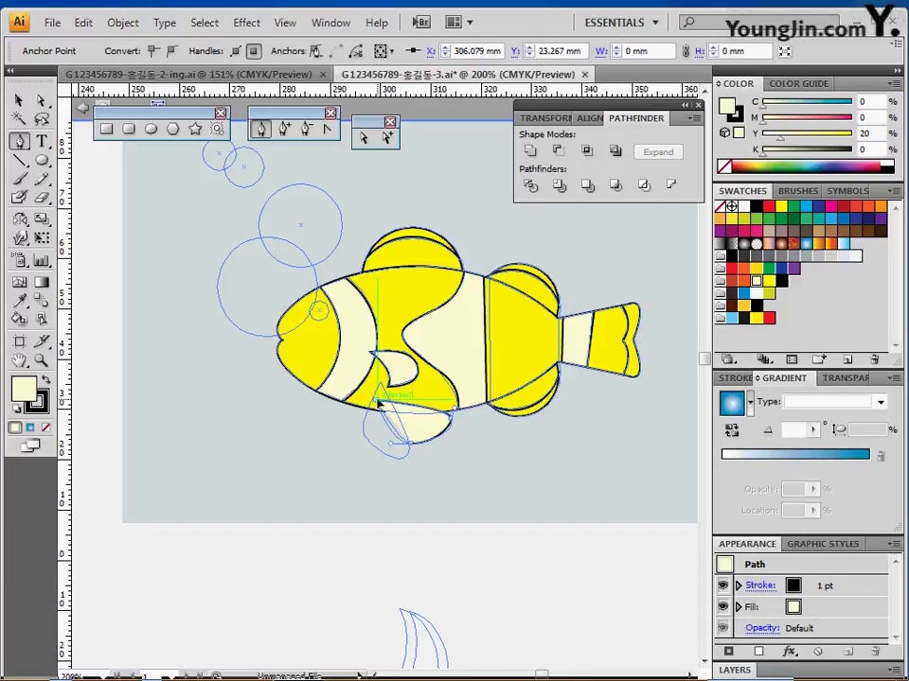
click(377, 400)
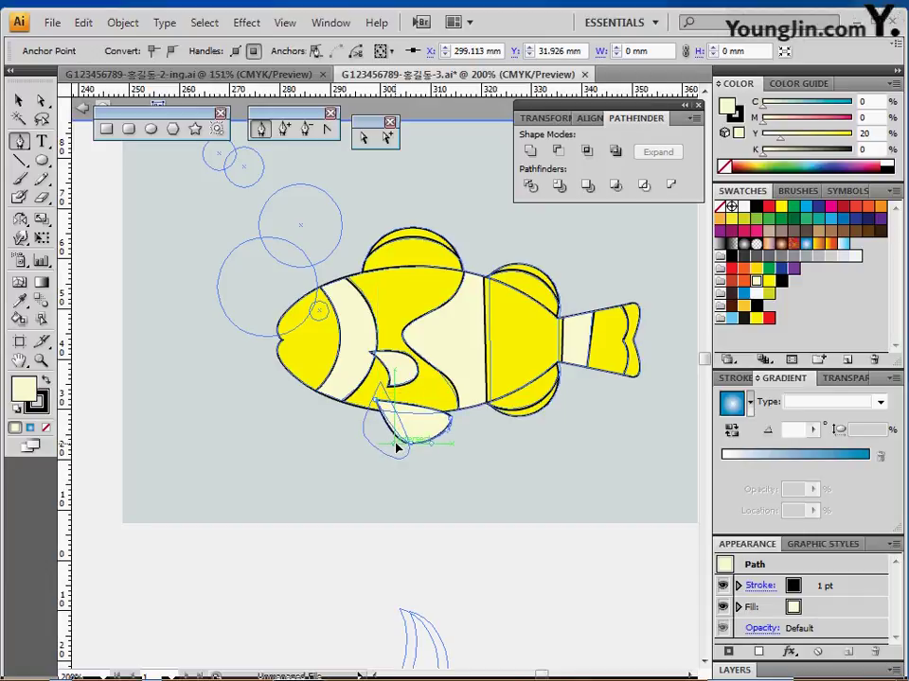
drag(395, 441, 396, 441)
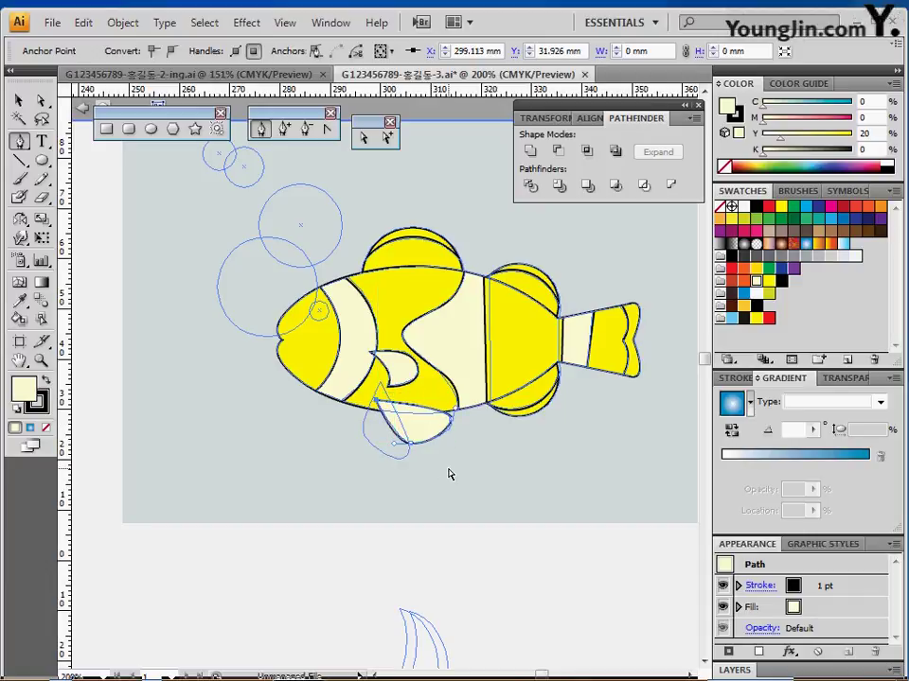
Duplicate the lower belly fin, then rotate and move the copy onto the front belly fin guide.
ctrl+click(402, 415)
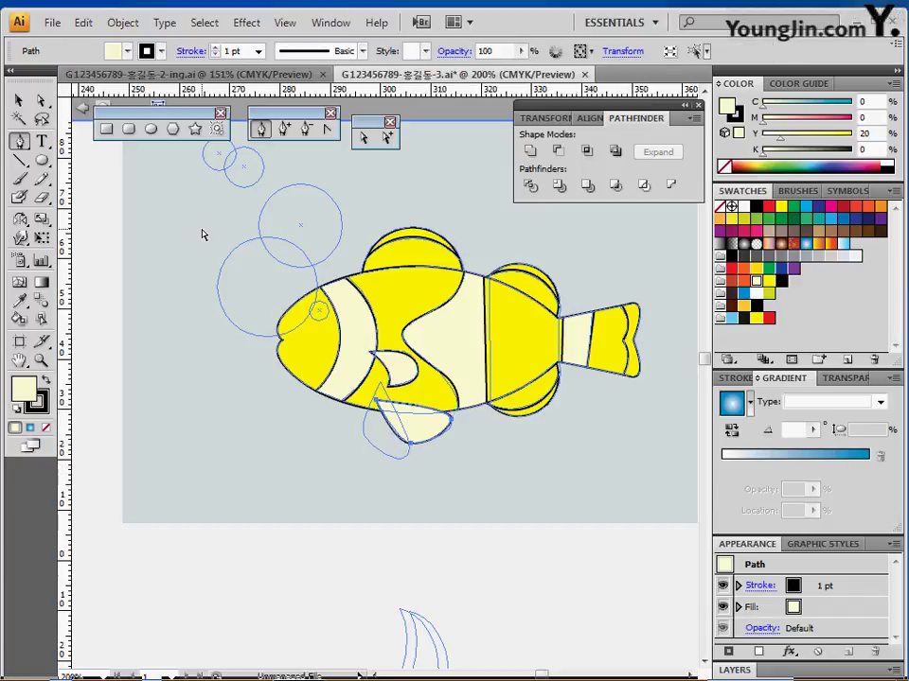
drag(418, 427, 395, 441)
drag(393, 438, 393, 437)
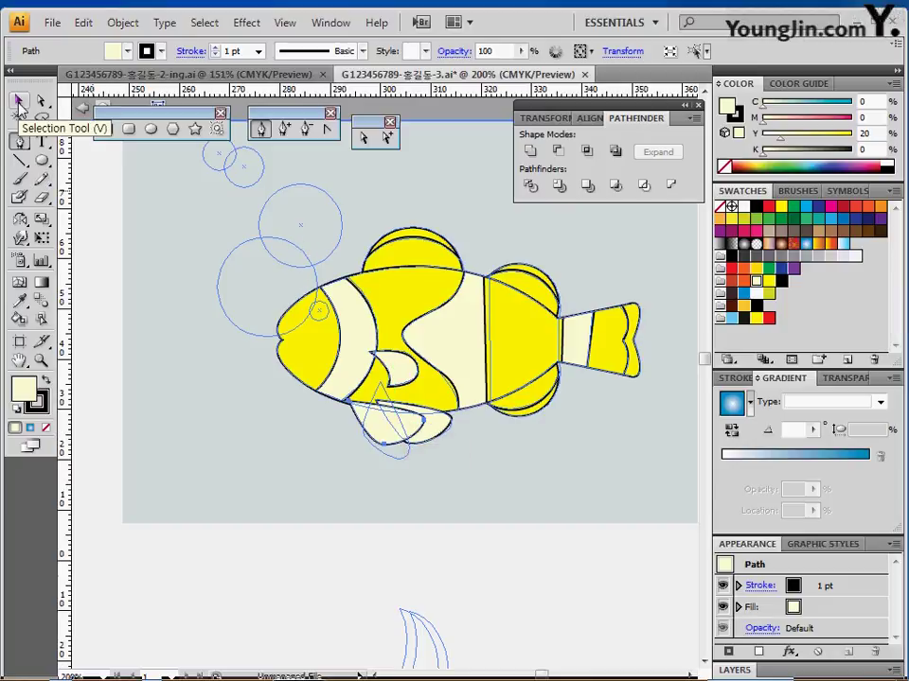
click(19, 101)
drag(429, 448, 398, 451)
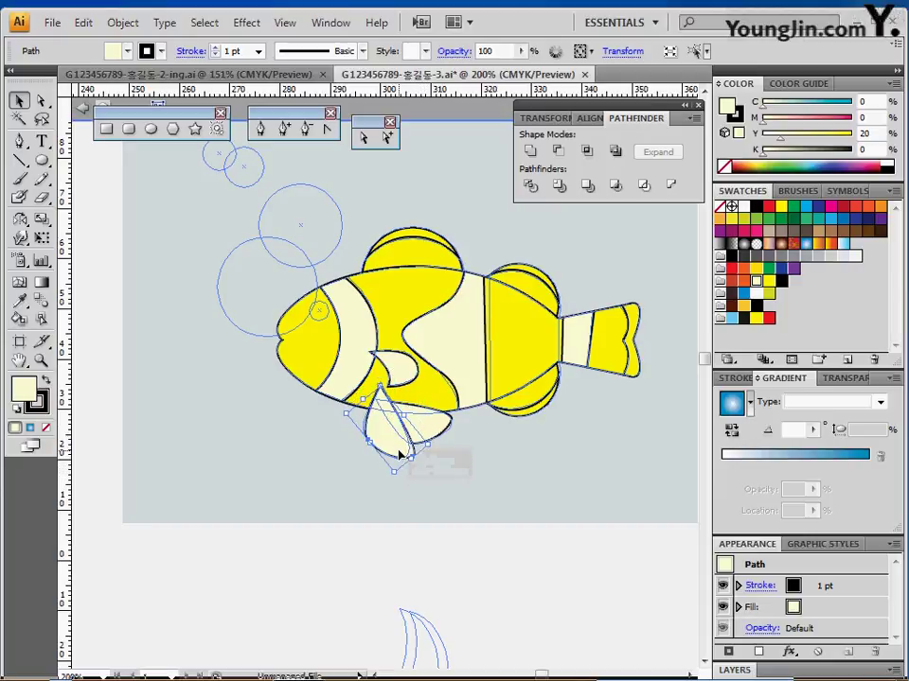
Send the rotated front belly fin to the back, behind the body and the other belly fin, and deselect it.
right_click(399, 456)
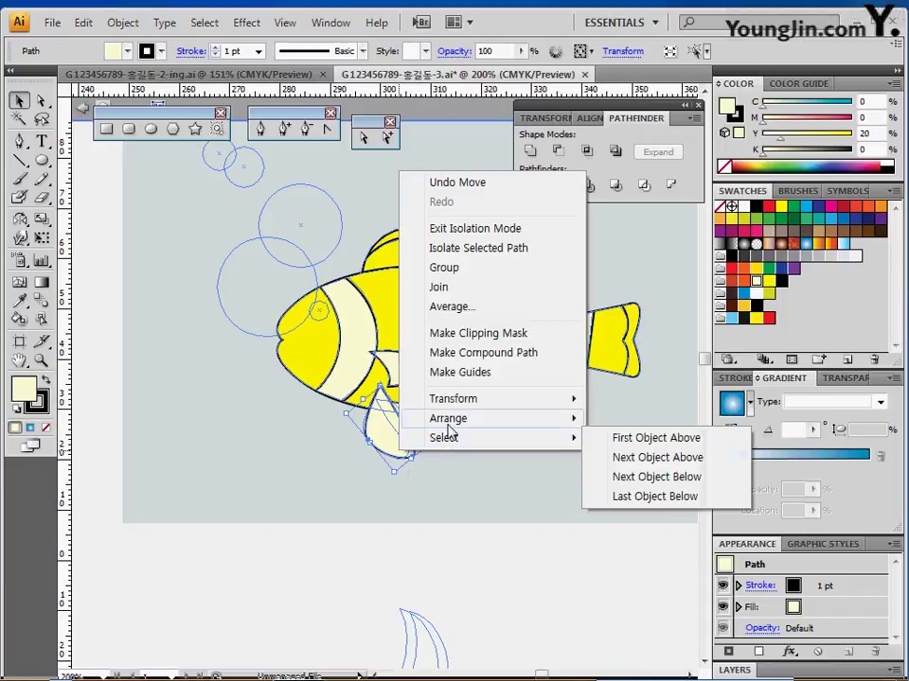
click(385, 434)
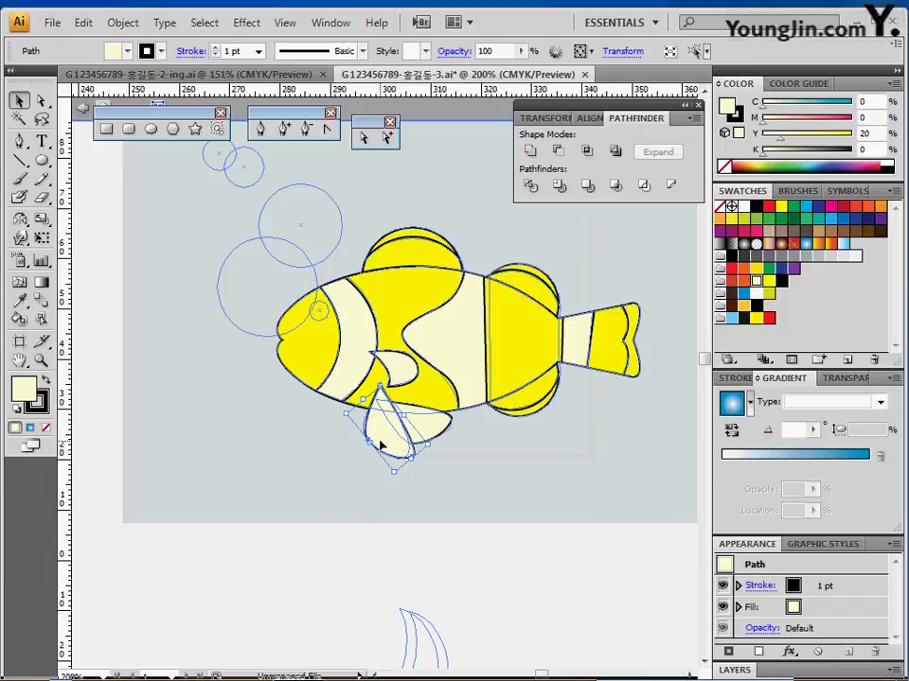
drag(283, 434, 266, 464)
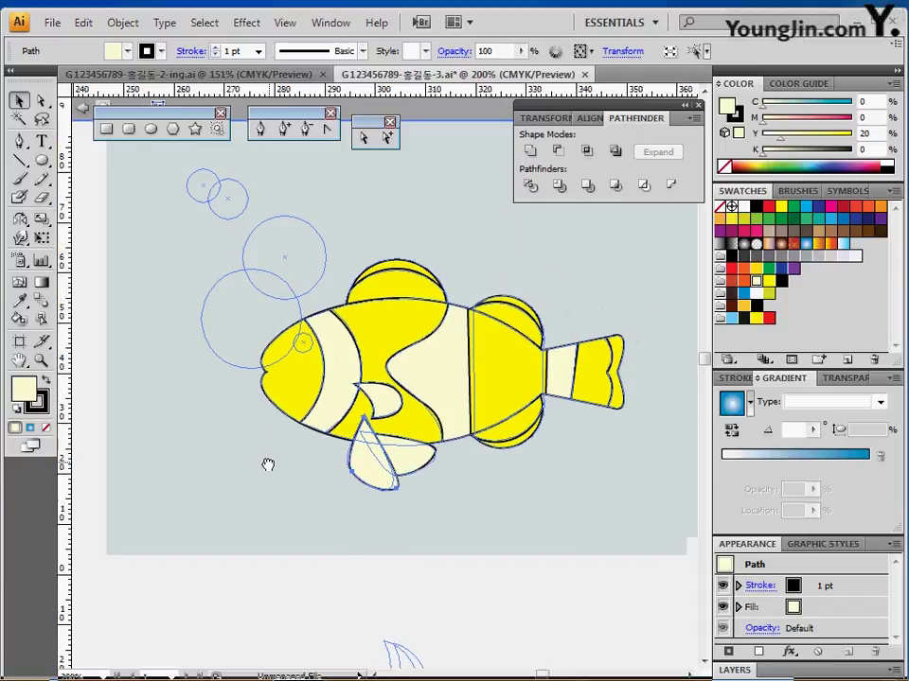
drag(371, 499, 379, 478)
right_click(378, 478)
mouse_move(438, 457)
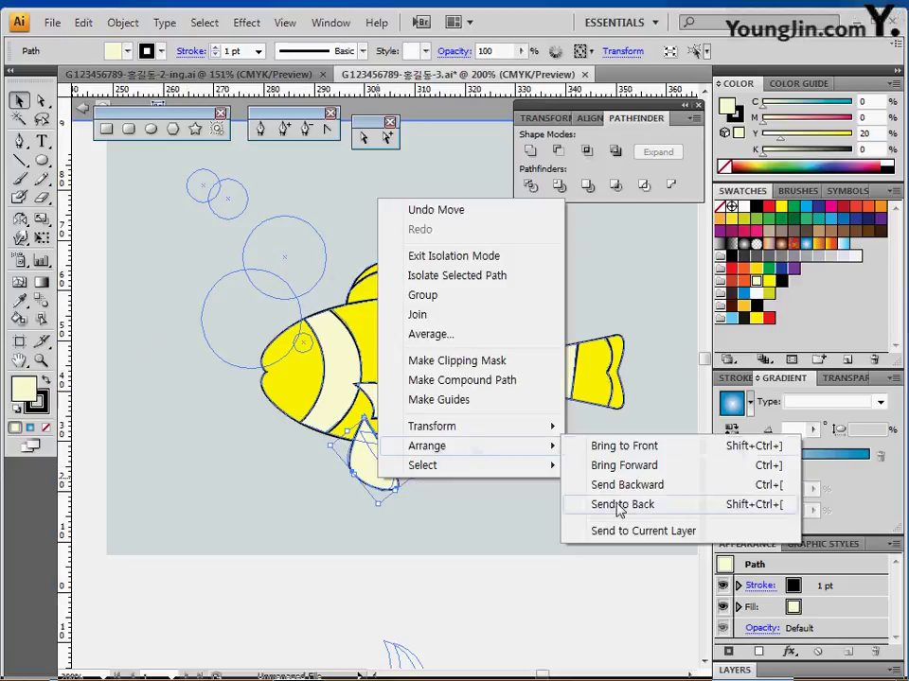
click(619, 506)
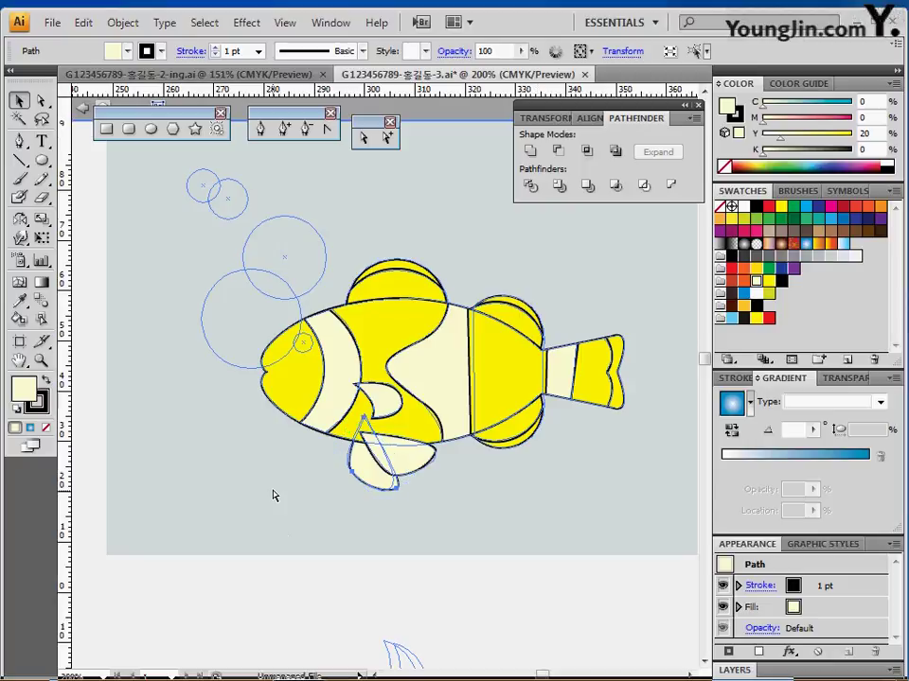
click(282, 451)
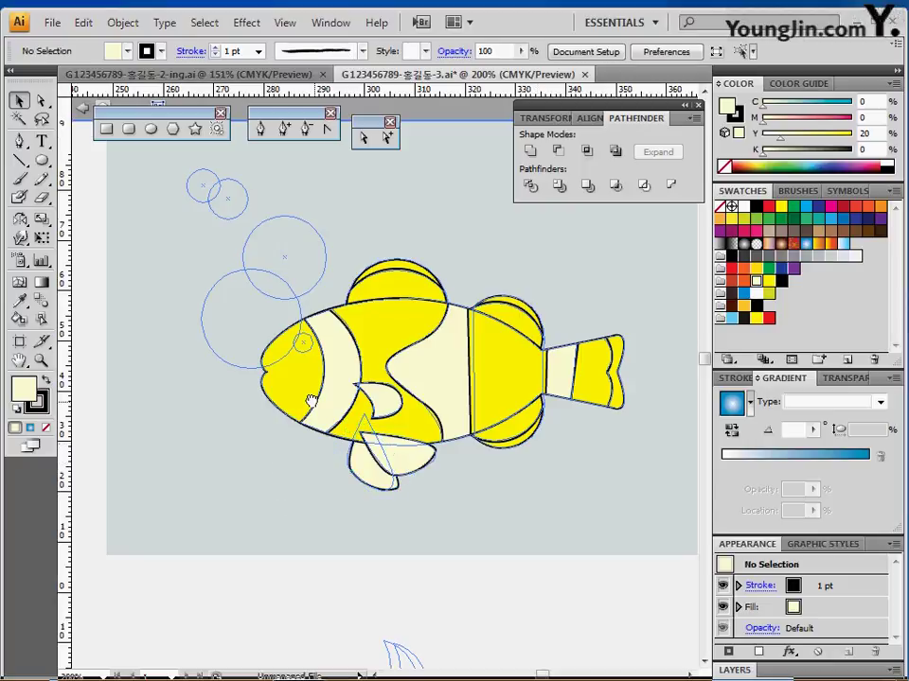
Draw a circle on the eye guide and give it a black fill with no stroke.
drag(365, 334, 333, 314)
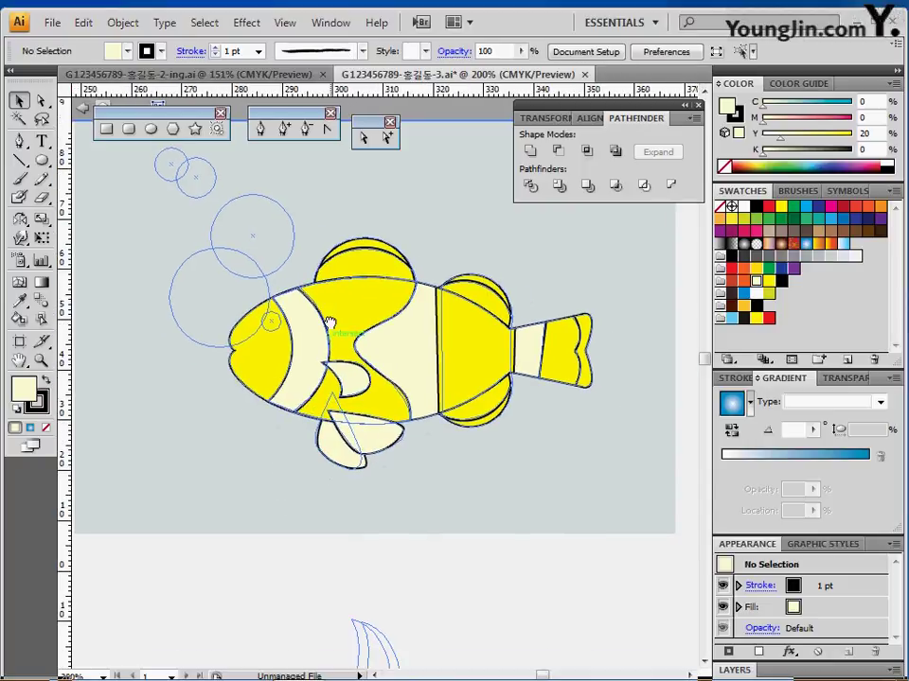
click(149, 129)
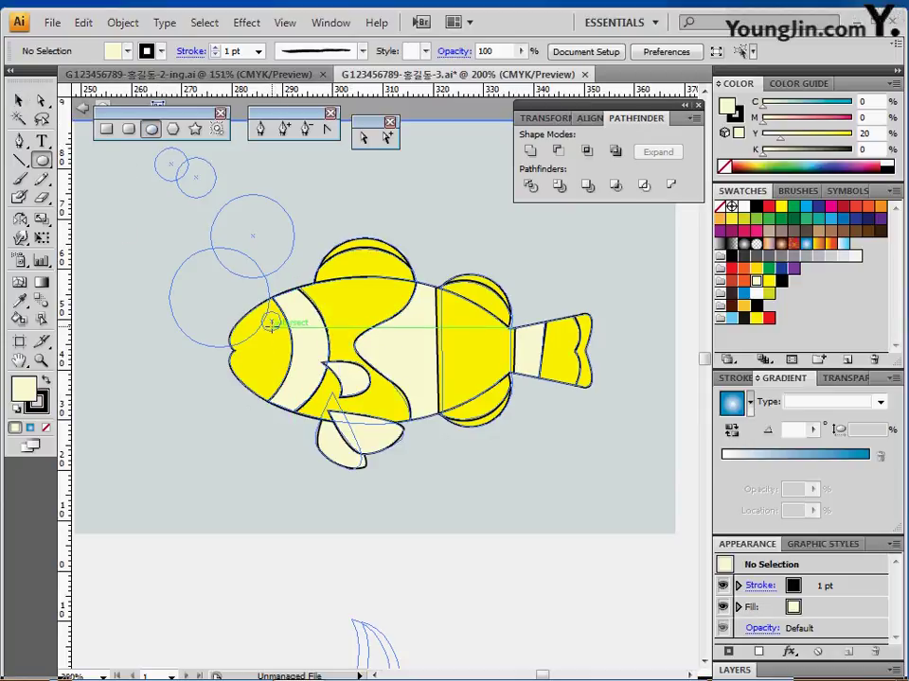
drag(272, 322, 281, 334)
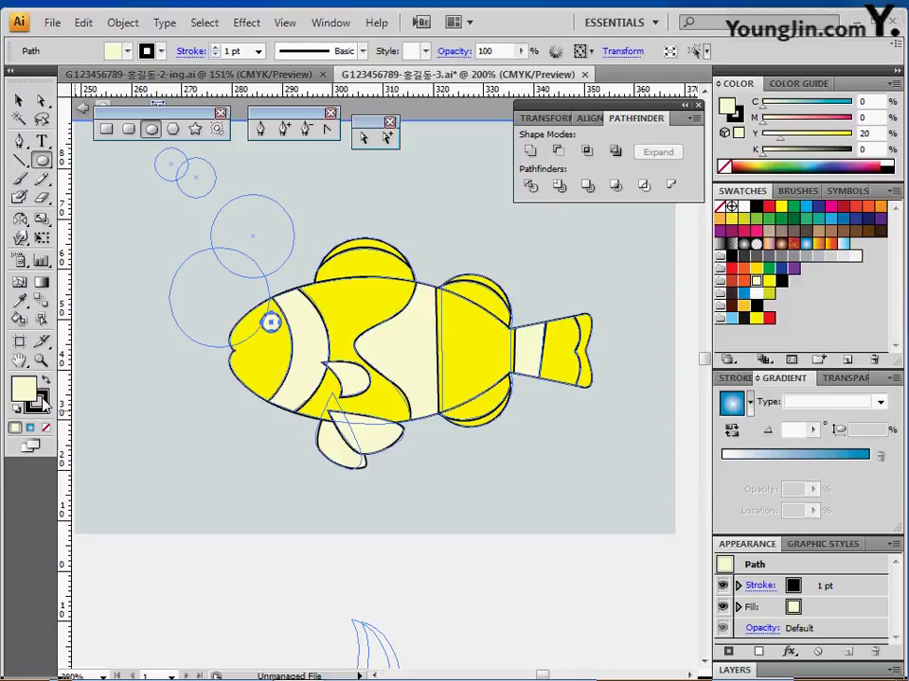
click(46, 381)
click(40, 409)
click(45, 428)
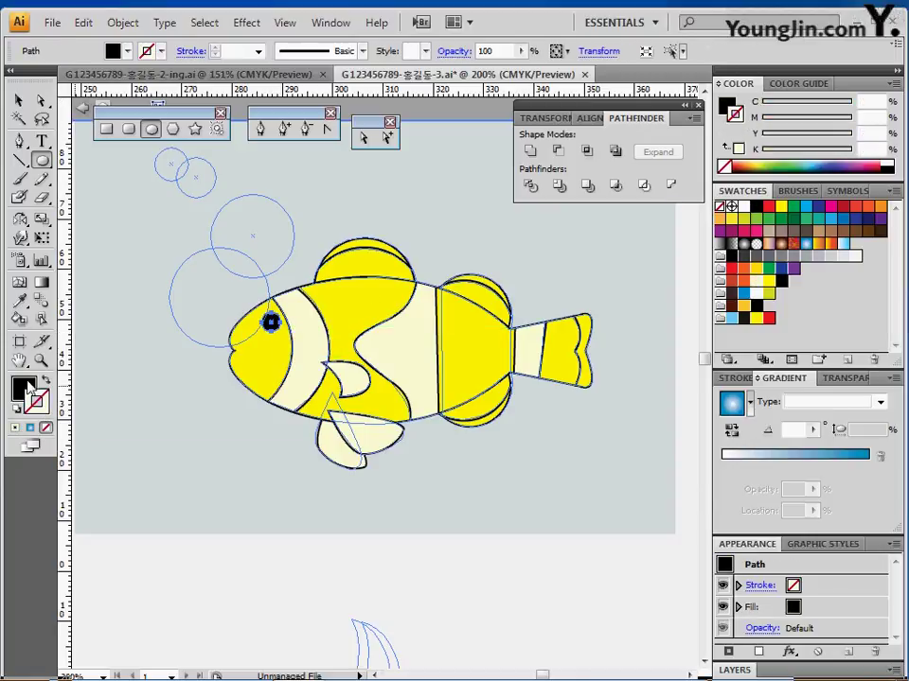
click(26, 388)
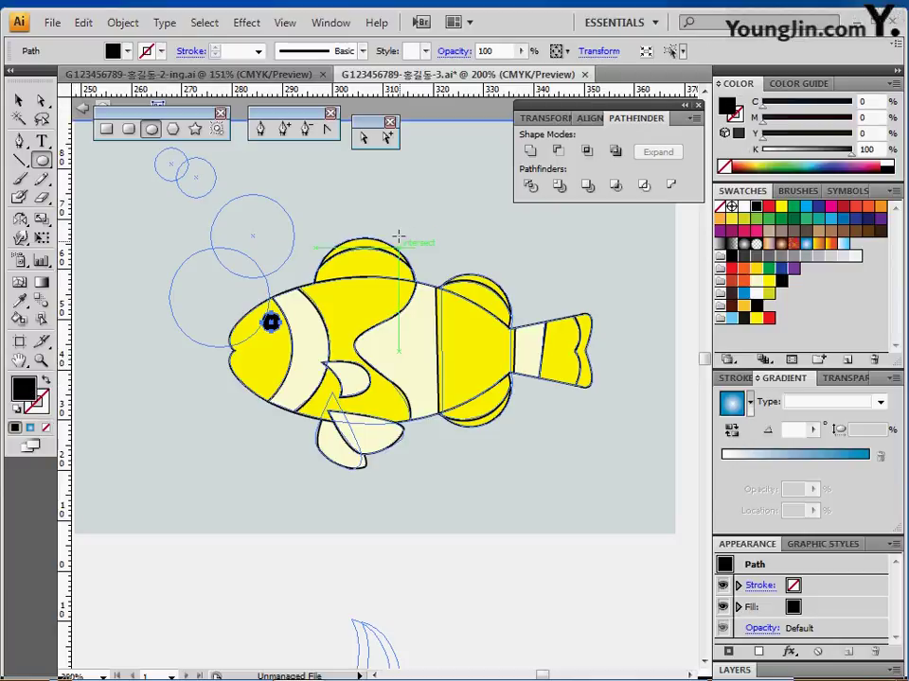
Fill the outer bands of the three rounded fins and the tail tip with black, remove their stroke, and deselect them.
ctrl+click(398, 237)
ctrl+click(385, 244)
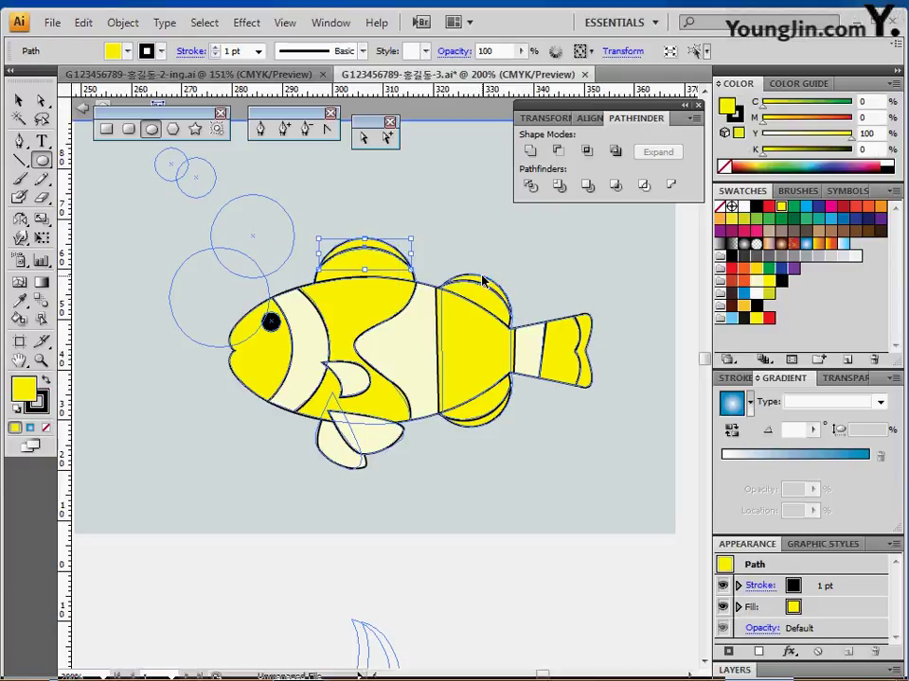
ctrl+shift+click(483, 277)
ctrl+shift+click(496, 420)
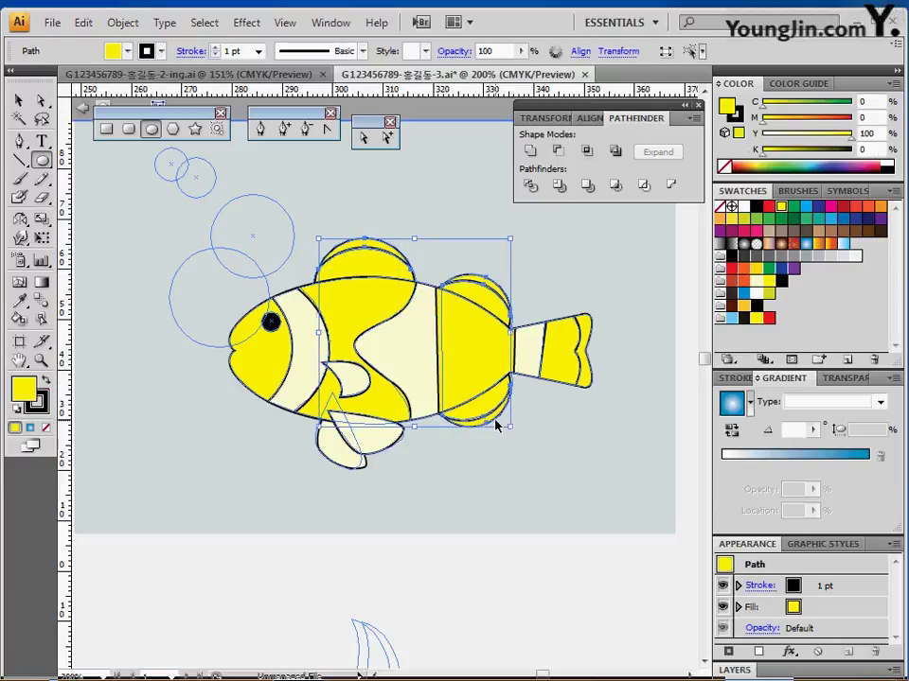
ctrl+shift+click(590, 388)
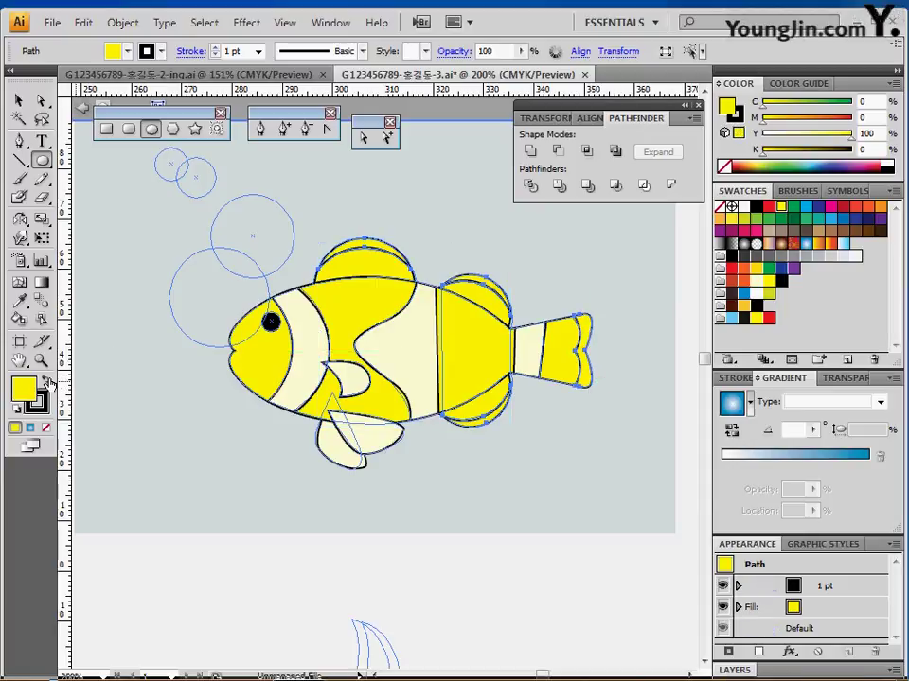
click(46, 380)
click(33, 404)
click(46, 428)
key(x)
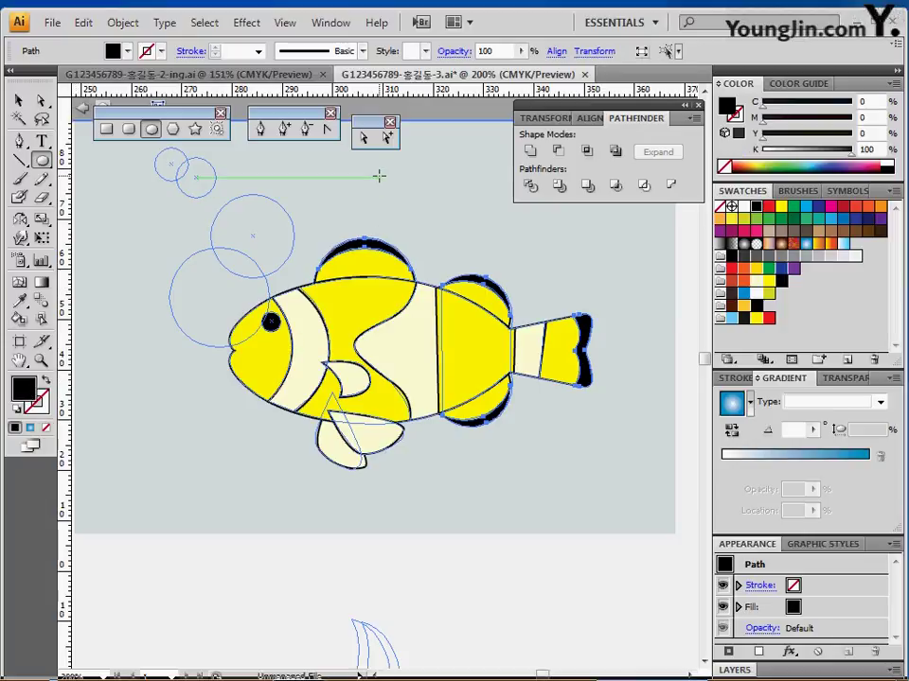
key(ctrl)
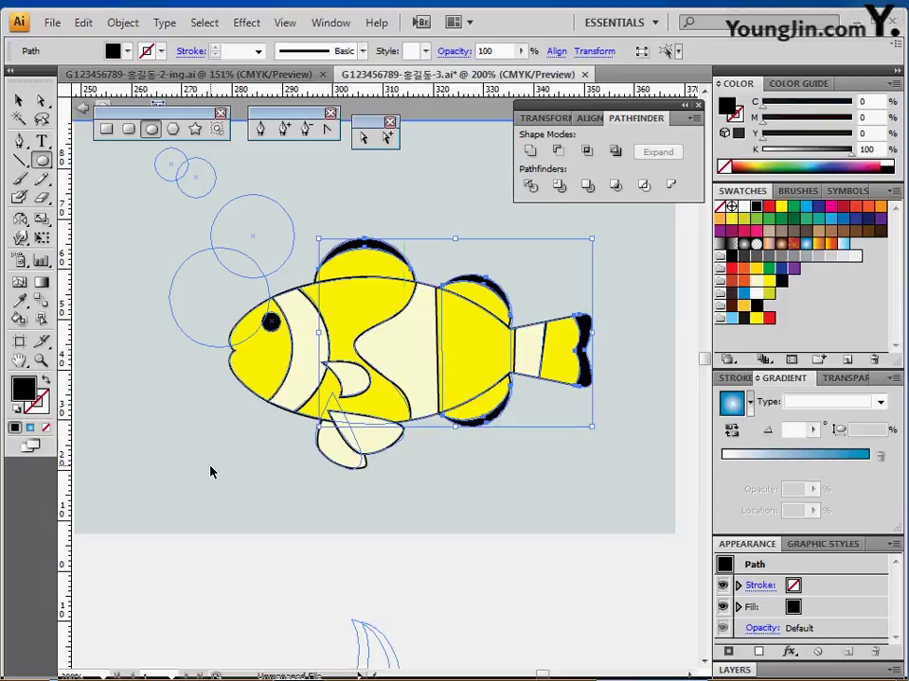
ctrl+click(210, 470)
Apply the two-colour yellow-to-red linear gradient swatch to the yellow head, body and tail sections, checking the colours of both stops.
ctrl+click(277, 348)
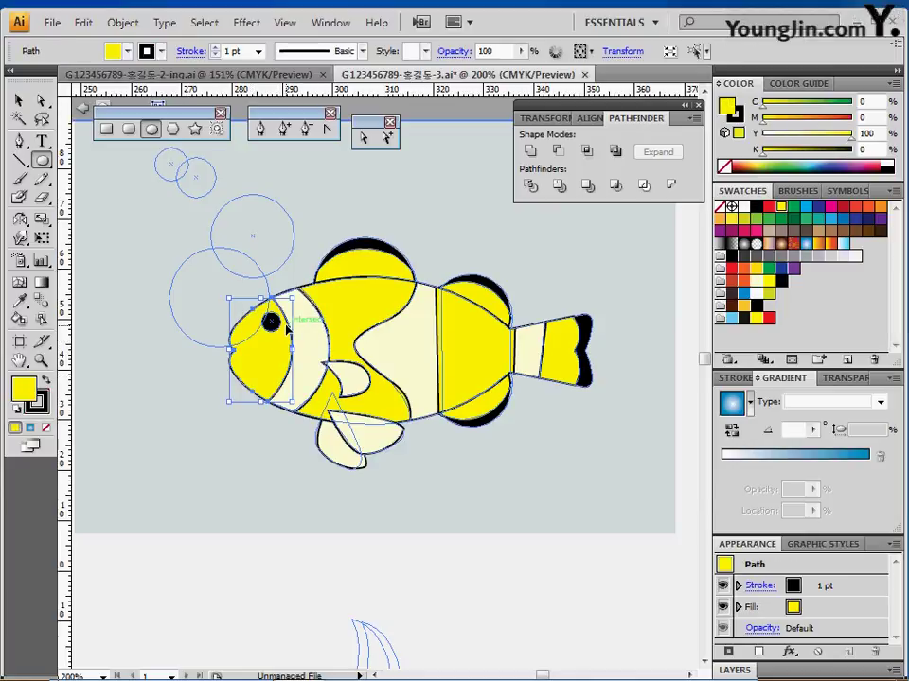
ctrl+shift+click(361, 314)
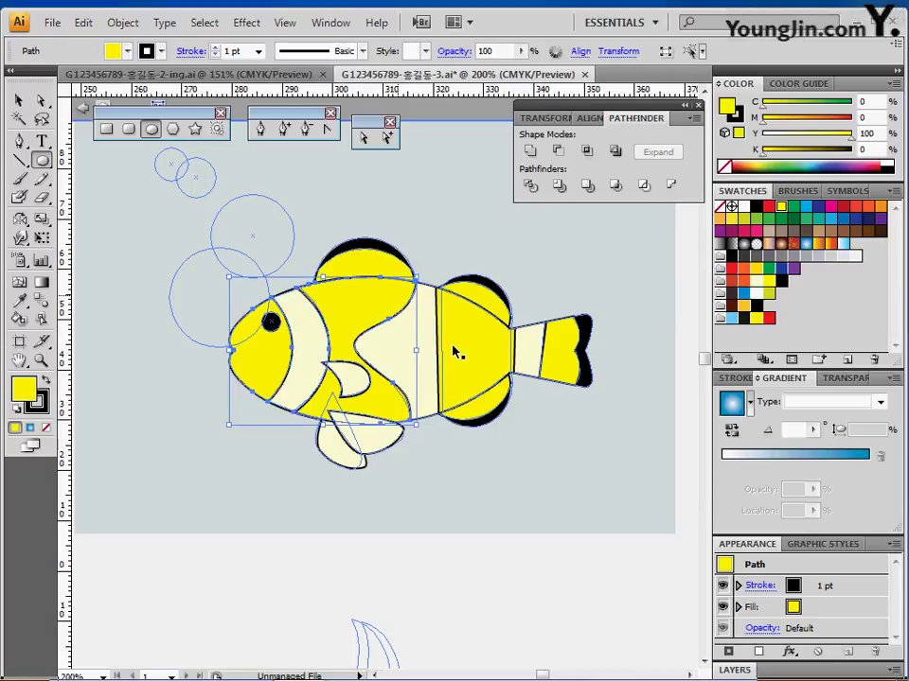
ctrl+shift+click(470, 357)
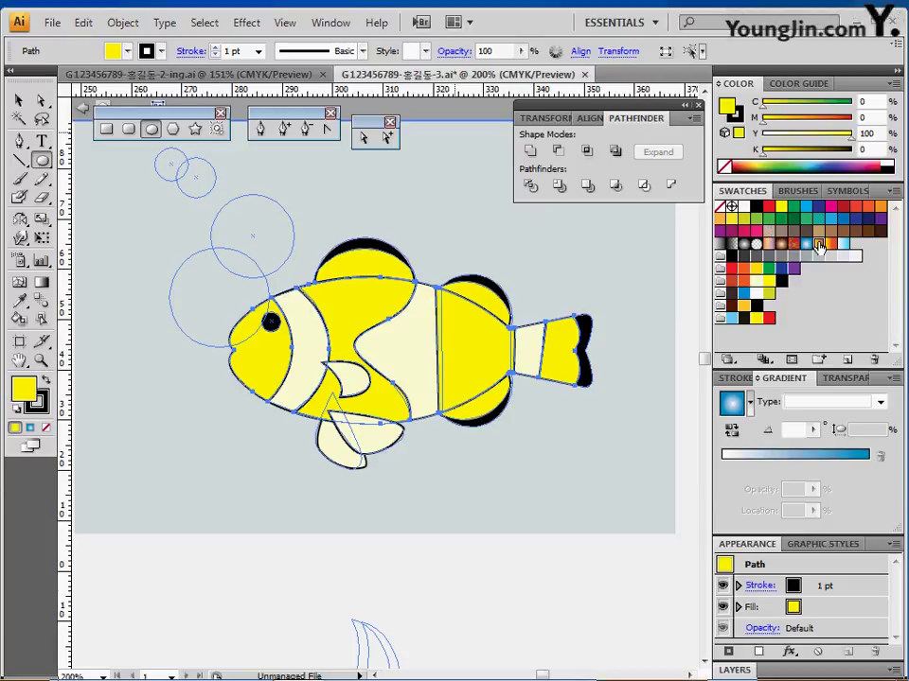
click(793, 244)
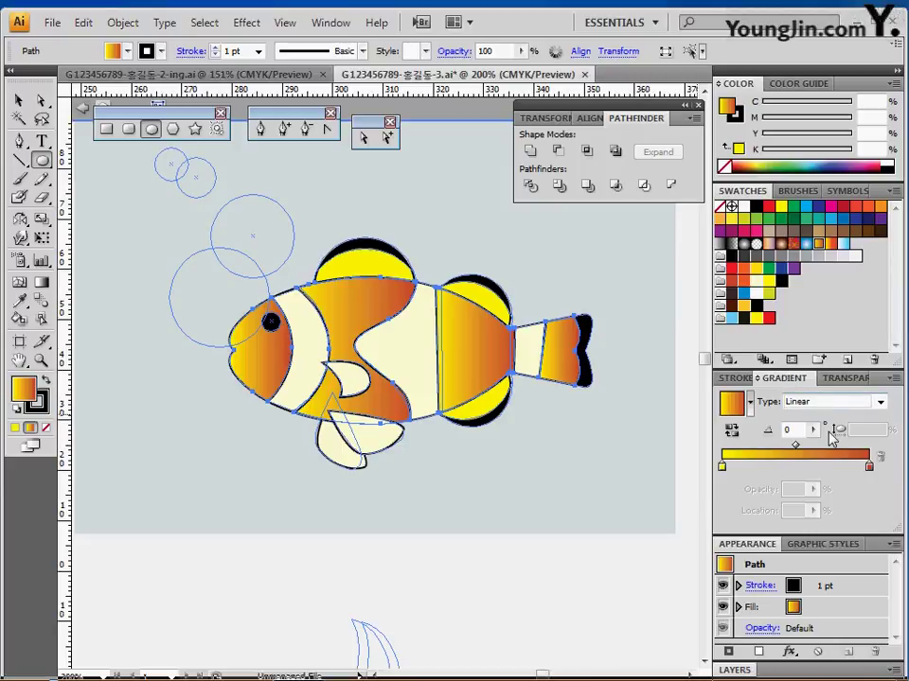
double_click(722, 466)
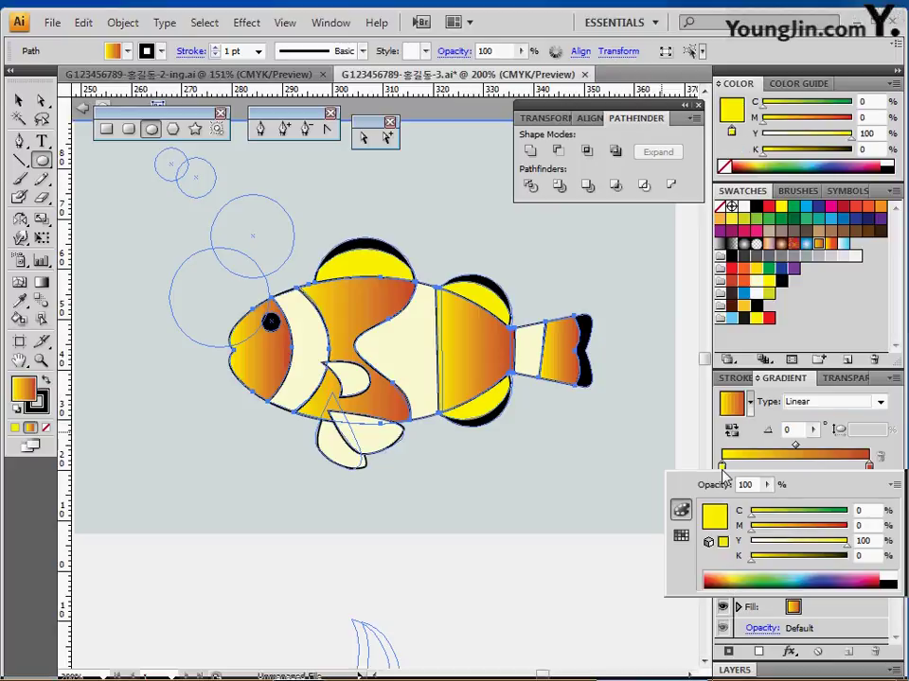
double_click(870, 467)
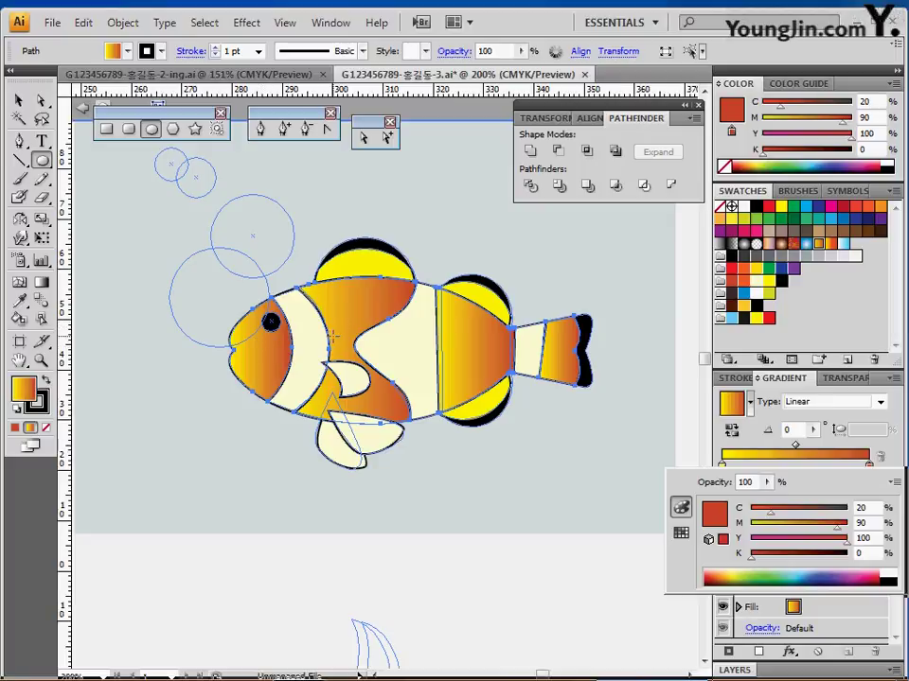
key(Escape)
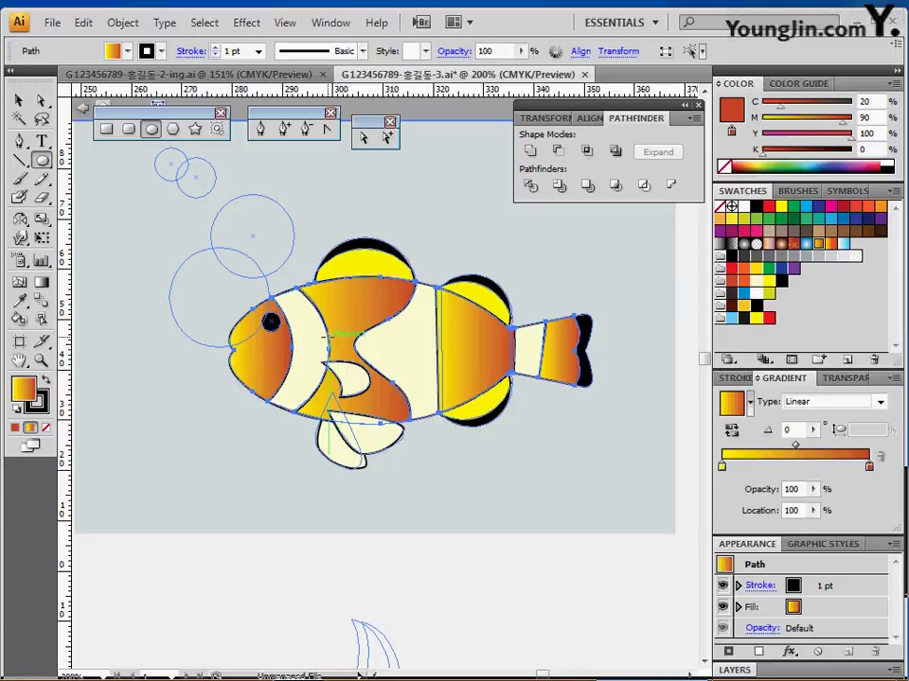
Hide the guides and stretch one continuous gradient across the selected sections from the mouth to the tail with the Gradient tool, then deselect.
key(ctrl+;)
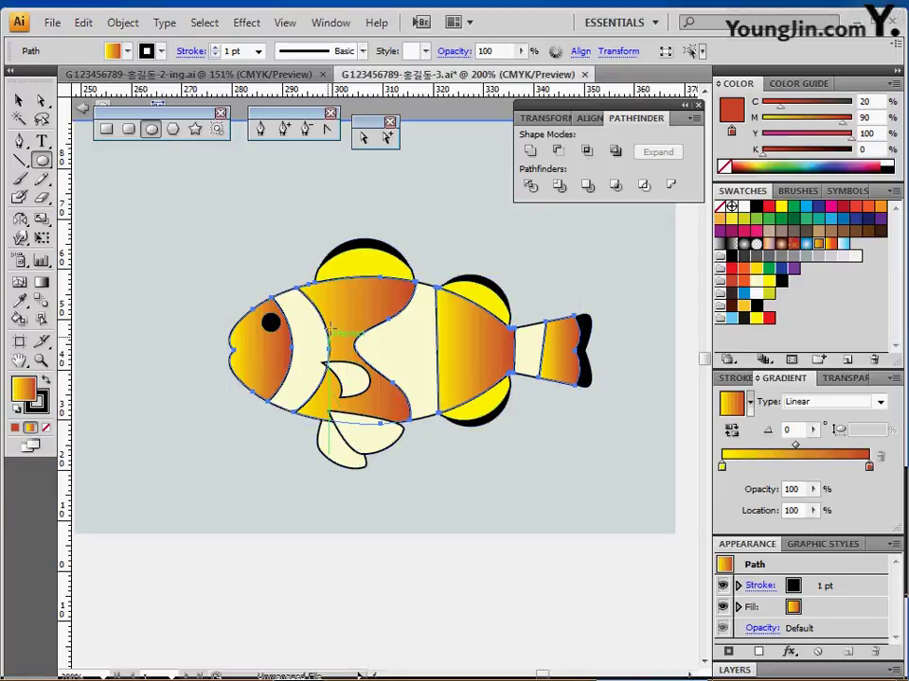
click(42, 282)
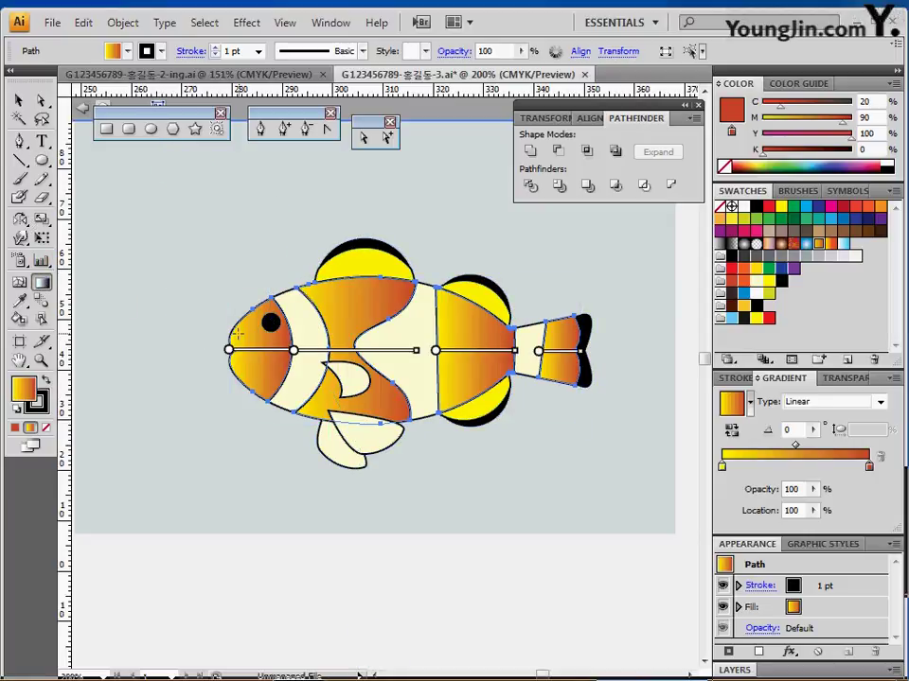
mouse_move(235, 335)
mouse_down()
mouse_move(501, 325)
mouse_move(551, 350)
mouse_up()
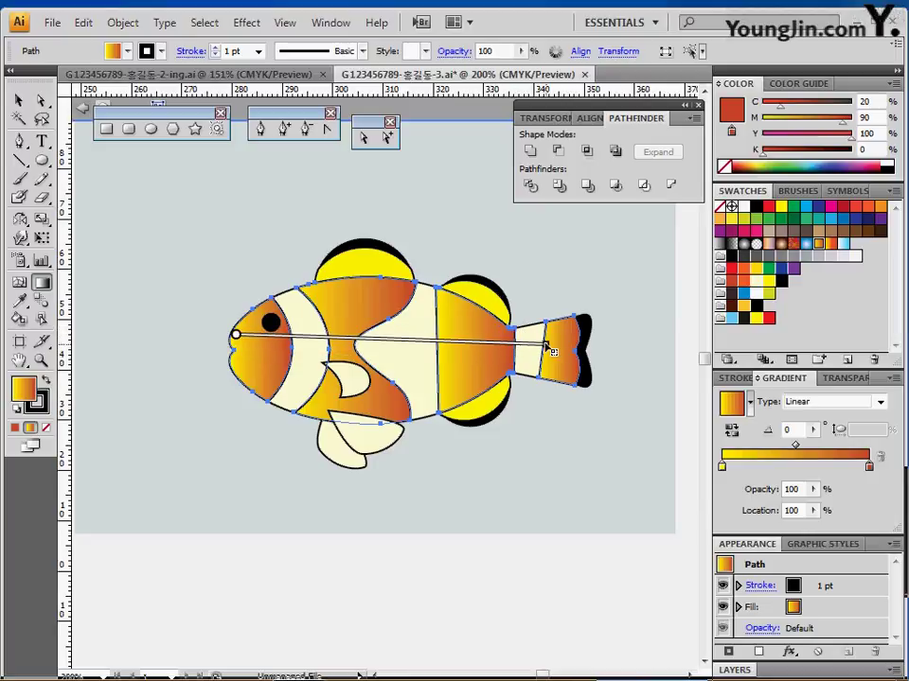
shift+drag(551, 351, 553, 348)
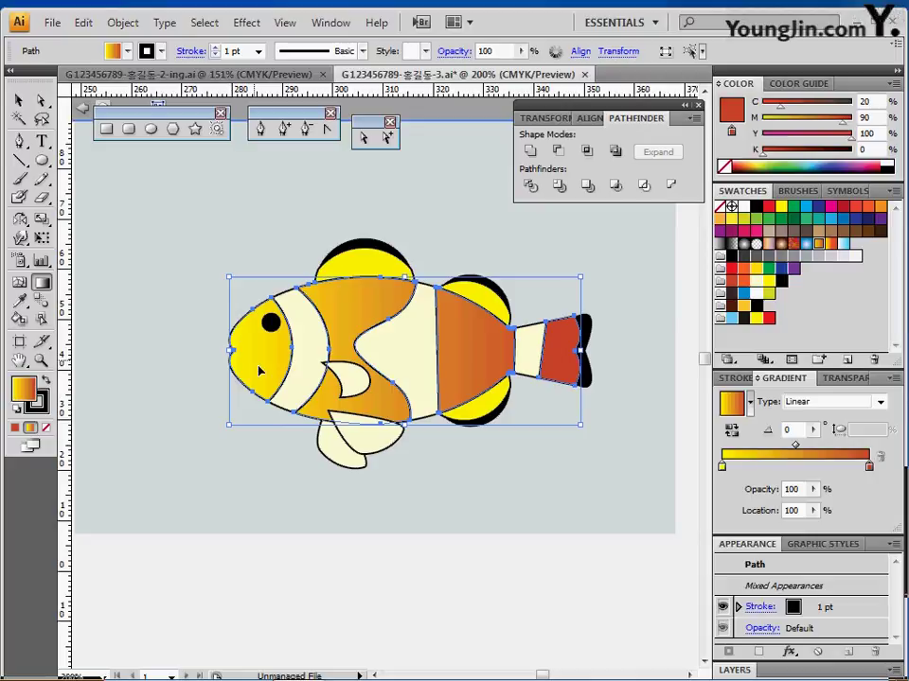
ctrl+click(284, 492)
Fill the side fin and both belly fins with the yellow-orange-red linear gradient swatch at a -45° angle.
click(344, 381)
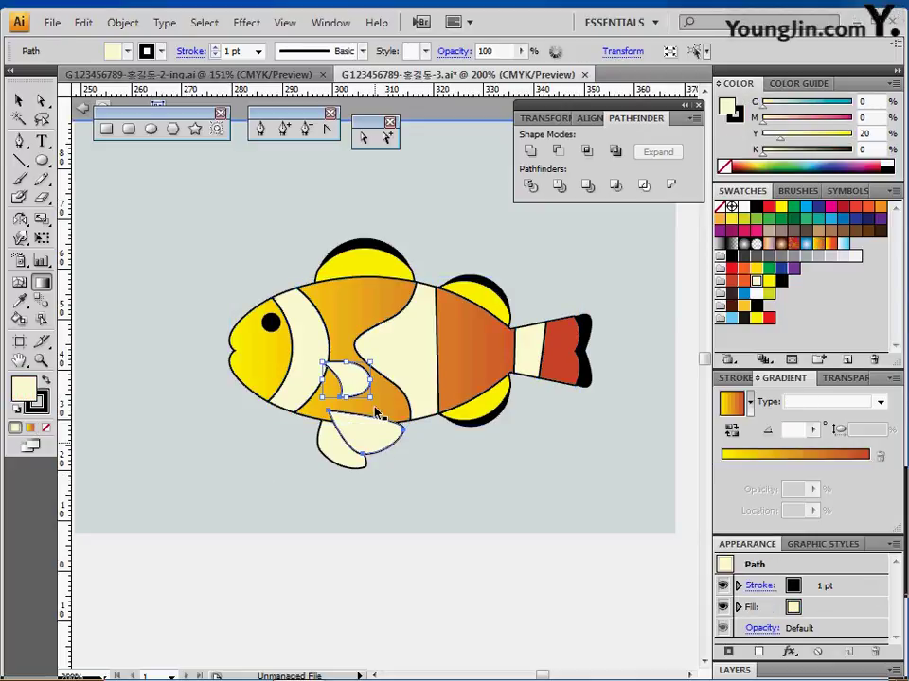
ctrl+shift+click(361, 468)
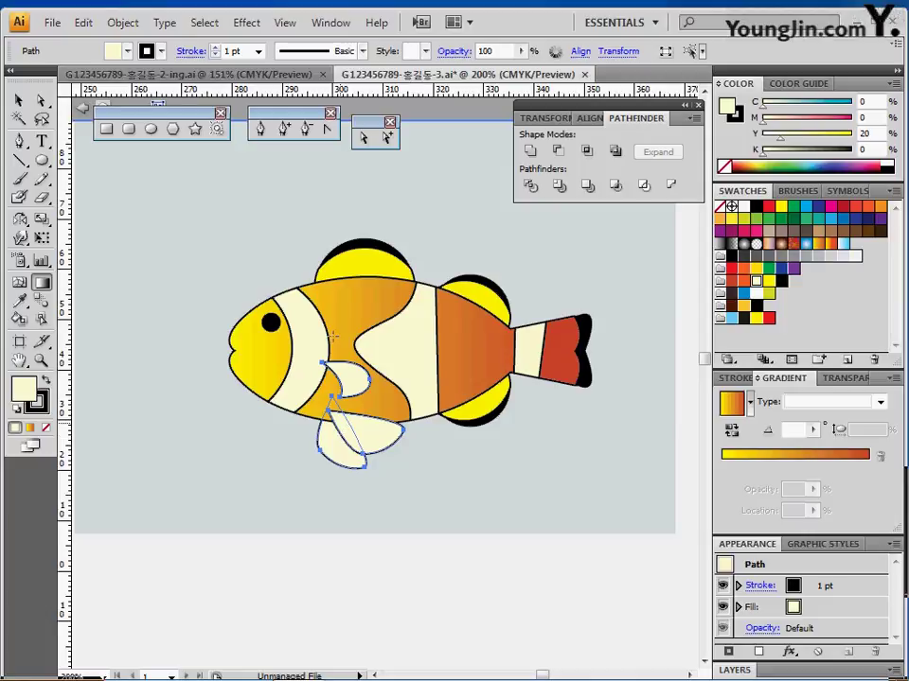
click(829, 244)
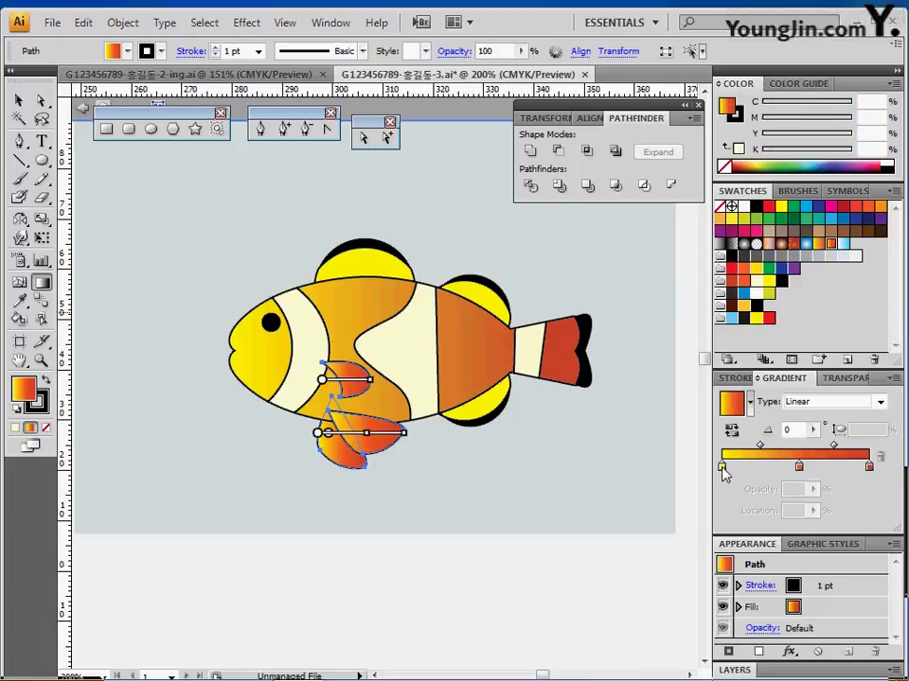
click(795, 431)
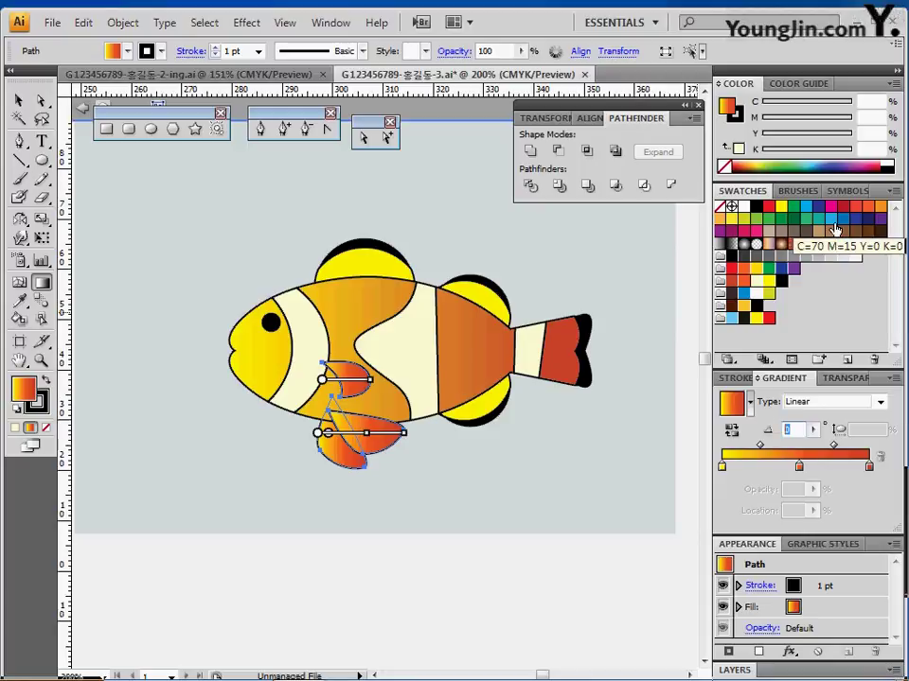
text(-45)
key(Return)
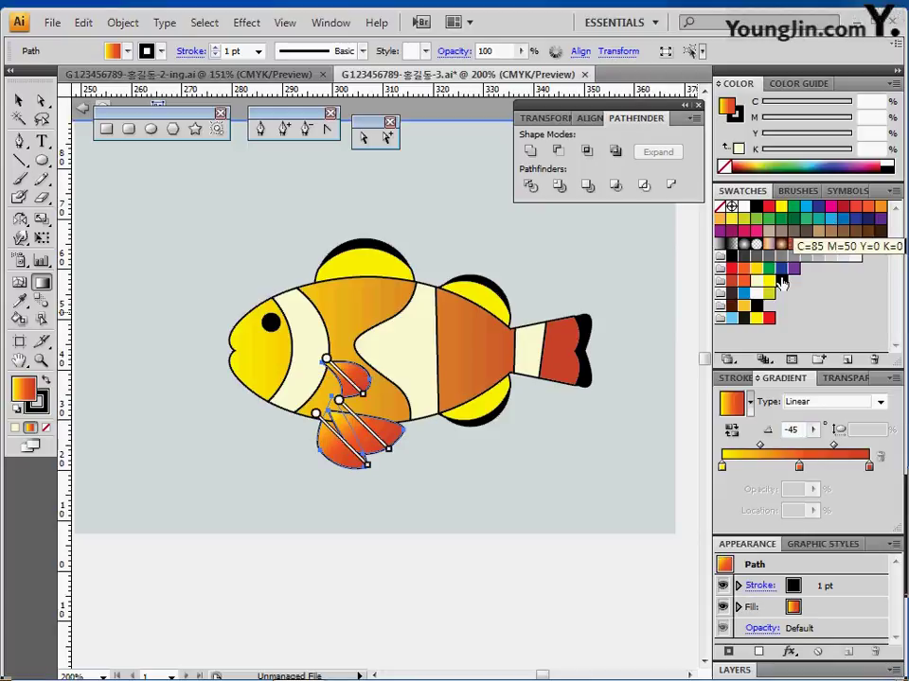
Check the CMYK values of the fin gradient's yellow, orange and red stops, and deselect the fins.
double_click(722, 466)
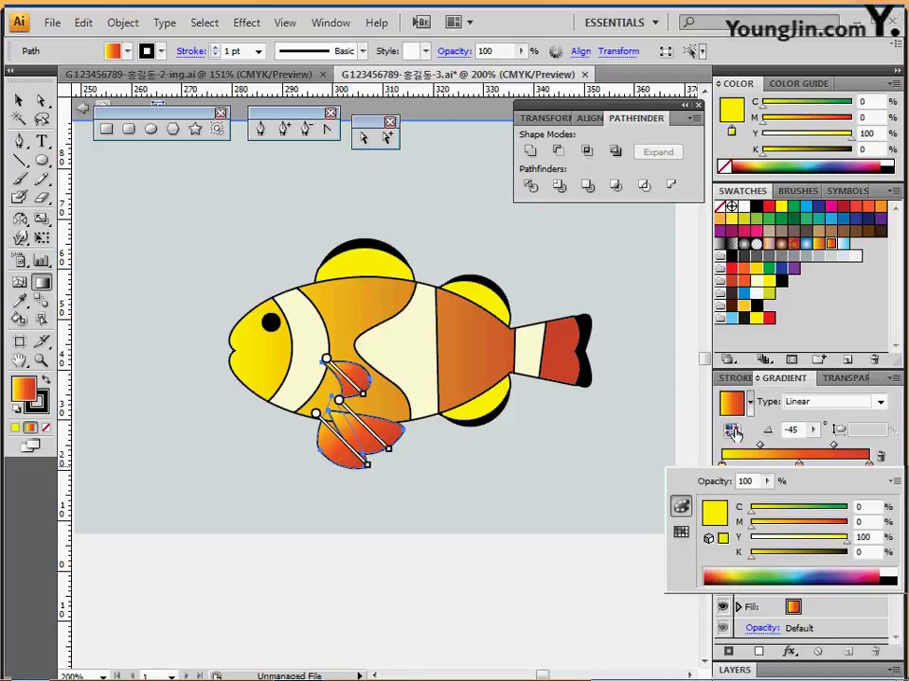
click(872, 419)
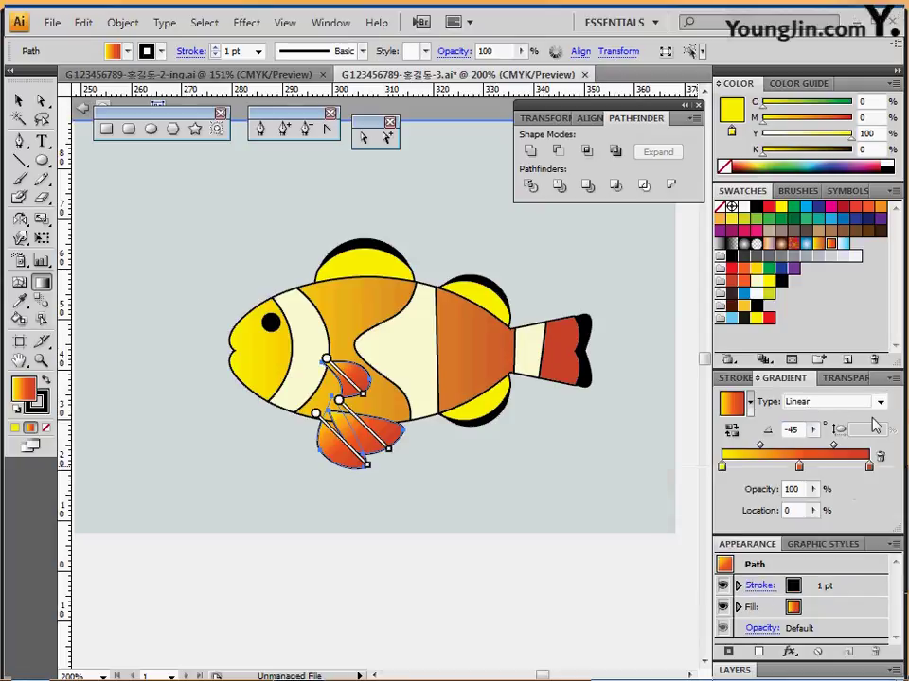
click(800, 469)
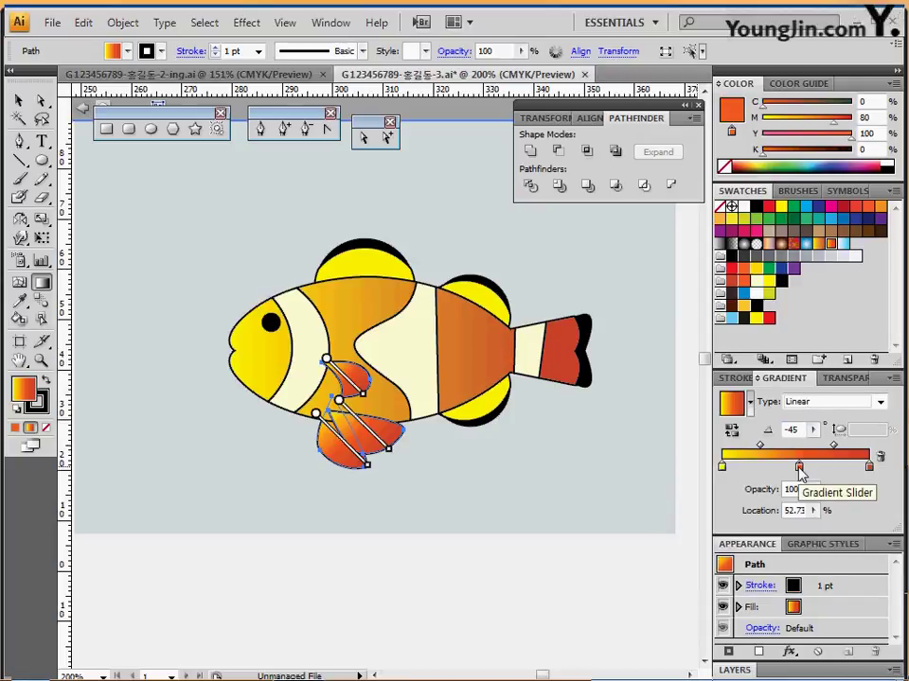
double_click(800, 470)
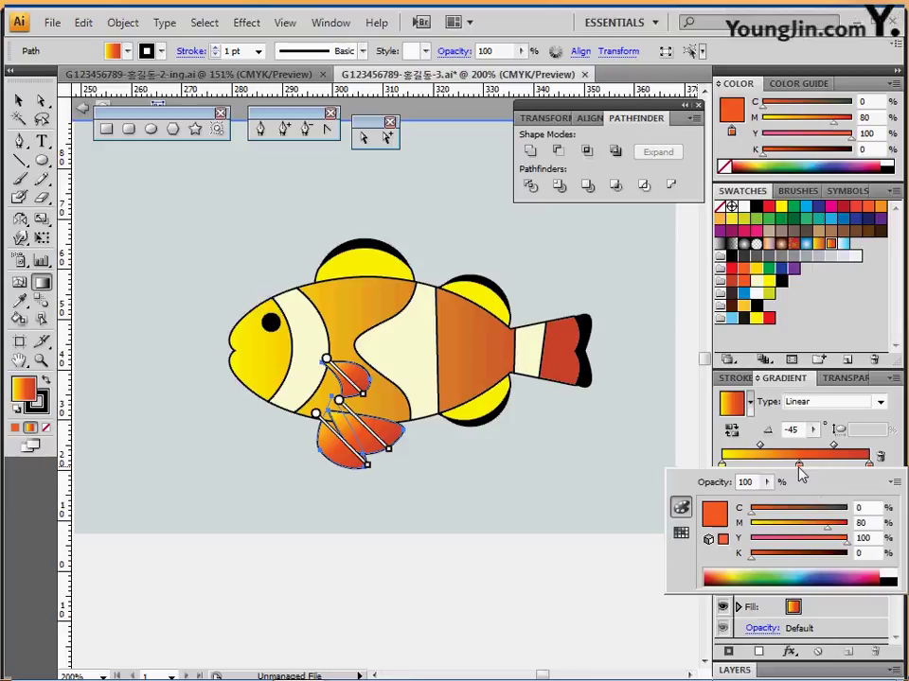
double_click(860, 522)
double_click(871, 467)
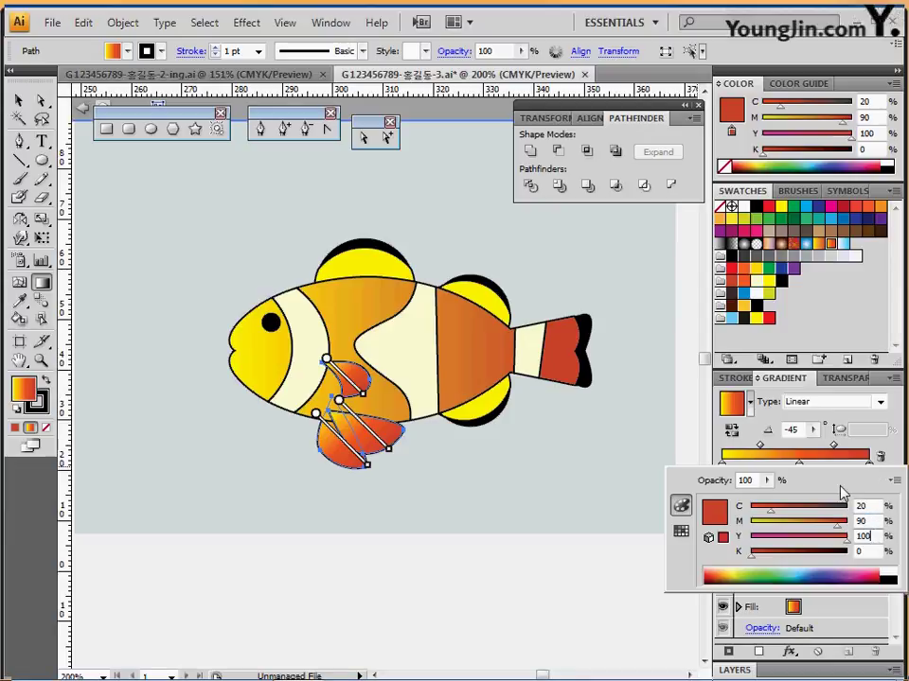
click(251, 507)
Apply the same yellow-orange-red linear gradient to the yellow inner parts of the top fin and both rear fins.
click(353, 271)
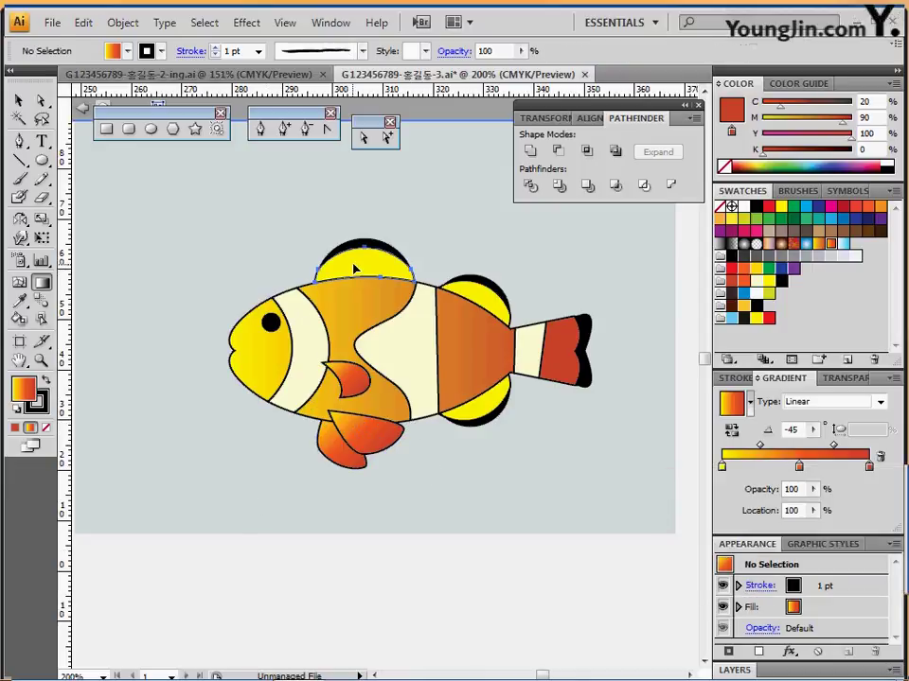
shift+click(478, 301)
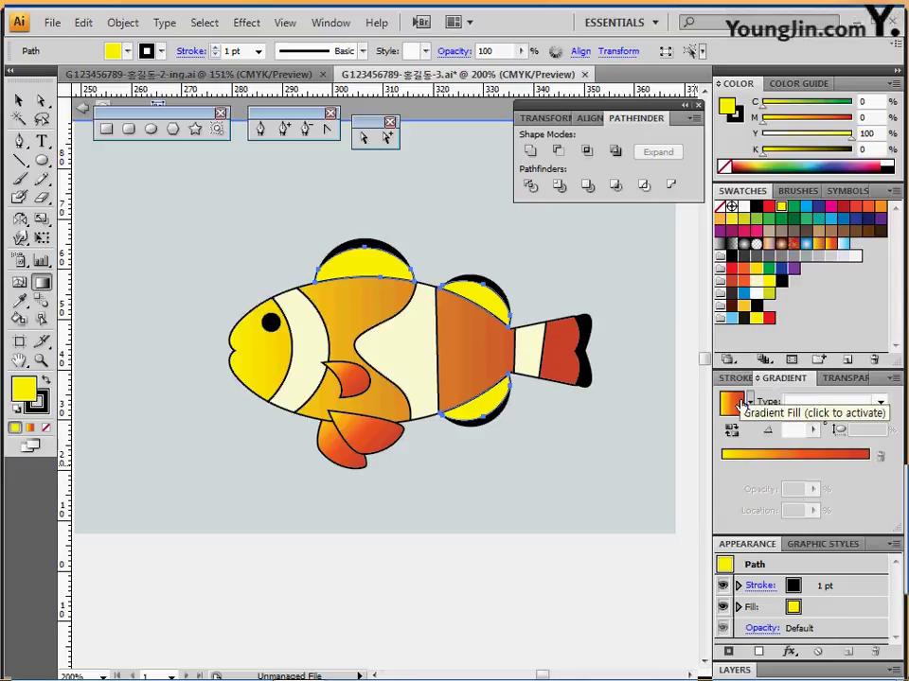
click(730, 405)
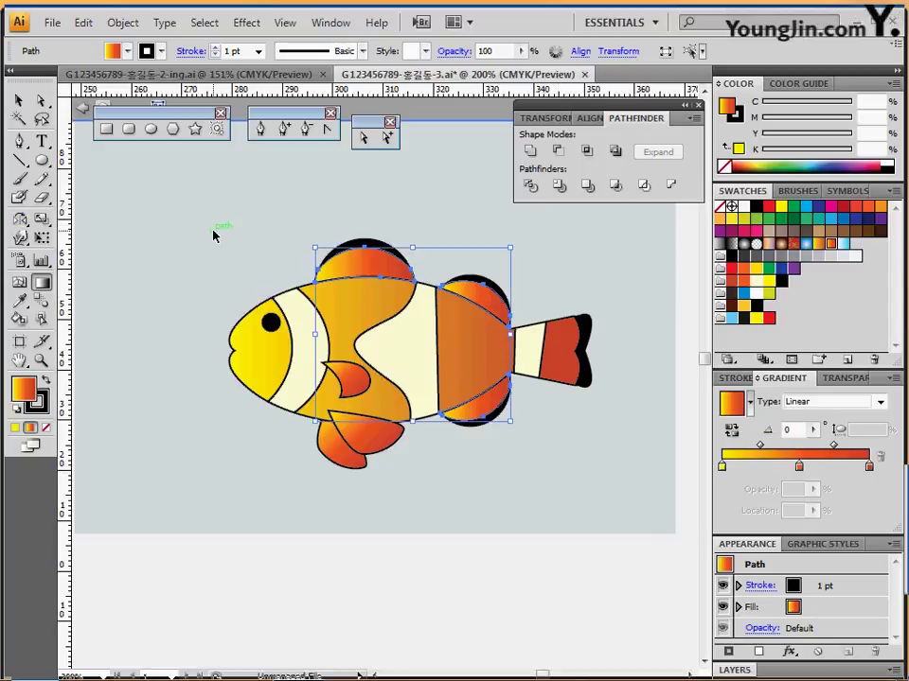
Select the whole fish, set its stroke to None, and deselect it.
ctrl+drag(213, 230, 633, 492)
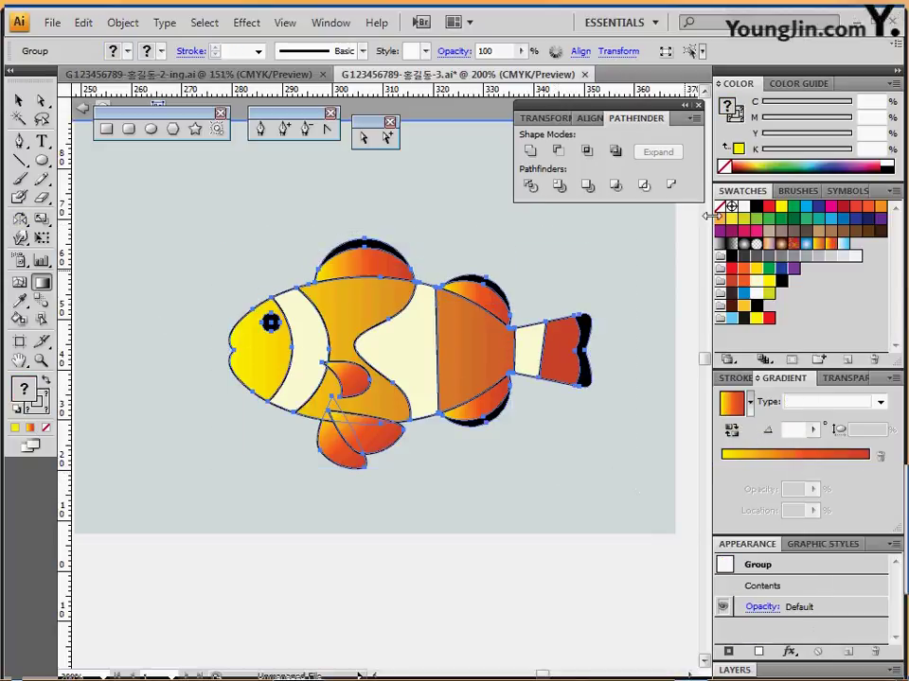
click(738, 119)
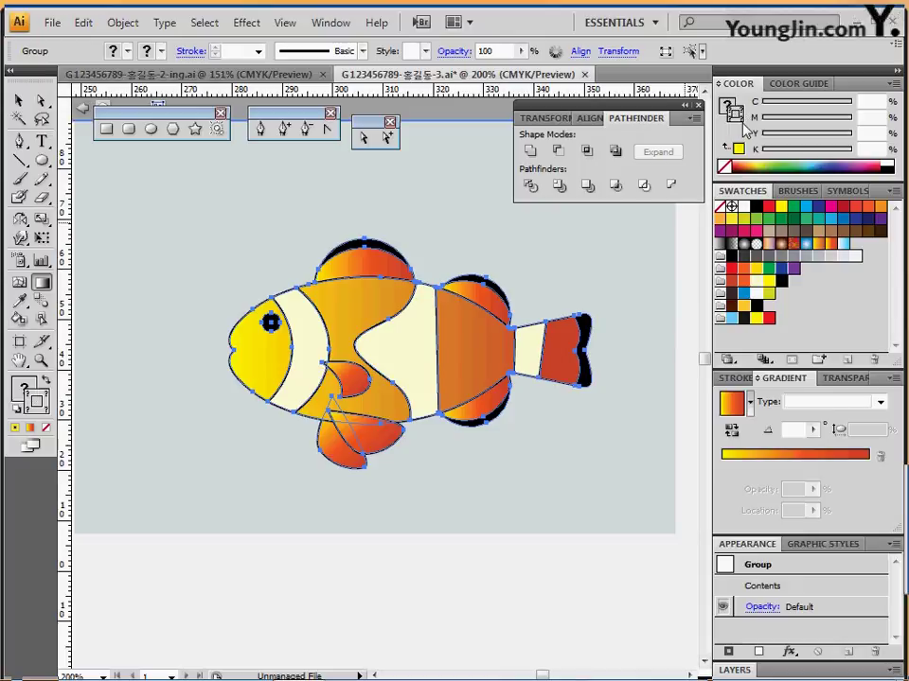
click(724, 168)
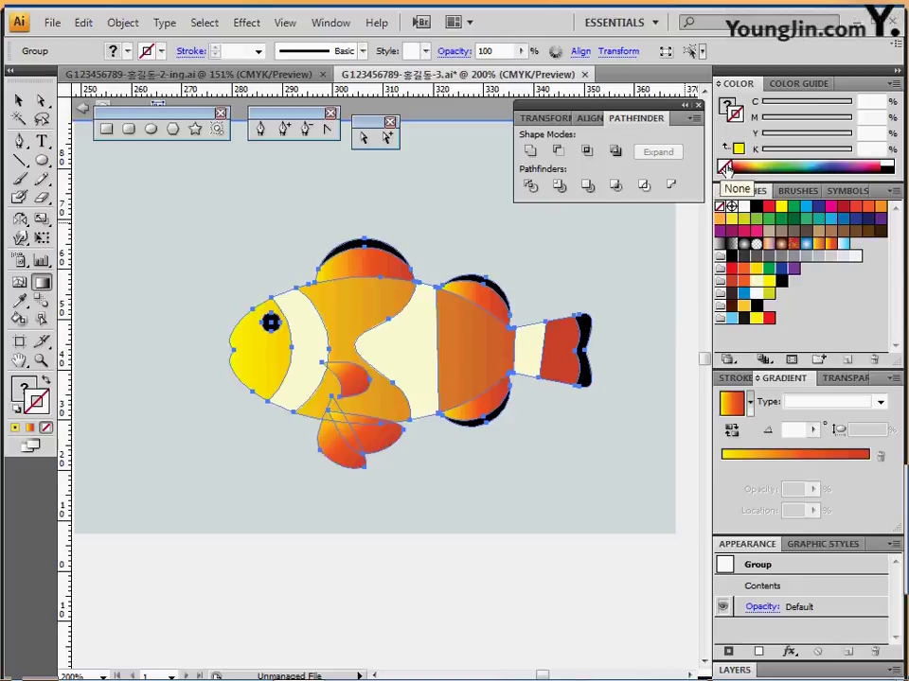
click(458, 525)
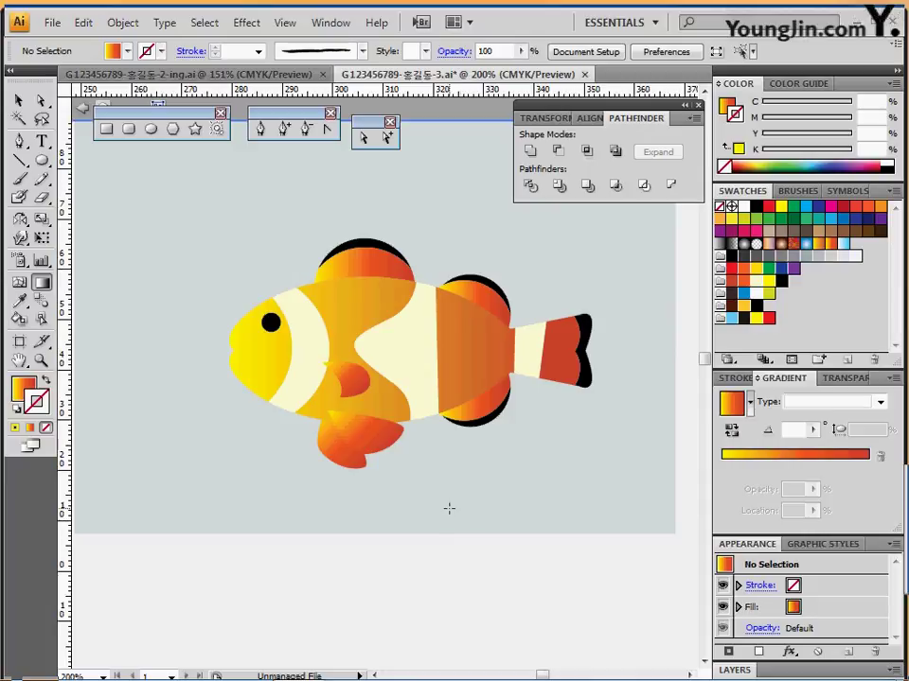
Show the guides again so the bubble circles near the fish's head are available for tracing.
drag(422, 355, 490, 421)
drag(460, 359, 411, 357)
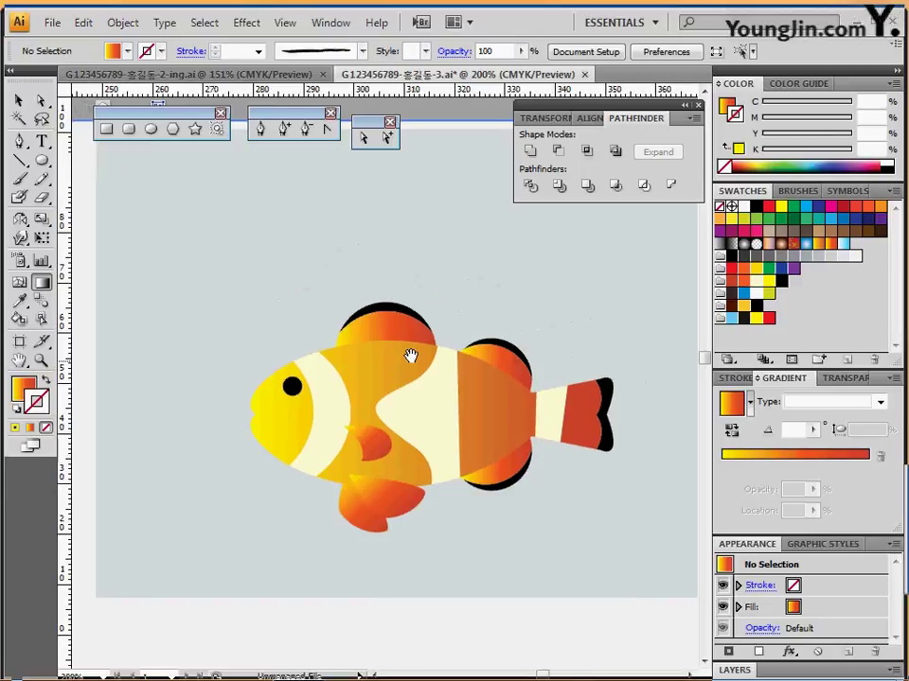
key(ctrl+a)
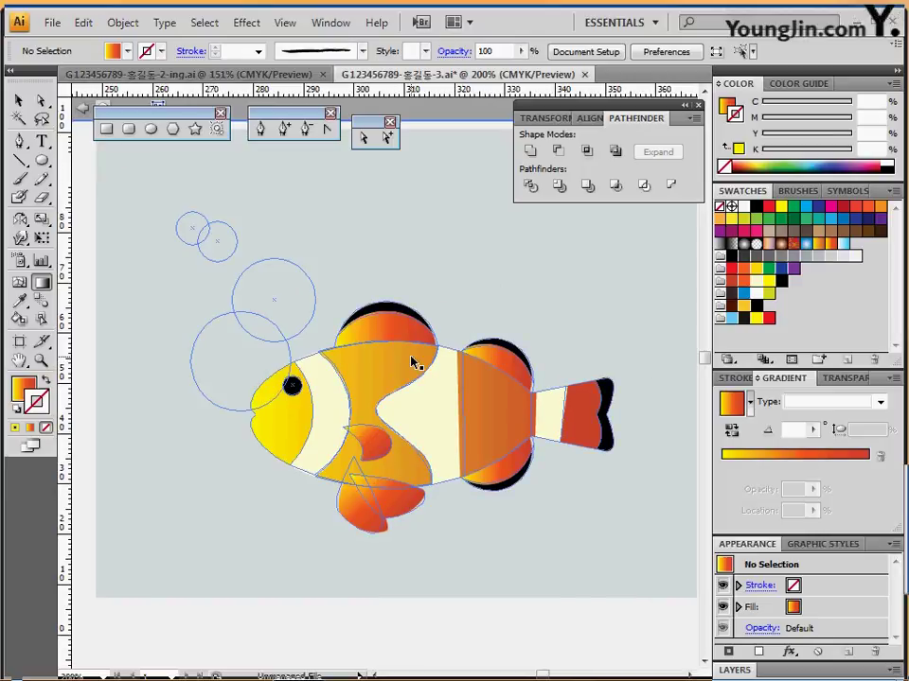
Draw a circle over the largest bubble guide and fill it with the white-to-blue radial gradient, checking its two colour stops.
click(42, 162)
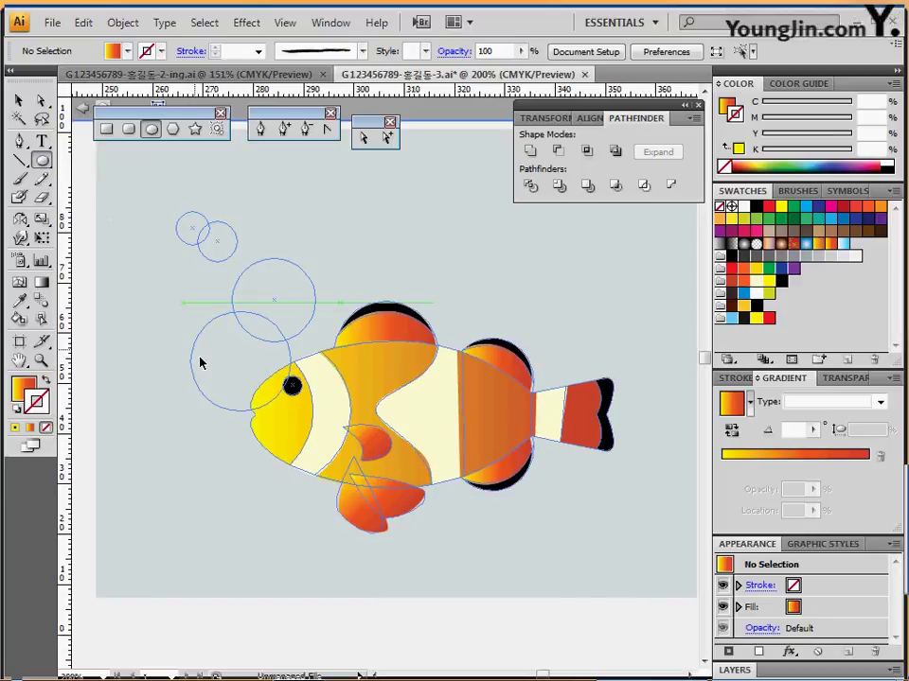
drag(241, 361, 284, 411)
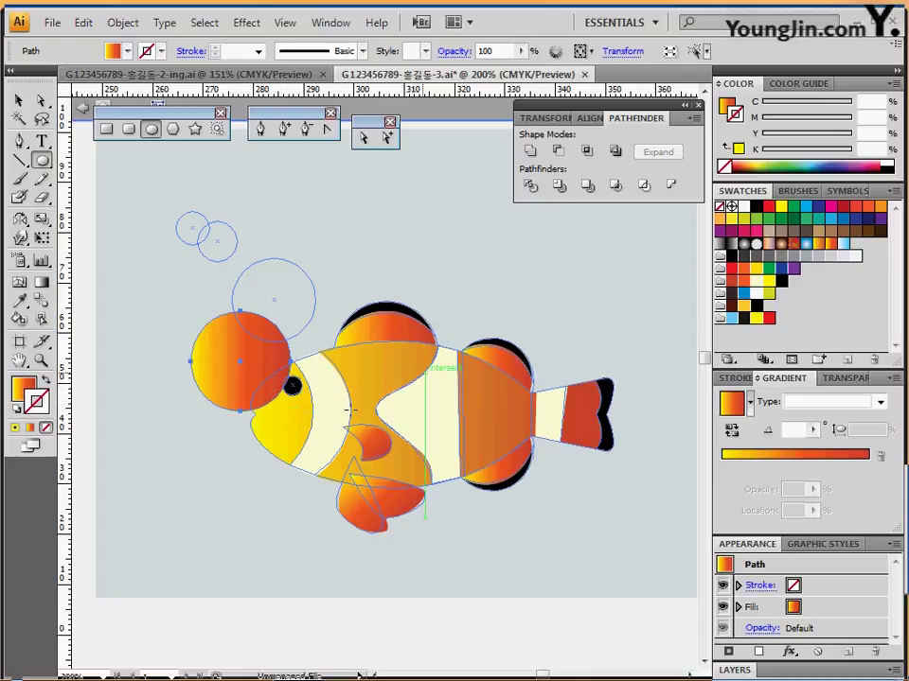
click(806, 243)
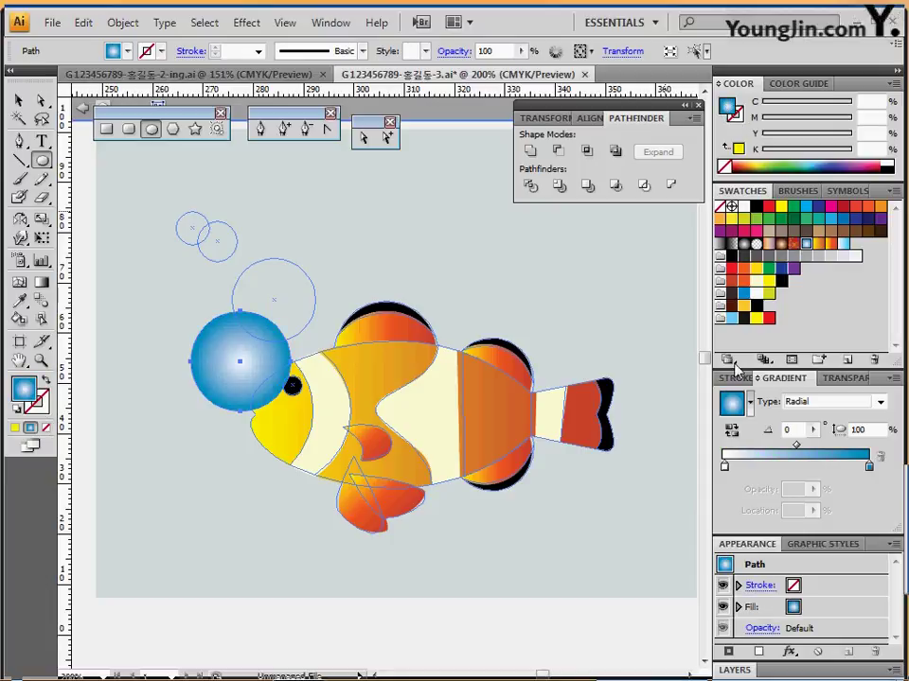
click(724, 468)
double_click(725, 467)
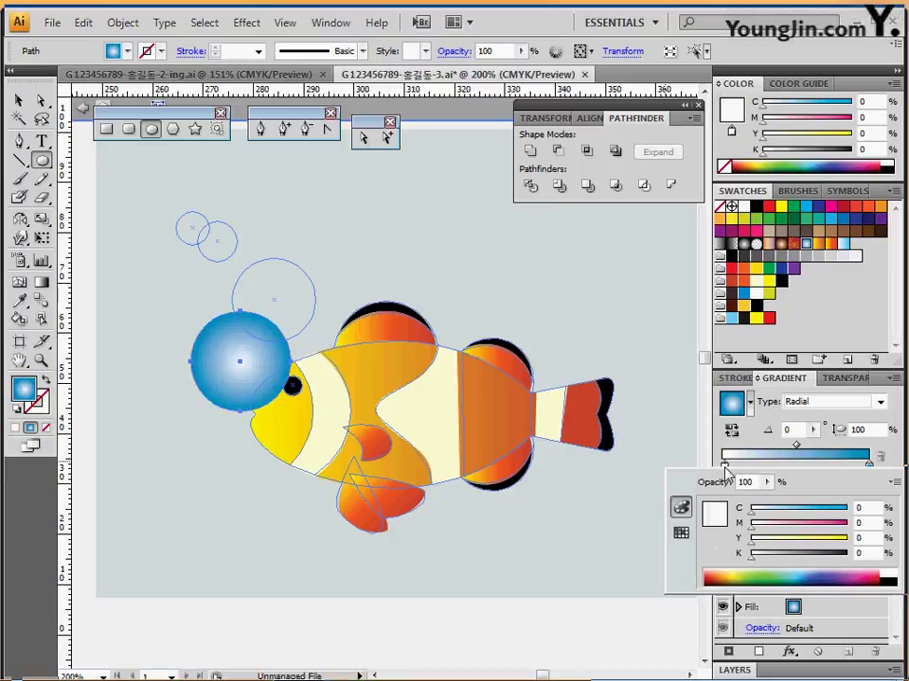
click(869, 465)
double_click(868, 468)
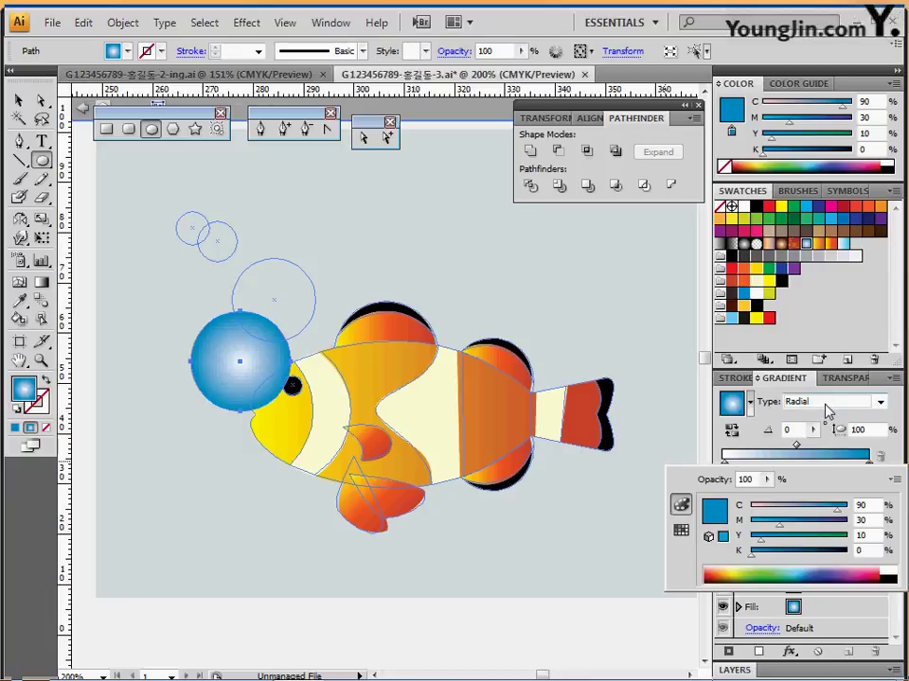
Reposition and angle the large bubble's radial gradient so its white highlight sits toward the upper left, and deselect the bubble.
click(42, 283)
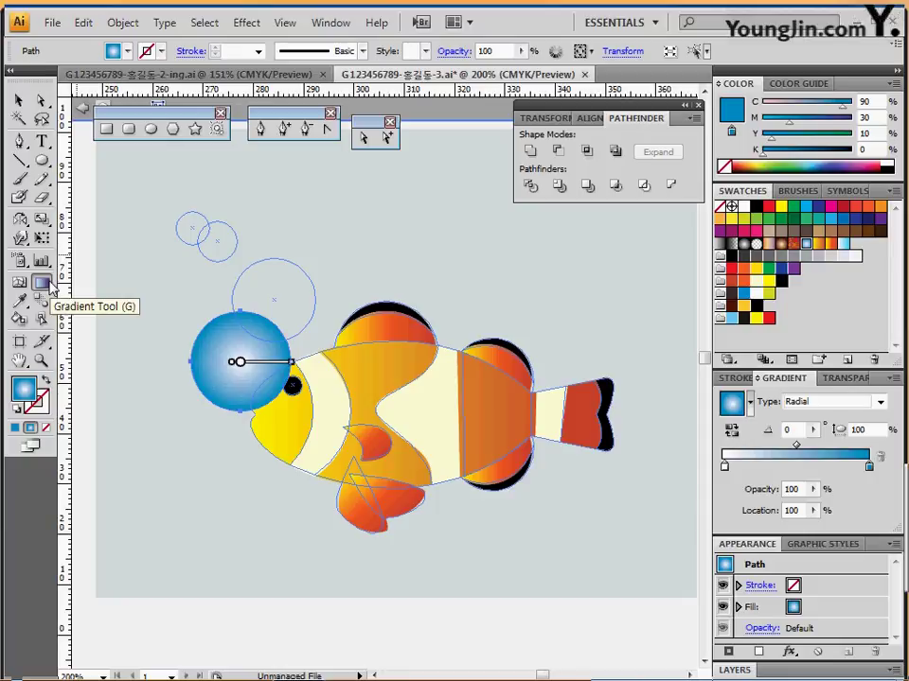
mouse_move(241, 369)
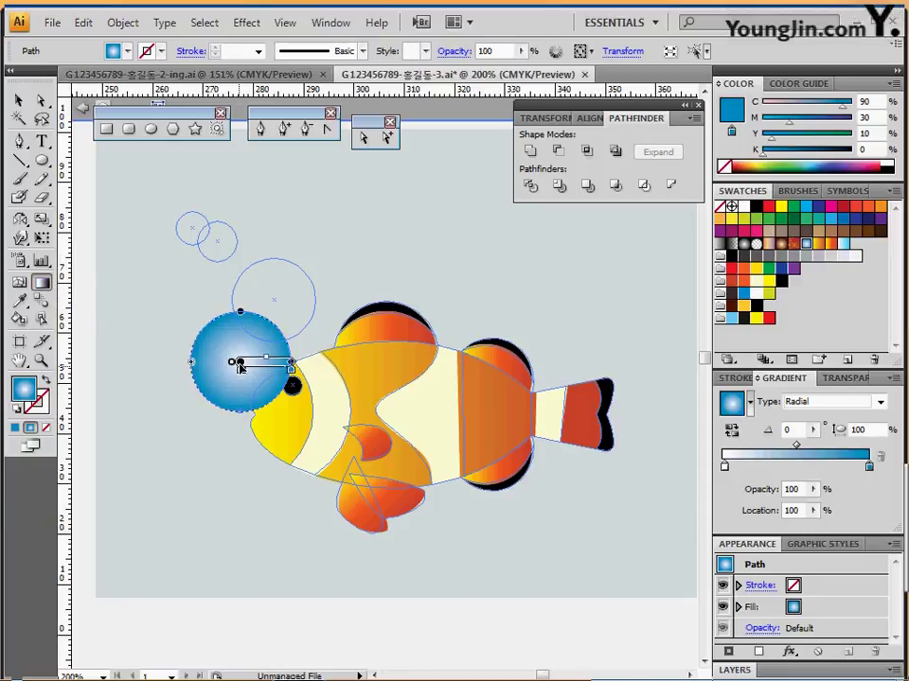
drag(239, 367, 227, 345)
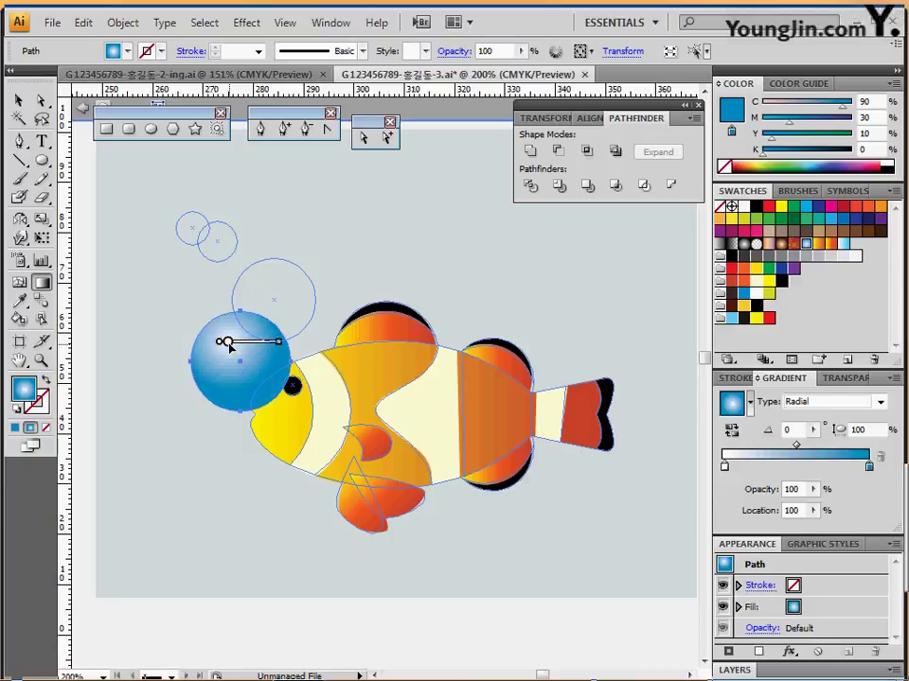
mouse_move(223, 349)
drag(217, 344, 242, 393)
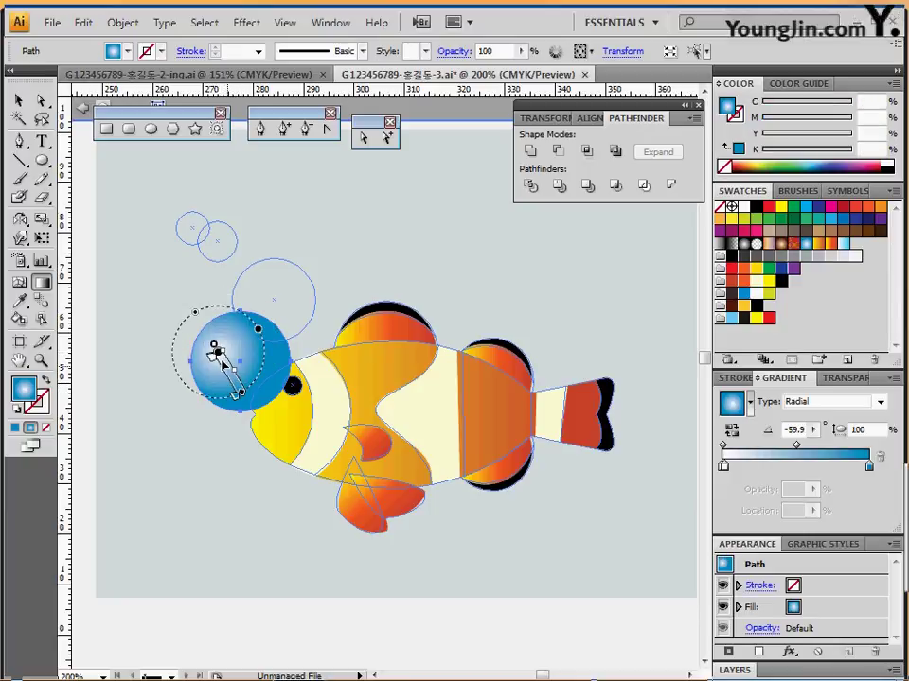
drag(218, 352, 227, 348)
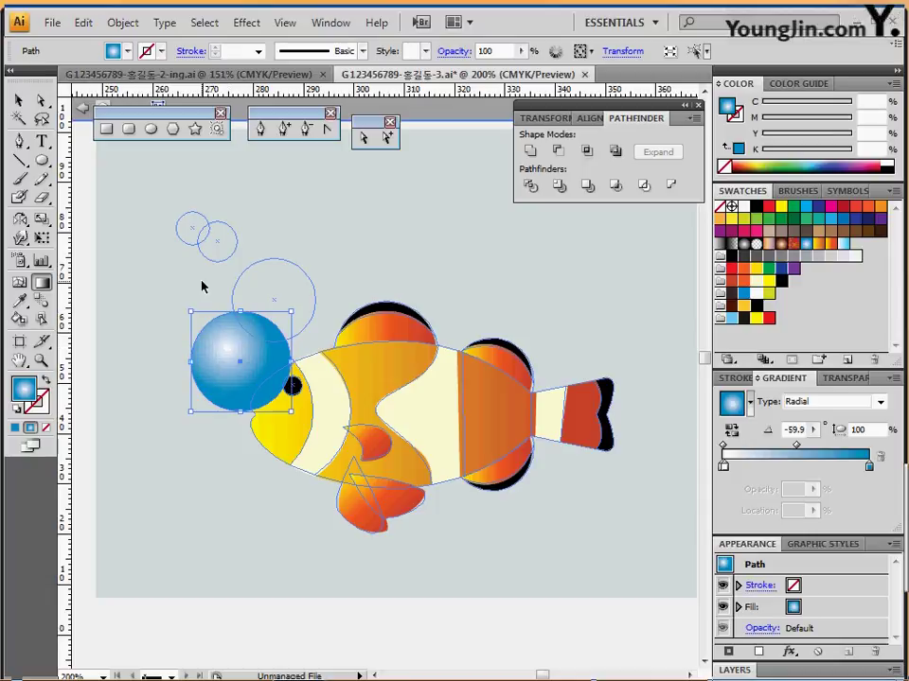
ctrl+click(162, 252)
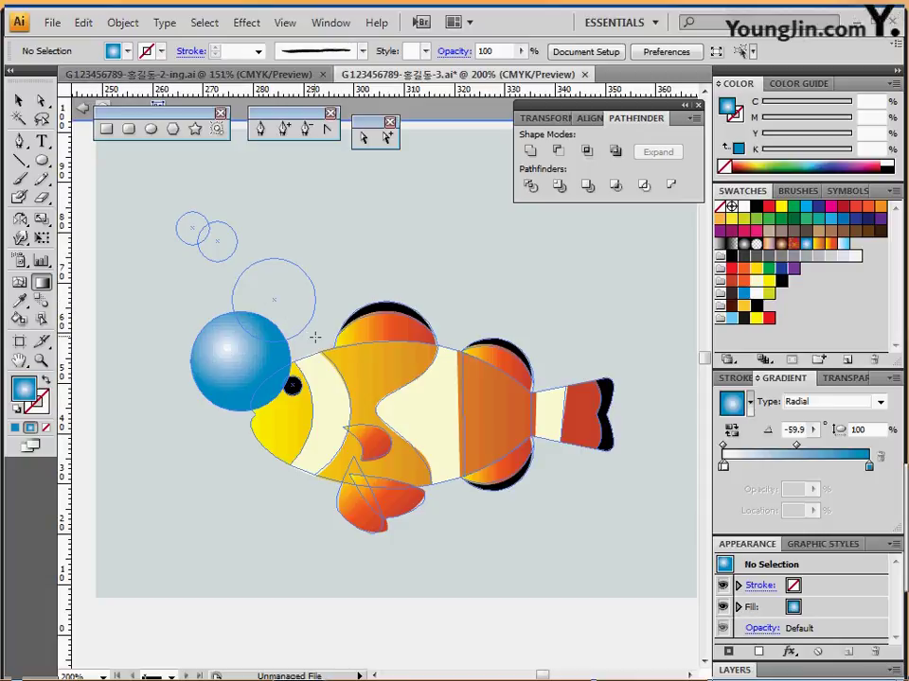
Draw a circle over the second-largest bubble guide and give it a white fill at 40% opacity.
key(l)
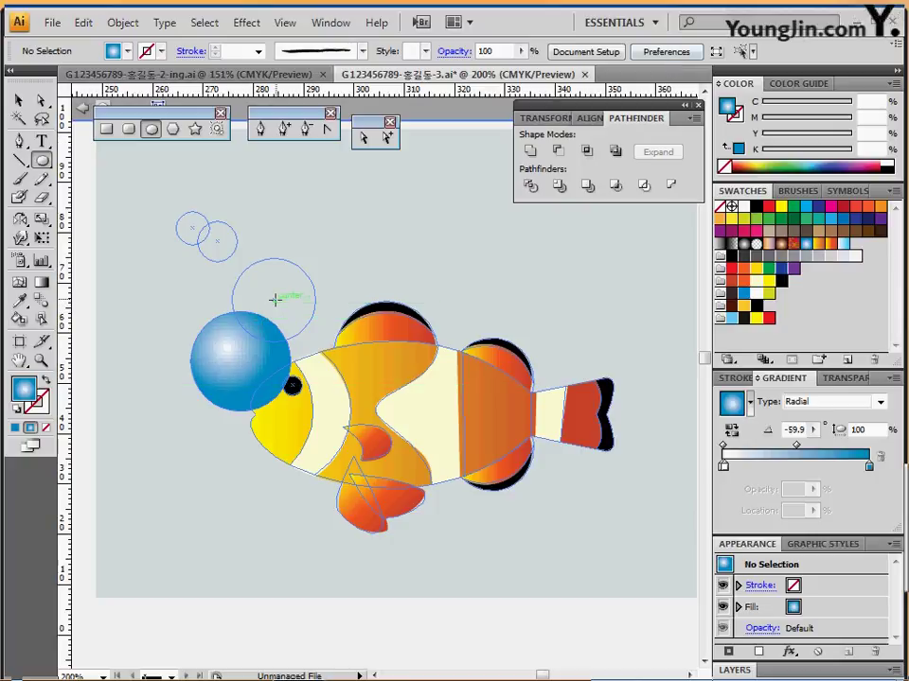
drag(273, 301, 316, 339)
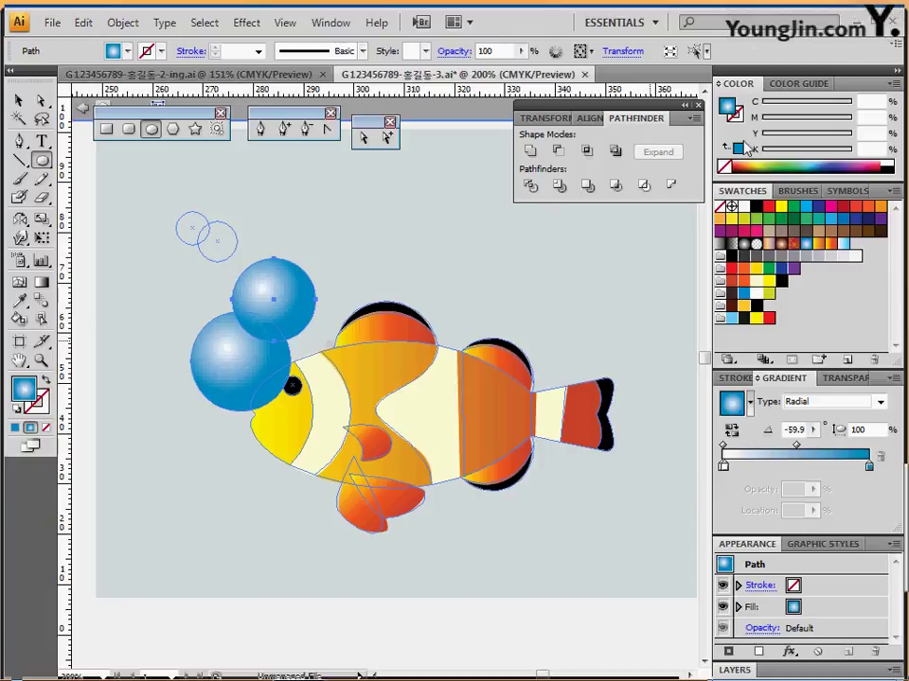
click(744, 208)
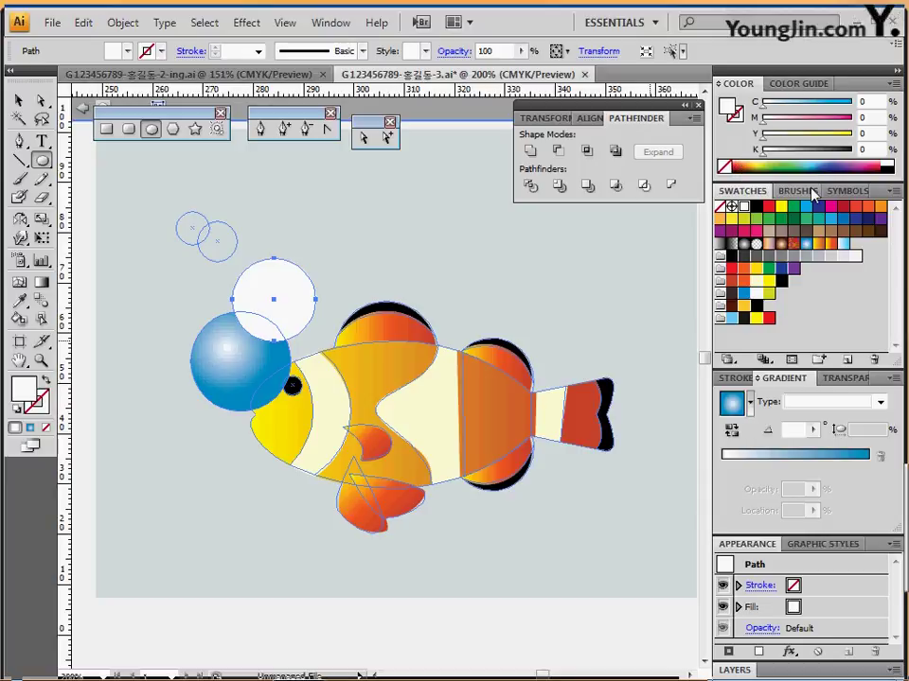
double_click(494, 50)
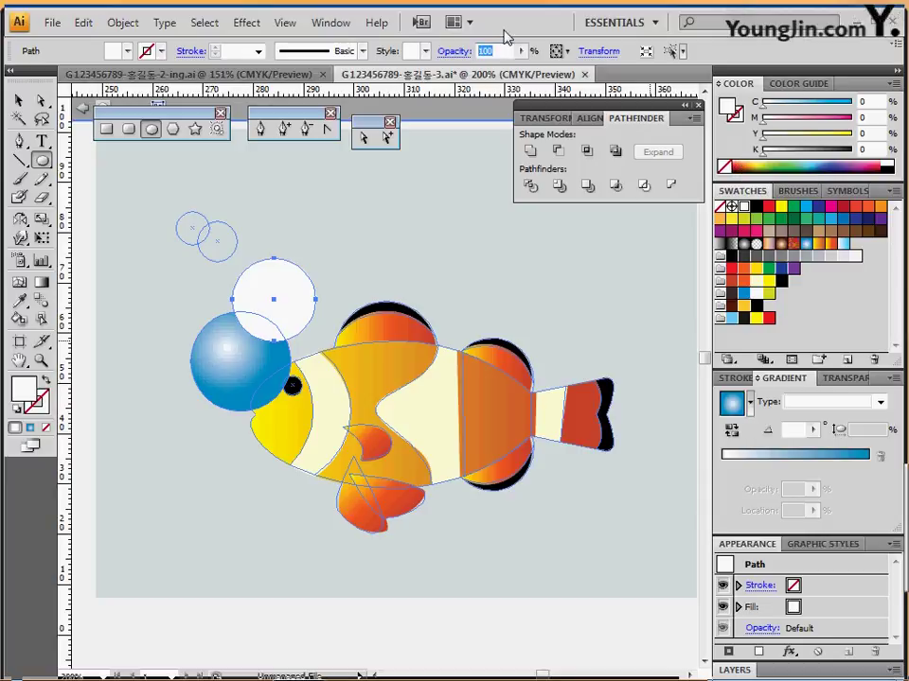
text(40)
key(Return)
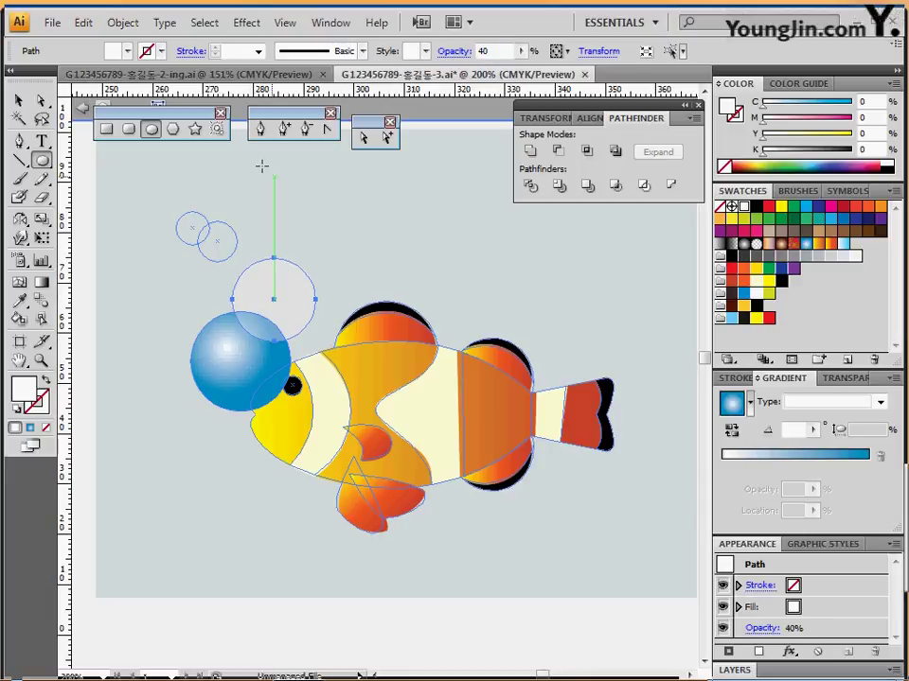
Select both large bubbles and send them behind the fish, undoing the stray move of the pair.
click(387, 138)
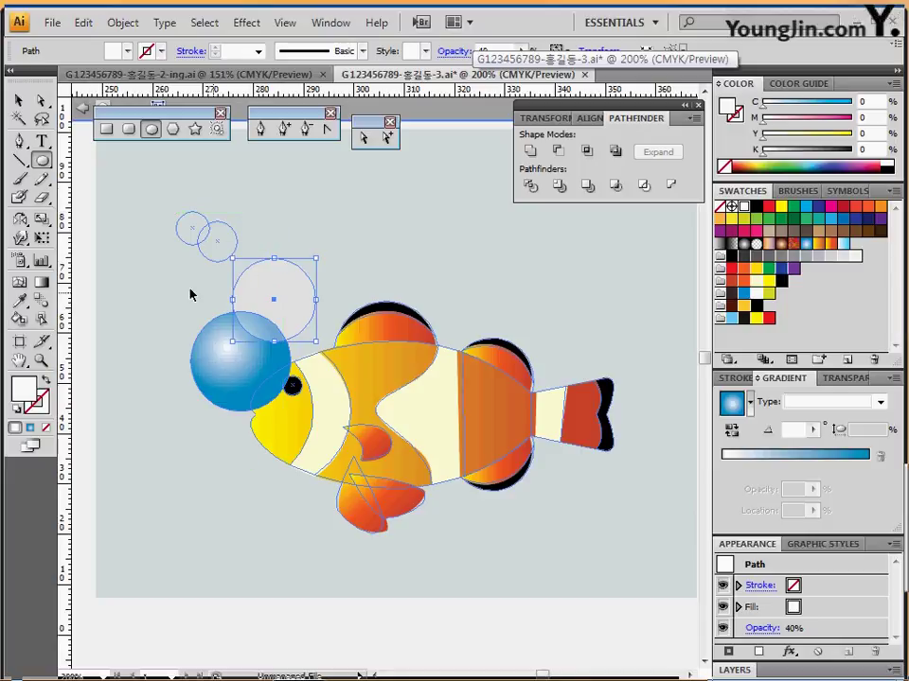
drag(194, 280, 267, 338)
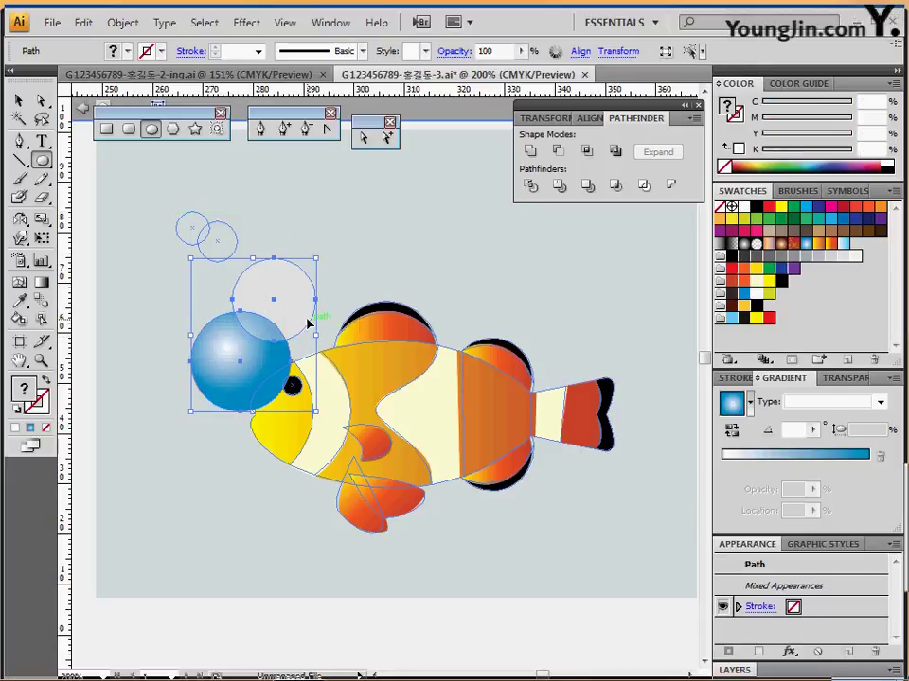
key(ctrl+bracketleft)
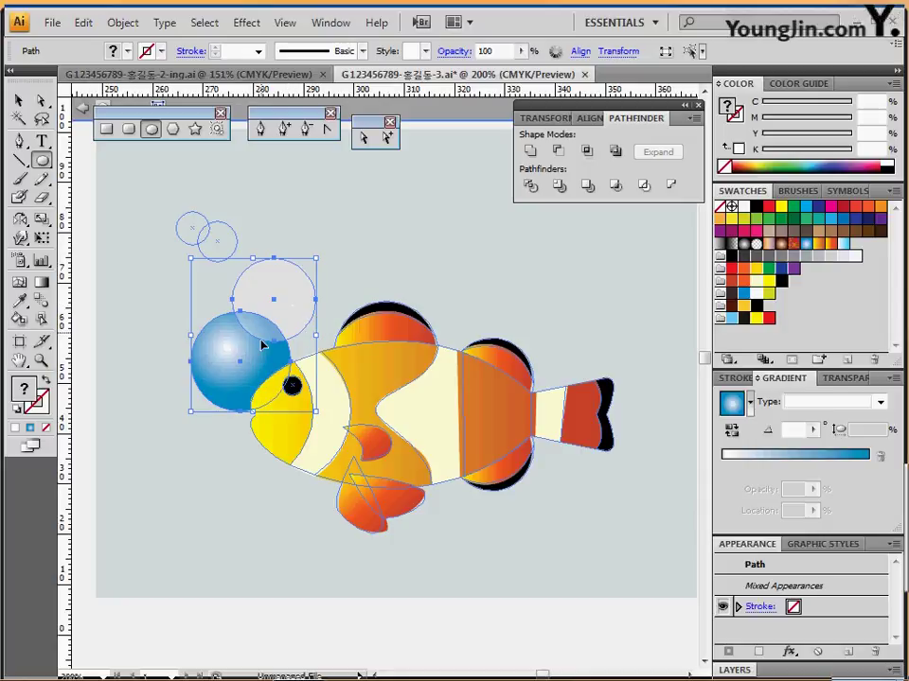
drag(248, 357, 229, 324)
key(ctrl+z)
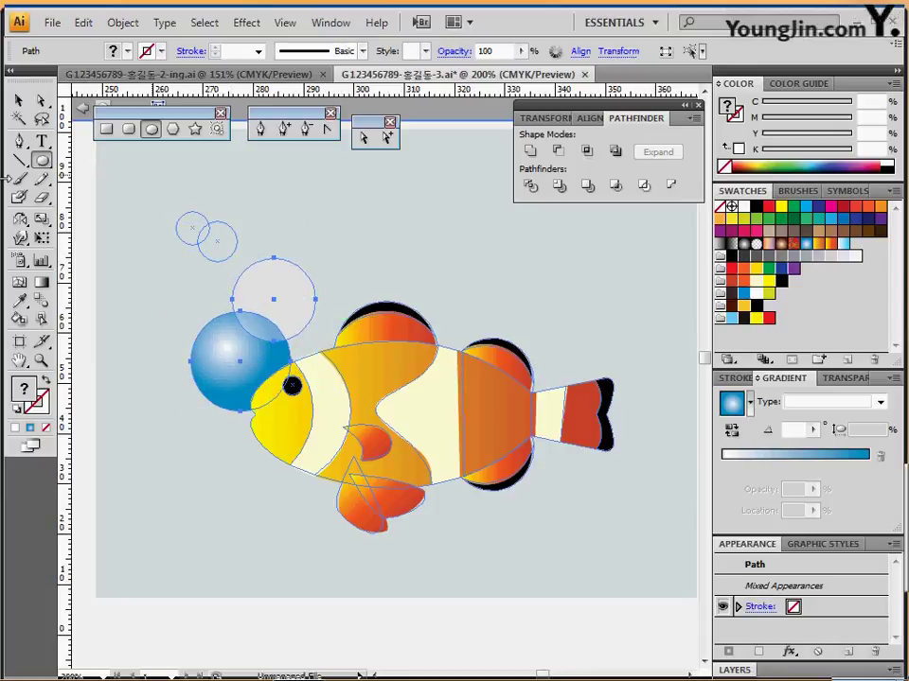
Make a copy of both large bubbles scaled uniformly to 40% and place it at the small bubble guides.
double_click(43, 220)
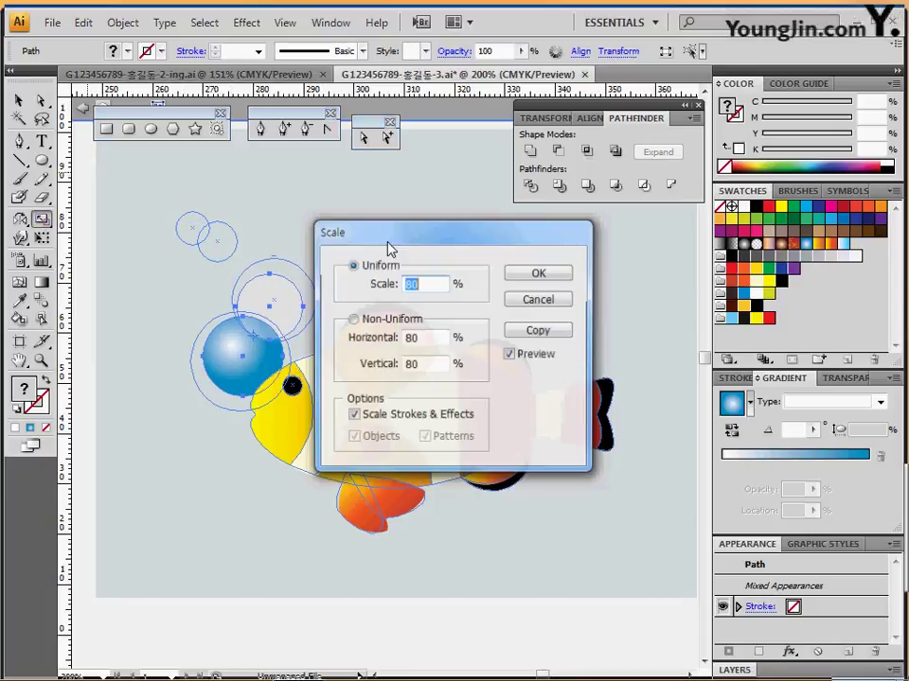
text(40)
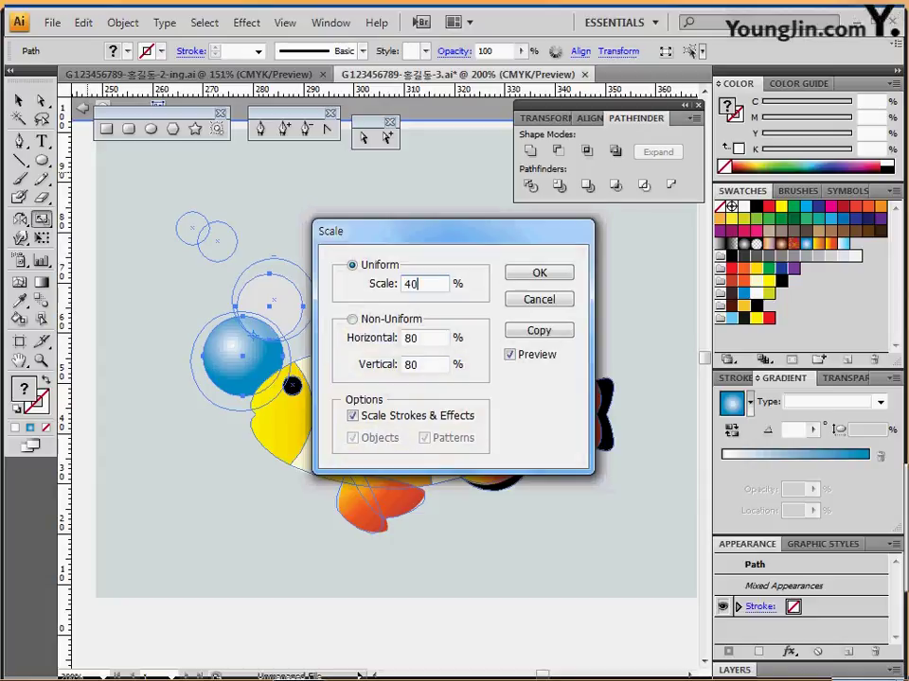
click(536, 331)
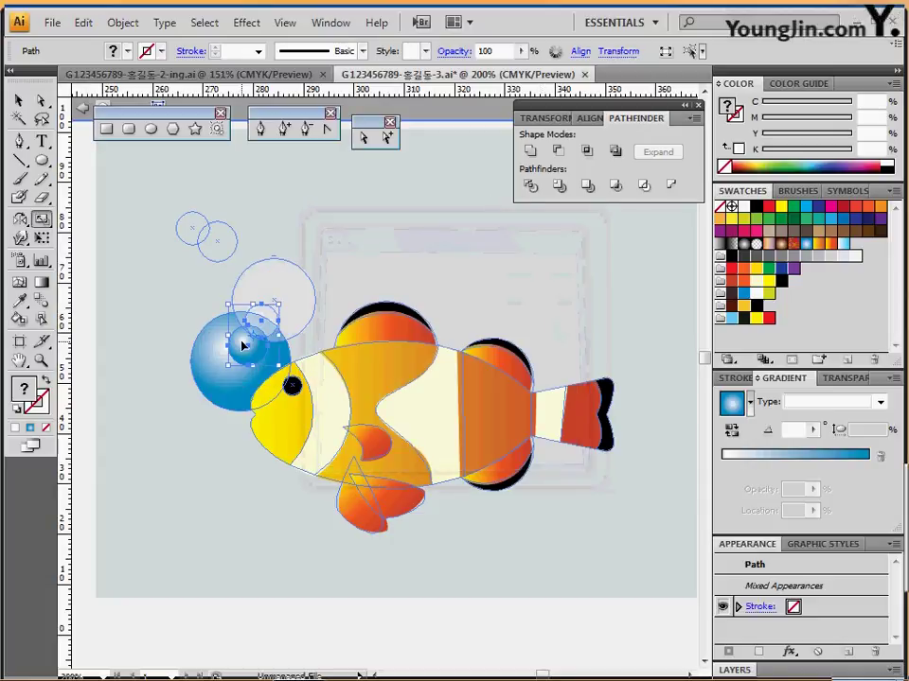
drag(252, 351, 219, 247)
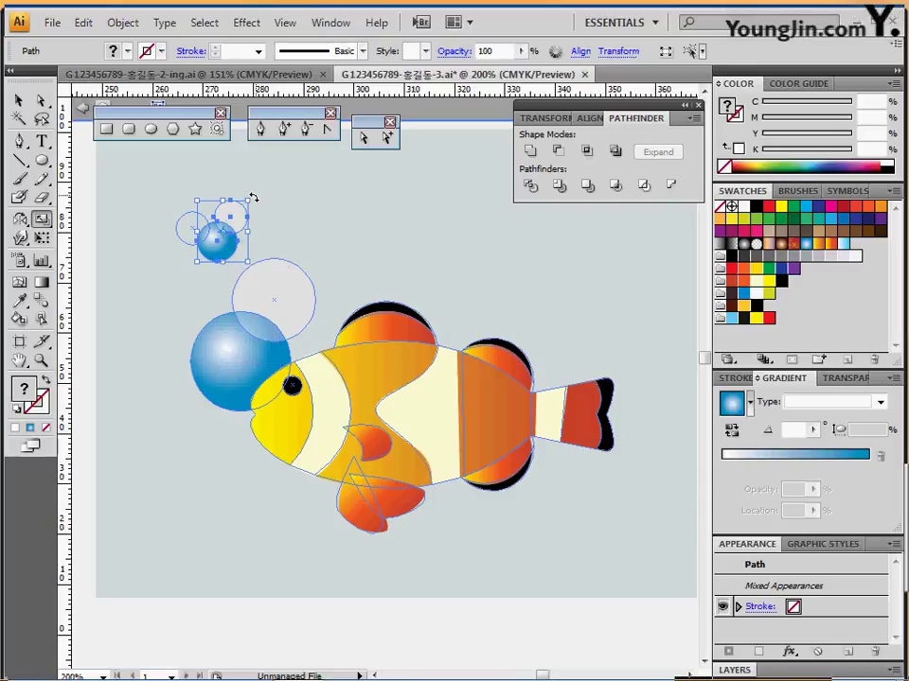
Rotate and nudge the small bubble pair until the circles match the two small guides, and deselect it.
drag(254, 198, 197, 186)
drag(230, 237, 217, 239)
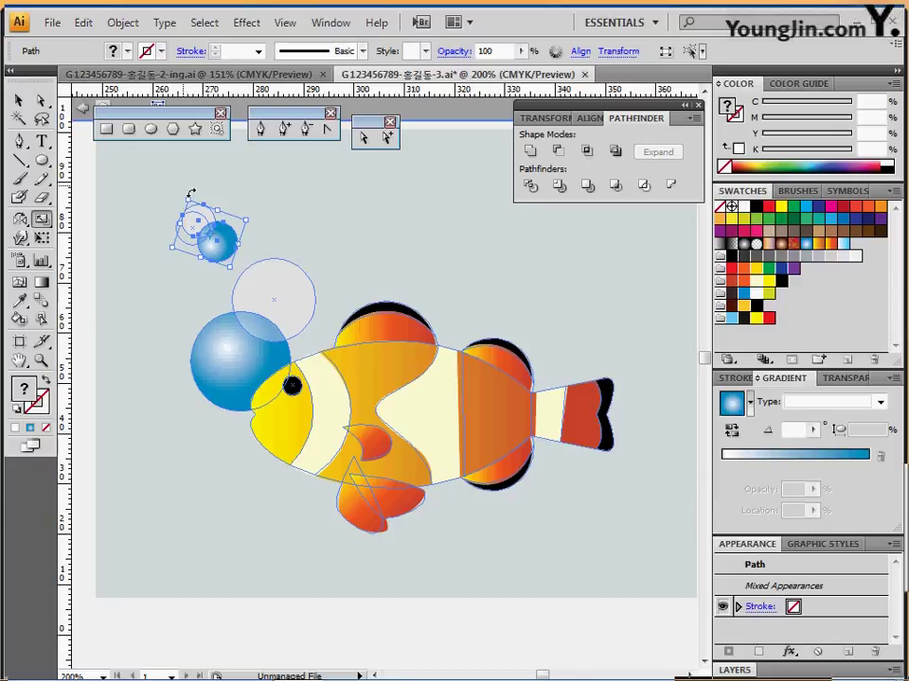
drag(188, 196, 198, 197)
drag(211, 240, 208, 246)
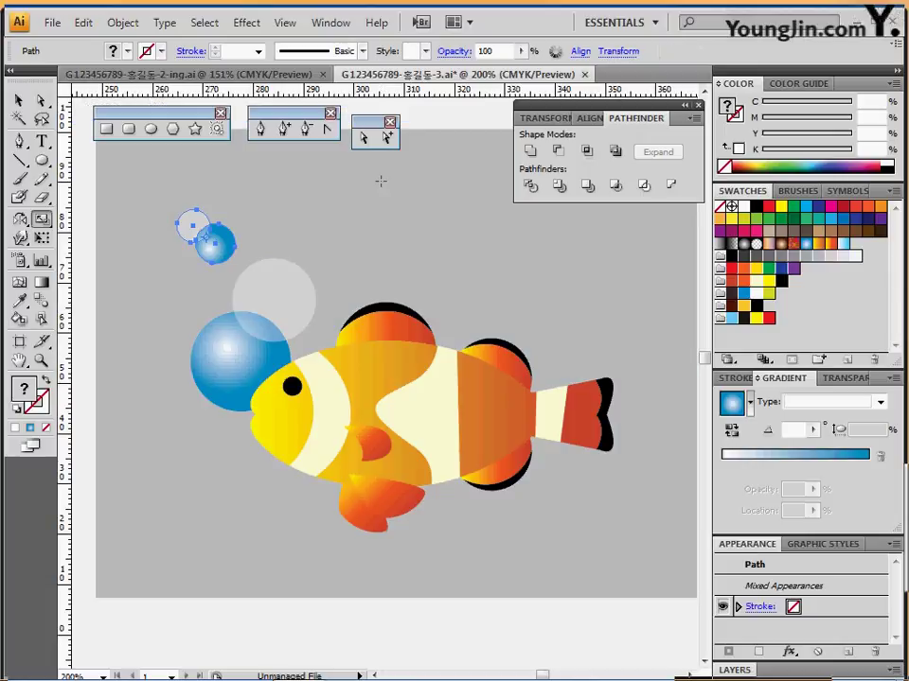
click(162, 199)
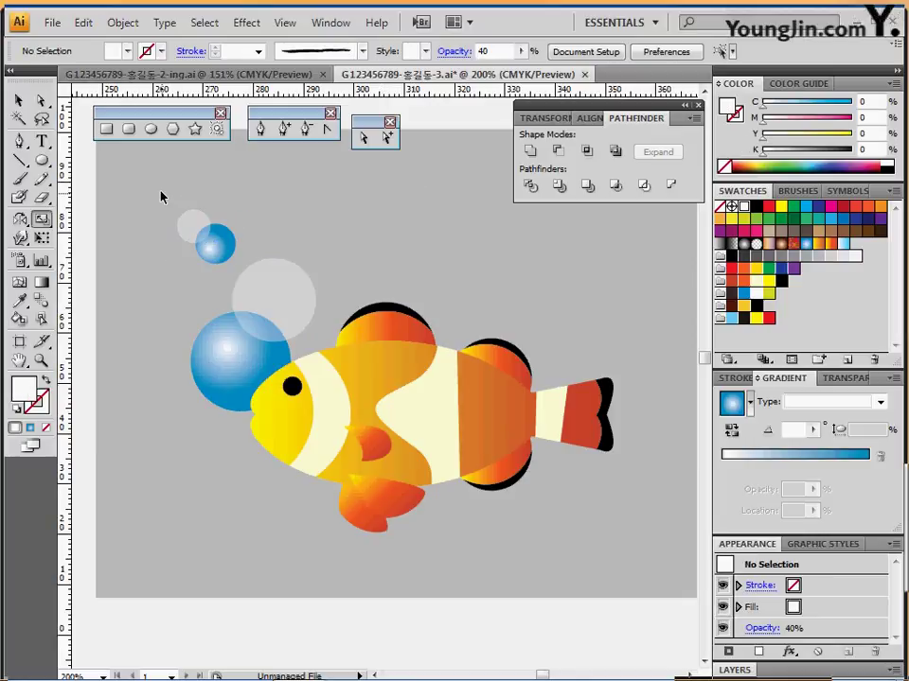
Group the fish with all its bubbles and save the group as a Graphic symbol named 피쉬.
drag(161, 193, 624, 535)
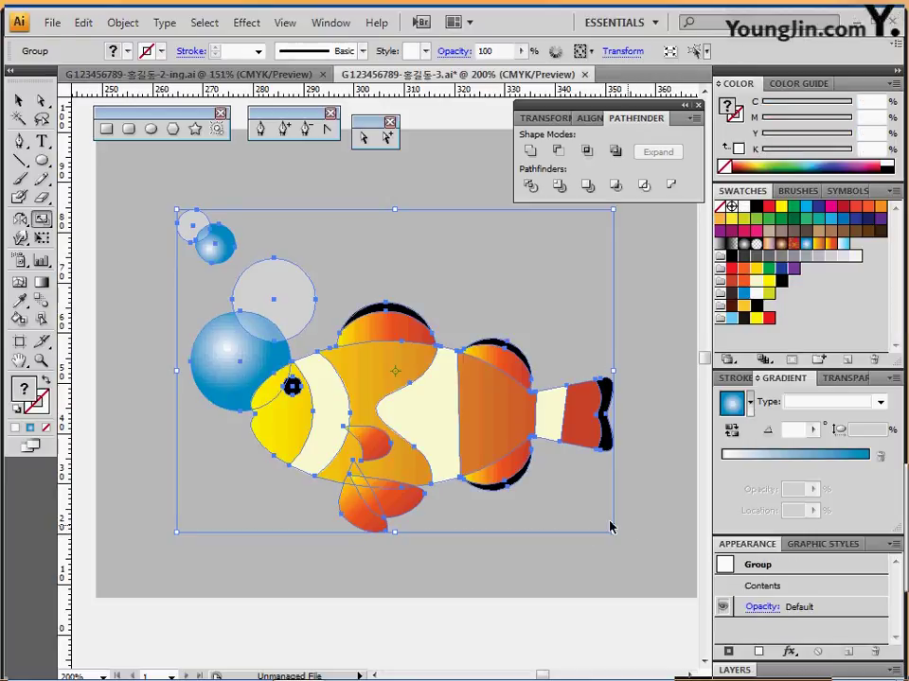
key(ctrl+shift+b)
click(840, 191)
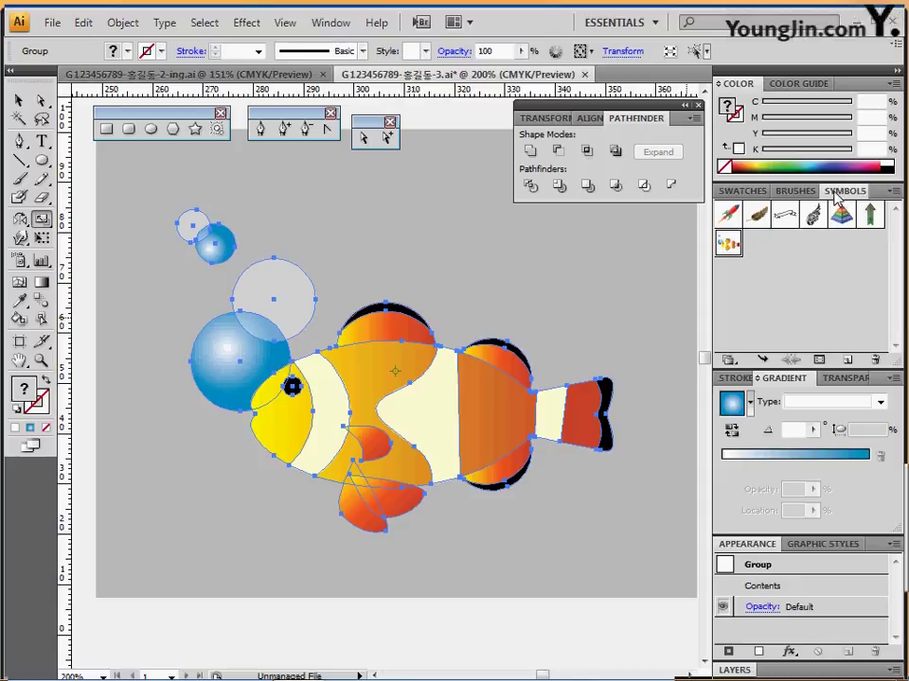
click(845, 363)
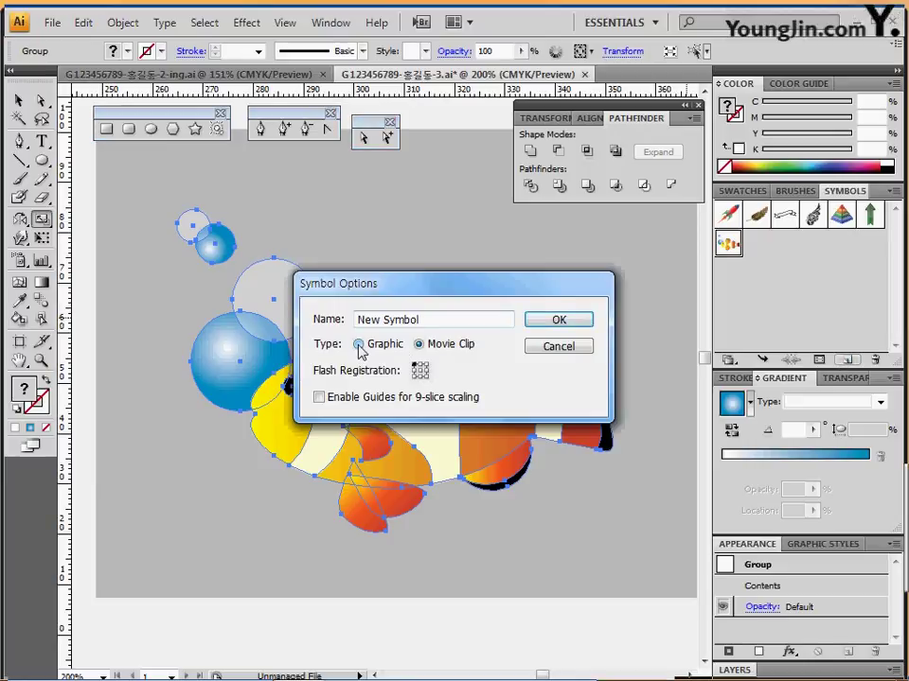
click(359, 345)
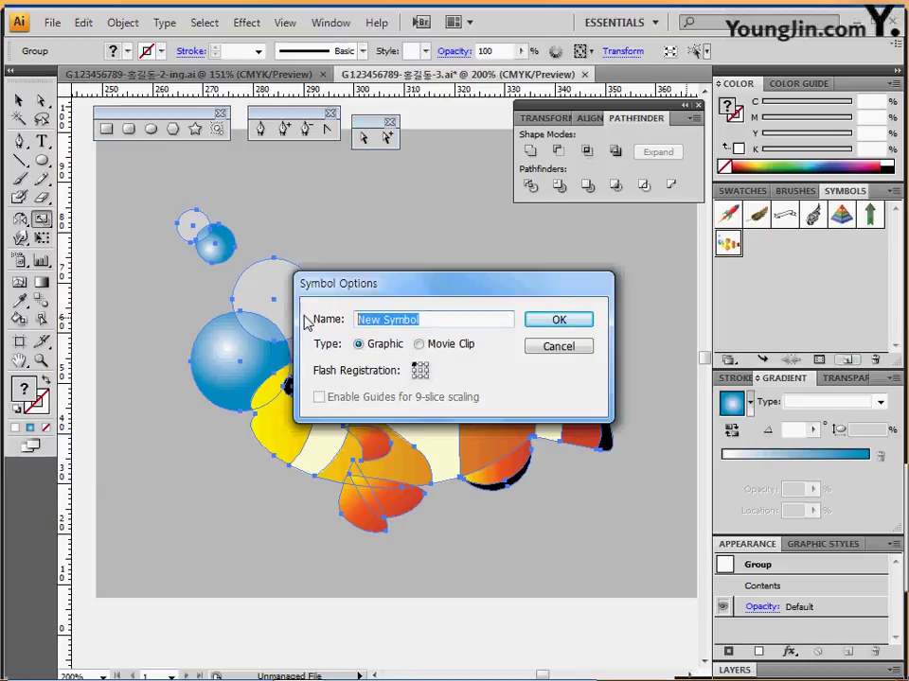
text(피쉬)
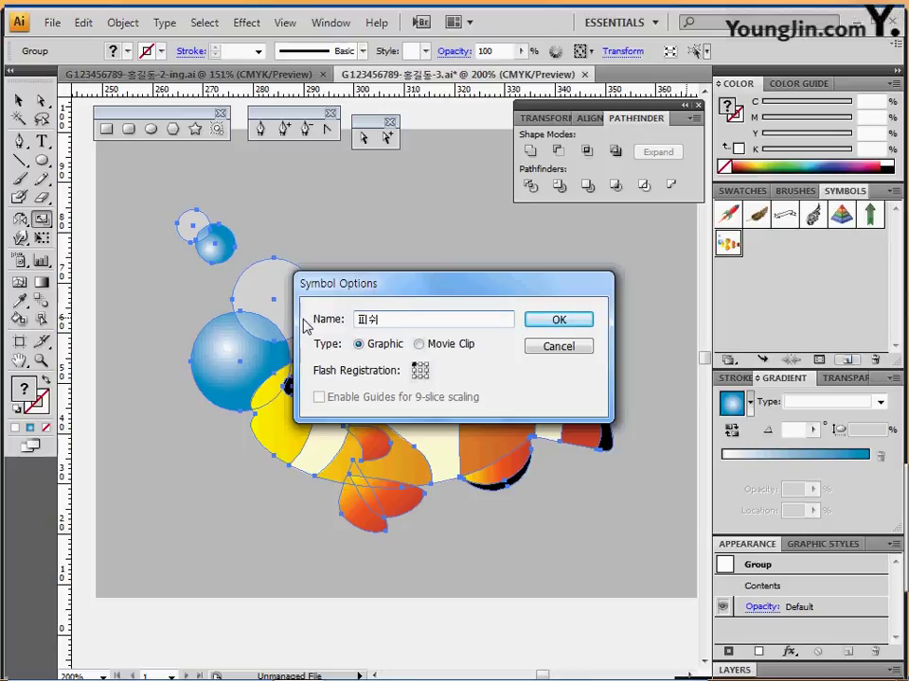
key(Return)
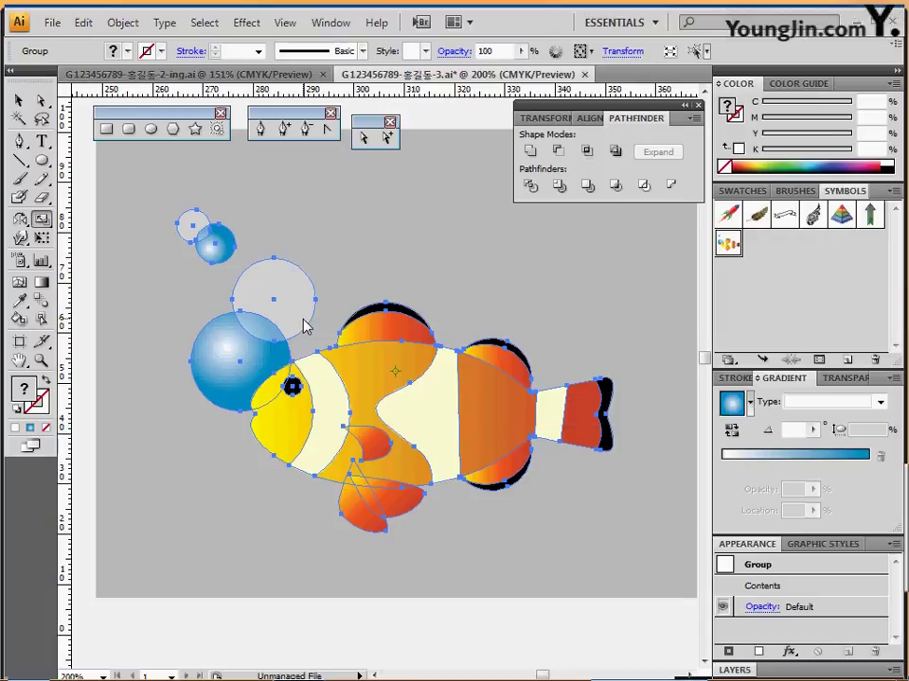
Delete the grouped fish artwork and the grey rectangle that served as its backdrop.
key(Delete)
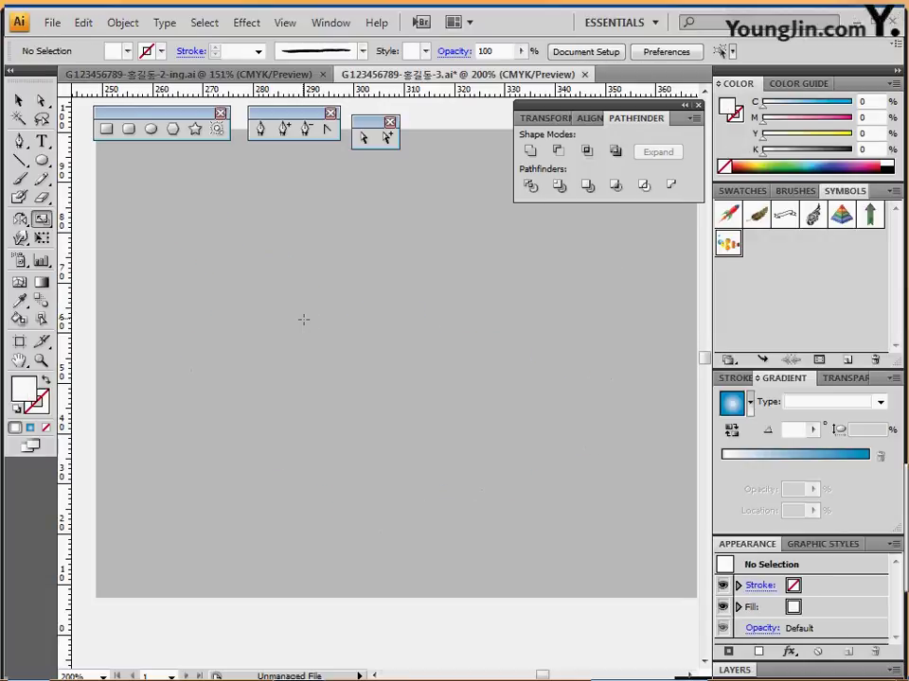
click(241, 333)
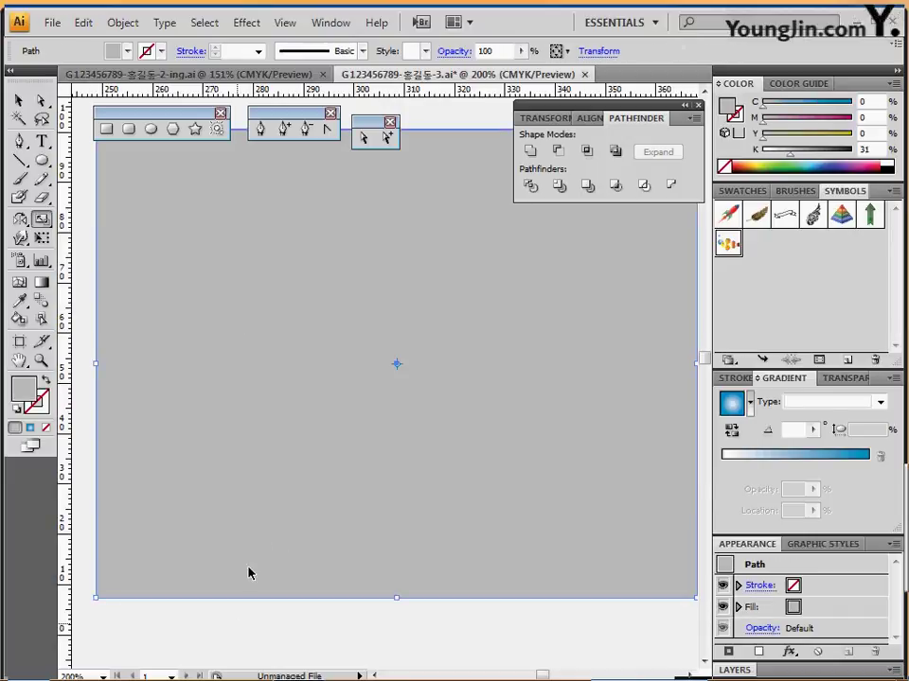
key(m)
key(Delete)
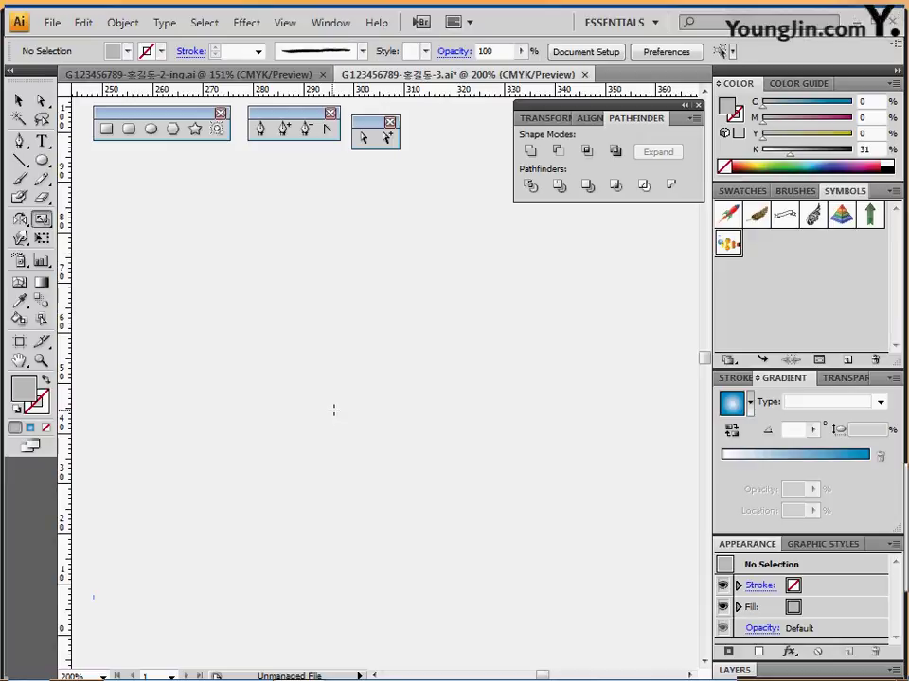
Delete the dark brown rectangle that fills the artboard.
double_click(20, 361)
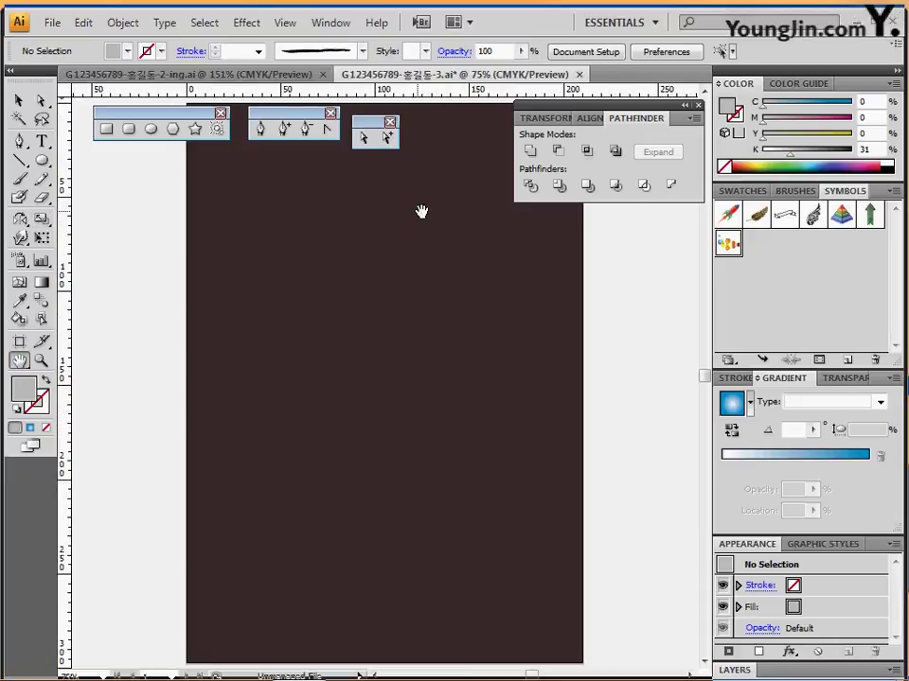
drag(317, 269, 291, 252)
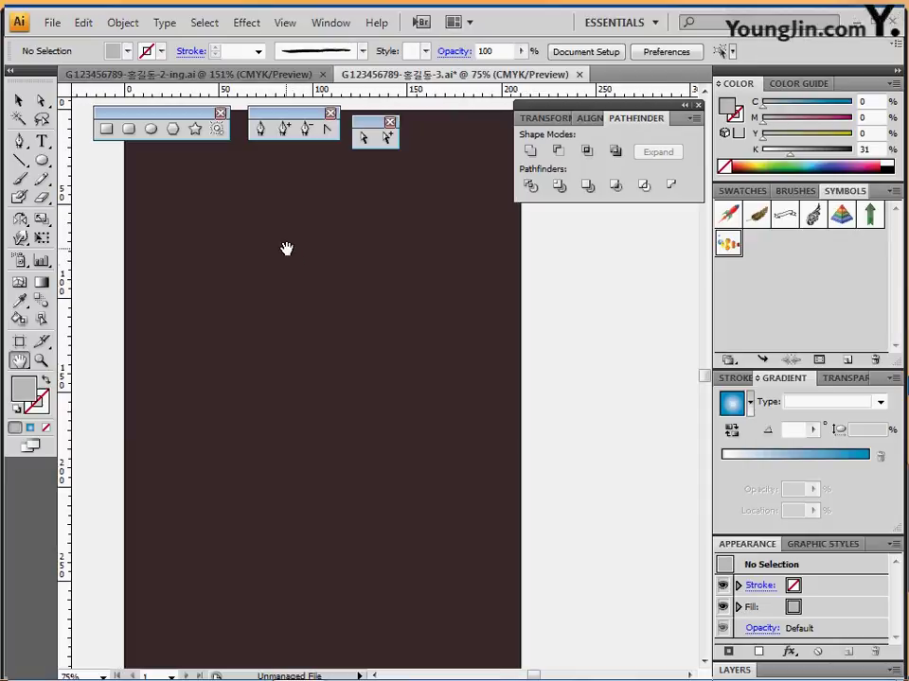
key(ctrl+a)
key(Delete)
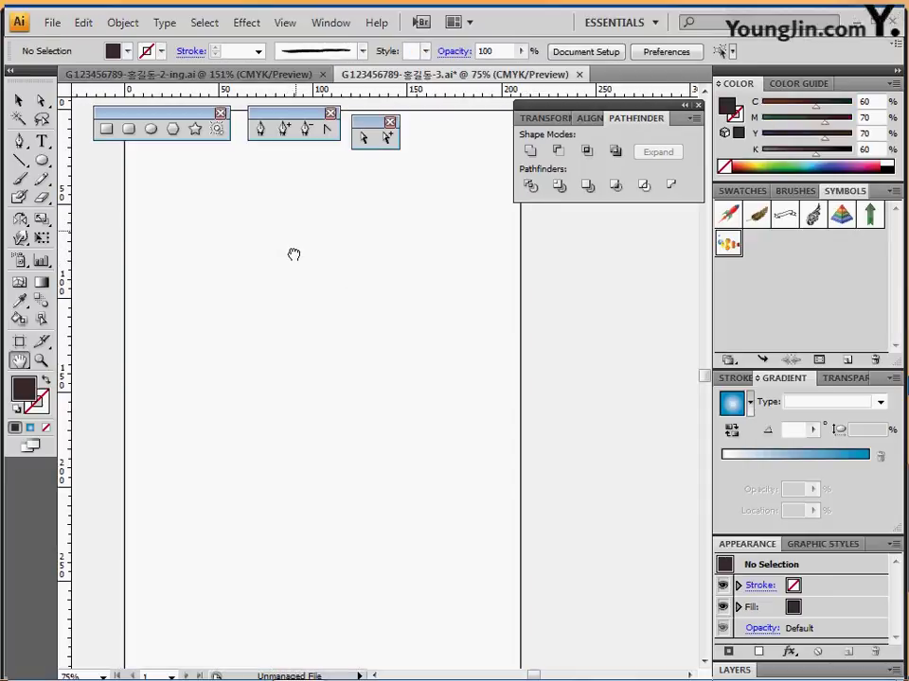
Draw a 210 mm by 297 mm rectangle from the artboard's upper-left corner with the dark brown fill.
drag(295, 255, 269, 290)
click(106, 129)
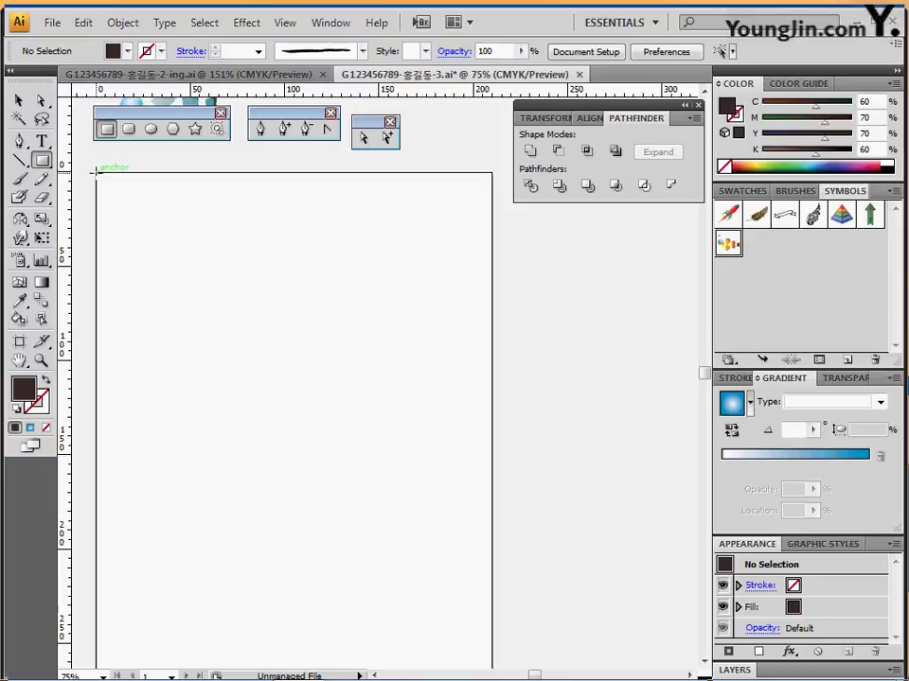
click(96, 170)
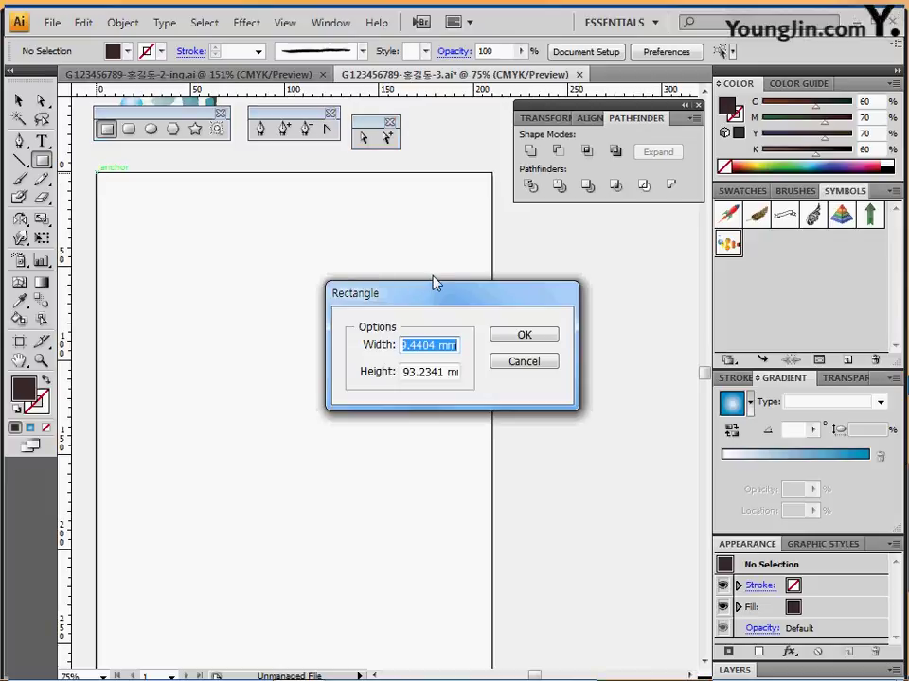
text(210)
key(Tab)
text(2)
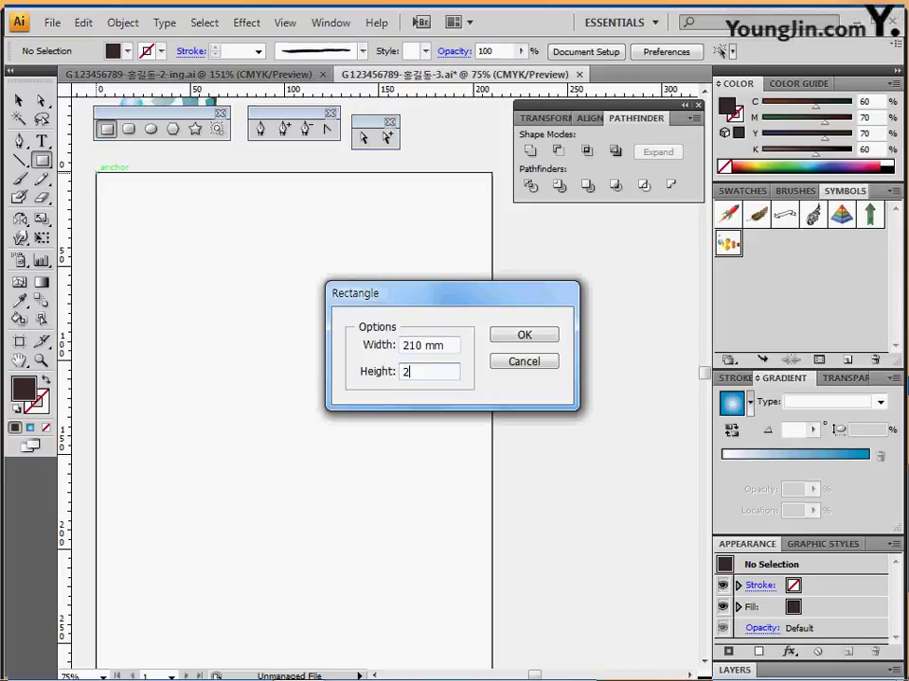
text(97)
key(Return)
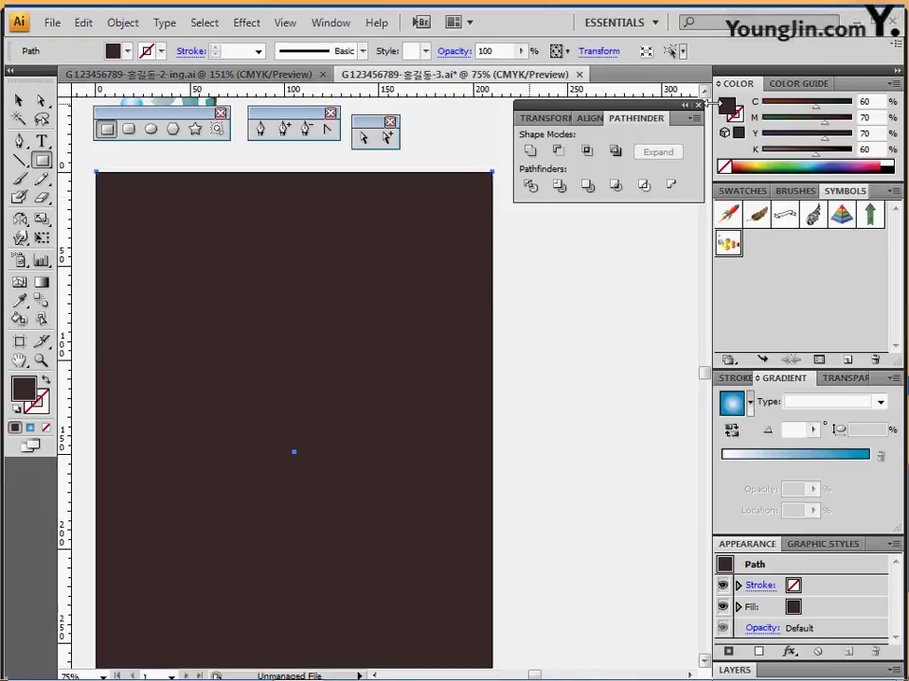
Add a gradient mesh point in the rectangle's upper middle area and colour it C90 M30 Y0 K0.
click(21, 284)
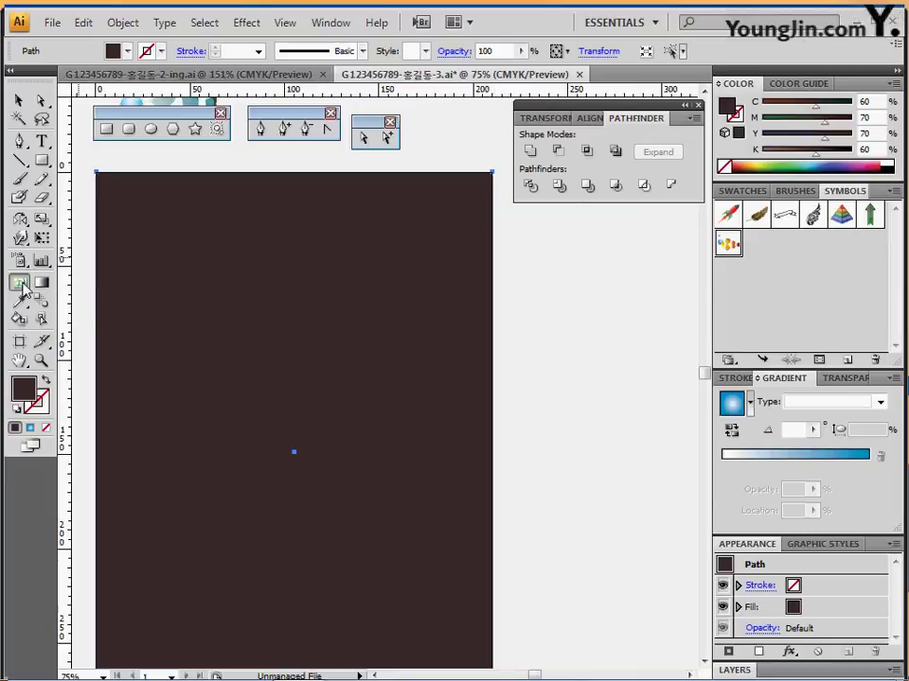
click(282, 356)
scroll(294, 349, down, 1)
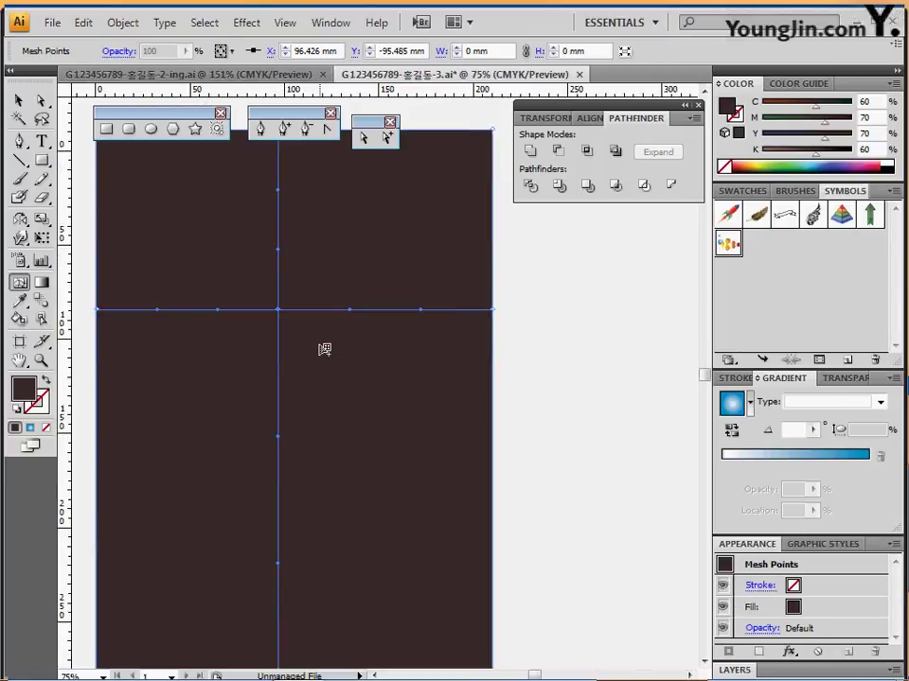
click(746, 191)
click(744, 293)
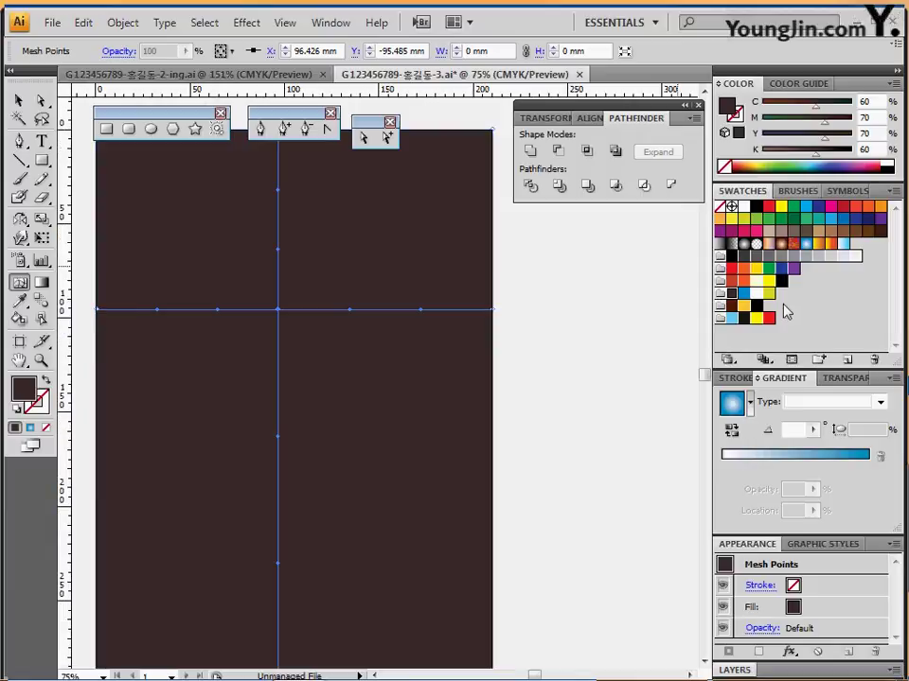
double_click(875, 101)
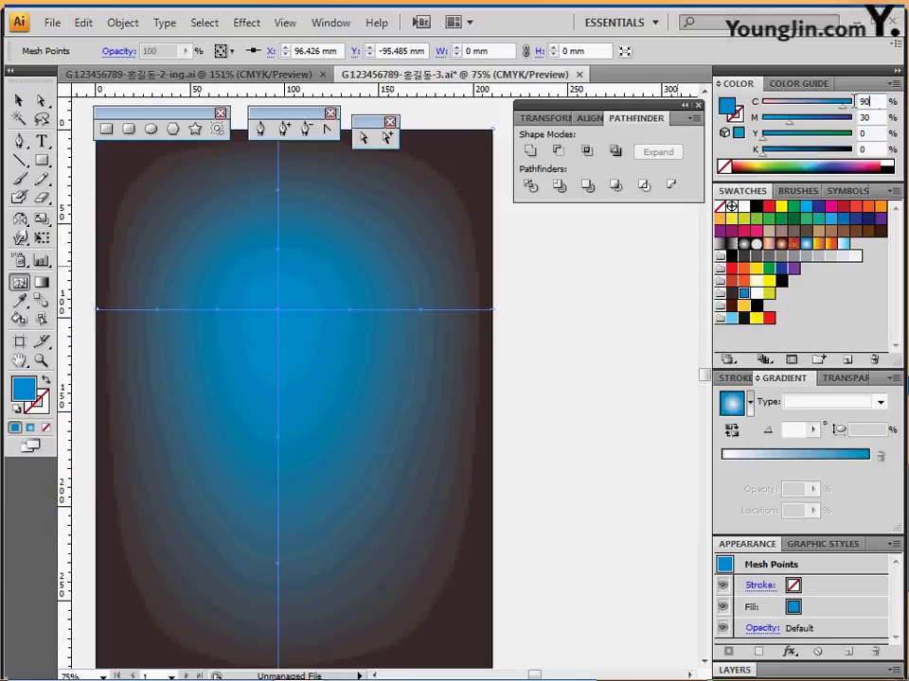
click(878, 103)
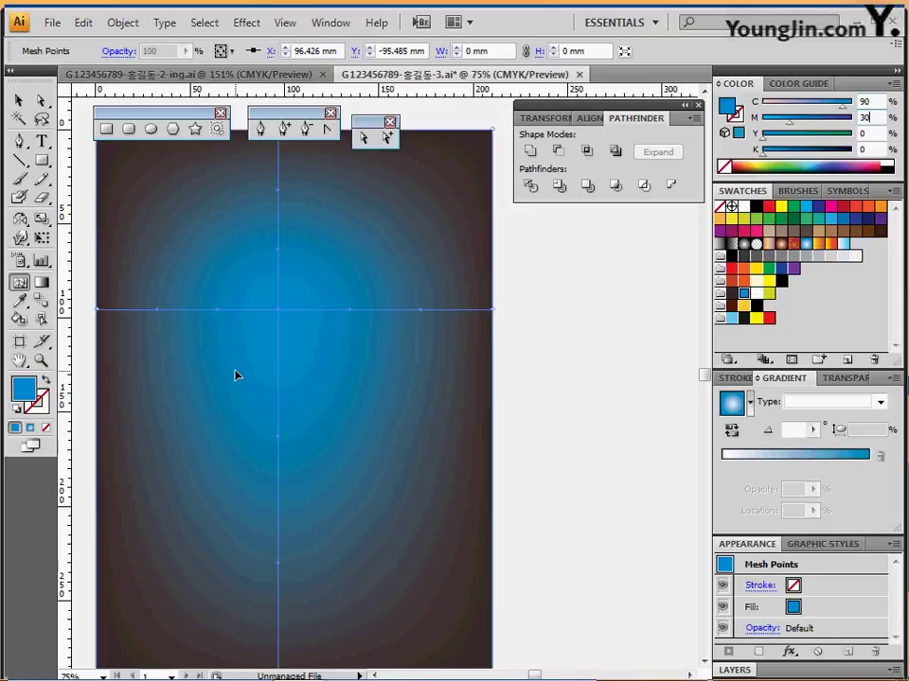
Display the sketch guides over the background and deselect the mesh.
mouse_move(318, 392)
mouse_down()
mouse_move(375, 385)
mouse_move(404, 399)
mouse_move(404, 418)
mouse_up()
ctrl+click(137, 281)
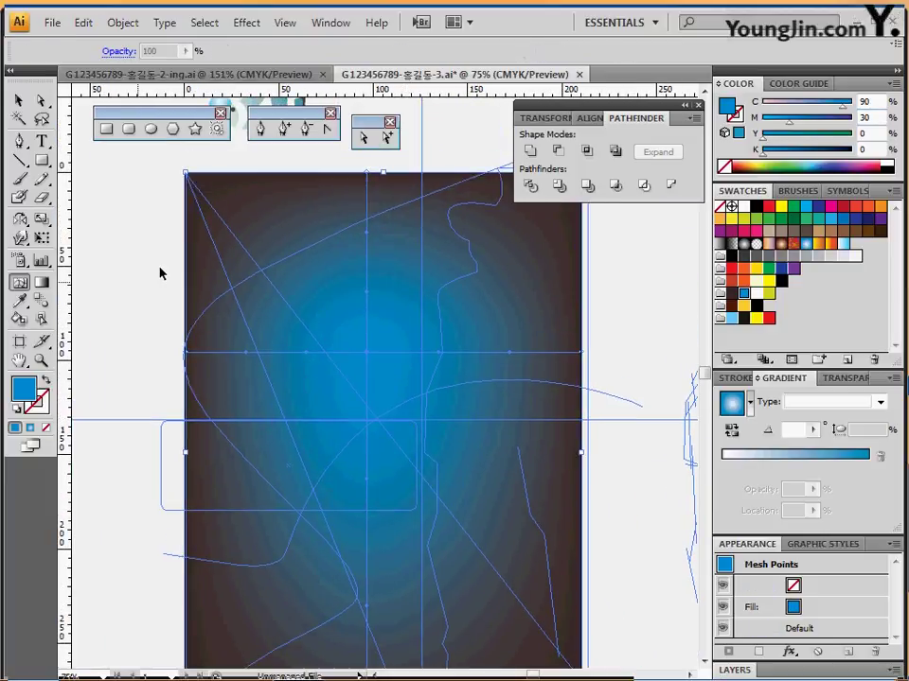
click(161, 273)
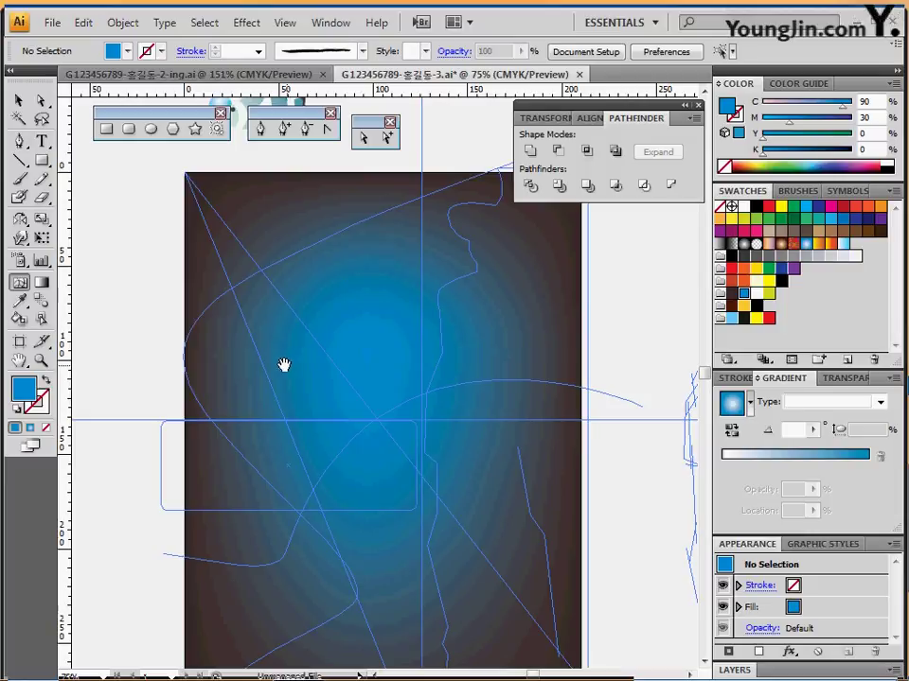
Release the long upper curve guide into a path and select it, keeping a white 1 pt stroke.
mouse_move(304, 225)
mouse_down()
mouse_move(256, 296)
mouse_move(237, 279)
mouse_move(241, 246)
mouse_move(218, 250)
mouse_up()
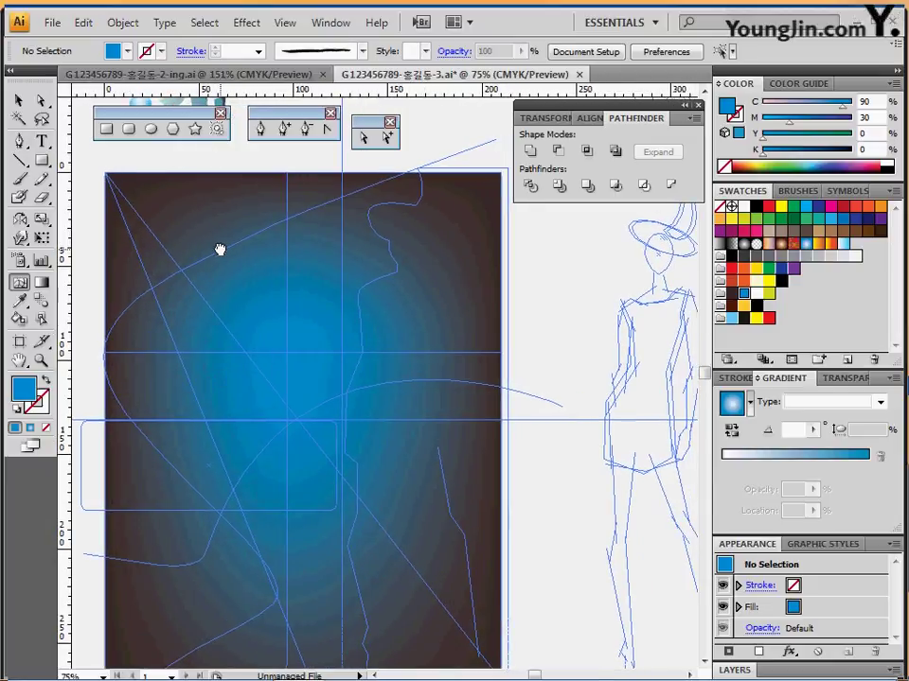
click(473, 149)
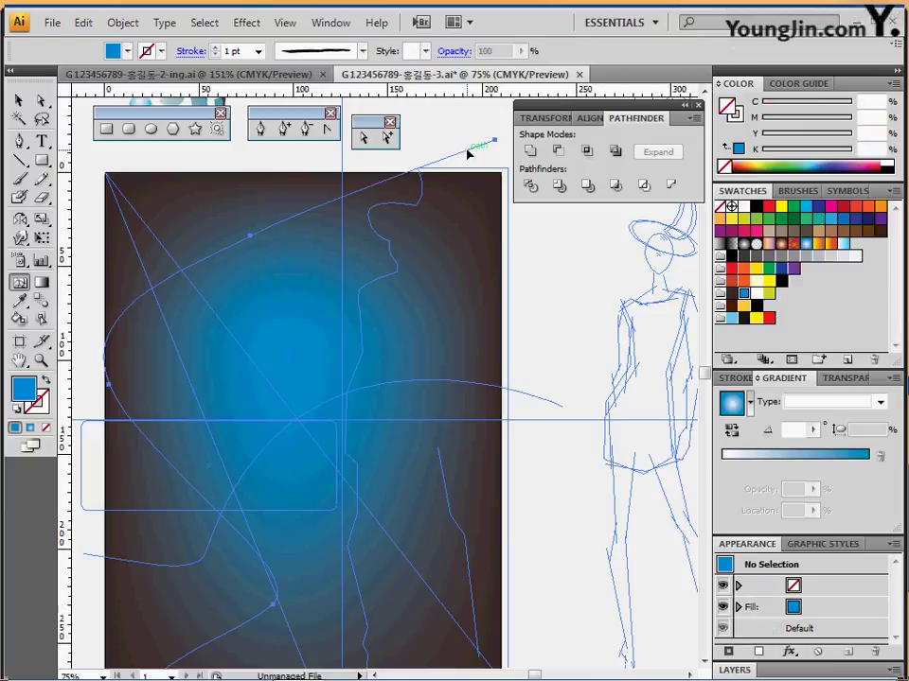
click(475, 147)
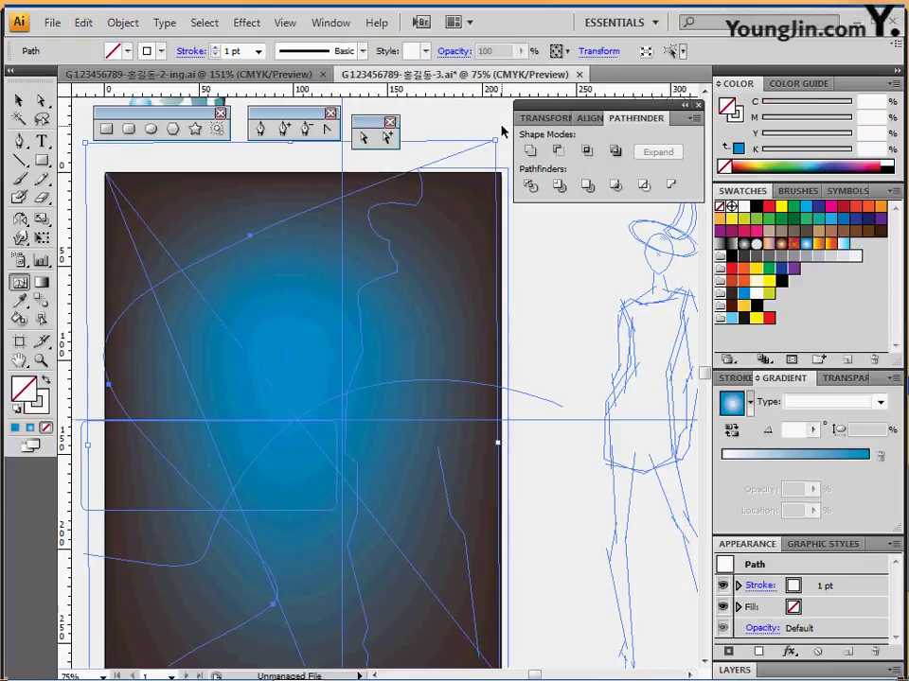
drag(465, 123, 485, 153)
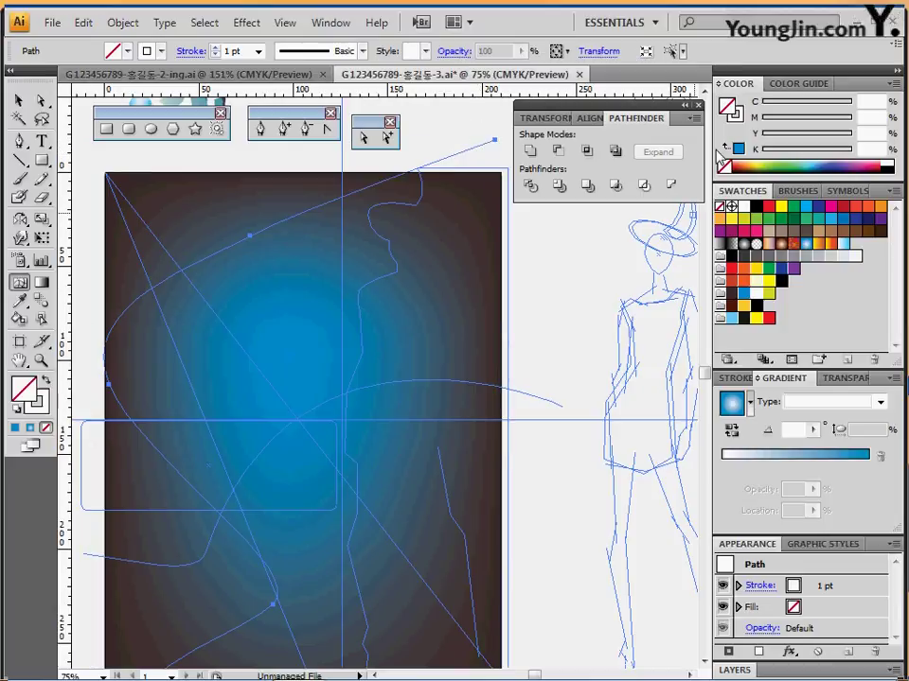
click(734, 115)
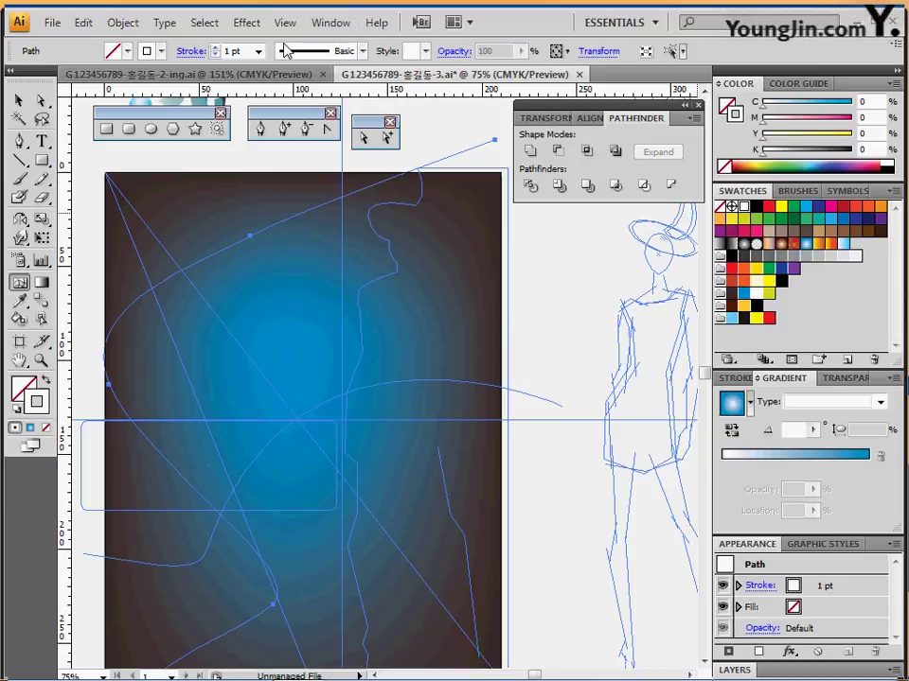
click(244, 52)
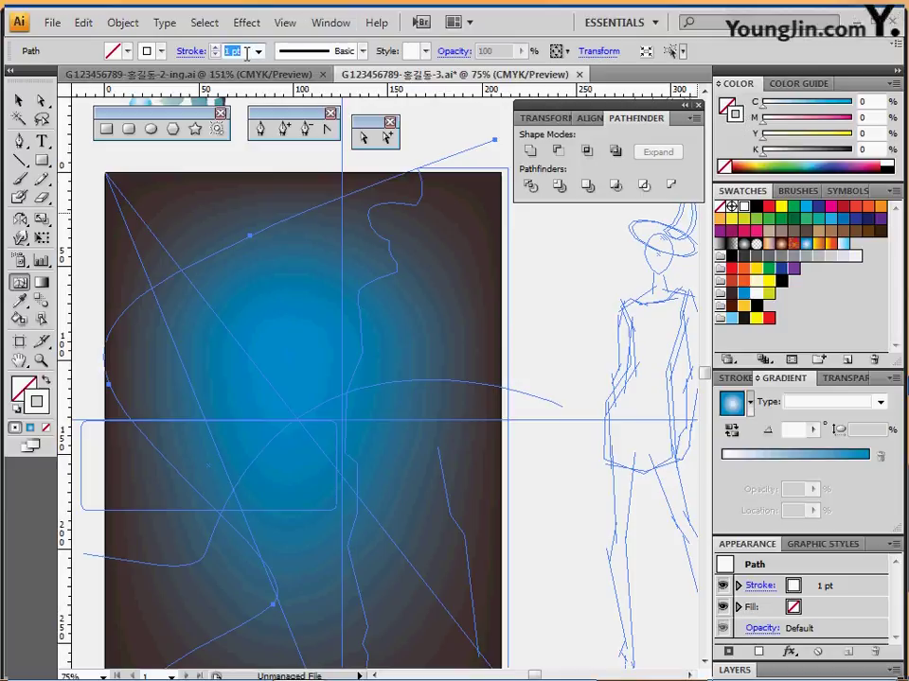
Release the lower curve guide into a path with a C20 M0 Y100 K0 stroke of 5 pt.
click(547, 403)
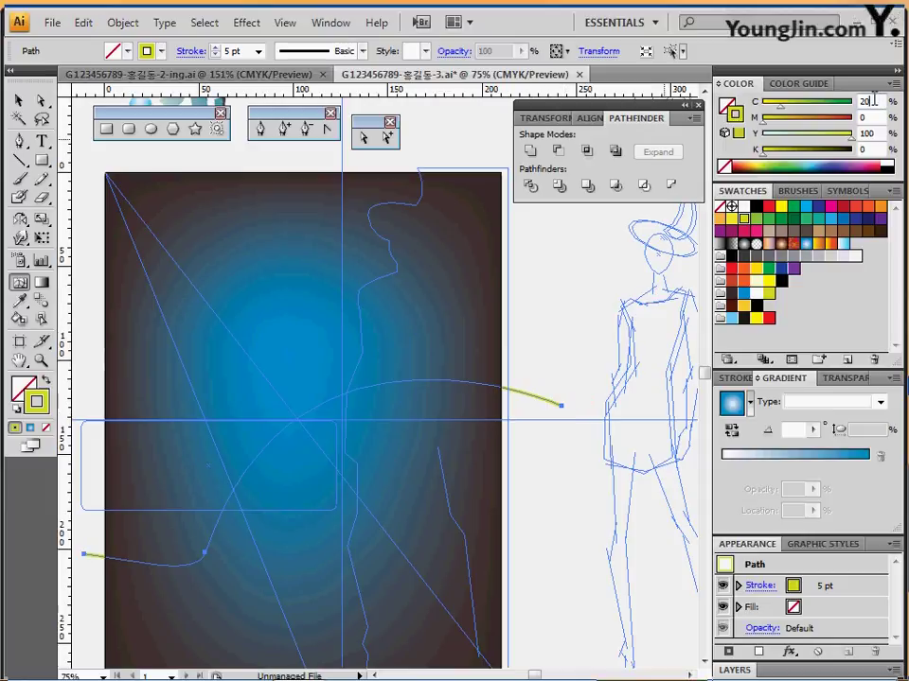
drag(881, 134, 857, 138)
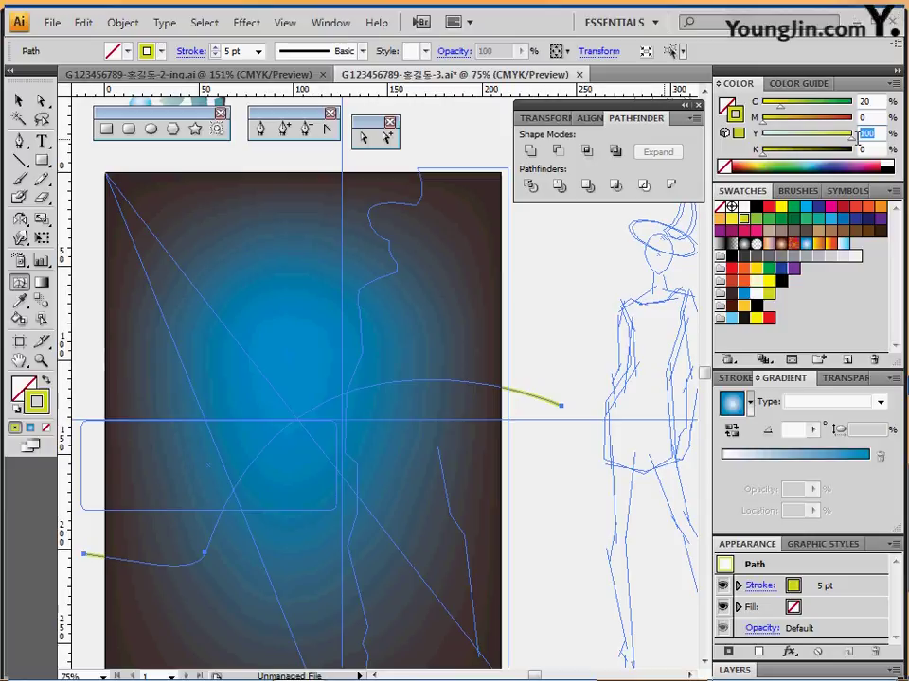
click(190, 52)
click(192, 53)
Select both the white and the yellow-green curve and make a blend between them.
key(ctrl+space)
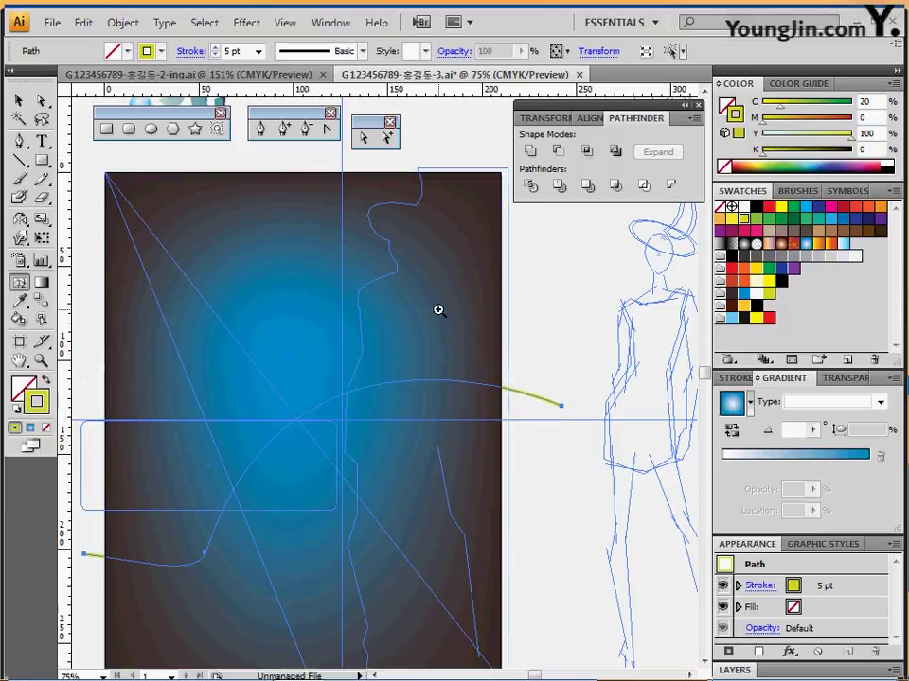
ctrl+alt+click(439, 310)
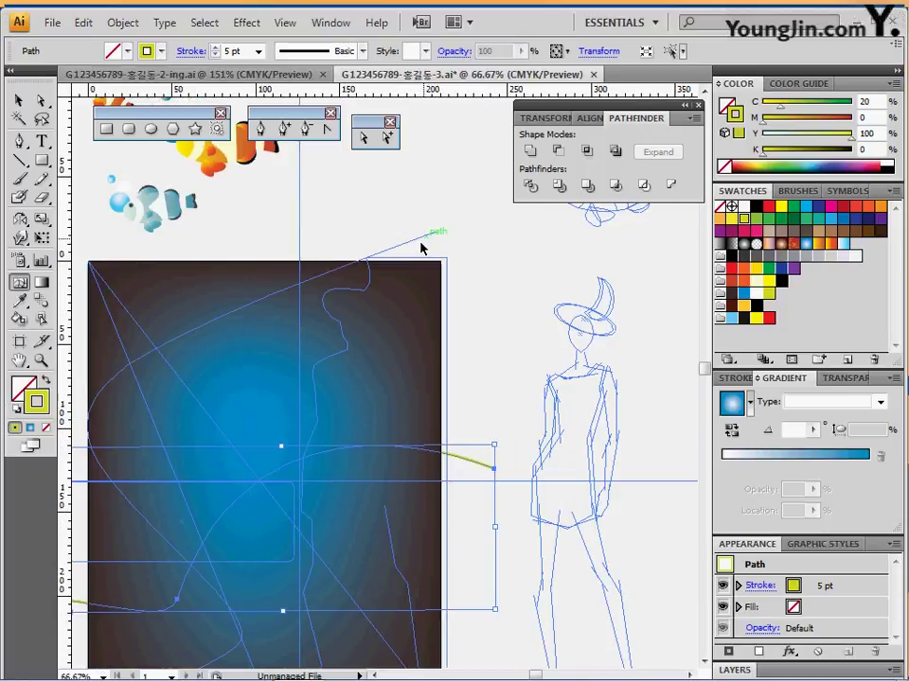
shift+click(422, 242)
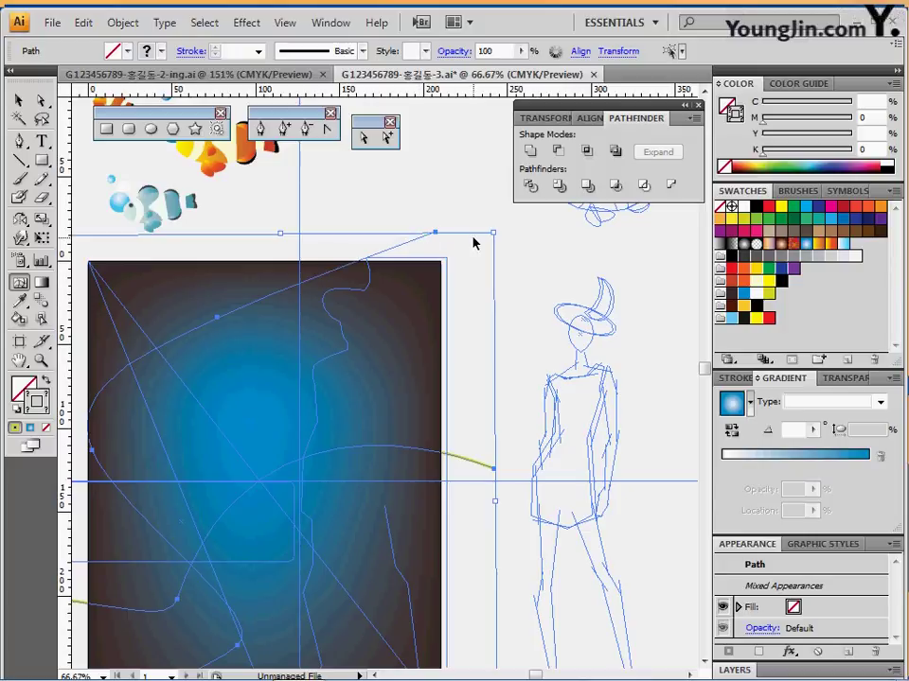
drag(393, 274, 398, 181)
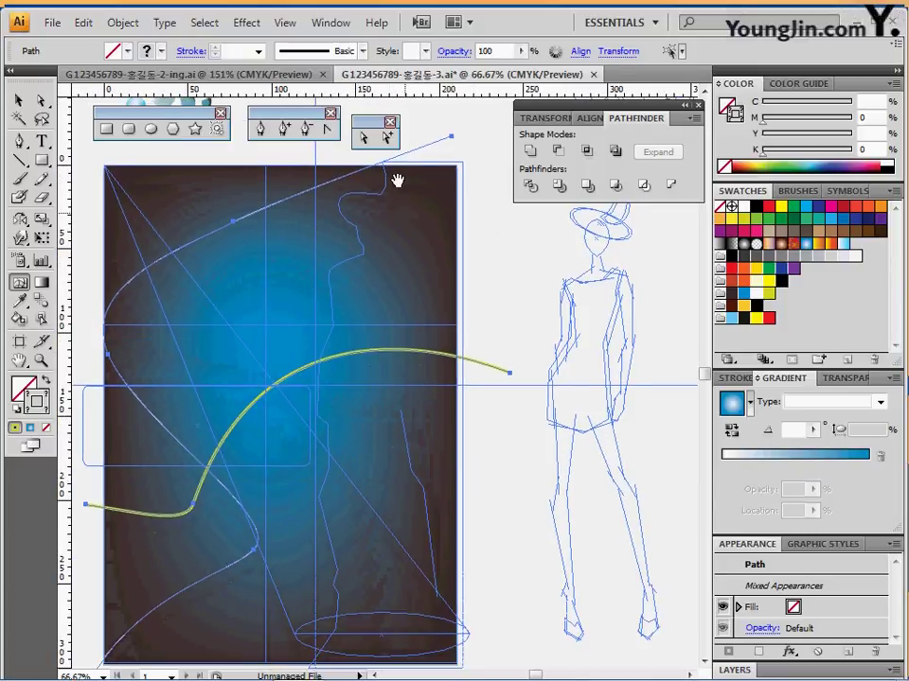
click(122, 22)
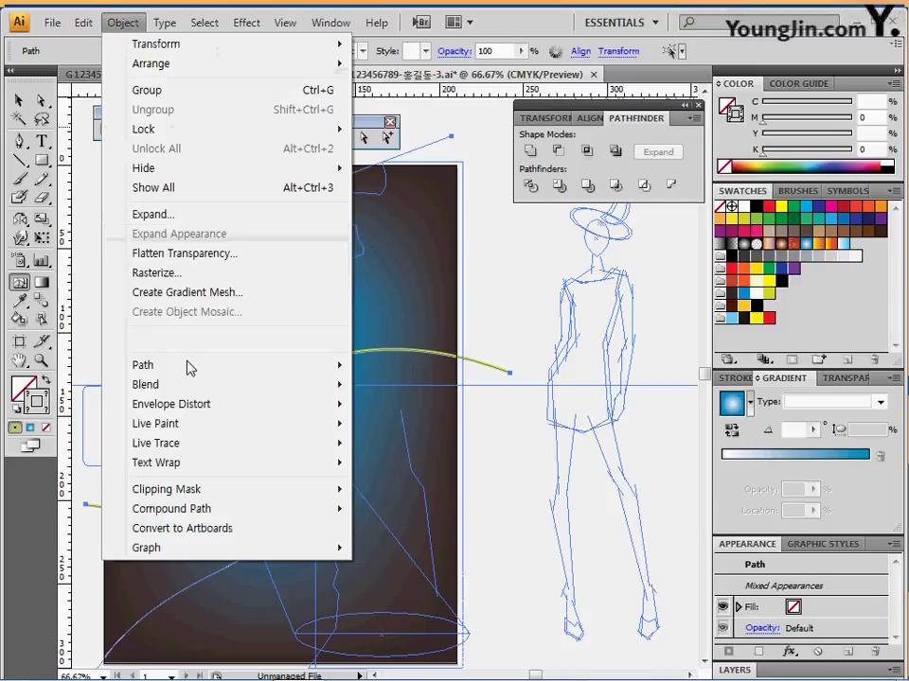
mouse_move(222, 388)
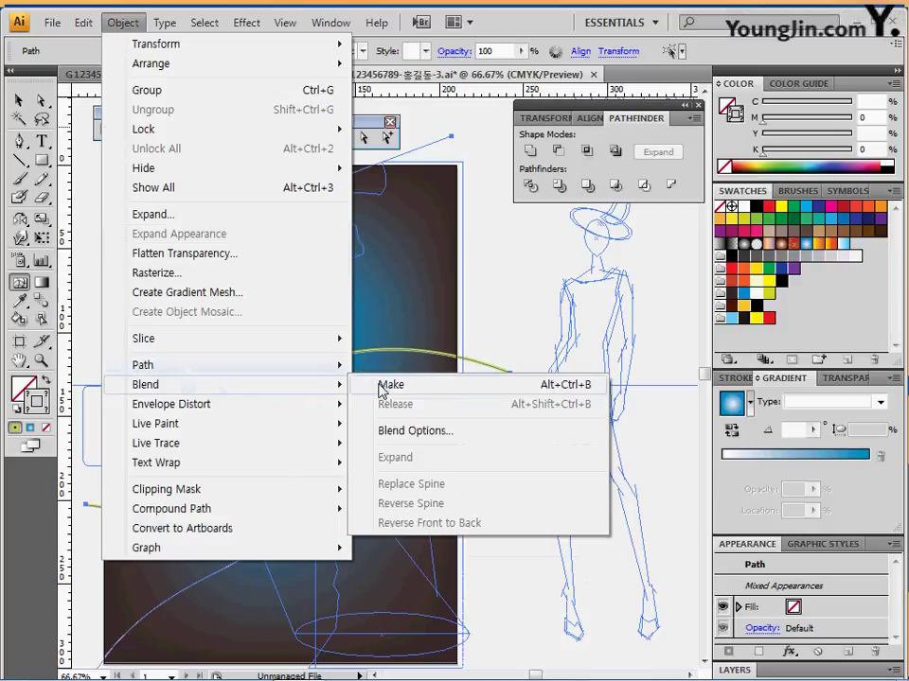
click(384, 386)
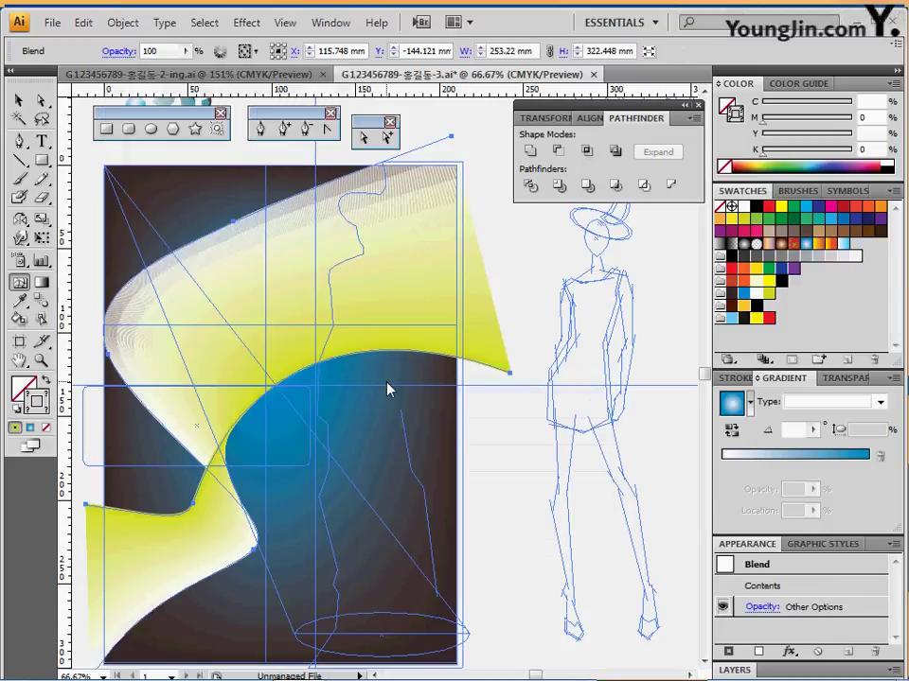
Set the blend between the two curves to 15 specified steps, with the preview turned on.
double_click(42, 307)
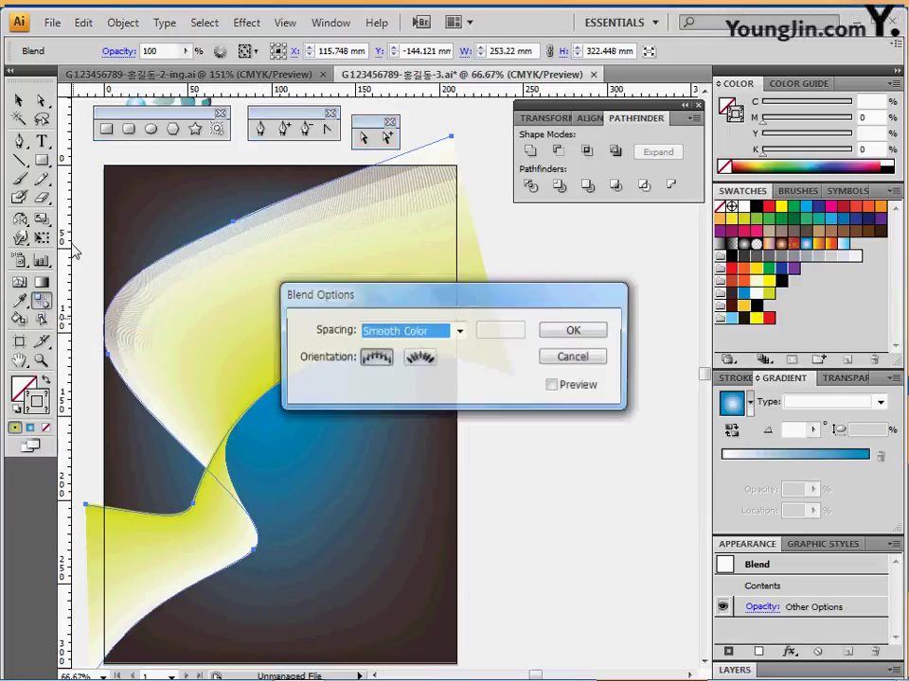
click(417, 338)
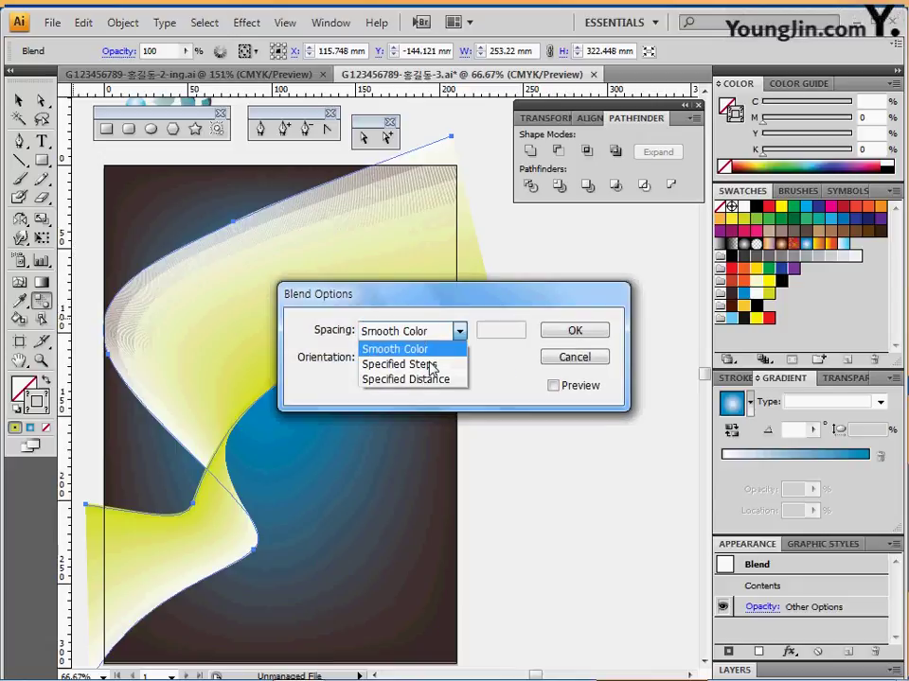
click(426, 366)
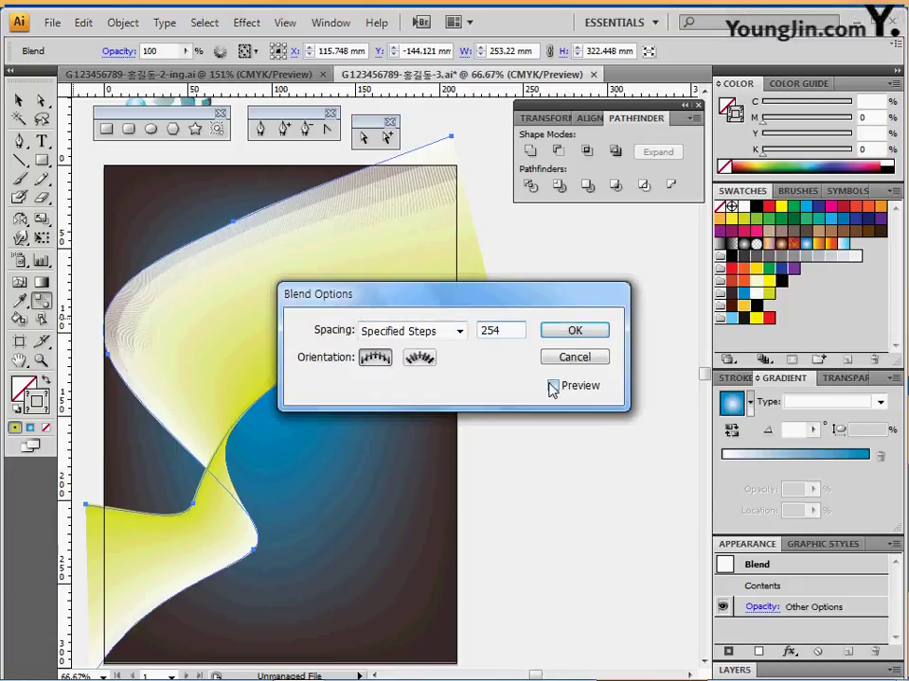
click(553, 386)
double_click(504, 331)
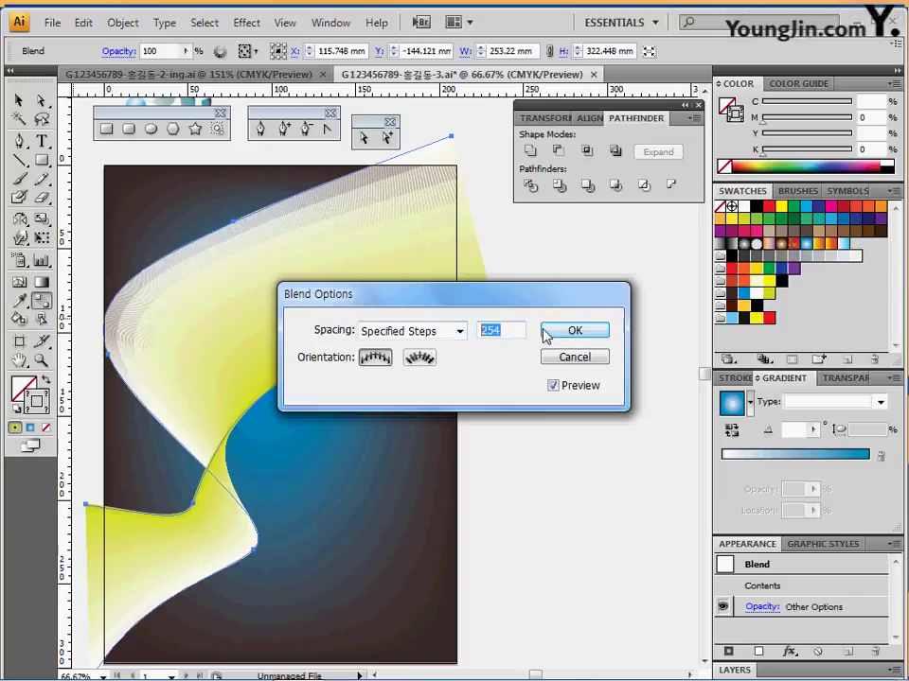
text(15)
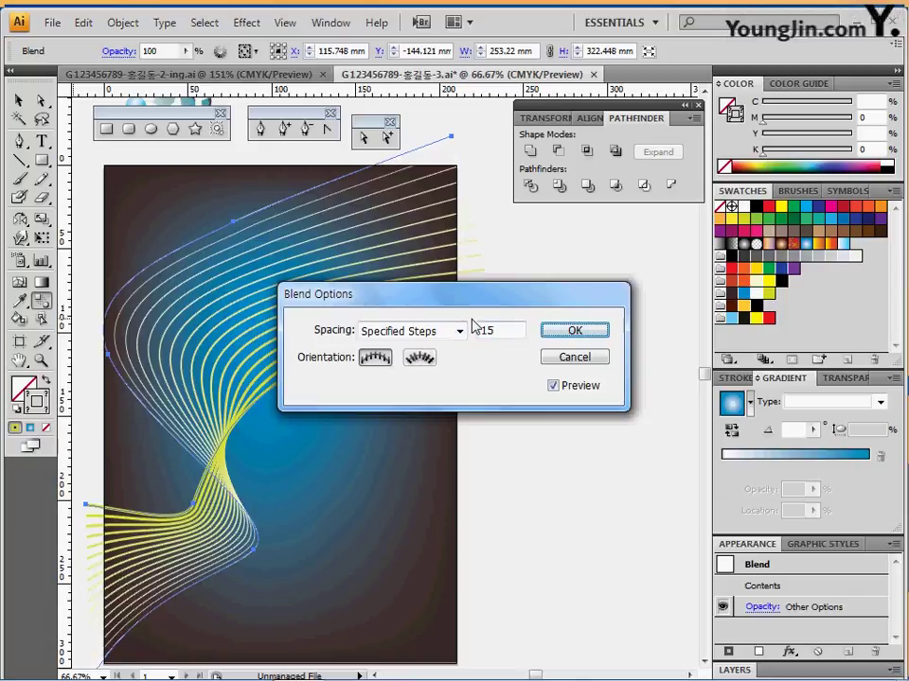
click(570, 332)
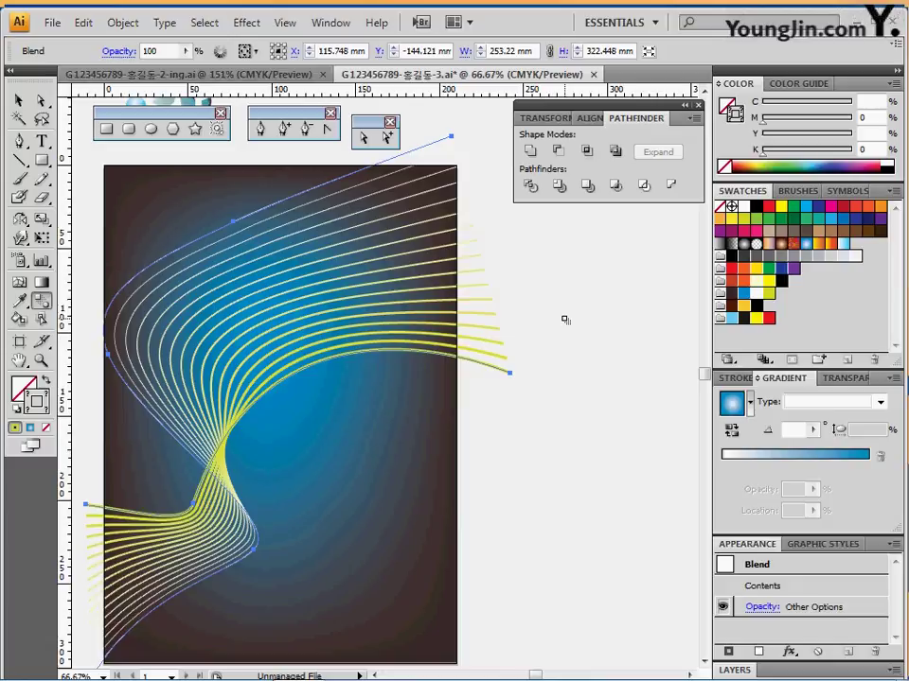
Deselect the blend beside the figure guides and open the Artistic_ChalkCharcoalPencil brush library.
drag(611, 359, 399, 363)
mouse_move(517, 371)
mouse_down()
mouse_move(448, 371)
mouse_move(290, 413)
mouse_move(220, 386)
mouse_up()
drag(451, 390, 424, 382)
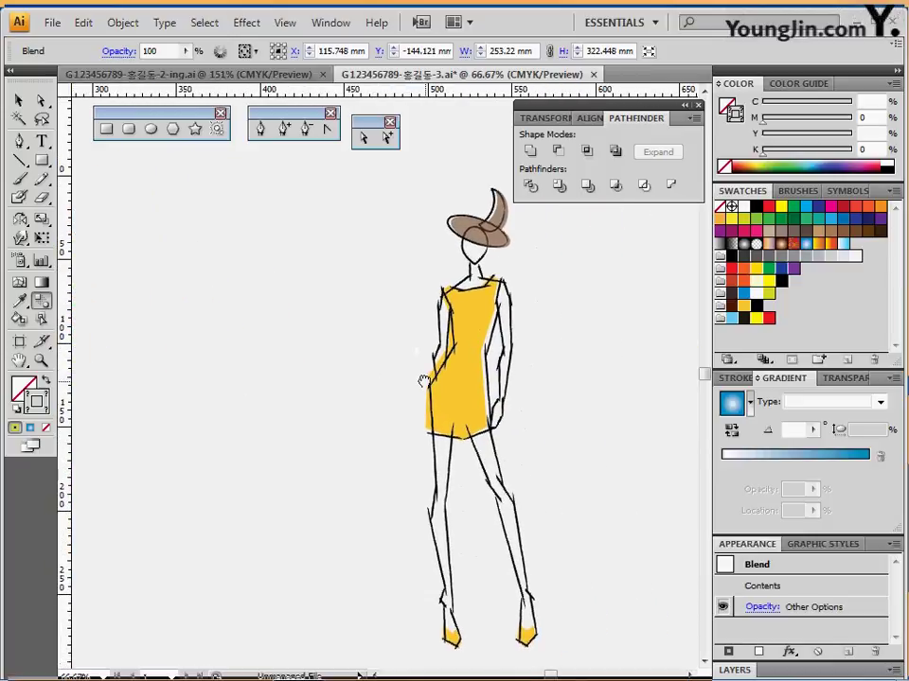
drag(329, 351, 370, 347)
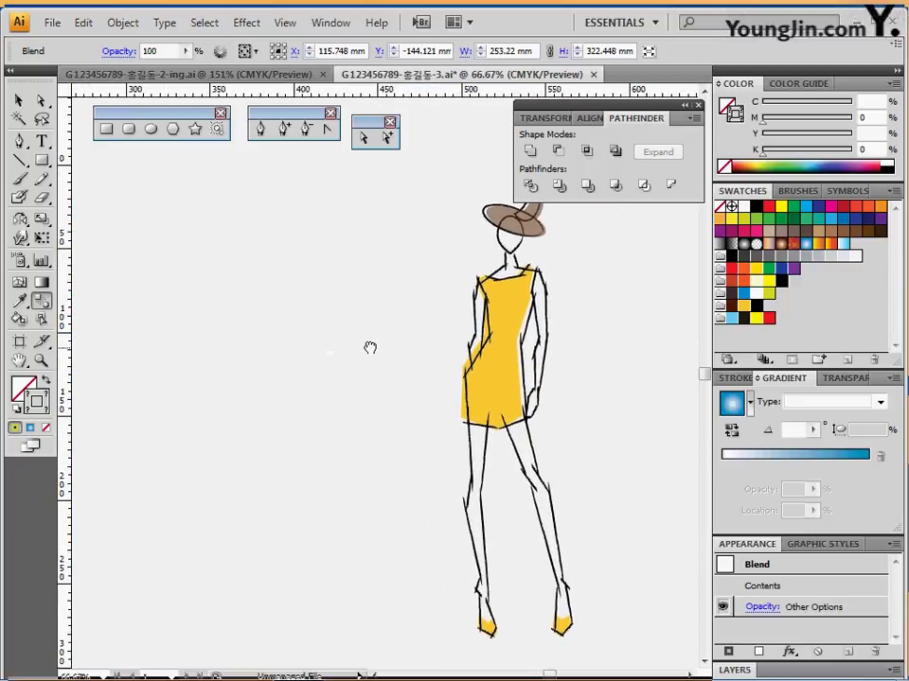
mouse_move(273, 318)
mouse_down()
mouse_move(384, 316)
mouse_move(361, 314)
mouse_up()
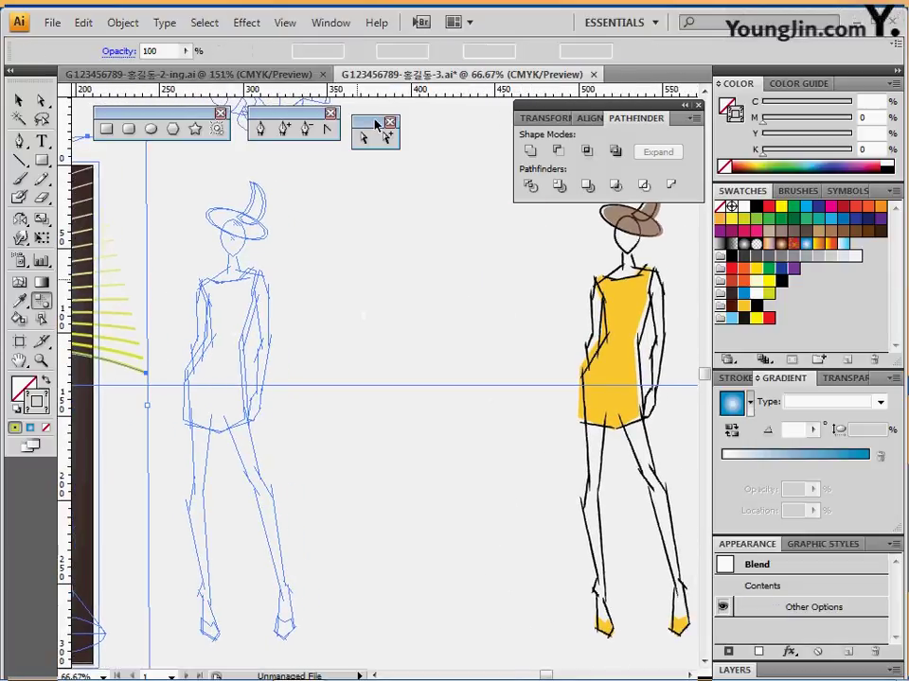
ctrl+click(170, 187)
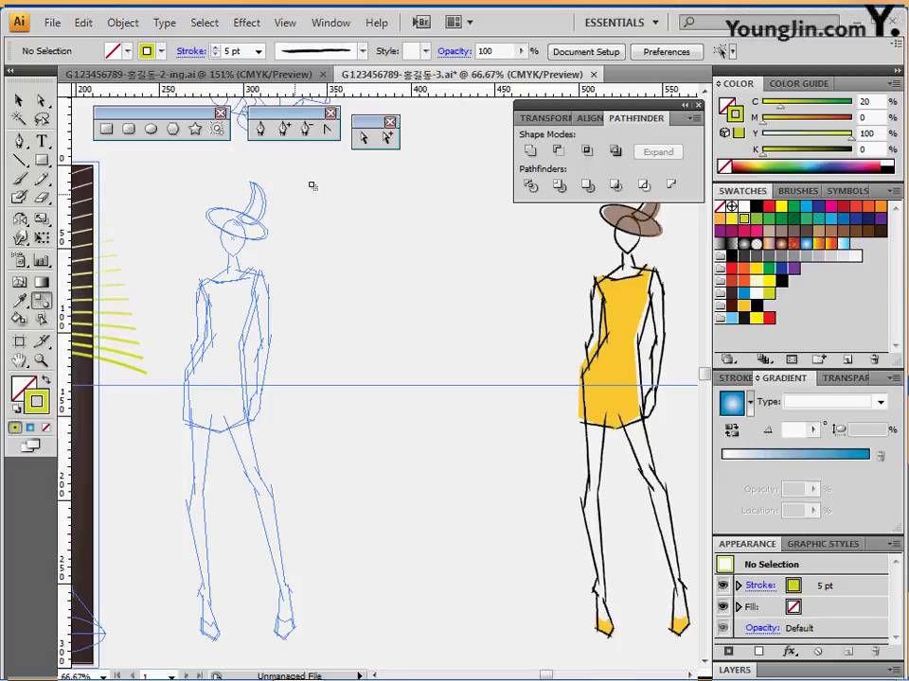
click(362, 52)
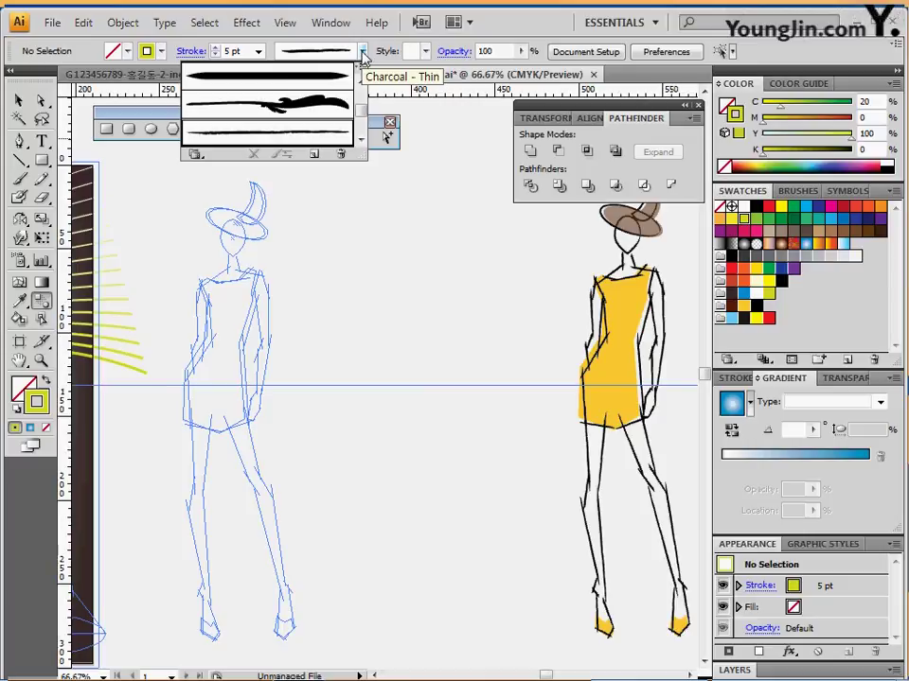
click(195, 153)
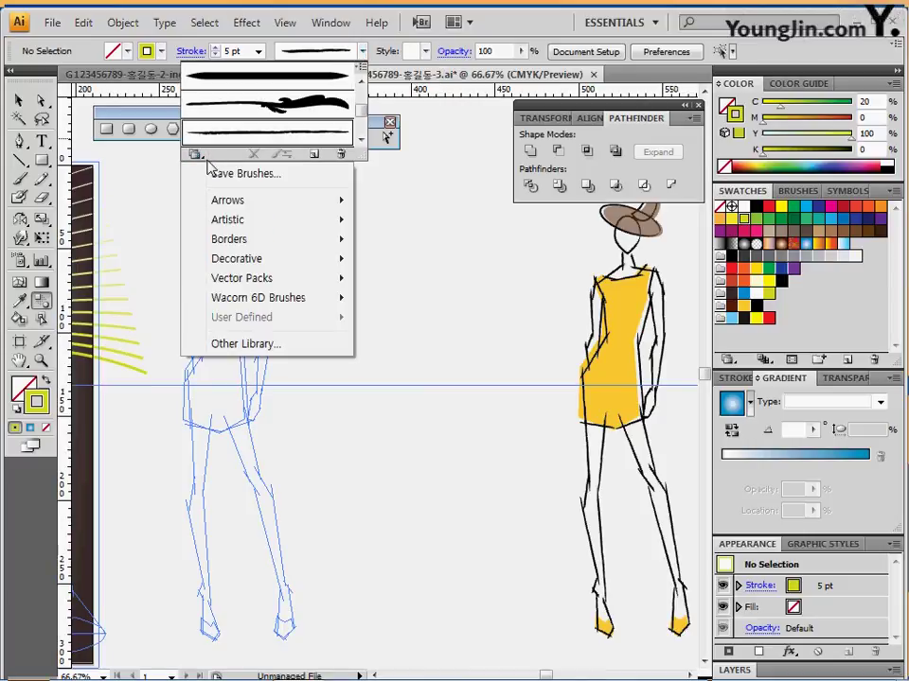
mouse_move(221, 227)
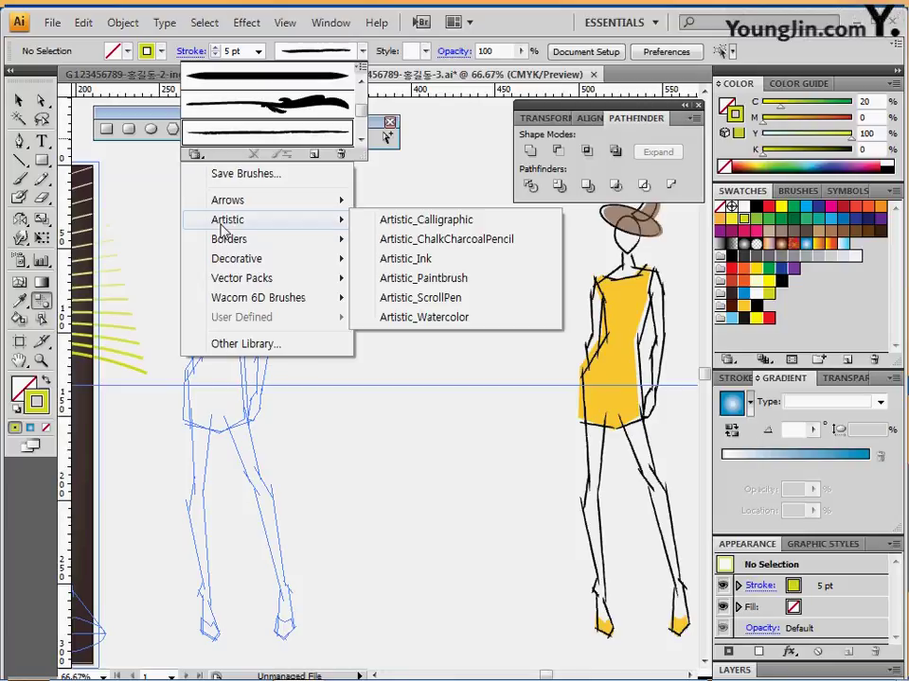
click(407, 242)
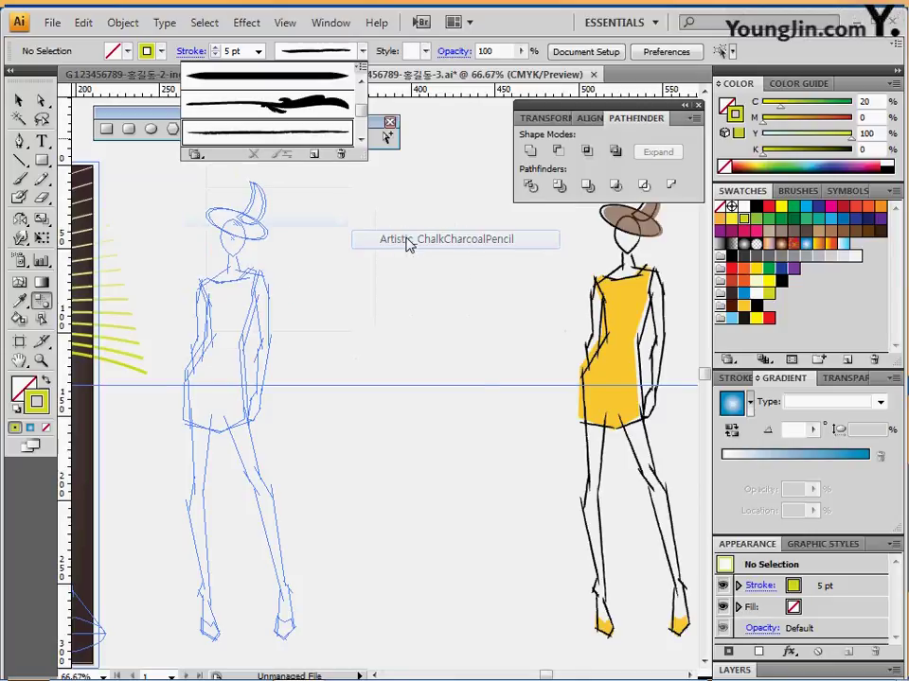
Enlarge the brush library, choose the Charcoal - Thin brush for the stroke, and move the library clear of the figure guides.
drag(544, 355, 423, 239)
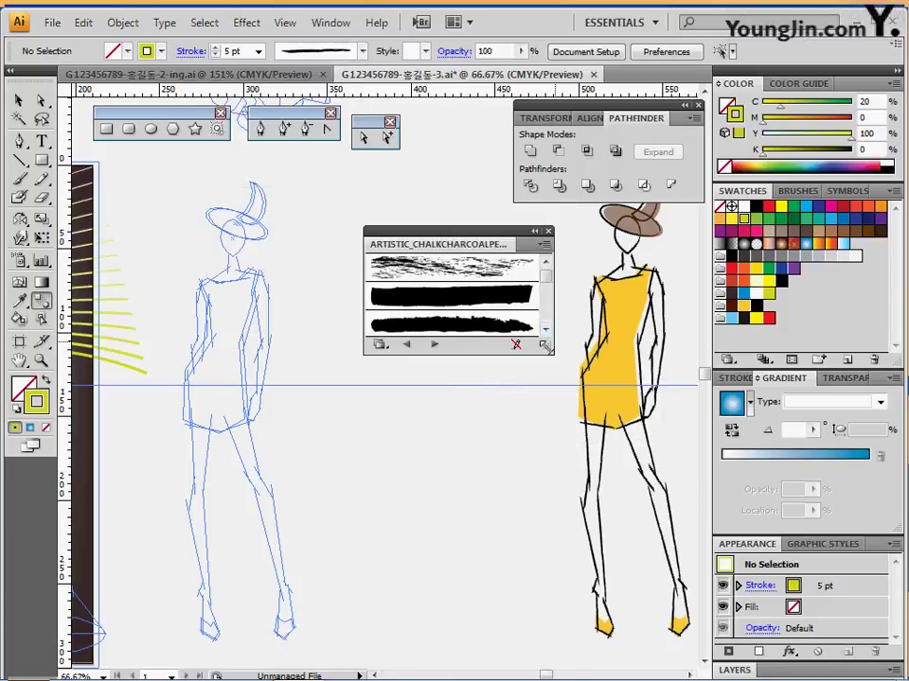
drag(544, 344, 522, 566)
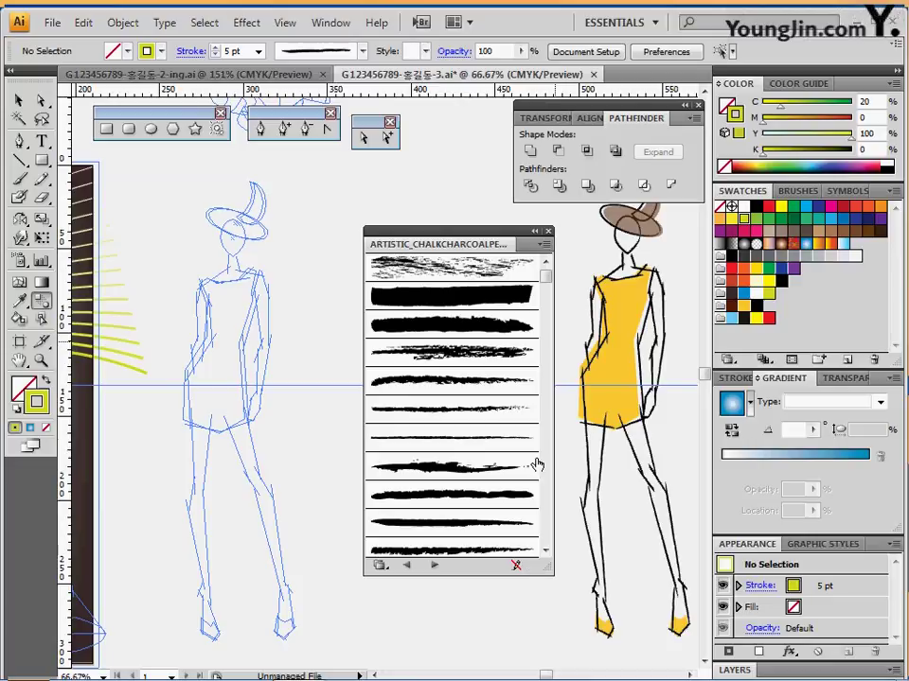
scroll(552, 326, down, 1)
scroll(552, 326, down, 4)
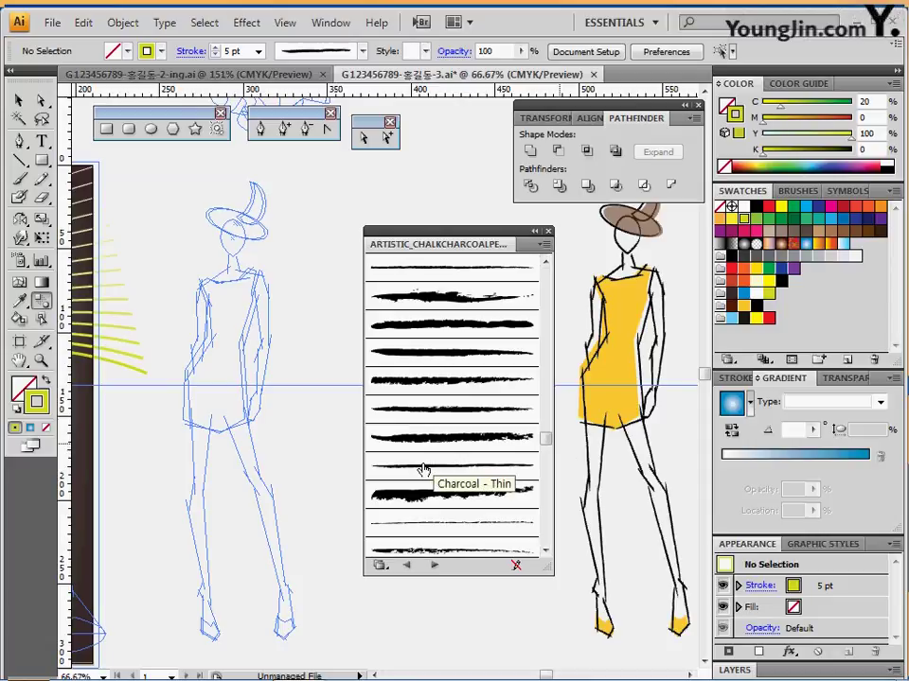
click(423, 470)
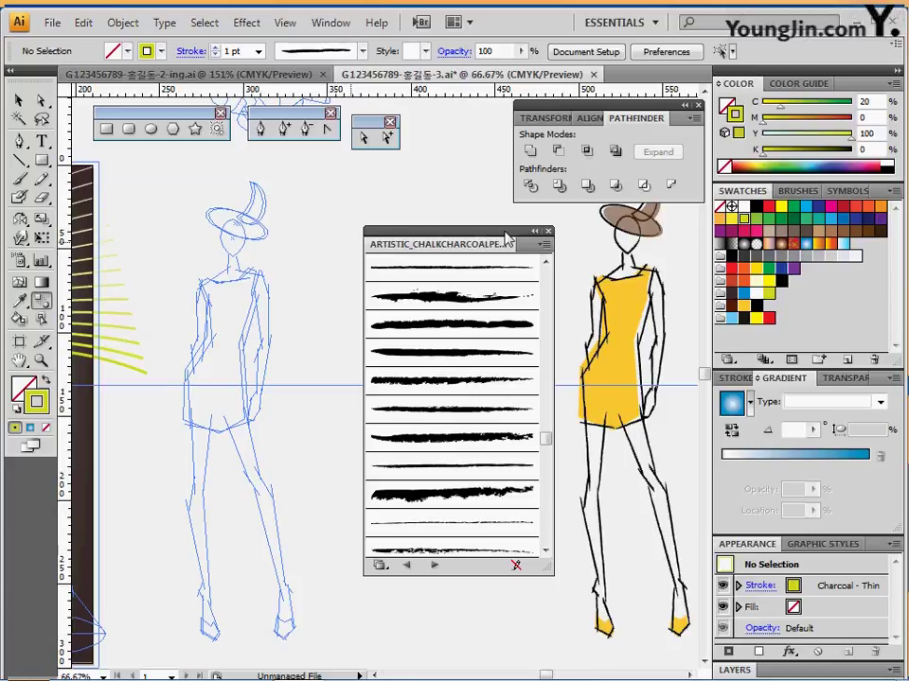
drag(507, 238, 521, 327)
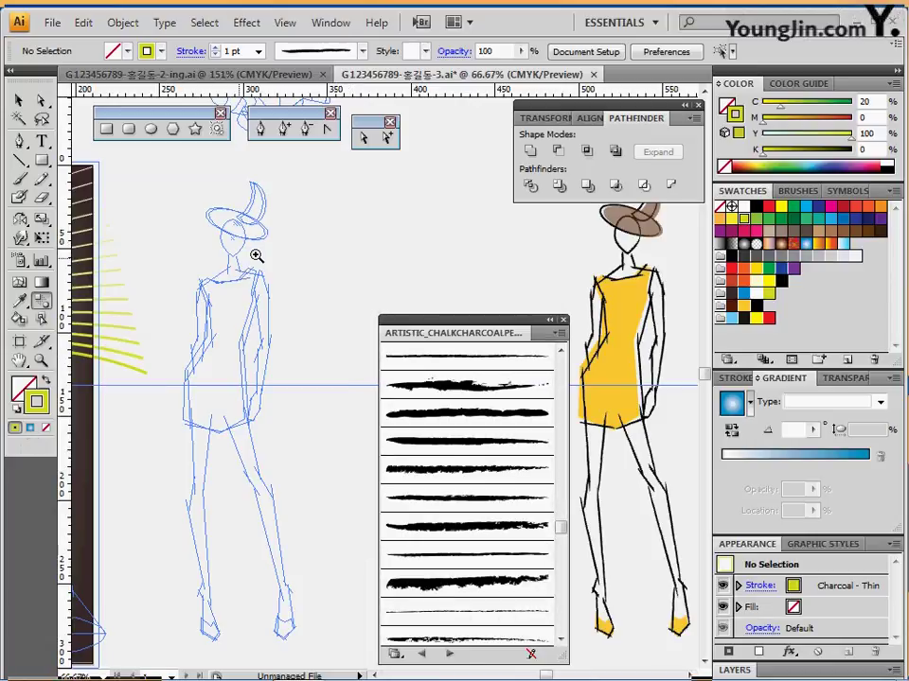
Draw a 15 mm wide, 22 mm high ellipse with a black stroke and no fill over the figure's head guide.
click(254, 255)
drag(301, 318, 155, 210)
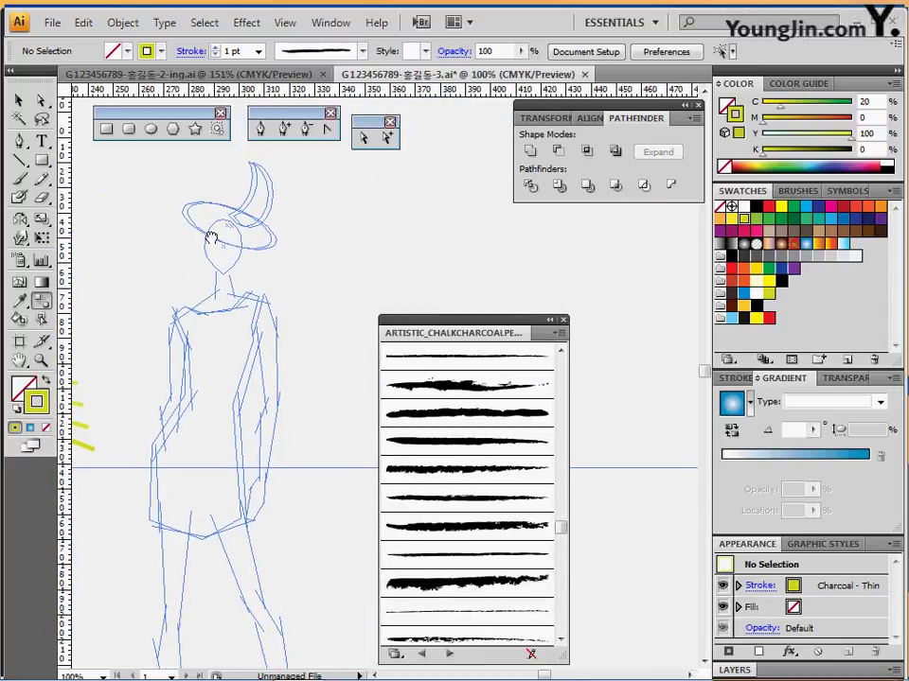
click(151, 129)
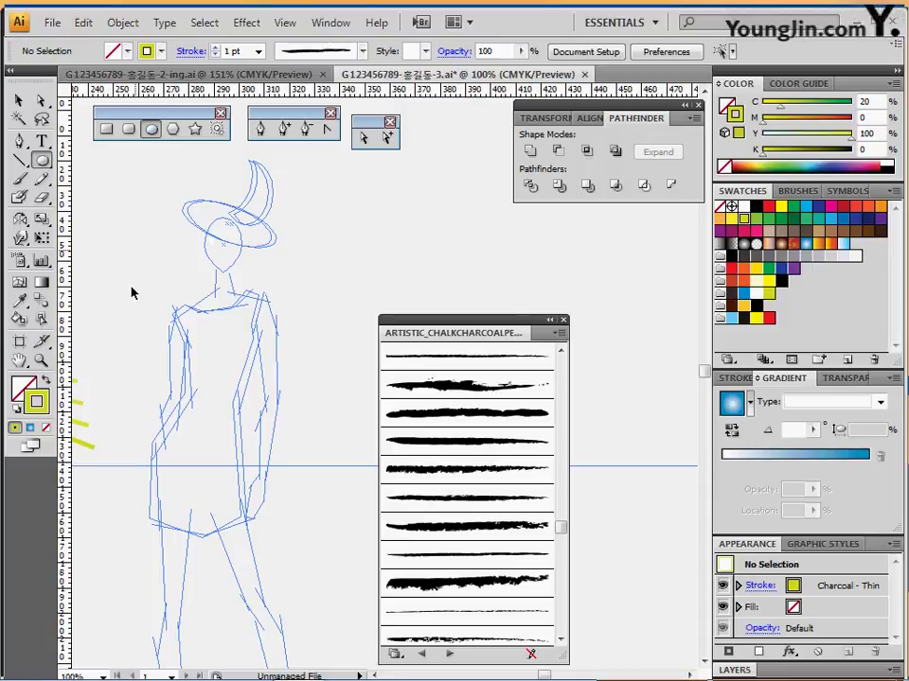
click(126, 51)
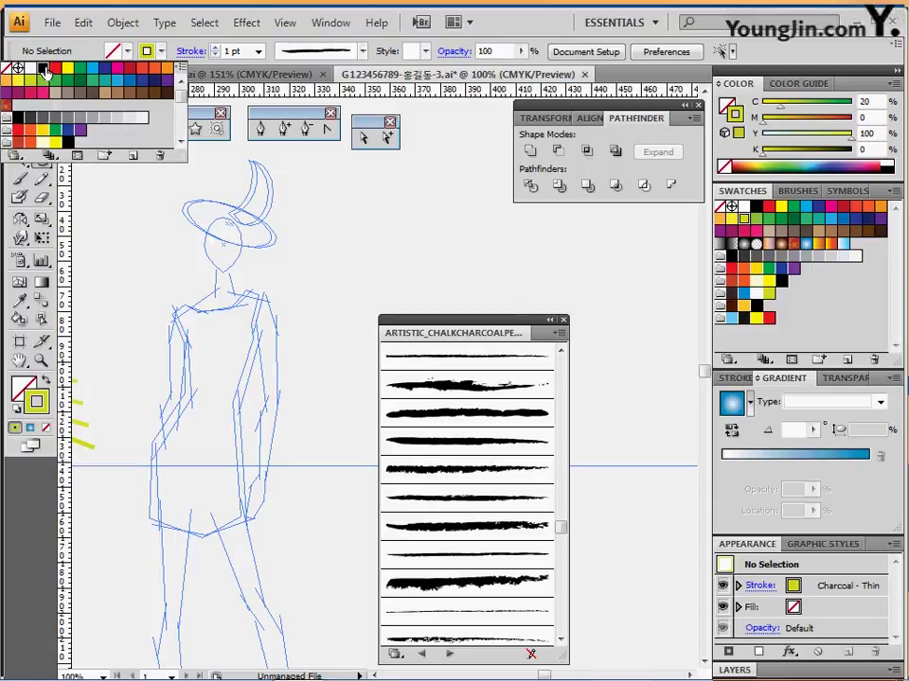
click(46, 71)
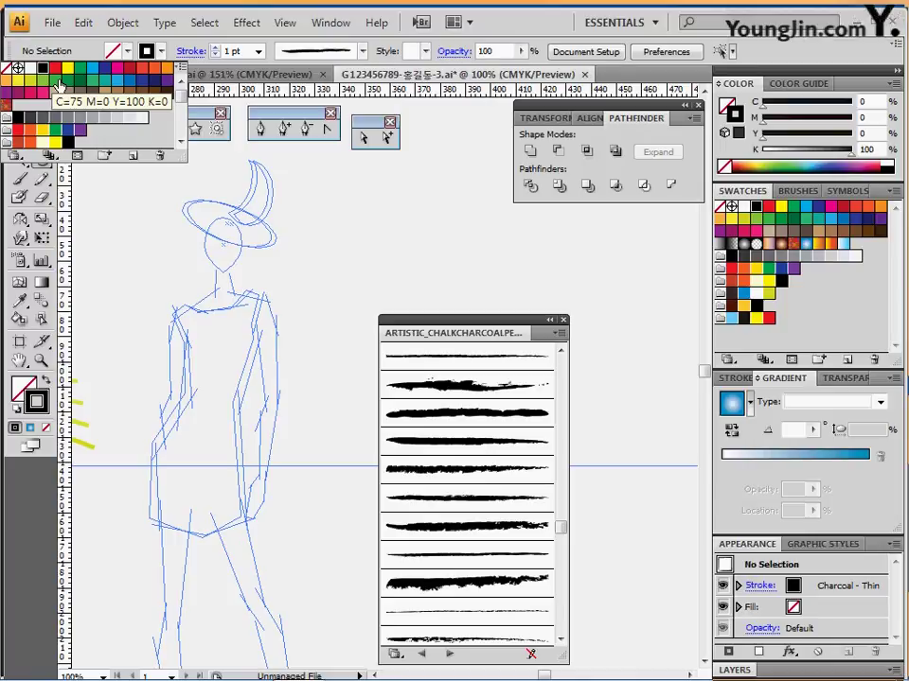
click(204, 232)
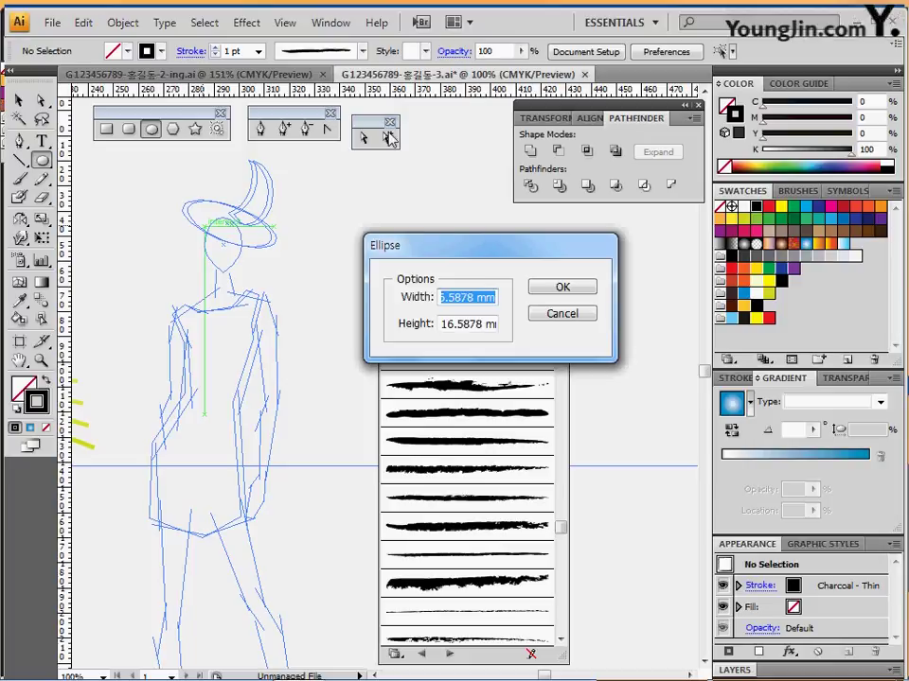
text(15)
key(Tab)
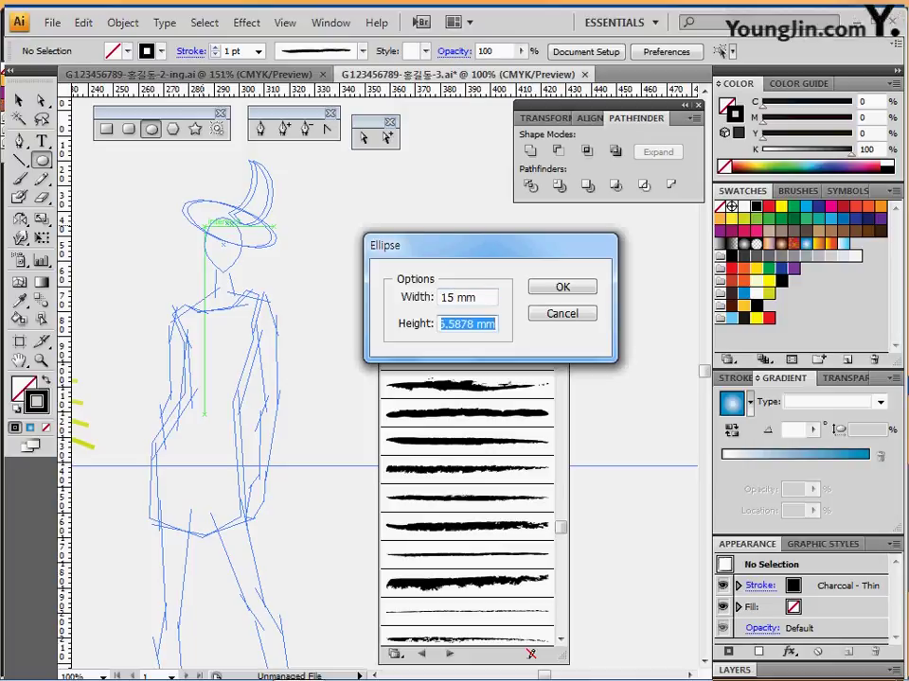
text(22)
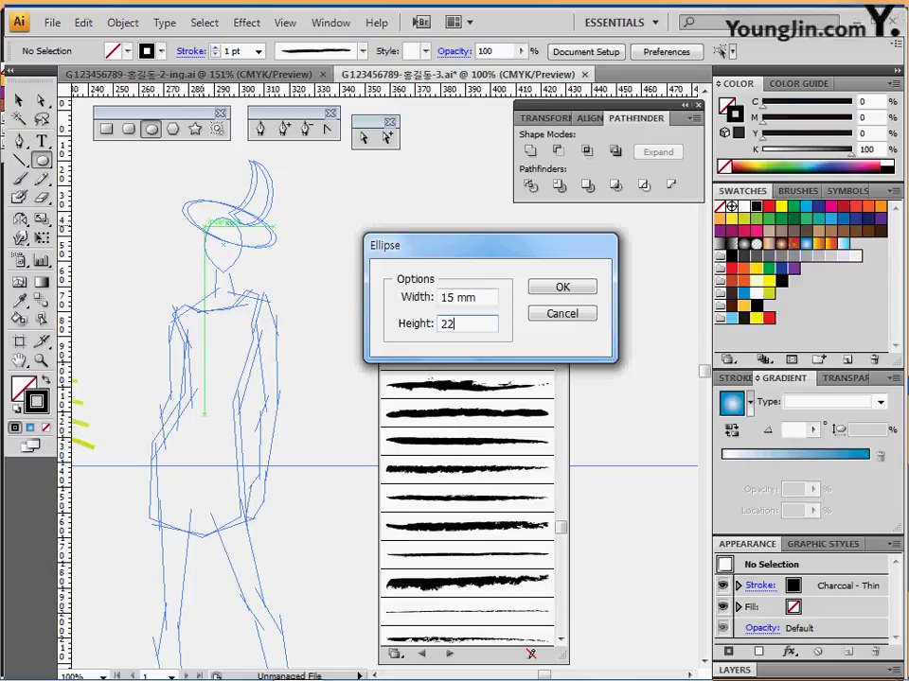
key(Return)
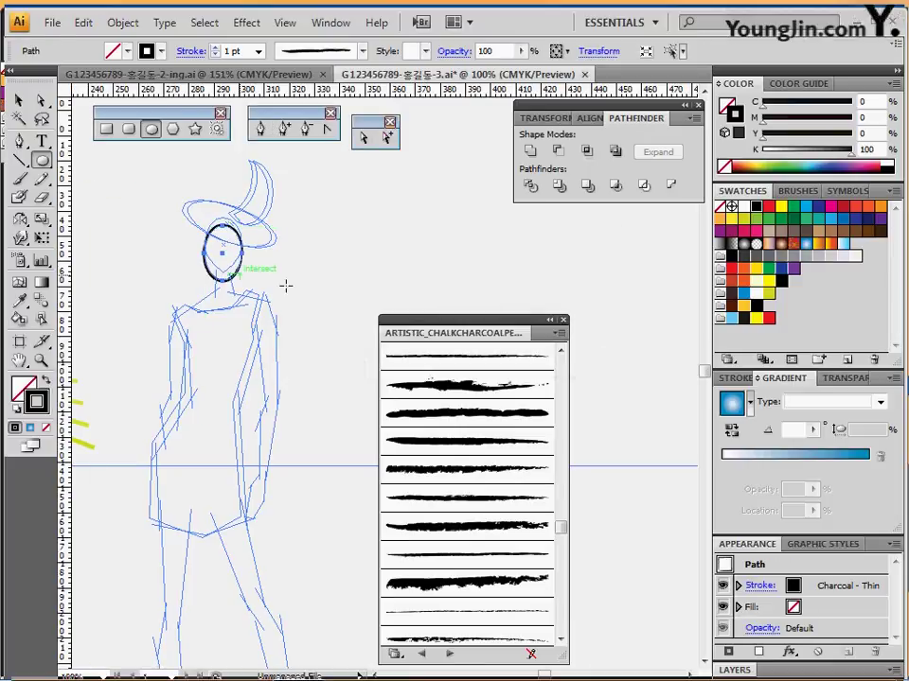
Convert the lowest anchor point of the head ellipse to a corner to form a pointed chin.
ctrl+click(247, 253)
drag(327, 380, 208, 251)
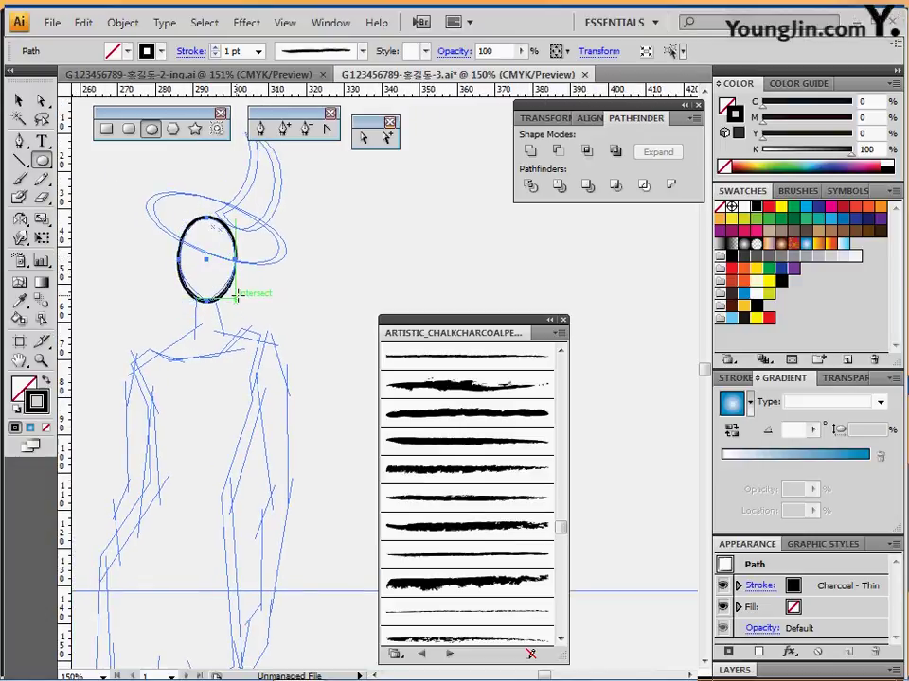
click(328, 128)
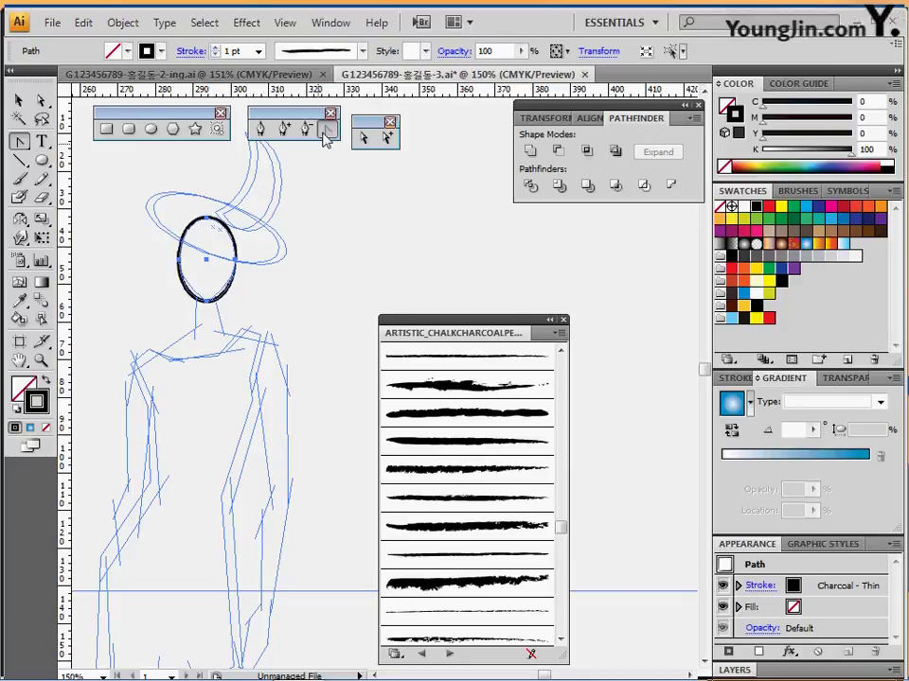
click(208, 302)
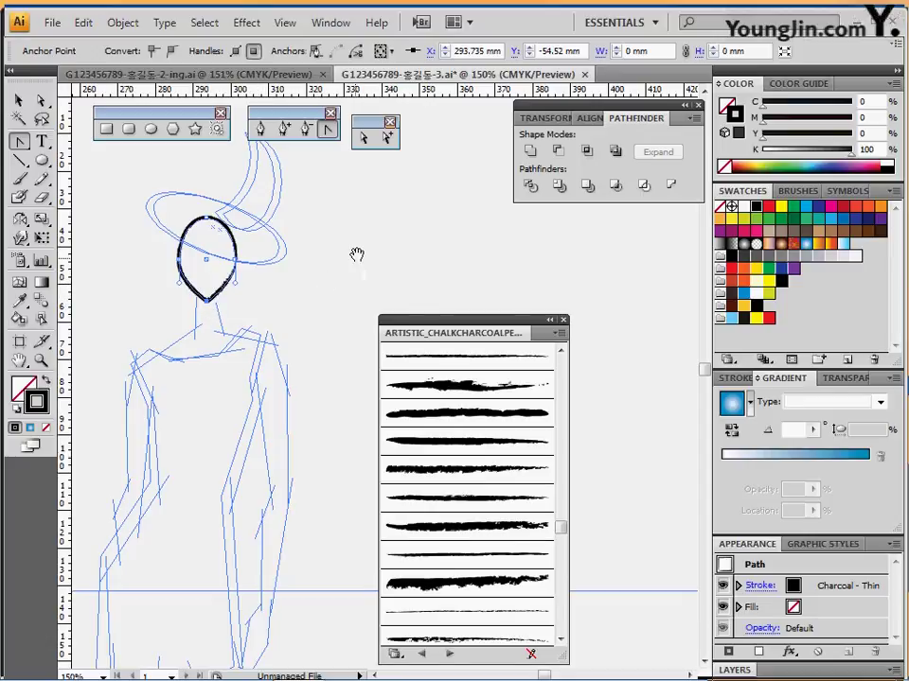
Move the charcoal brush library farther away from the figure guides to clear the tracing area.
drag(338, 292, 343, 265)
drag(427, 331, 532, 303)
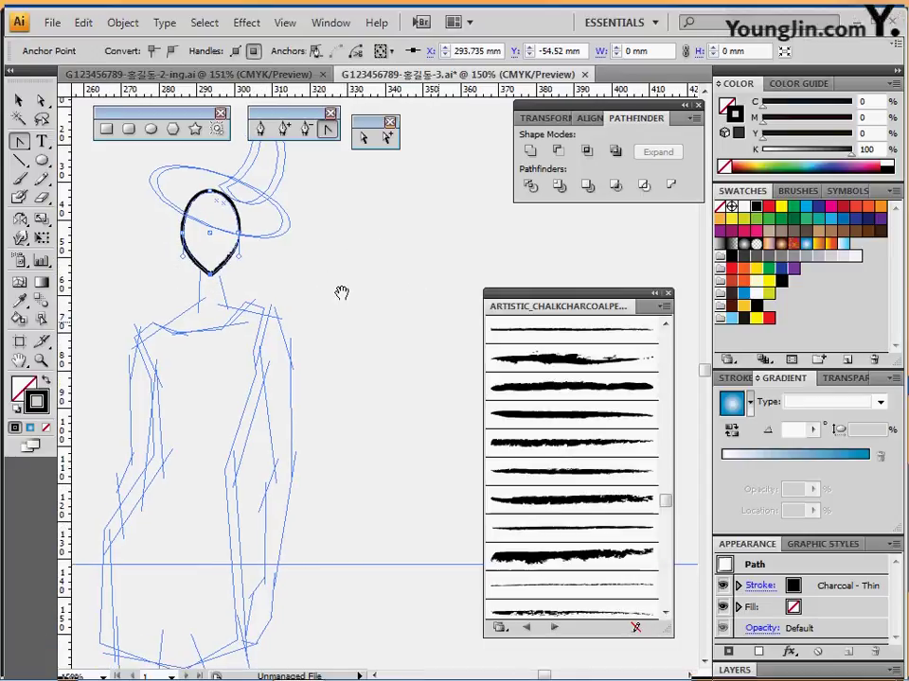
mouse_move(341, 291)
mouse_down()
mouse_move(361, 304)
mouse_move(377, 256)
mouse_up()
ctrl+alt+click(373, 282)
mouse_move(341, 321)
mouse_down()
mouse_move(275, 237)
mouse_move(224, 213)
mouse_up()
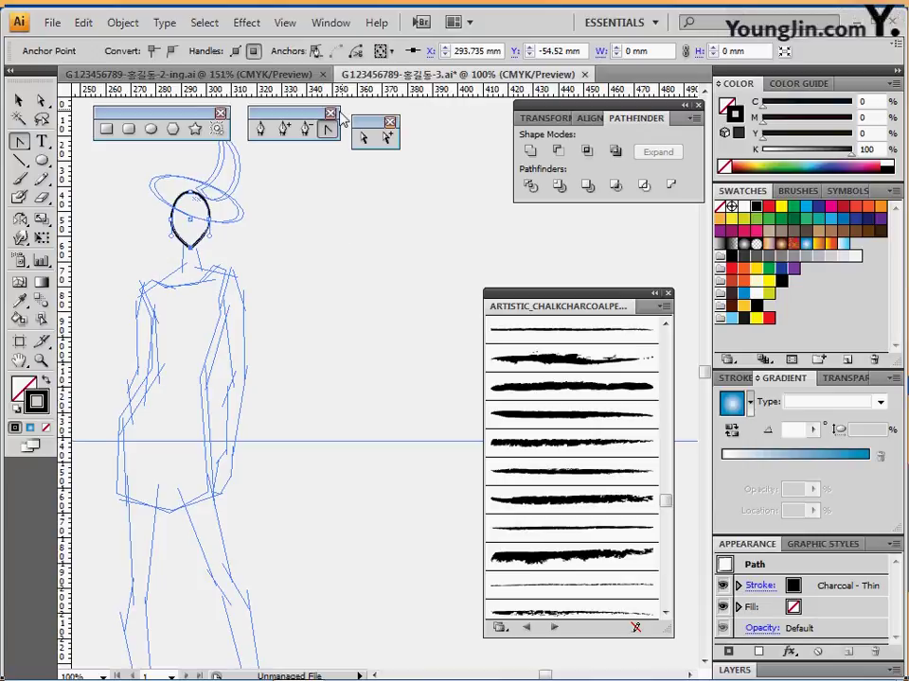
Trace the figure's neck, shoulder and outer arm down to the wrist over the guides with straight Charcoal - Thin line segments.
click(19, 160)
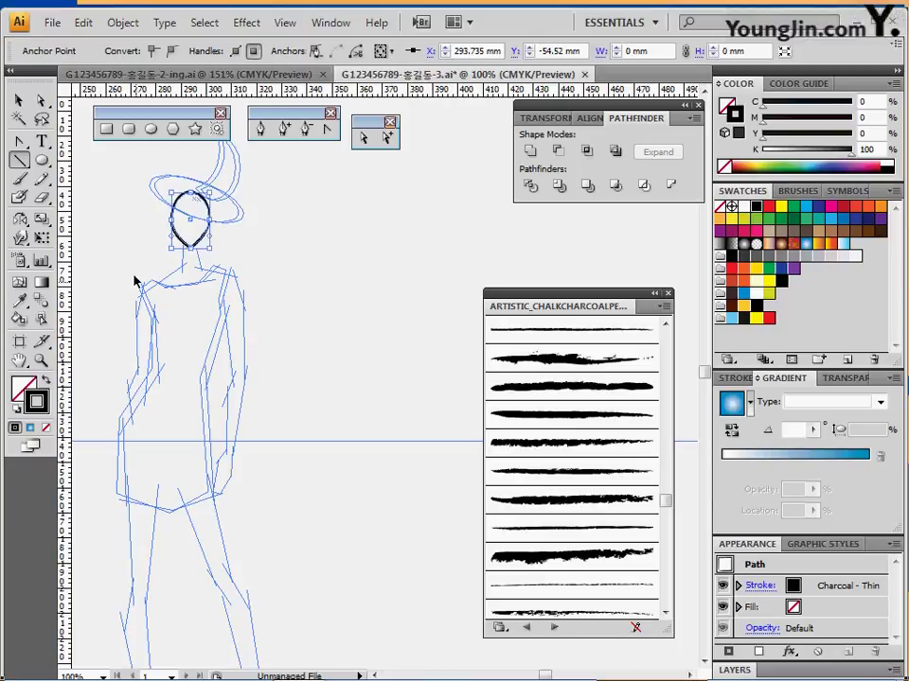
ctrl+click(204, 318)
mouse_move(182, 243)
mouse_down()
mouse_move(181, 276)
mouse_move(142, 295)
mouse_move(152, 383)
mouse_up()
key(ctrl+z)
ctrl+click(166, 401)
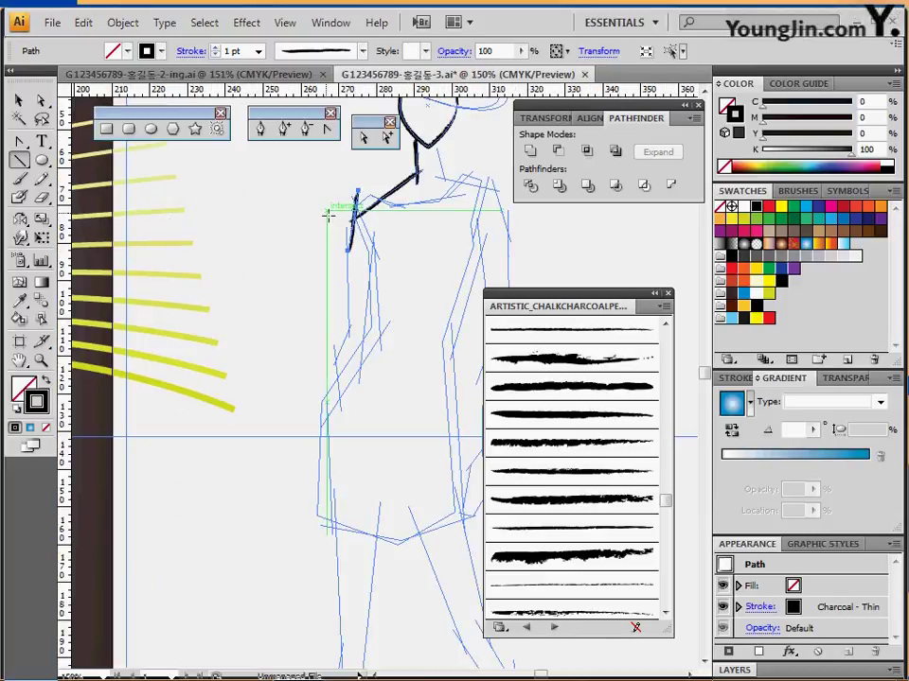
mouse_move(343, 221)
mouse_down()
mouse_move(344, 339)
mouse_move(350, 331)
mouse_up()
mouse_move(350, 331)
mouse_down()
mouse_move(331, 364)
mouse_move(341, 412)
mouse_up()
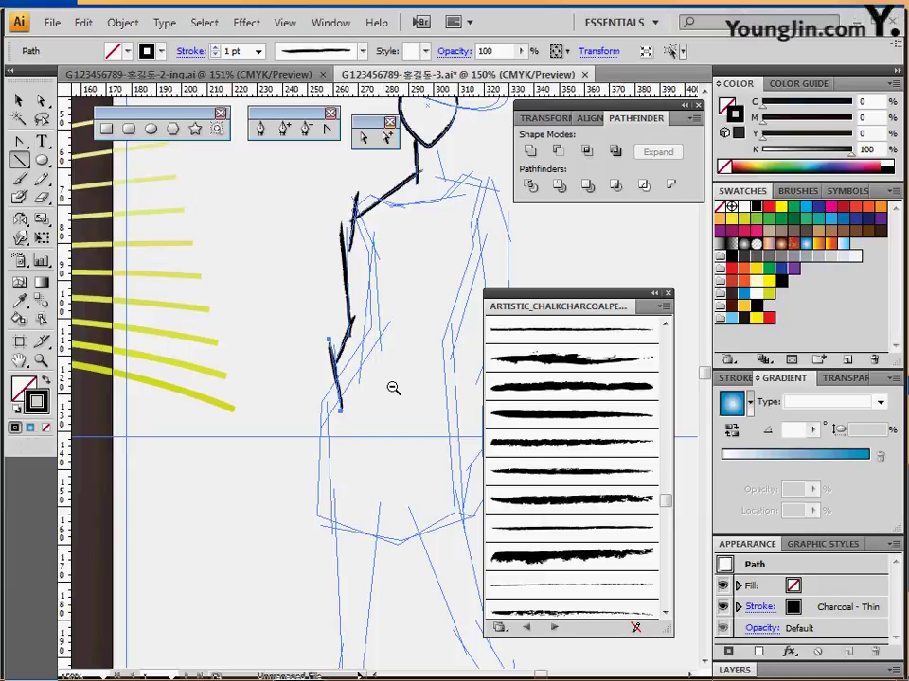
ctrl+alt+click(392, 387)
ctrl+alt+click(392, 387)
drag(388, 348, 300, 299)
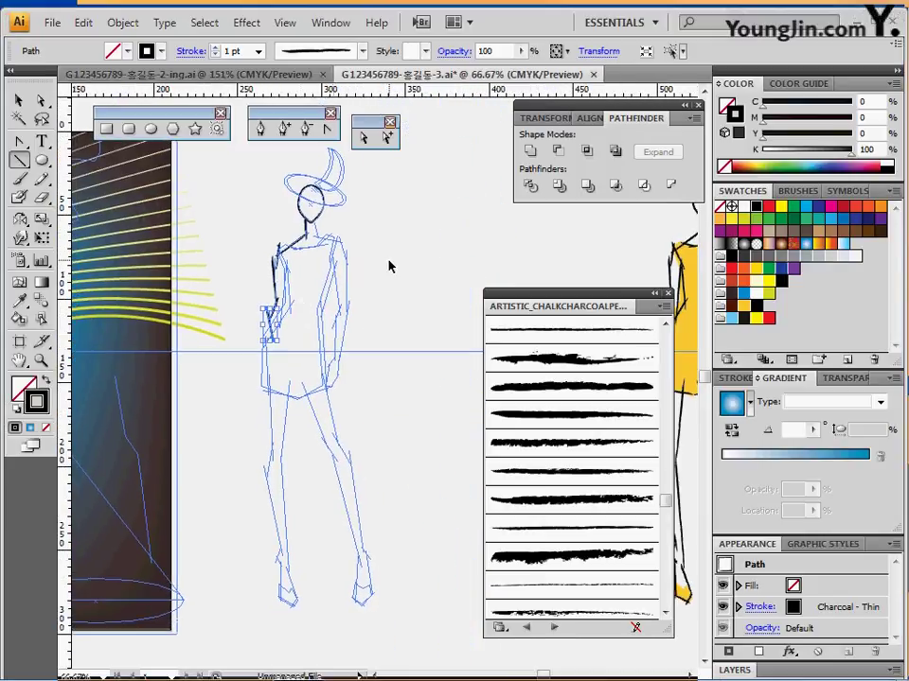
ctrl+click(272, 399)
ctrl+click(273, 404)
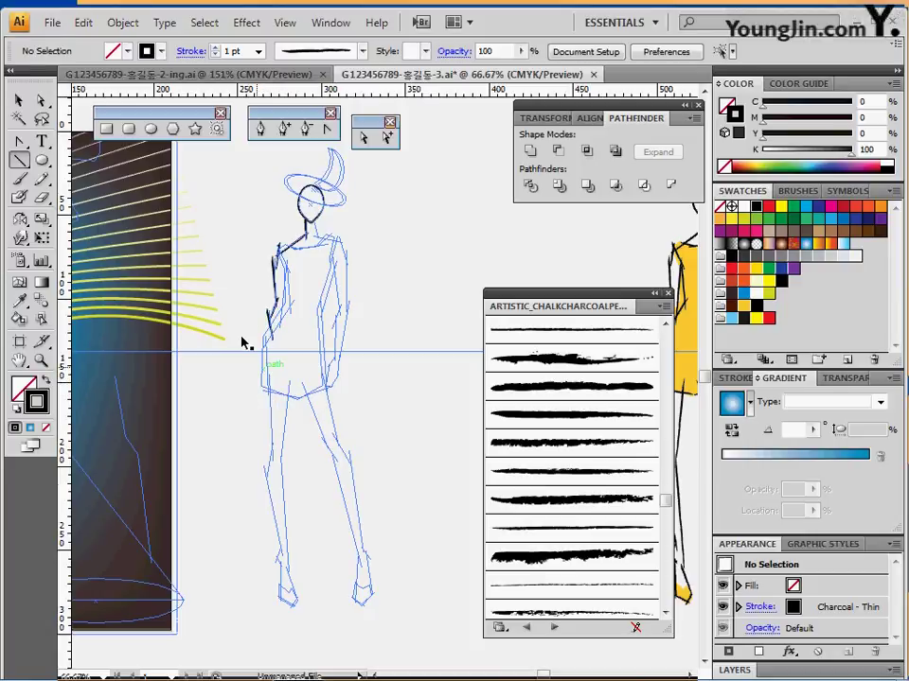
drag(252, 234, 322, 339)
key(ctrl+a)
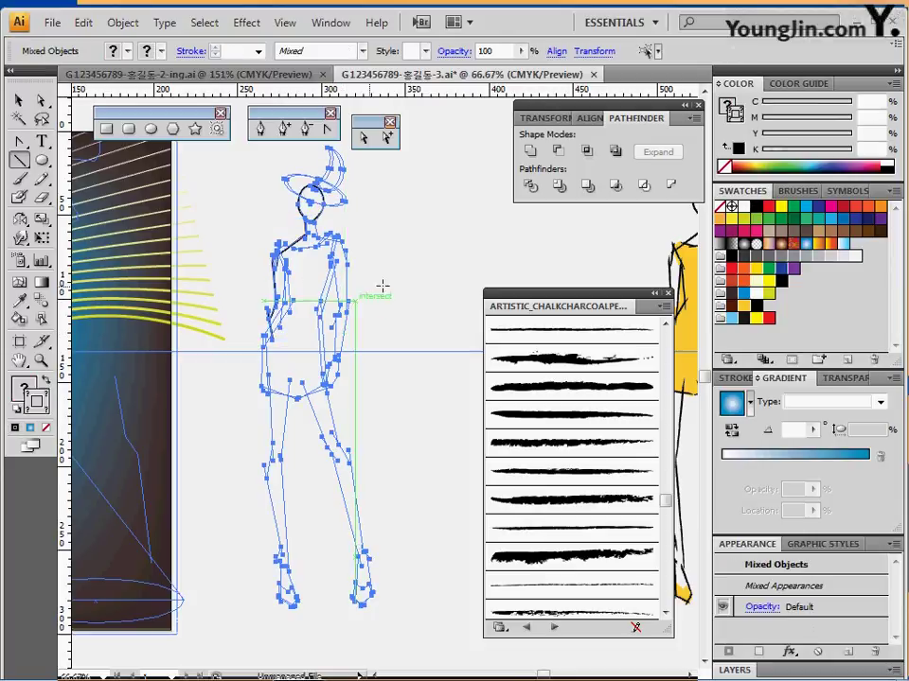
key(ctrl+shift+a)
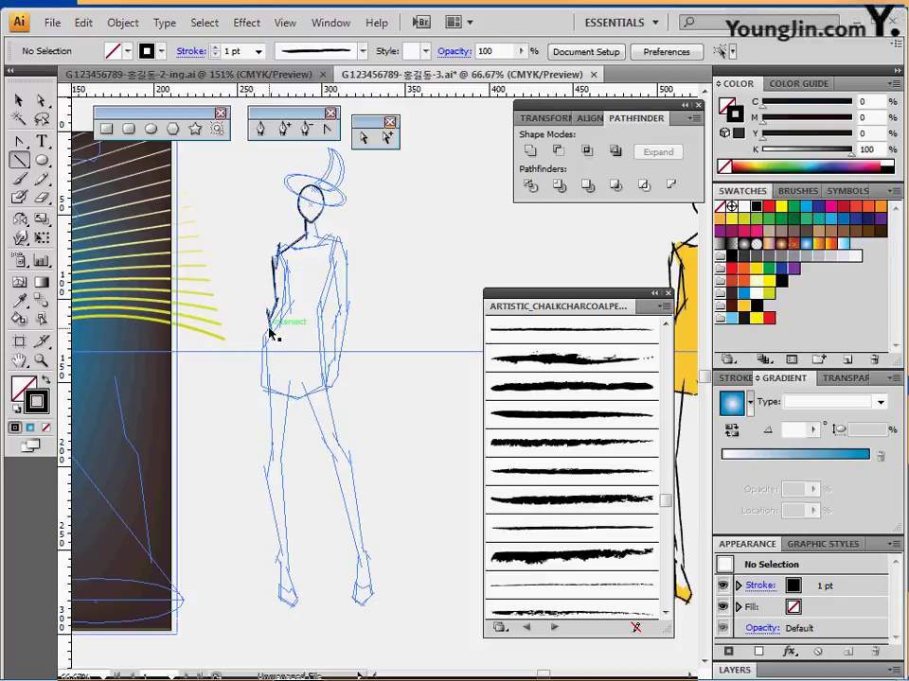
ctrl+click(269, 330)
ctrl+shift+click(275, 280)
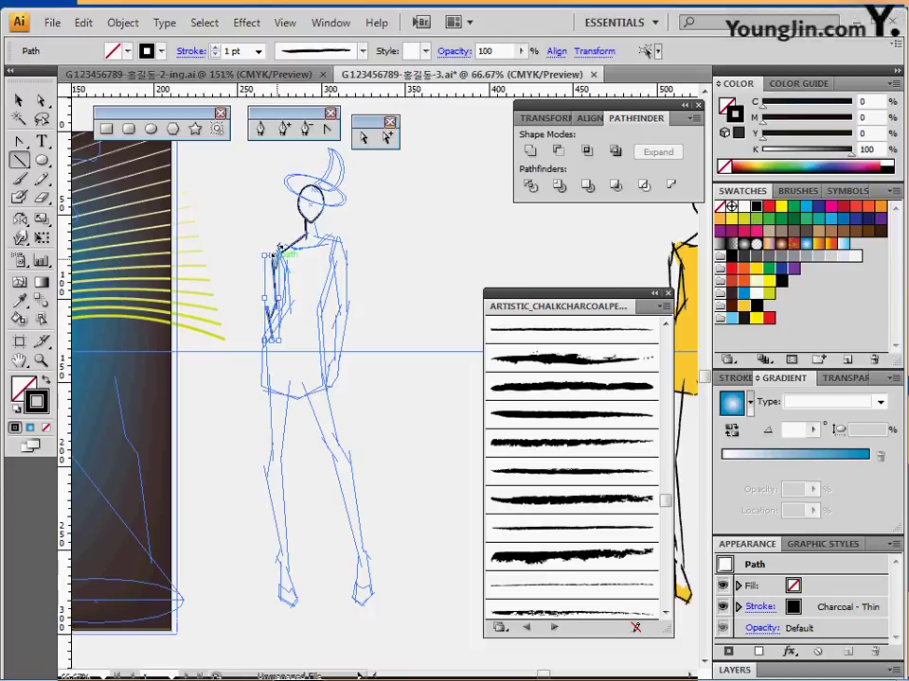
ctrl+shift+click(280, 243)
ctrl+click(270, 237)
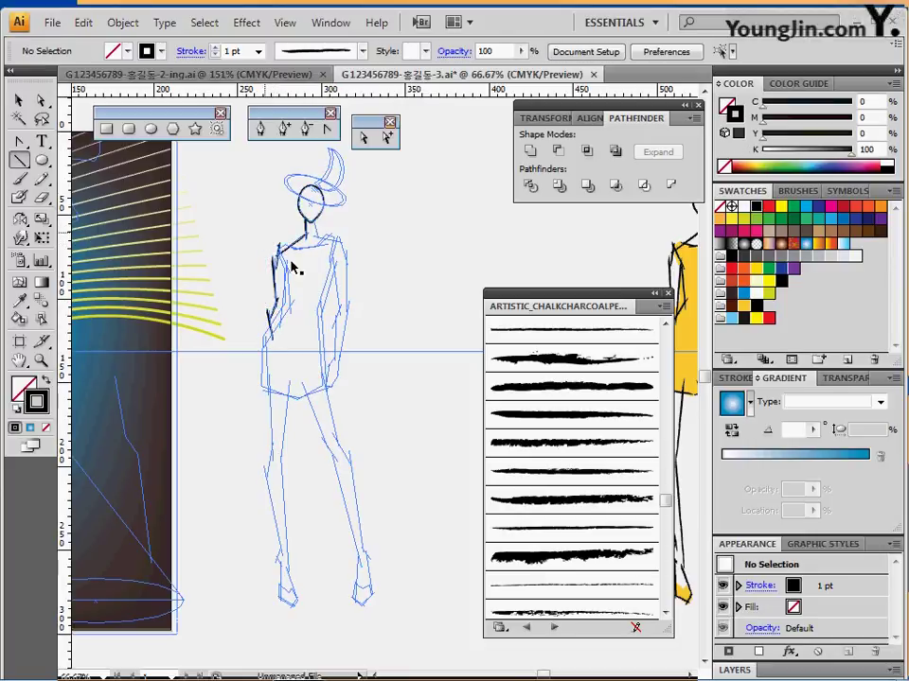
Select the figure guides and release them back into ordinary filled and stroked artwork.
click(282, 258)
mouse_move(246, 244)
mouse_down()
mouse_move(378, 458)
mouse_move(388, 502)
mouse_up()
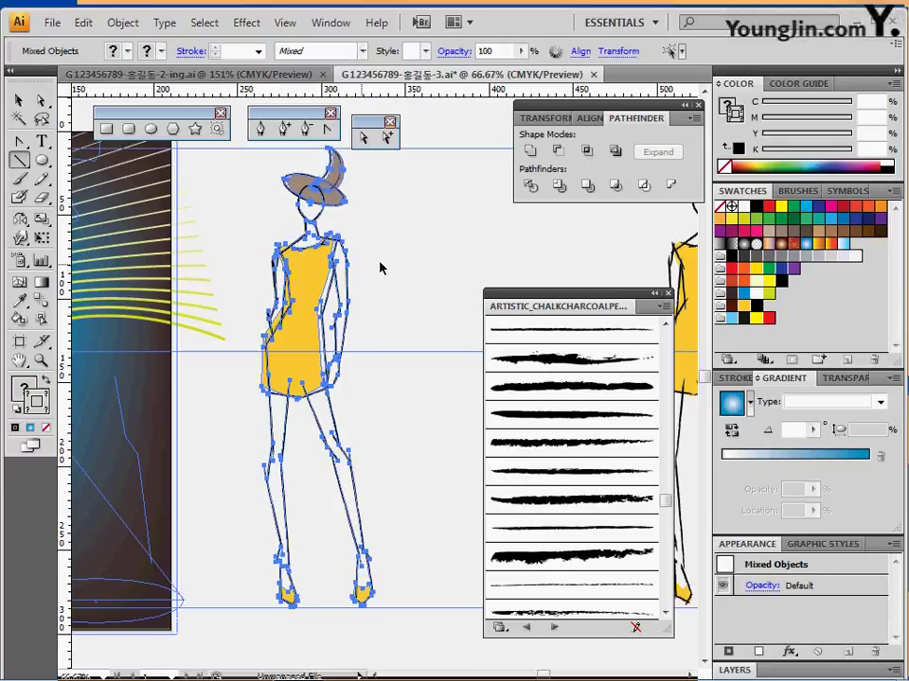
ctrl+click(381, 267)
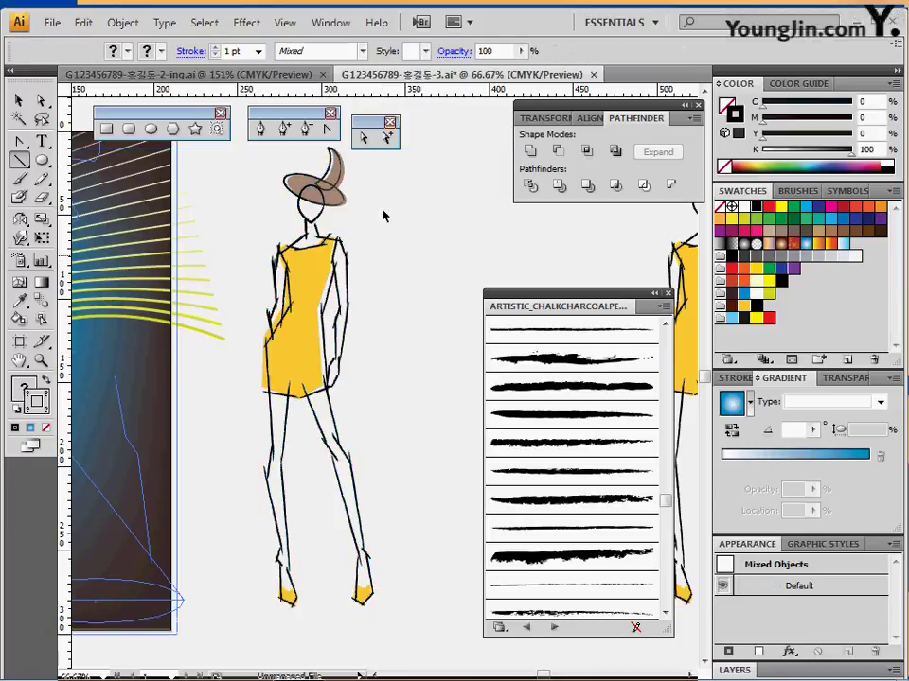
click(330, 213)
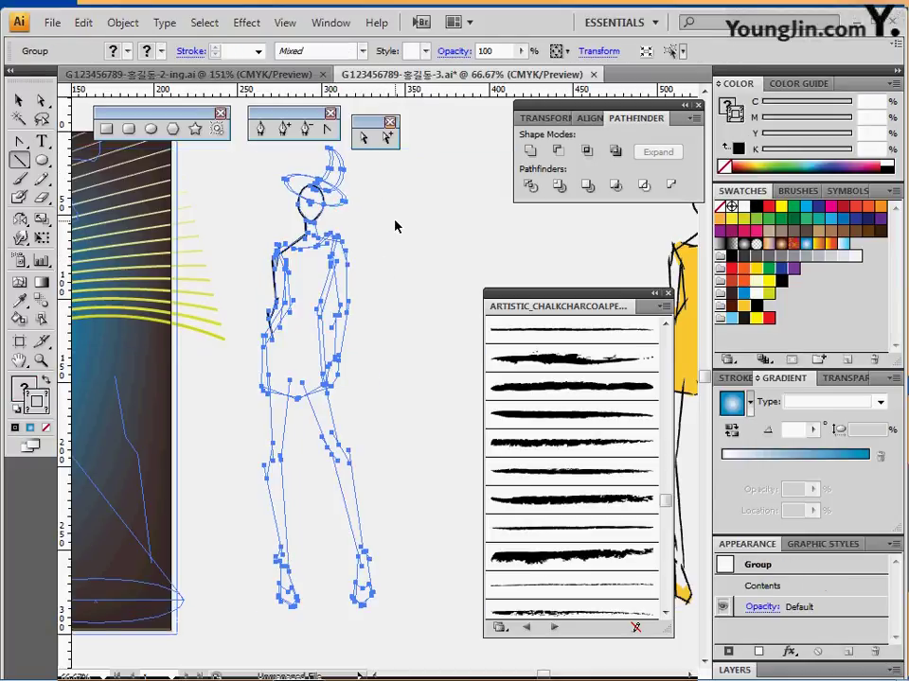
right_click(338, 196)
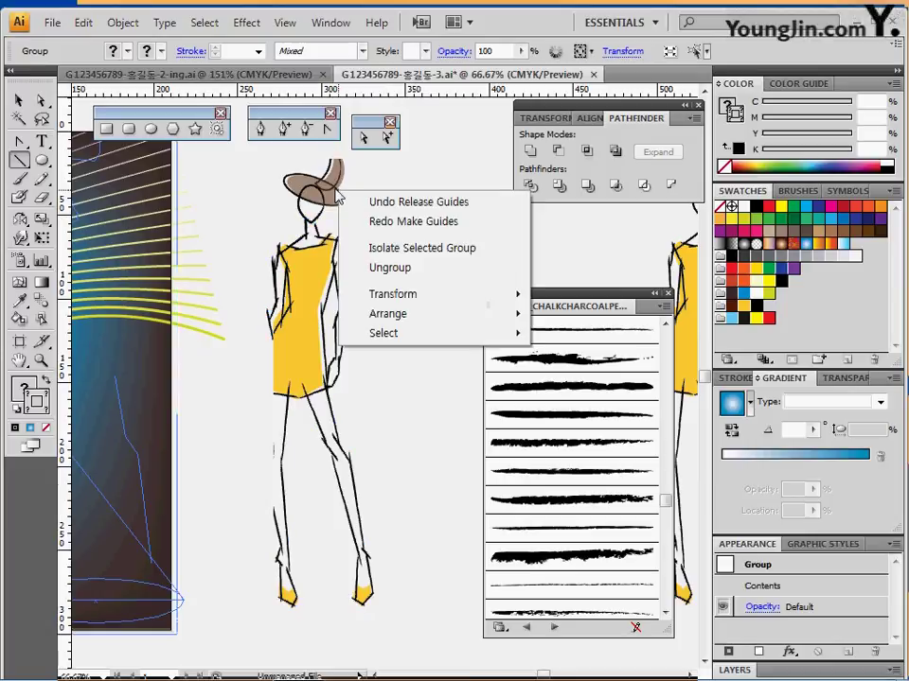
Ungroup the hat on the fashion figure and convert its brim and crown outlines into guides.
click(406, 272)
click(408, 247)
click(347, 185)
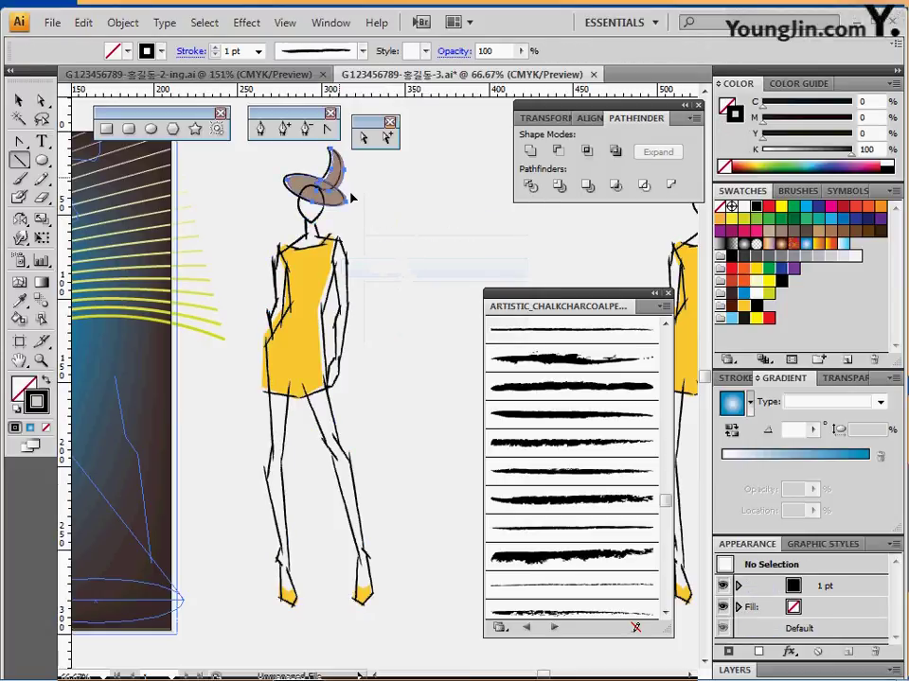
click(377, 285)
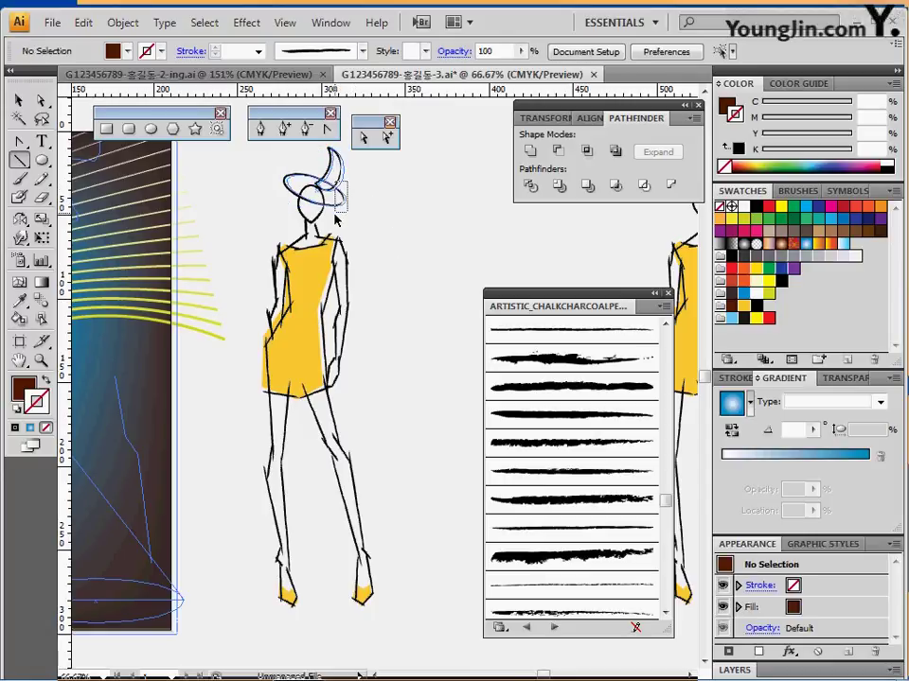
click(305, 193)
click(384, 275)
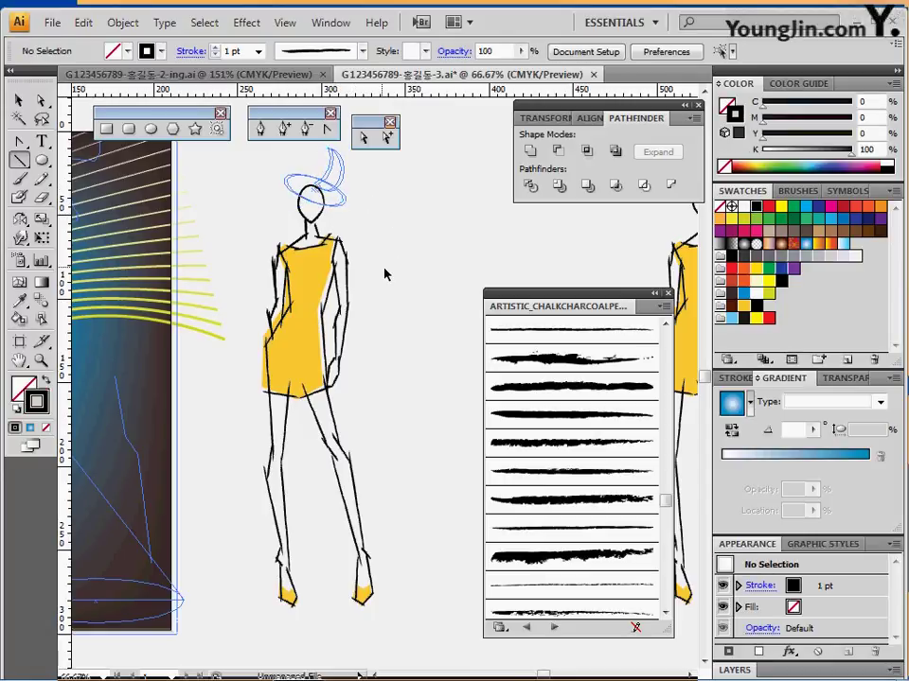
Try converting the yellow dress shape and the yellow shoe shapes into guides.
click(289, 376)
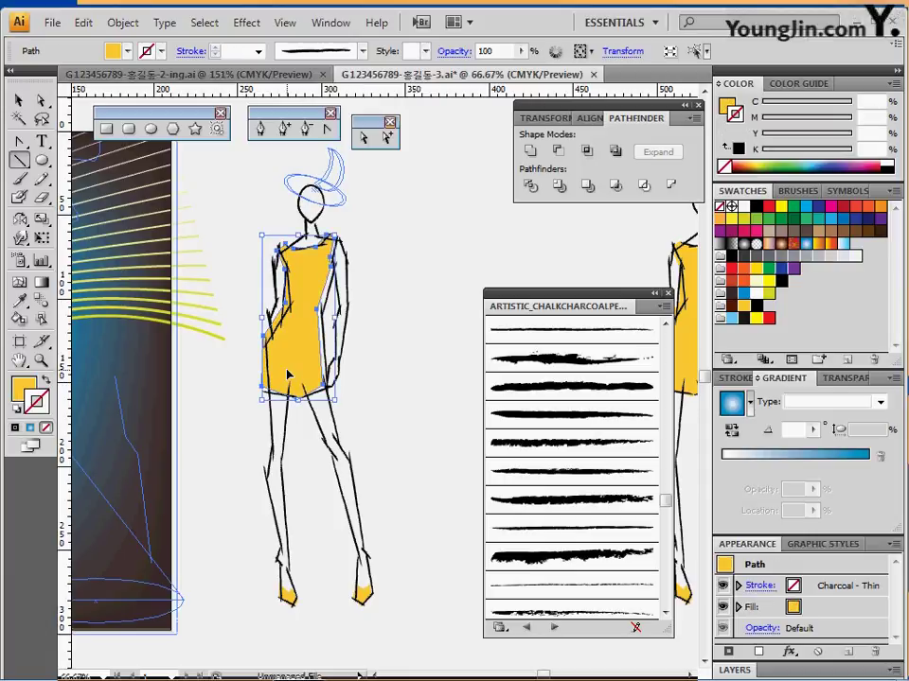
key(ctrl+5)
click(287, 601)
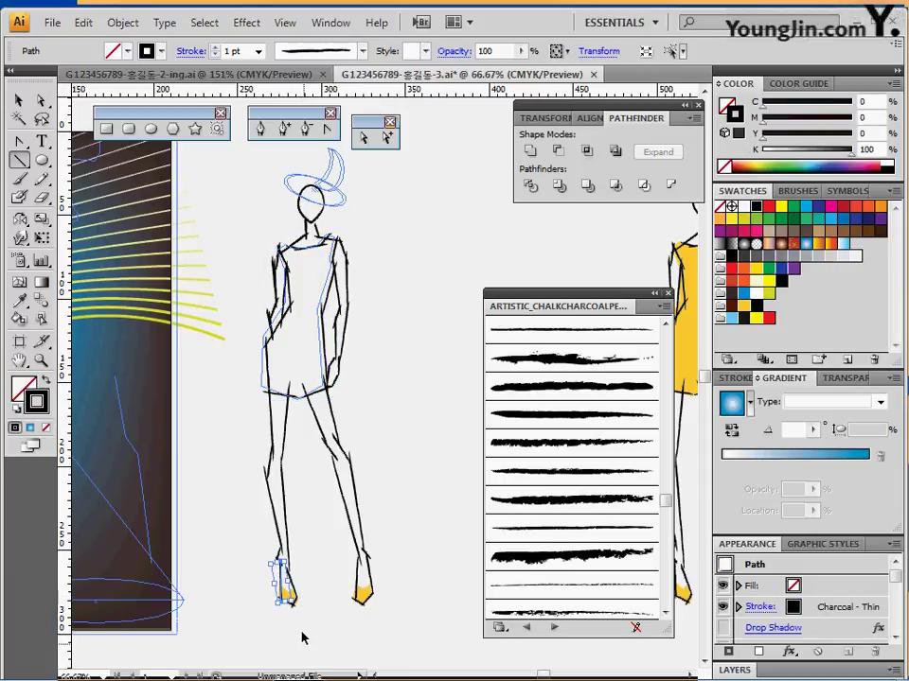
click(301, 639)
click(286, 595)
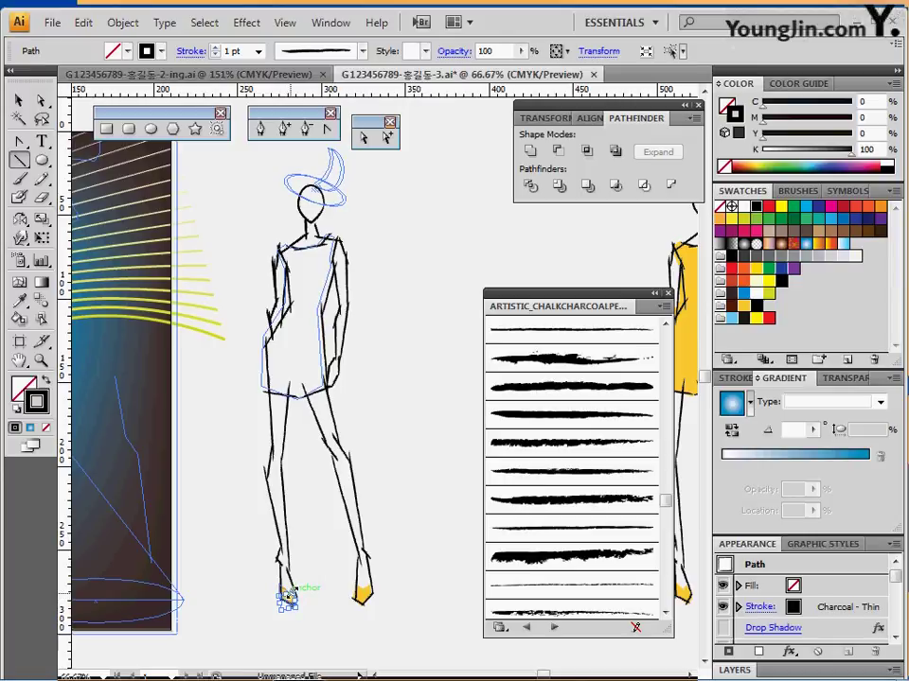
click(365, 600)
key(ctrl+5)
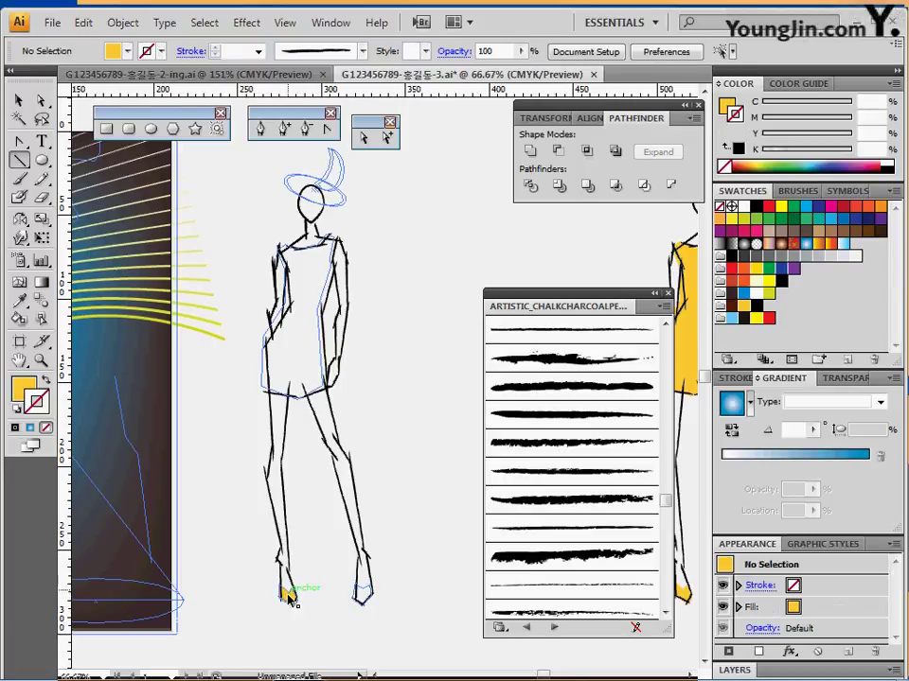
click(287, 596)
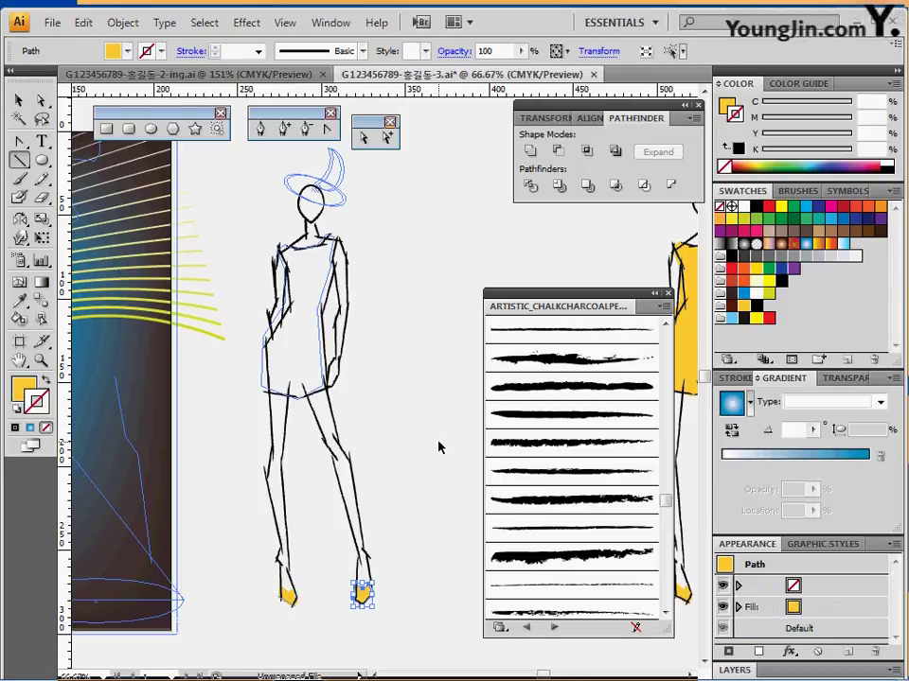
ctrl+click(404, 402)
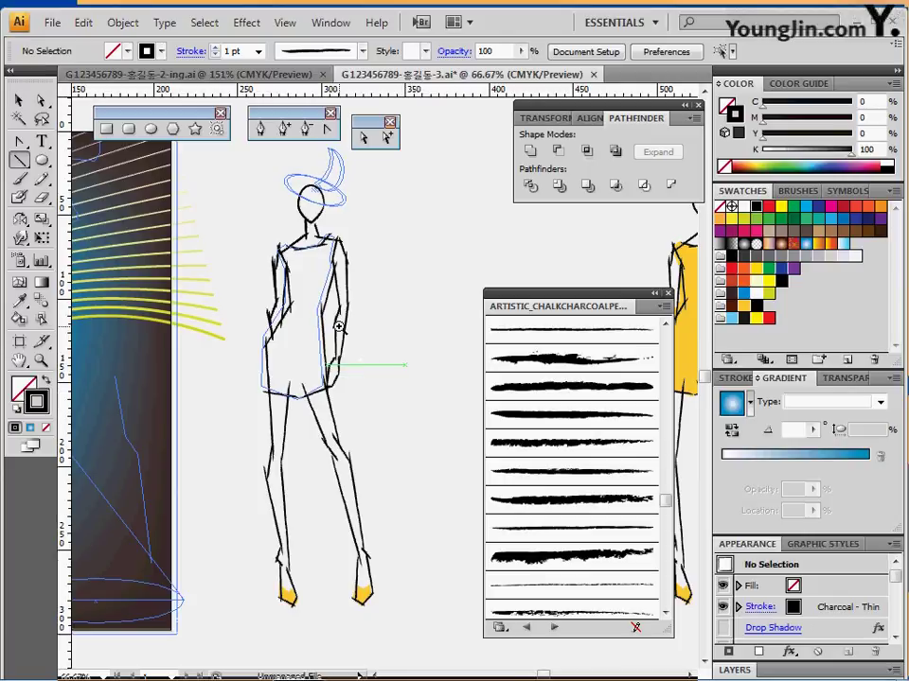
Examine the dress guide against the torso's charcoal outlines, with the Pen tool ready.
ctrl+click(339, 323)
drag(335, 379, 223, 291)
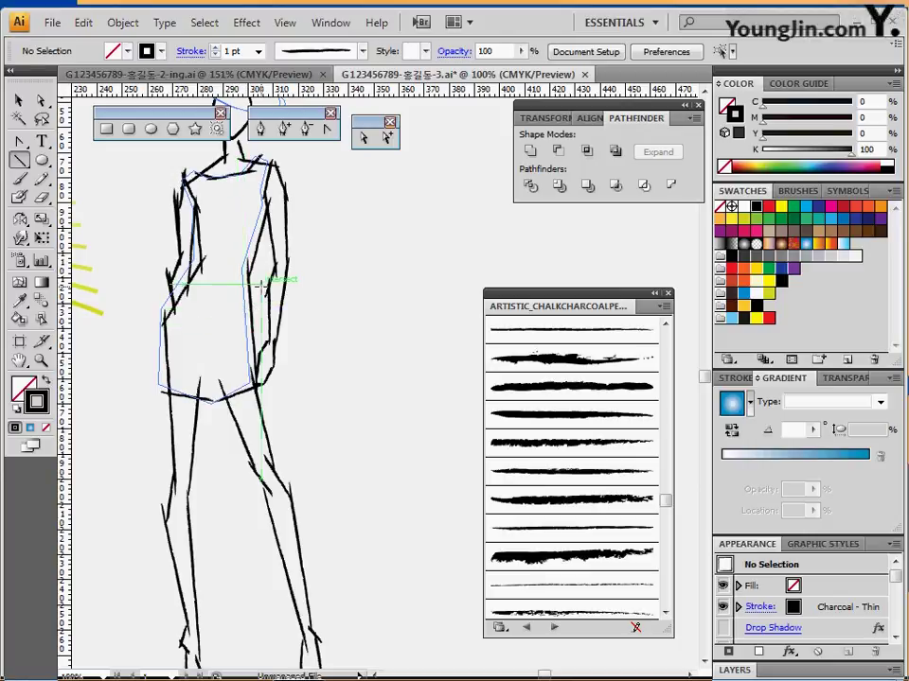
drag(248, 251, 245, 308)
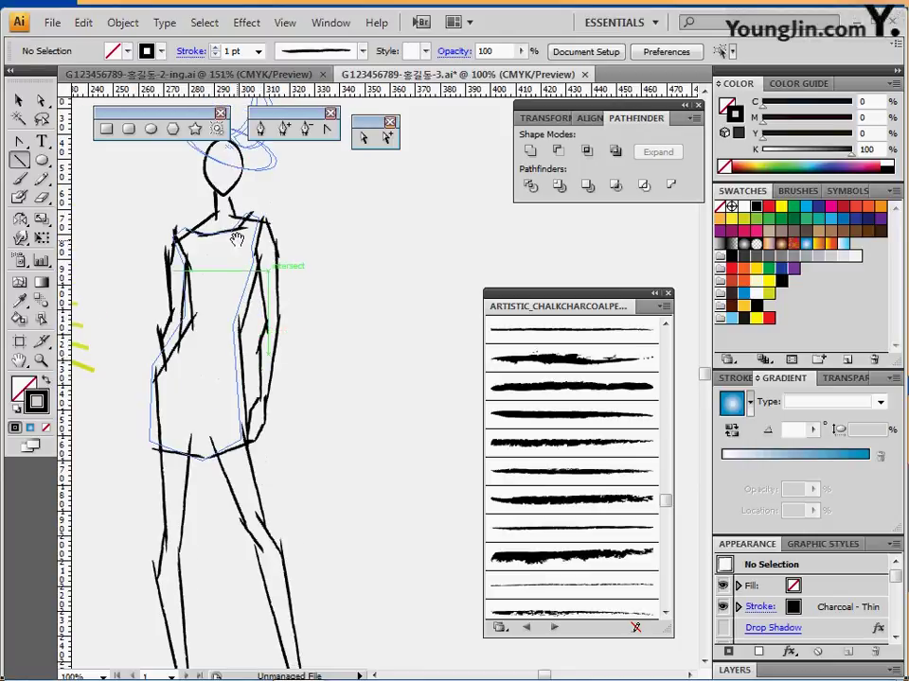
mouse_move(241, 209)
mouse_down()
mouse_move(238, 221)
mouse_move(237, 188)
mouse_up()
drag(242, 265, 244, 238)
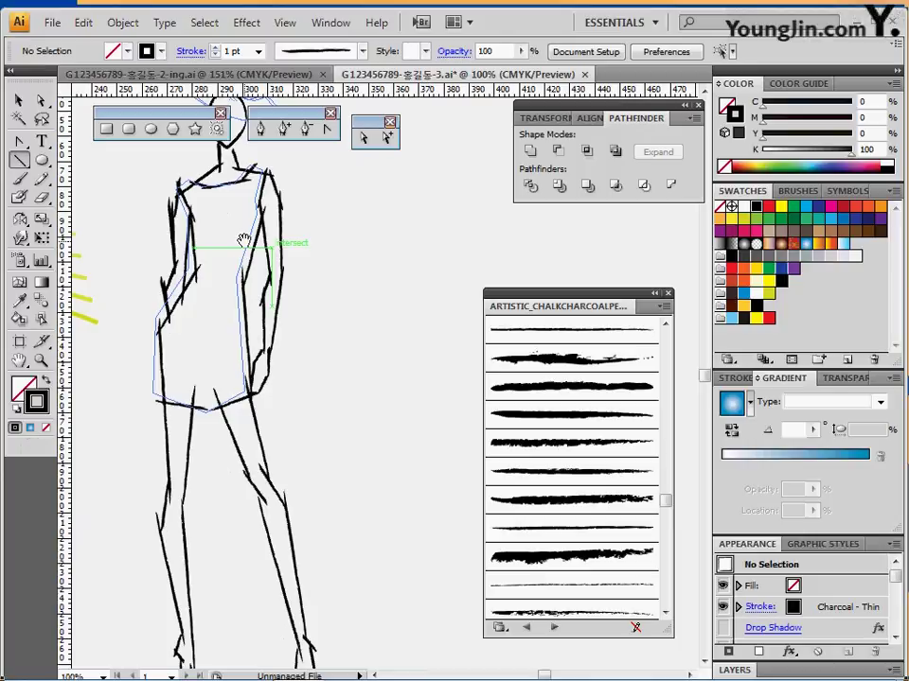
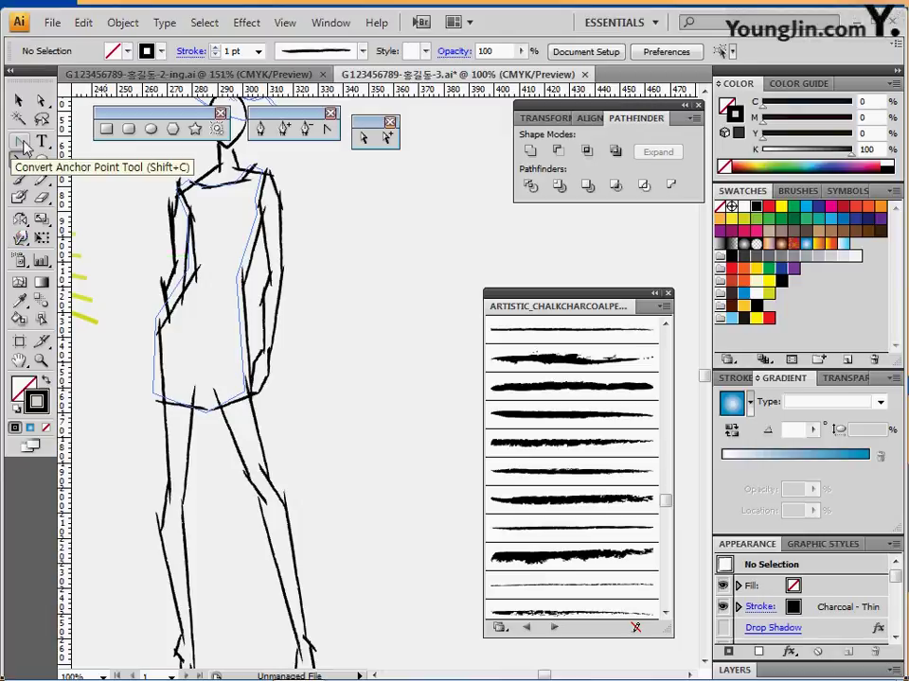
click(260, 128)
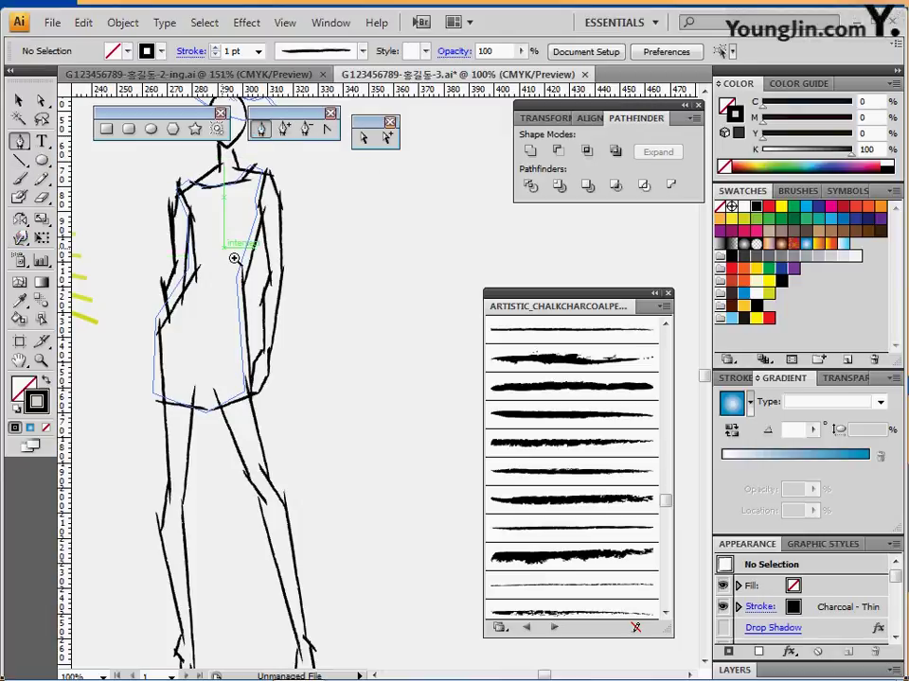
ctrl+click(276, 292)
drag(262, 236, 316, 290)
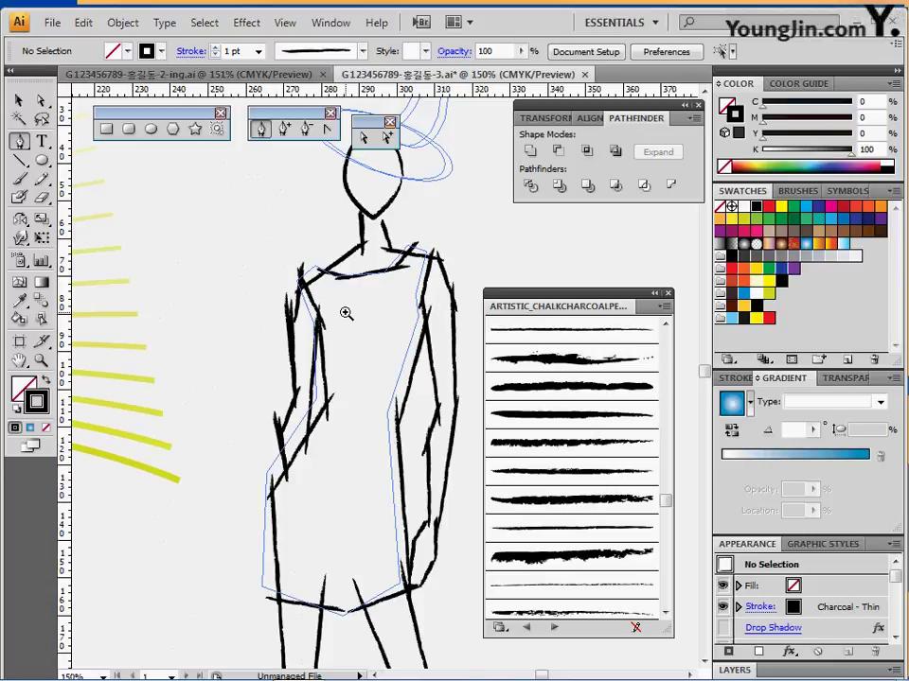
ctrl+click(345, 312)
drag(368, 337, 209, 197)
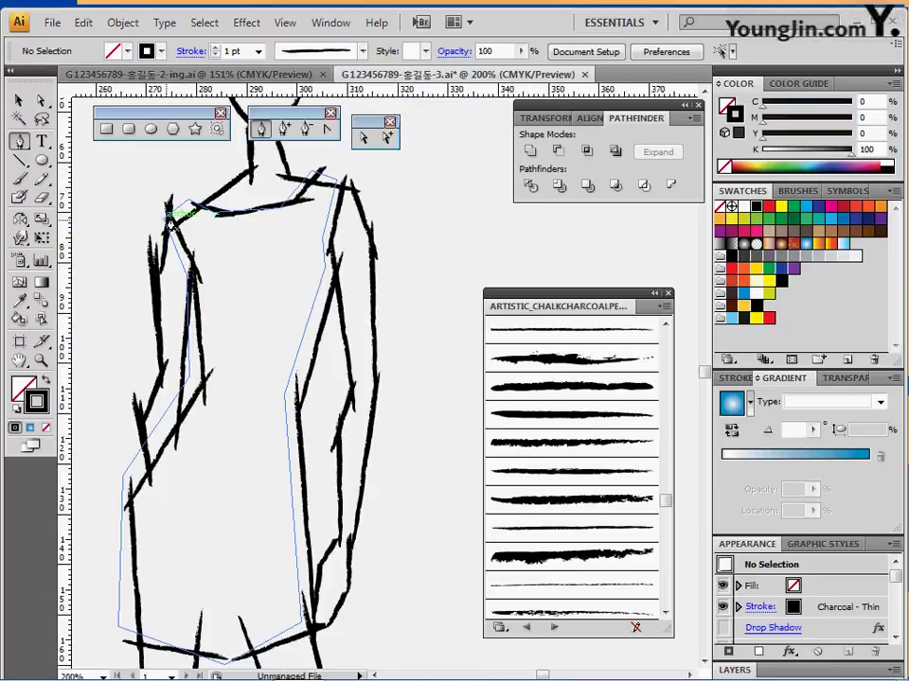
Try changing the dress shape's fill to C 0, M 0, Y 0, K 0, and undo the last change.
click(184, 212)
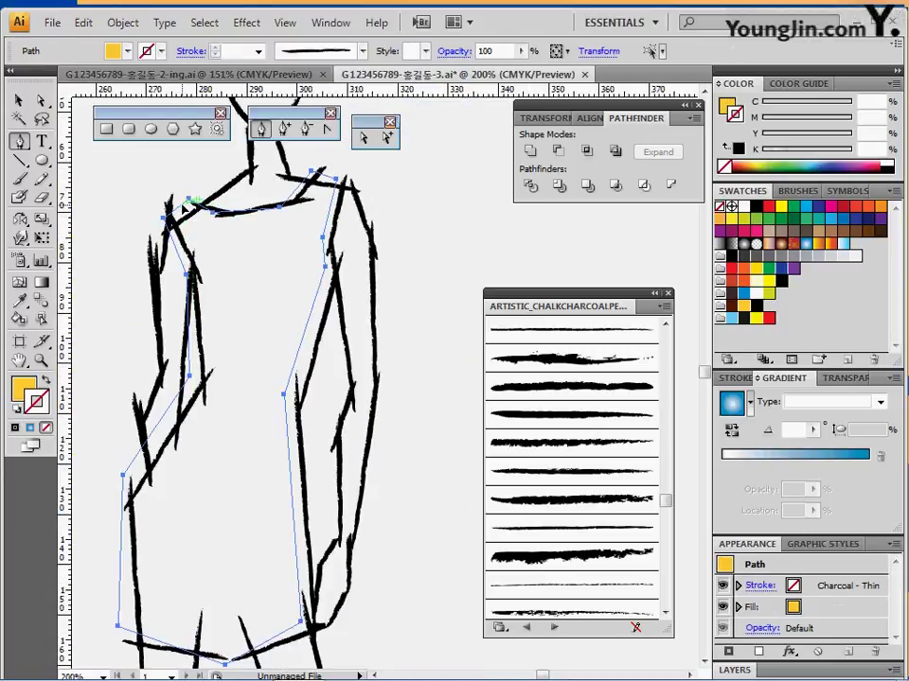
click(26, 389)
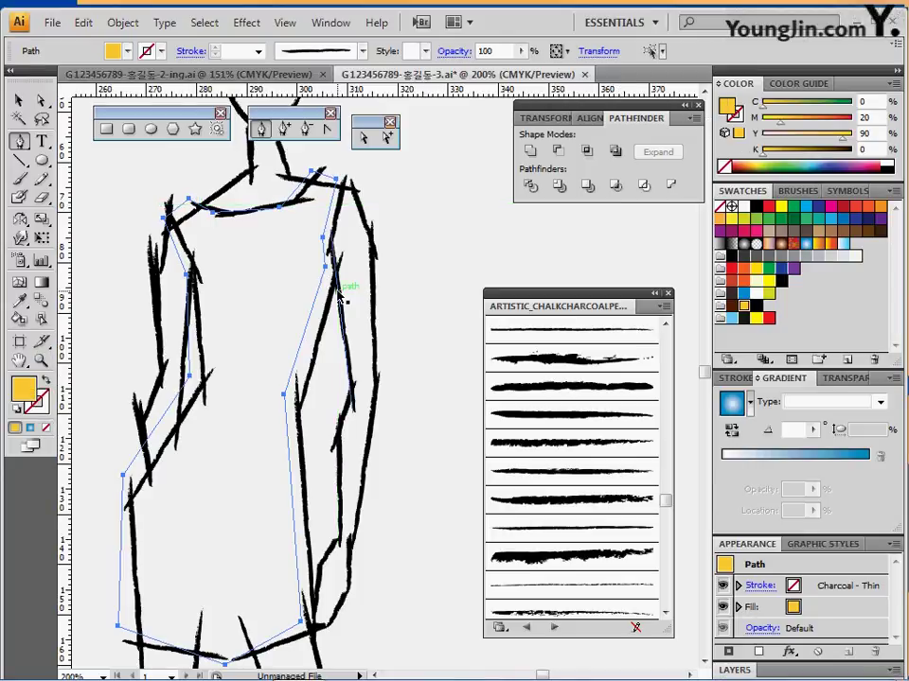
drag(876, 118, 857, 140)
double_click(864, 118)
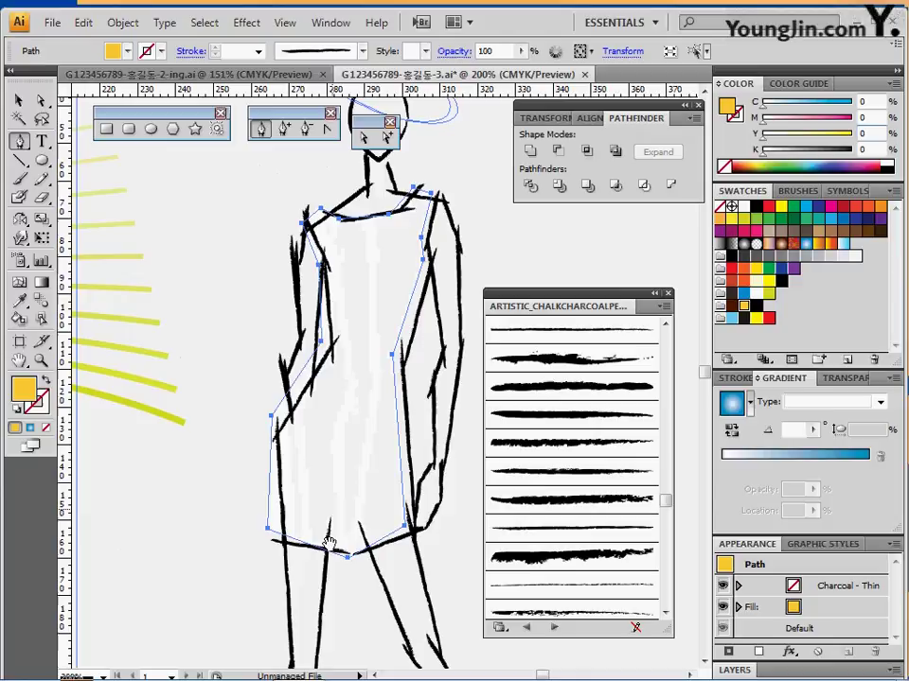
drag(328, 543, 310, 233)
drag(369, 381, 248, 465)
key(ctrl+z)
Examine how the yellow shoe shapes sit against their charcoal outlines.
drag(339, 481, 339, 326)
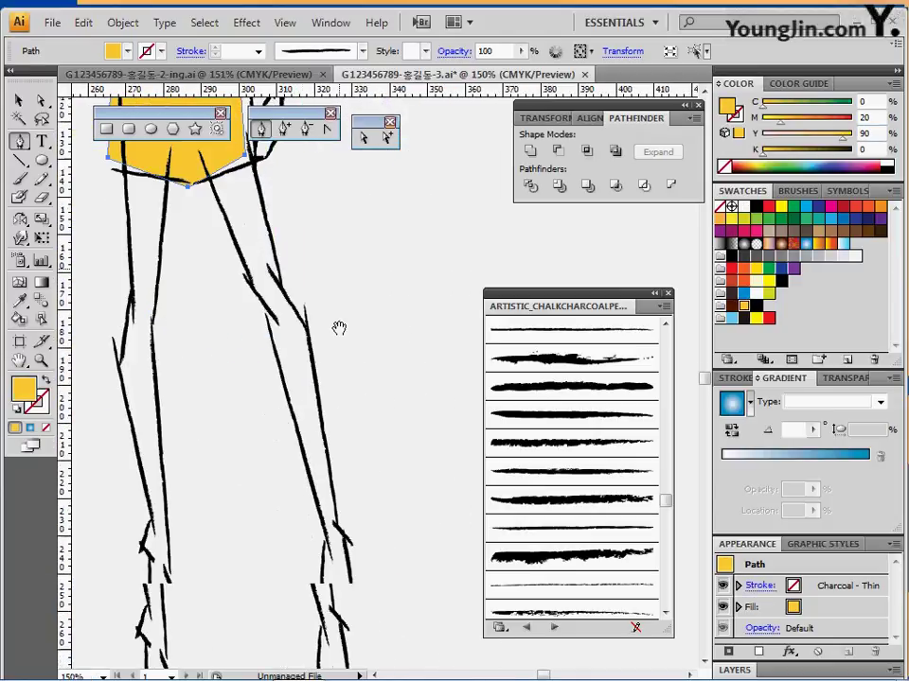
drag(299, 513, 302, 339)
ctrl+click(161, 442)
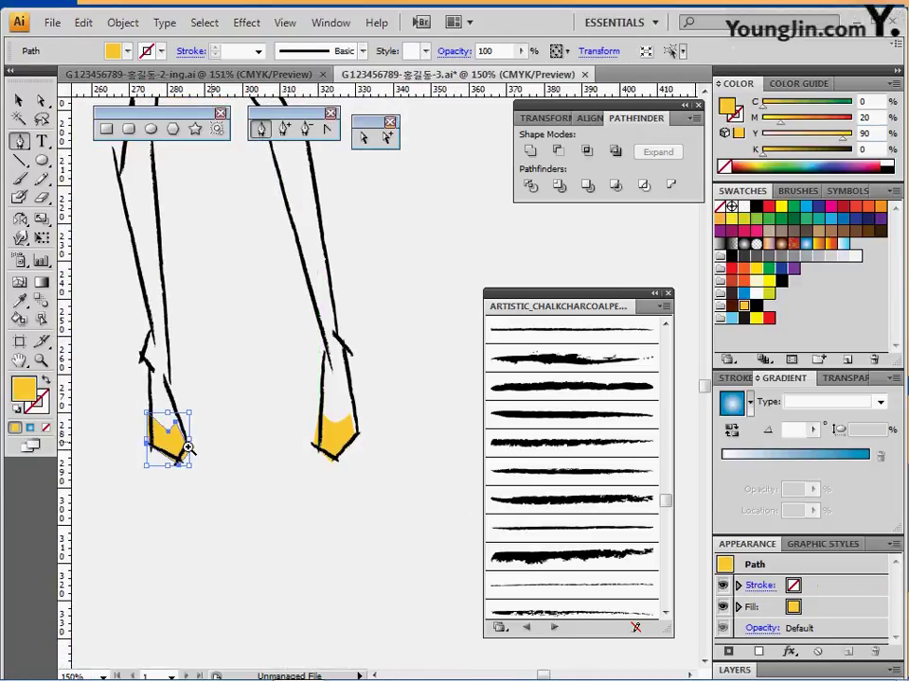
key(ctrl+space)
ctrl+click(190, 445)
ctrl+click(364, 360)
mouse_move(325, 372)
mouse_down()
mouse_move(289, 386)
mouse_move(135, 352)
mouse_up()
drag(537, 309, 547, 473)
ctrl+click(442, 363)
key(ctrl+alt+space)
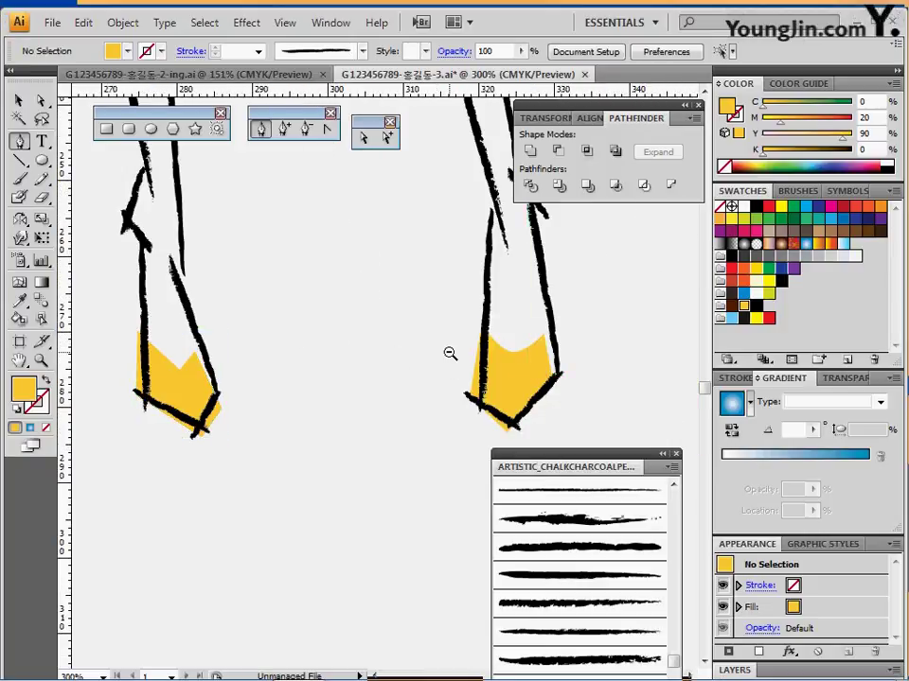
Activate the Ellipse tool and inspect the head outline and both neck strokes beneath the hat guides.
ctrl+alt+click(450, 352)
ctrl+alt+click(449, 348)
drag(307, 163, 330, 445)
drag(255, 362, 278, 493)
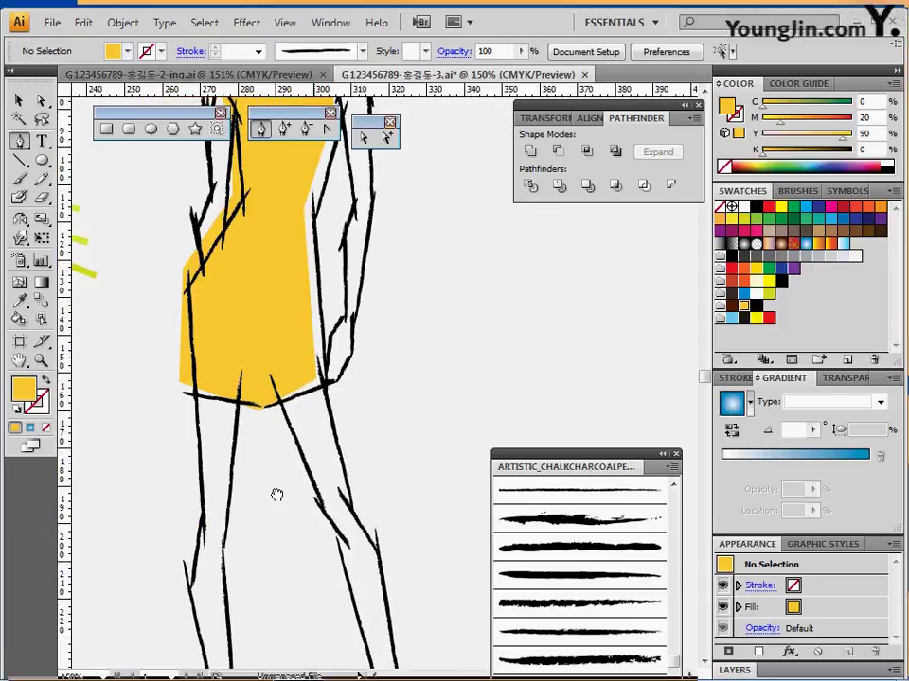
drag(312, 142, 275, 316)
drag(298, 213, 262, 236)
ctrl+click(303, 289)
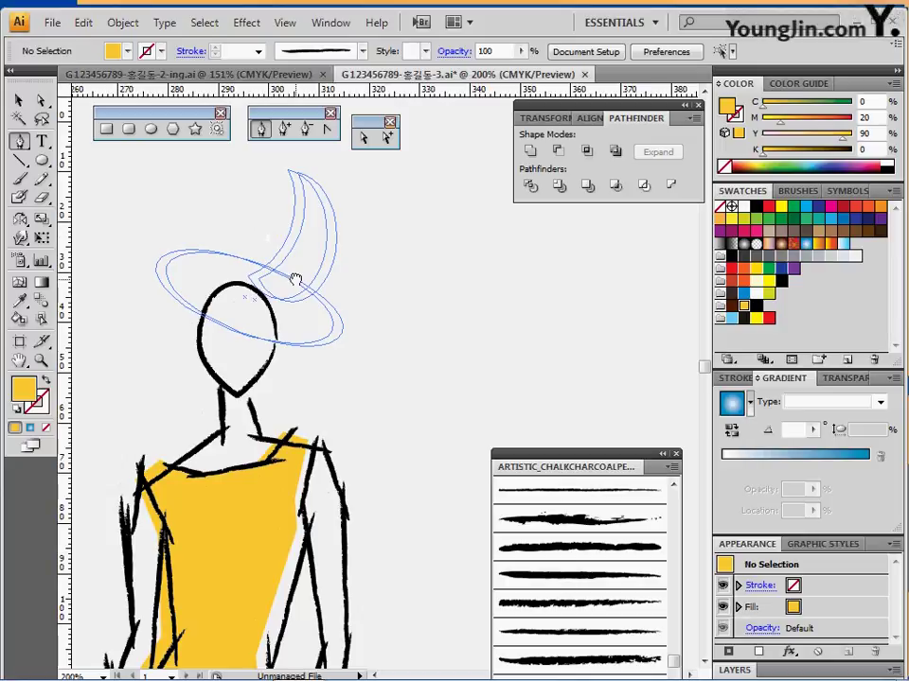
drag(296, 278, 240, 220)
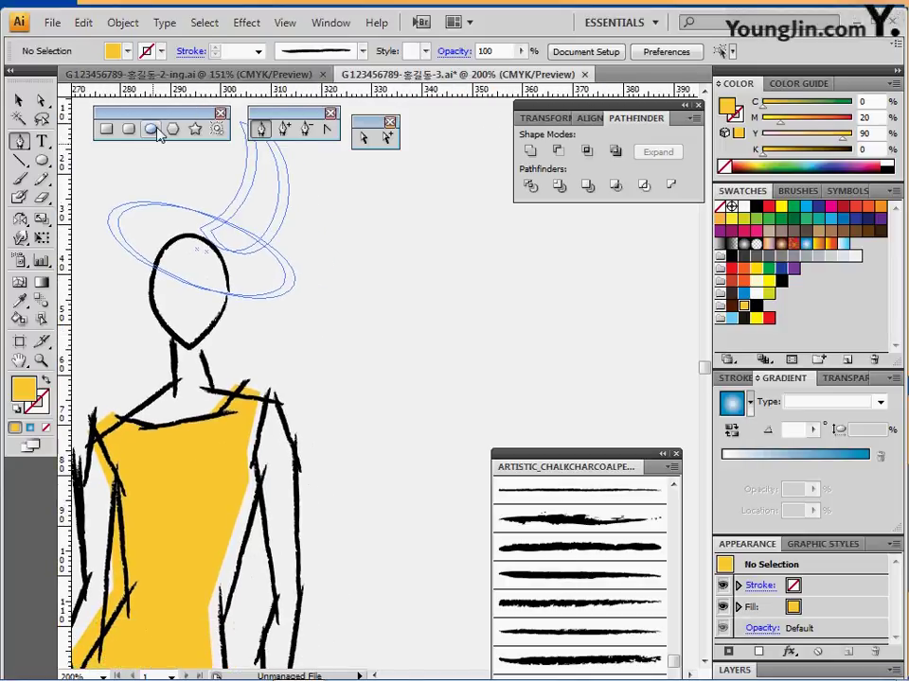
click(154, 130)
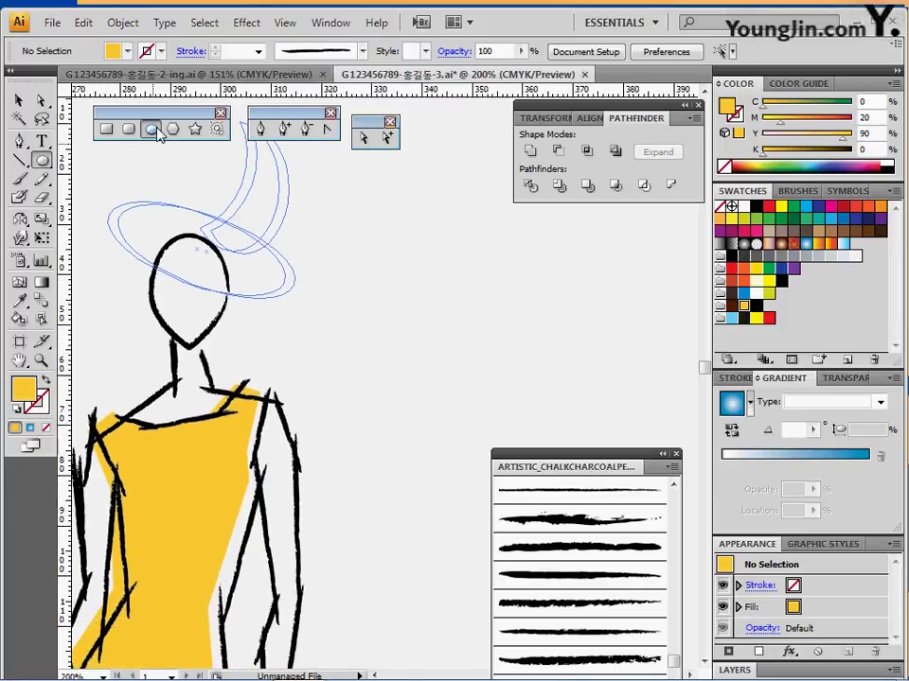
ctrl+click(210, 328)
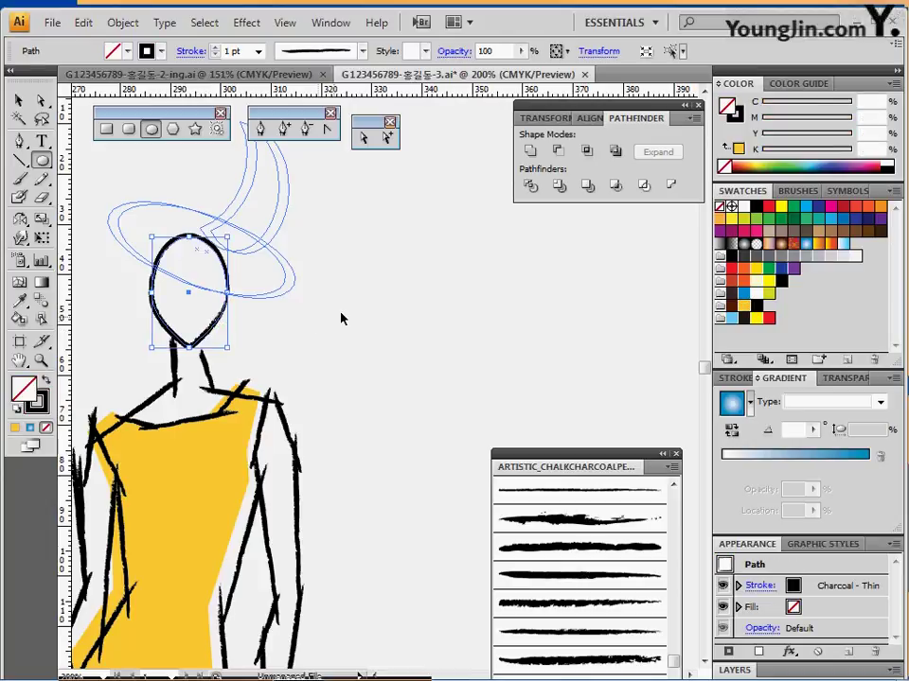
ctrl+click(367, 312)
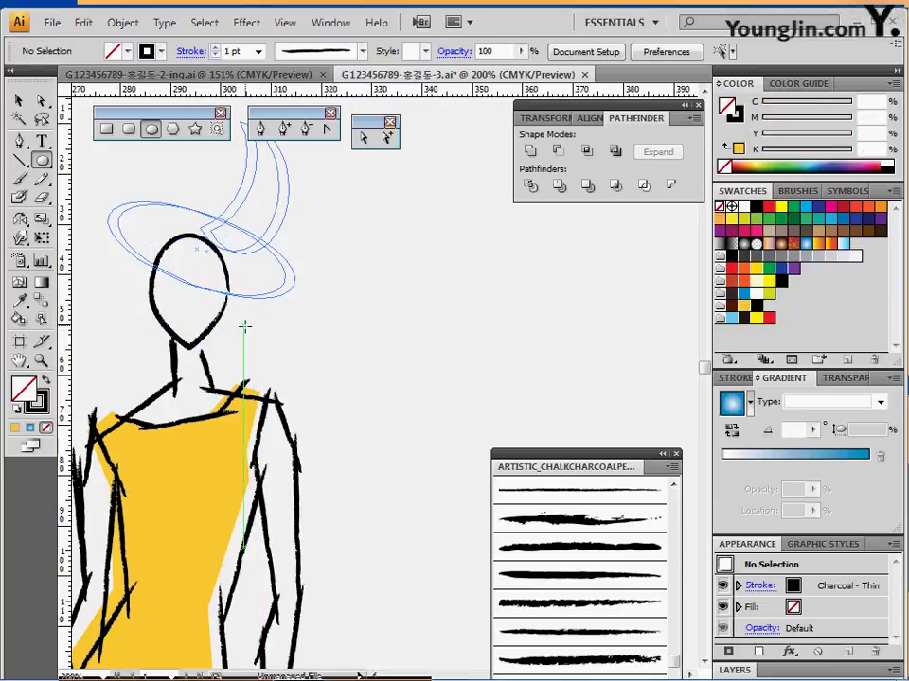
ctrl+click(223, 310)
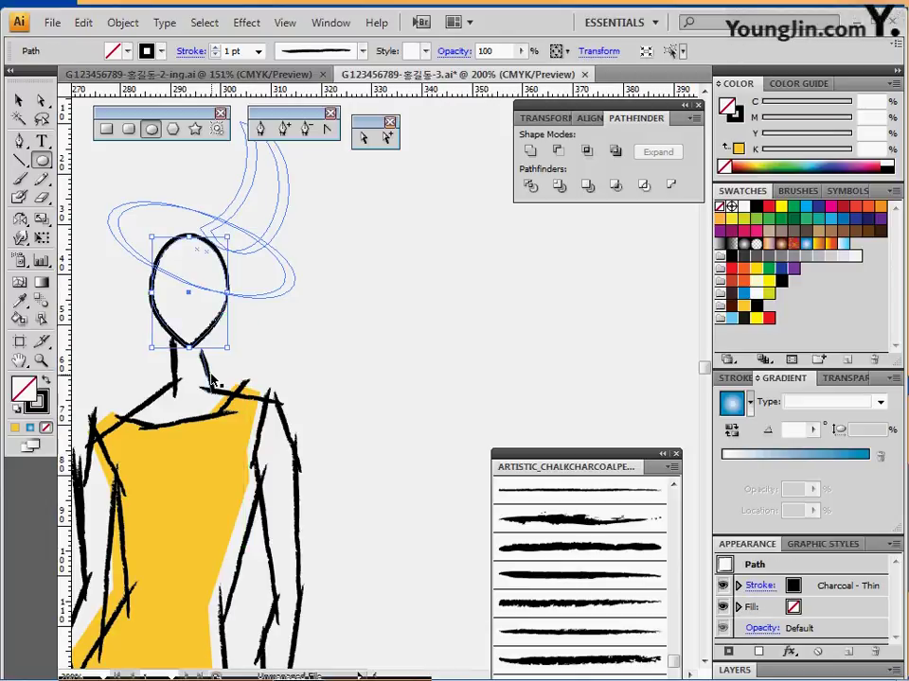
ctrl+click(210, 378)
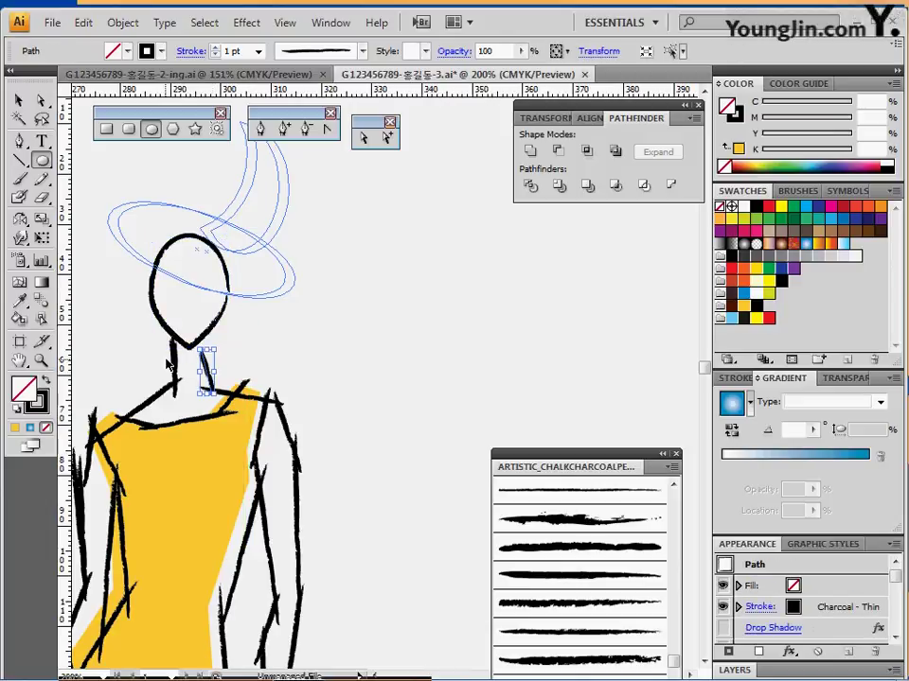
ctrl+click(175, 362)
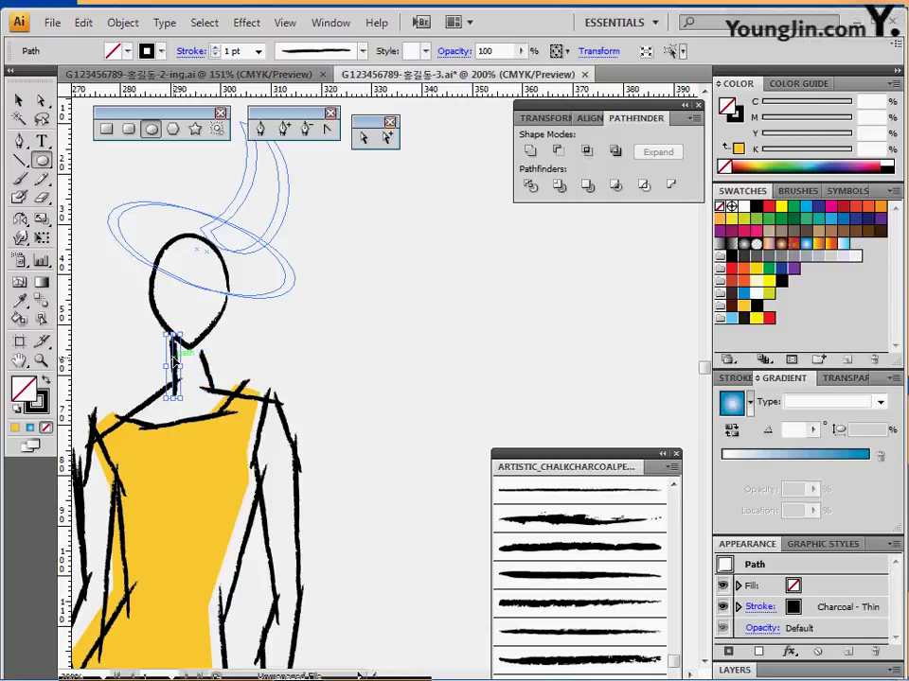
click(288, 327)
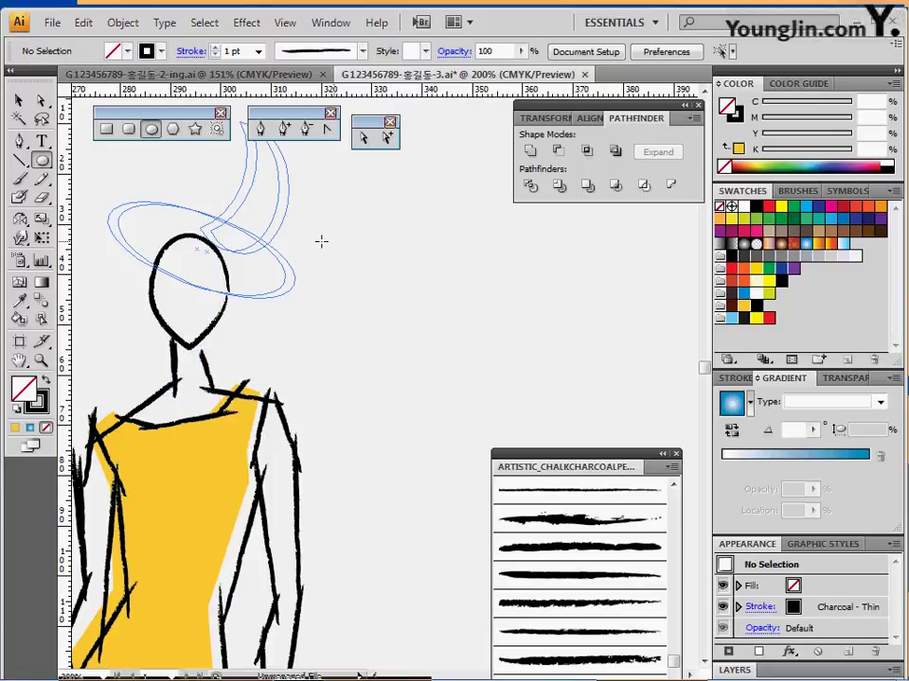
Draw a wide horizontal ellipse beside the head as the hat brim and an upright ellipse overlapping it as the crown.
mouse_move(324, 232)
mouse_down()
mouse_move(478, 305)
mouse_move(501, 311)
mouse_move(501, 296)
mouse_up()
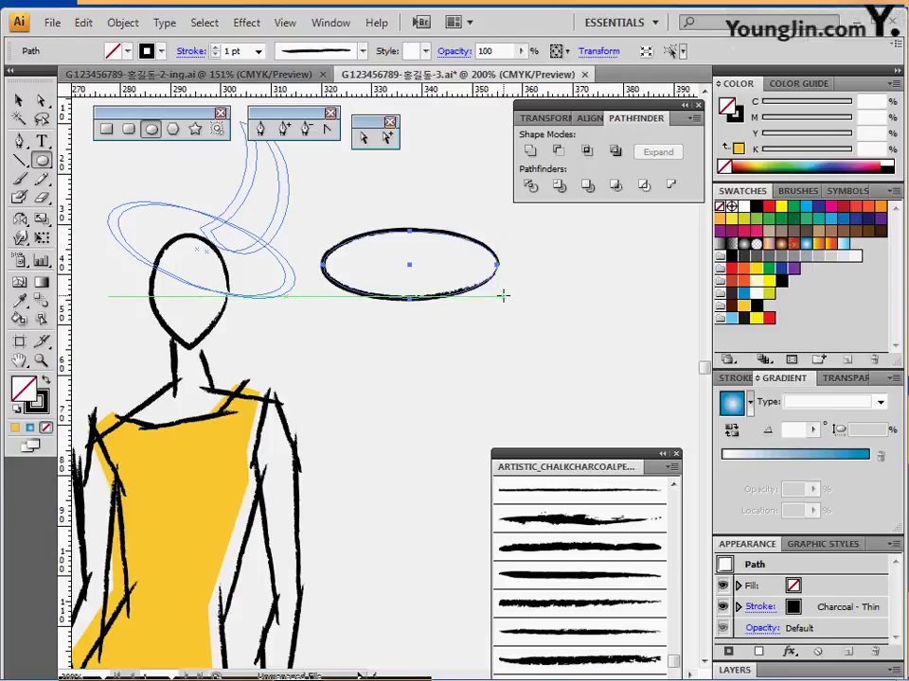
drag(438, 304, 400, 333)
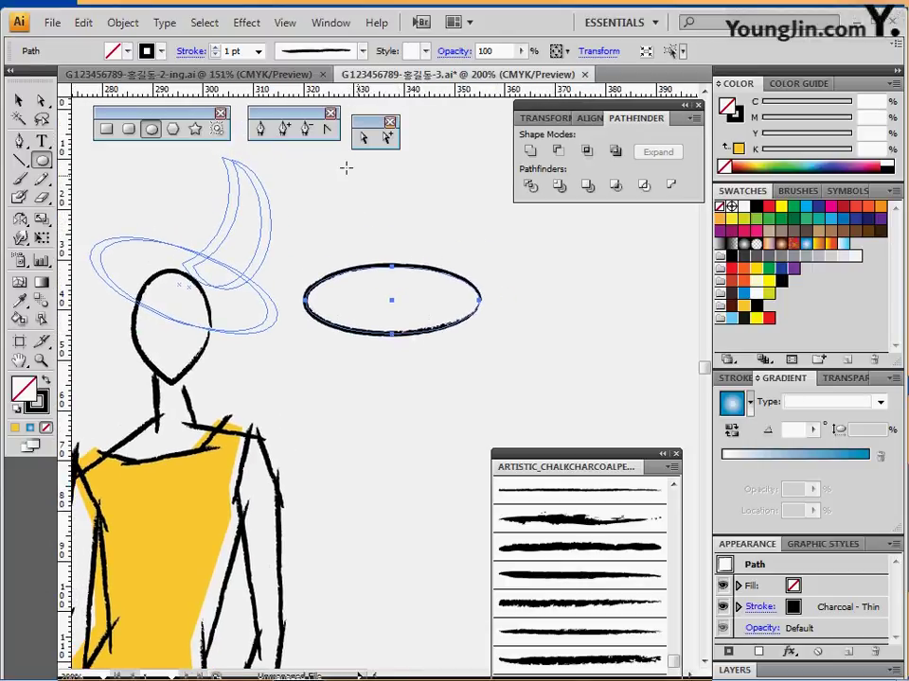
drag(338, 162, 424, 289)
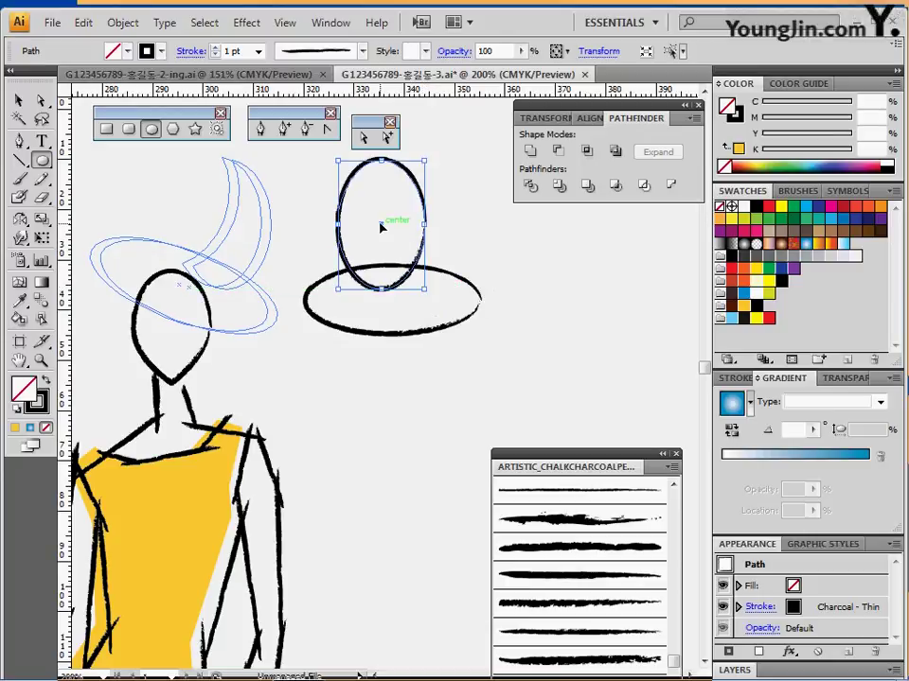
Duplicate the upright crown ellipse so the copy overlaps it sideways, and tilt that copy slightly counterclockwise.
drag(382, 225, 389, 267)
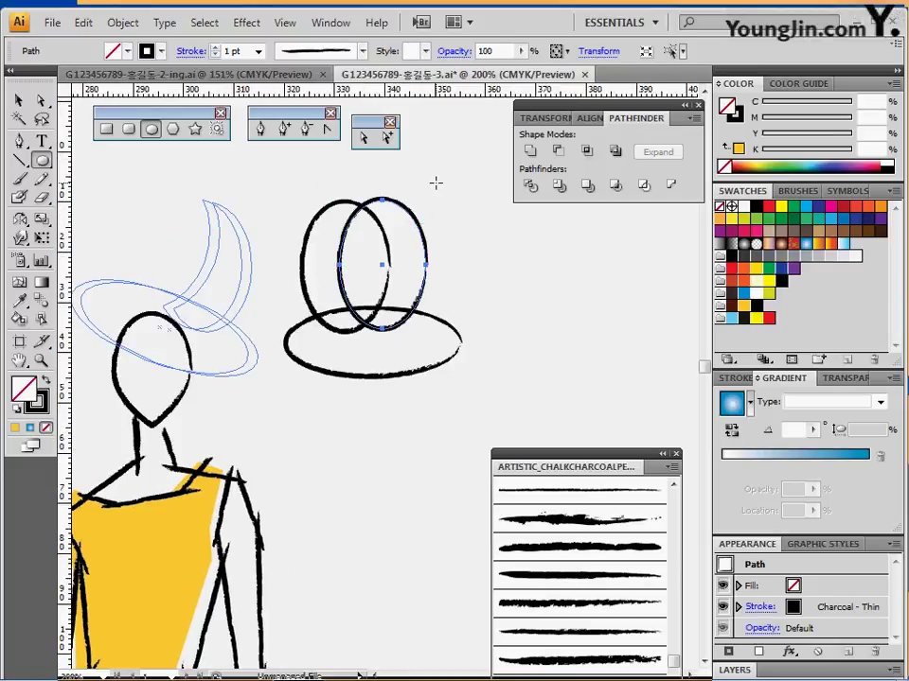
drag(427, 192, 414, 189)
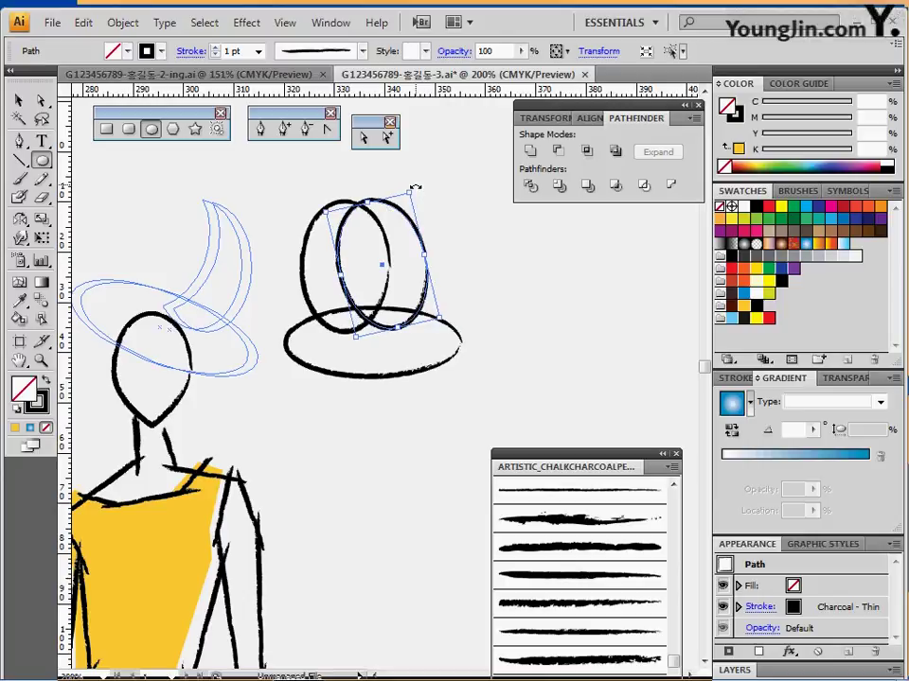
key(ctrl)
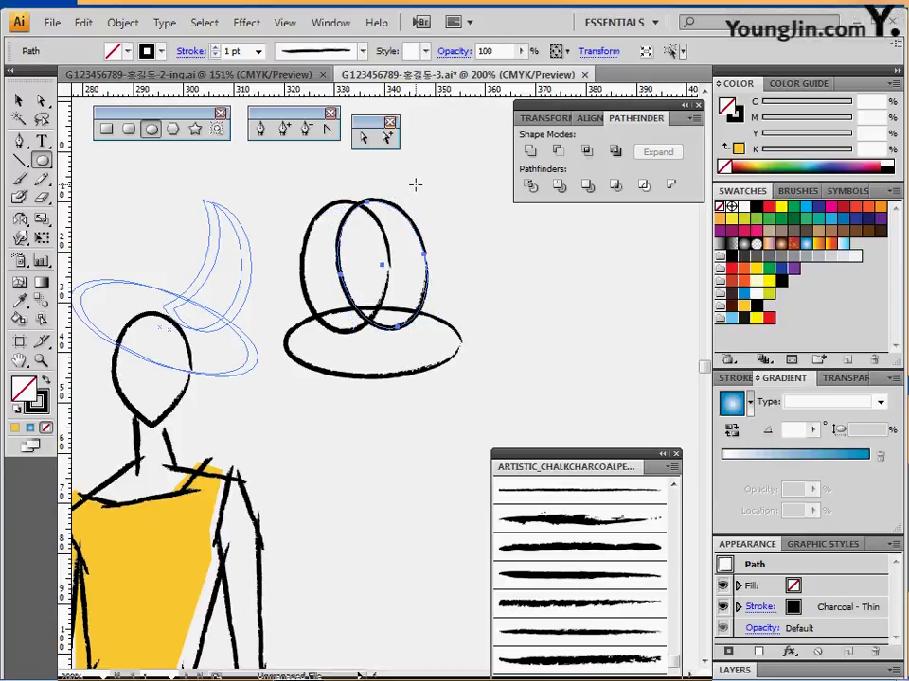
key(ctrl)
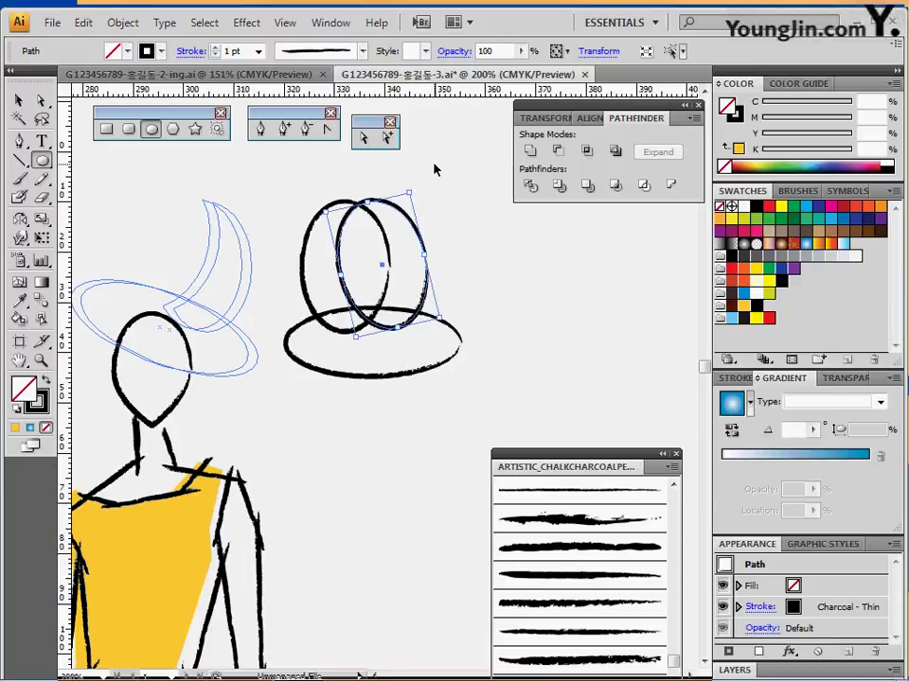
Subtract the original crown ellipse from the tilted copy with Minus Back, and move the resulting crescent onto the middle of the brim.
ctrl+click(450, 178)
drag(442, 162, 325, 231)
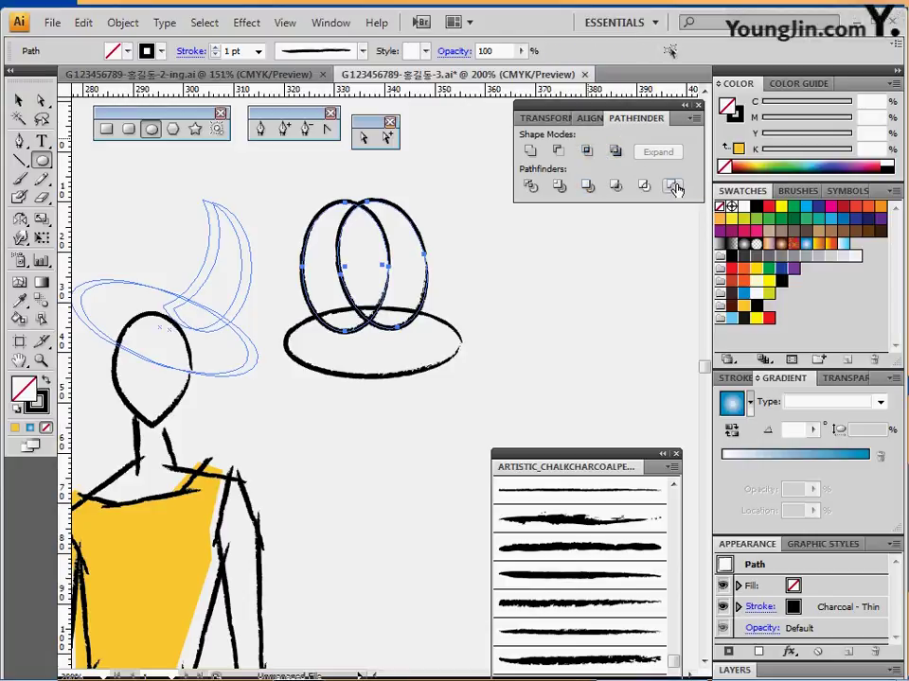
click(673, 186)
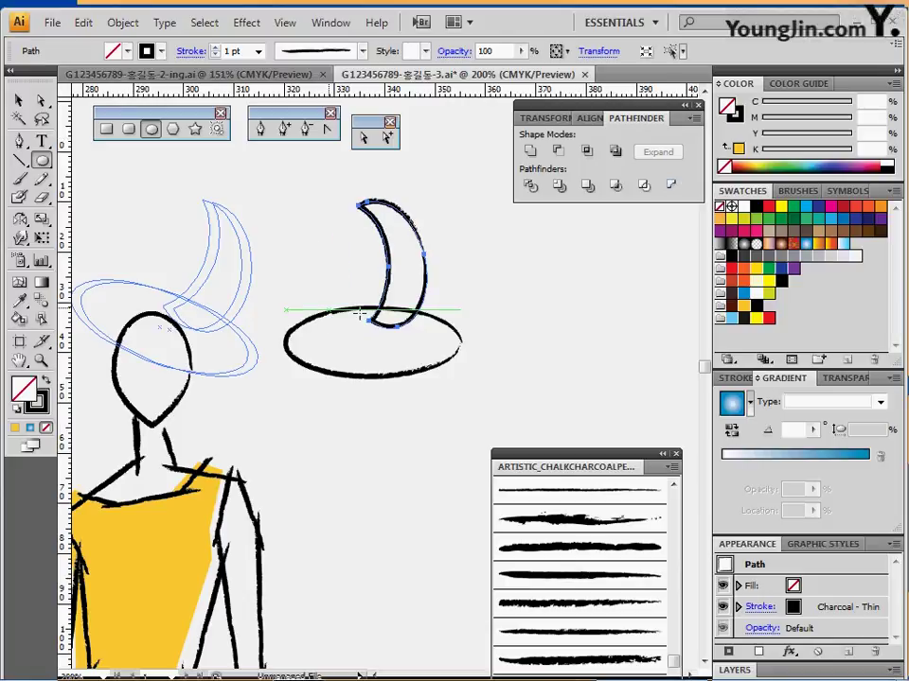
key(ctrl)
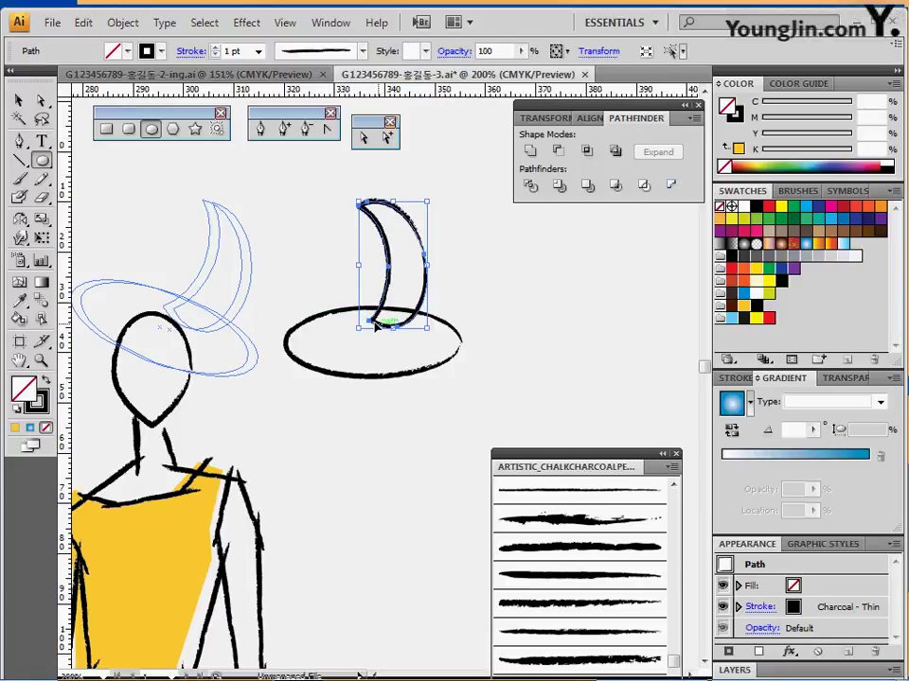
drag(379, 326, 361, 329)
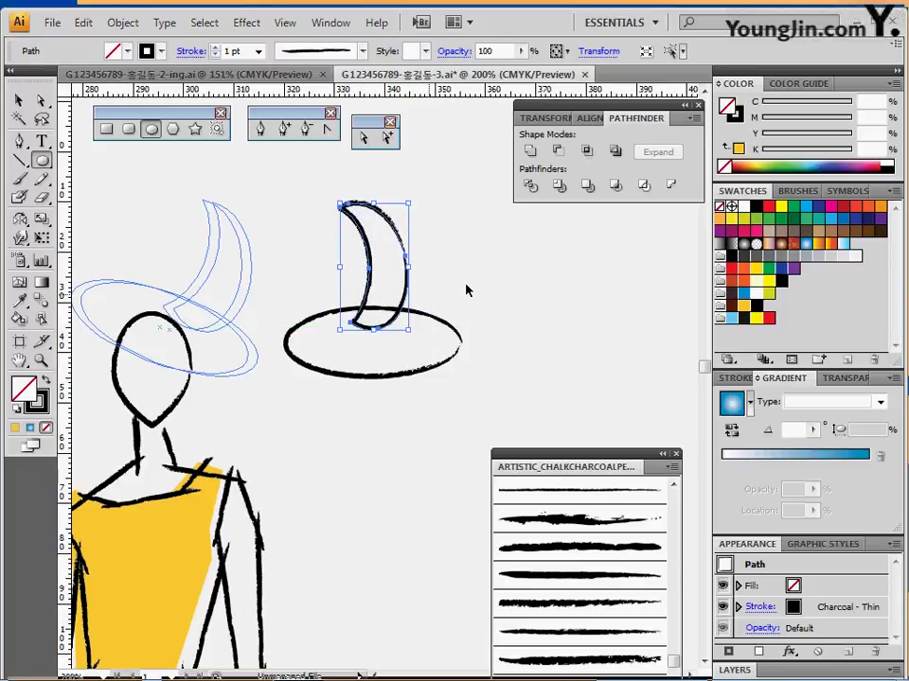
click(468, 278)
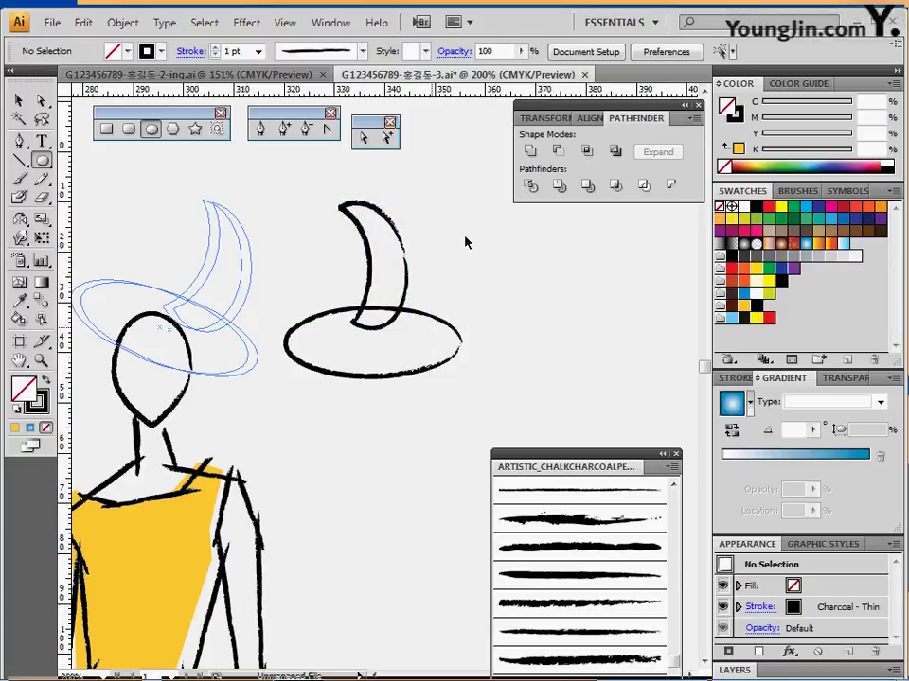
Flatten the brim ellipse by raising its lower edge, and group it with the crescent crown.
drag(465, 233, 329, 343)
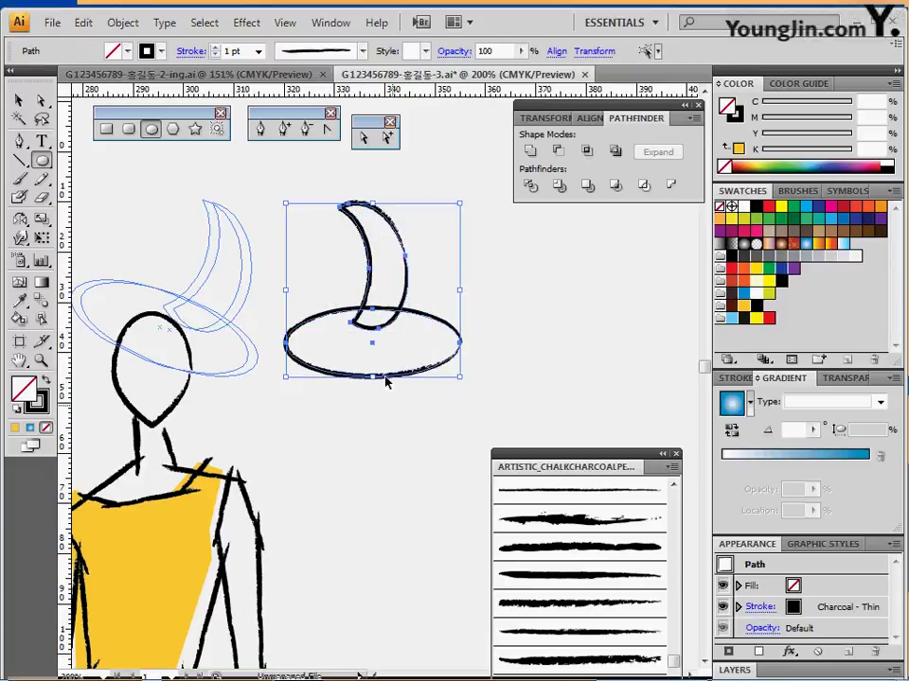
click(377, 385)
click(373, 374)
drag(373, 375, 373, 353)
drag(350, 402, 426, 243)
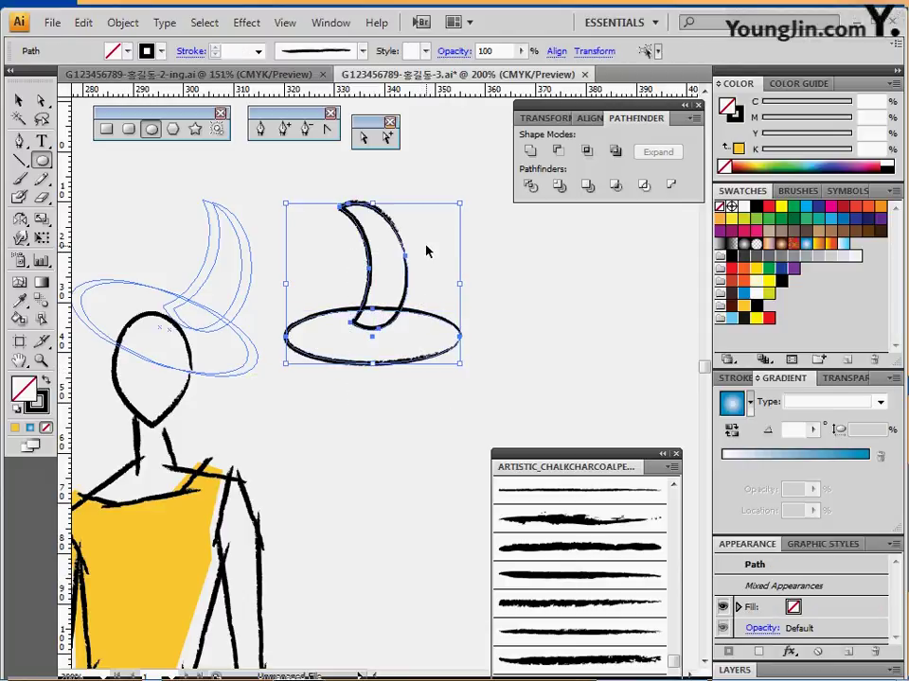
key(ctrl+g)
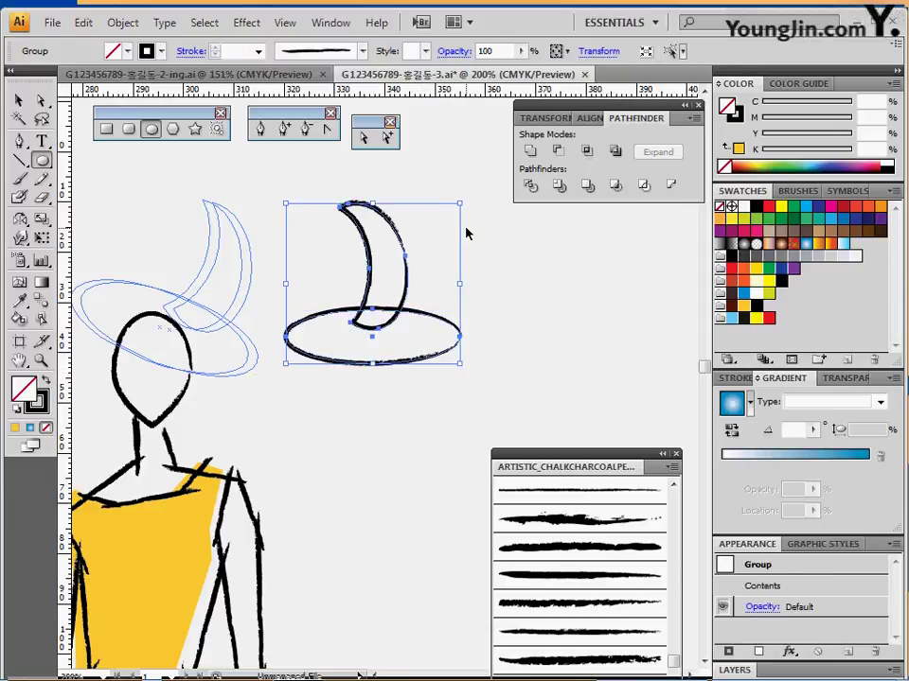
Tilt the grouped hat clockwise to match the original hat's slant and place it over the figure's head.
drag(463, 199, 484, 254)
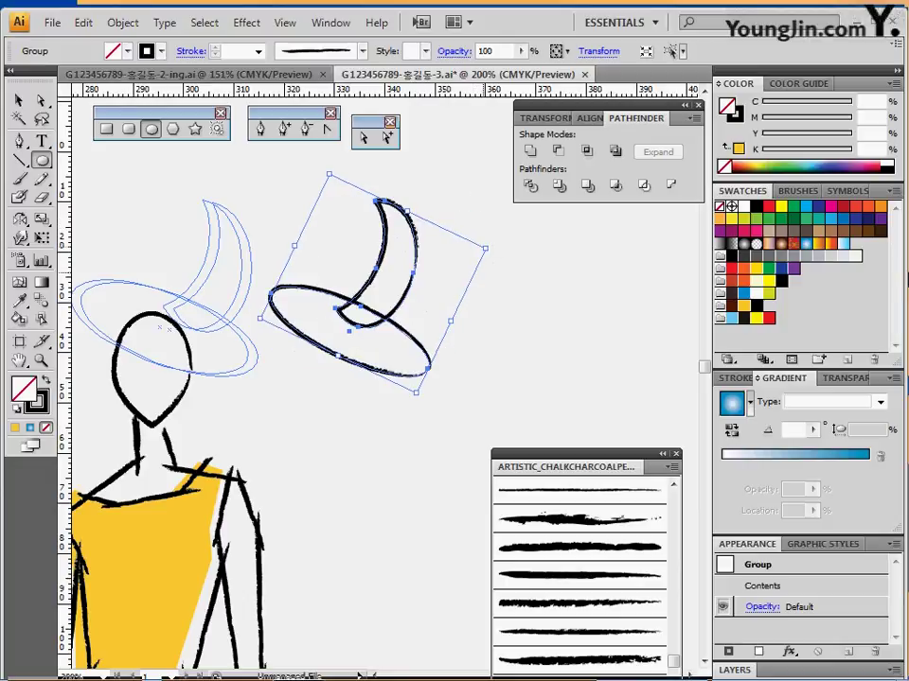
drag(234, 366, 320, 379)
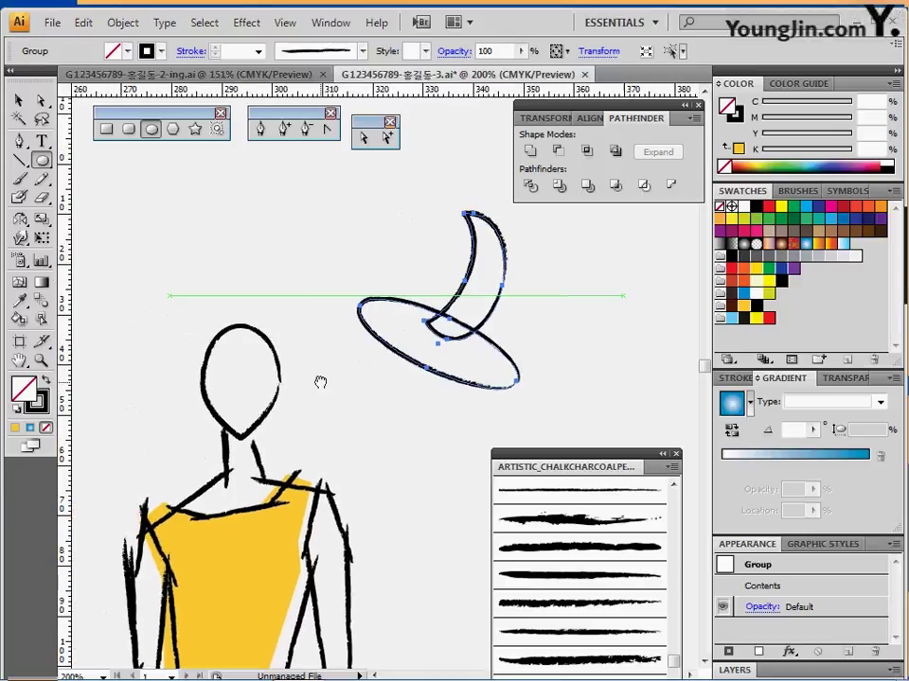
drag(398, 346, 208, 344)
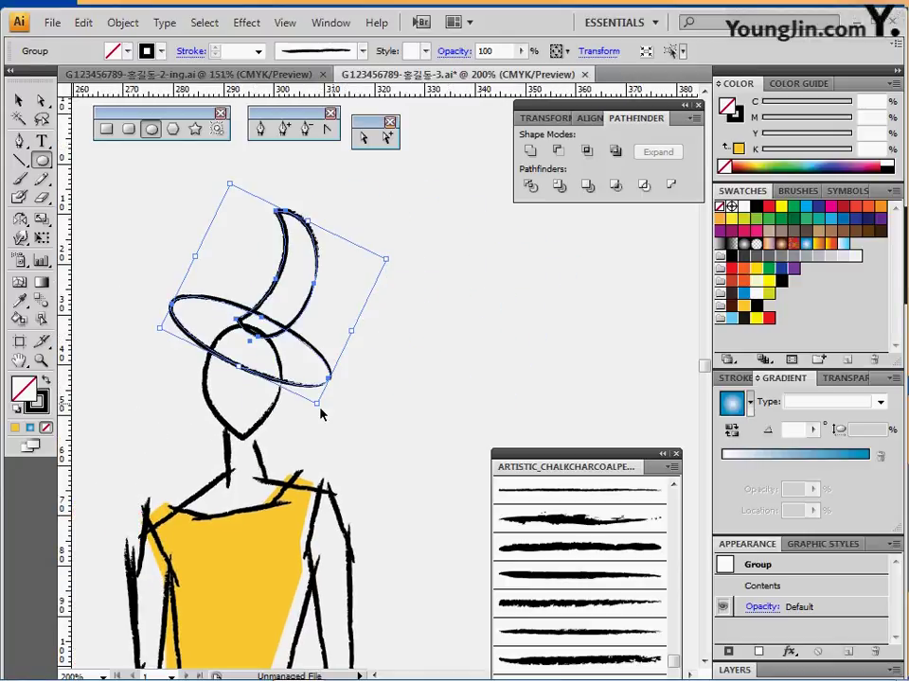
drag(319, 411, 325, 398)
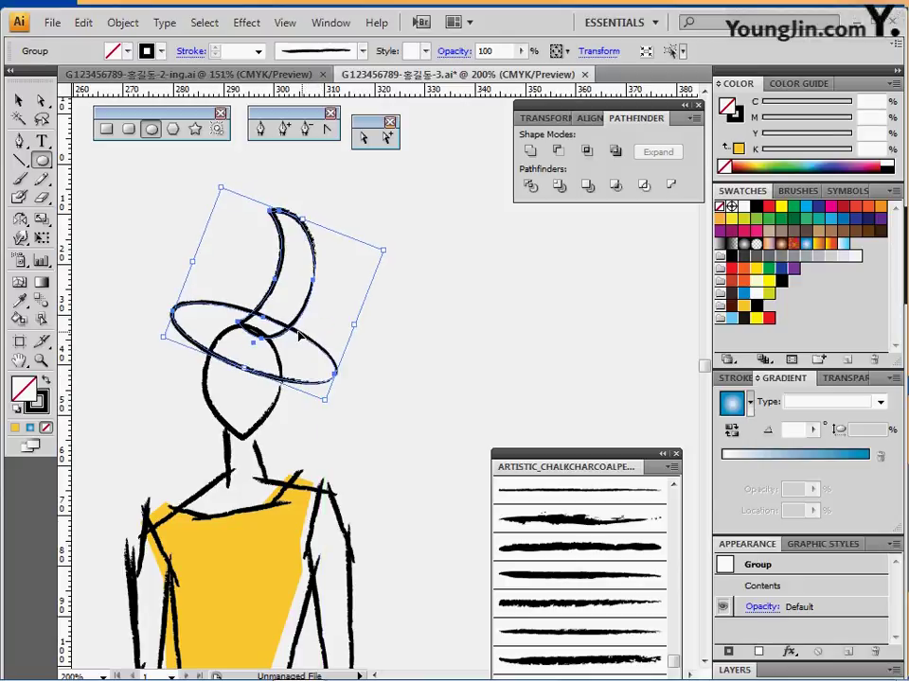
drag(302, 319, 270, 296)
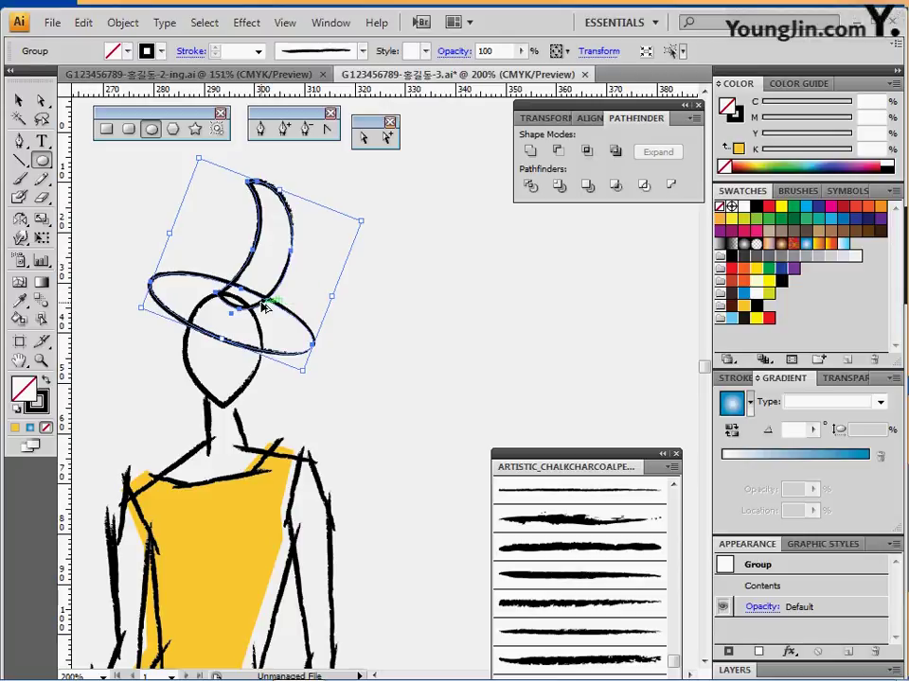
Make a strokeless copy of the hat, offset slightly sideways, and fill it with the C 20, M 90, Y 100, K 0 swatch.
drag(264, 306, 272, 301)
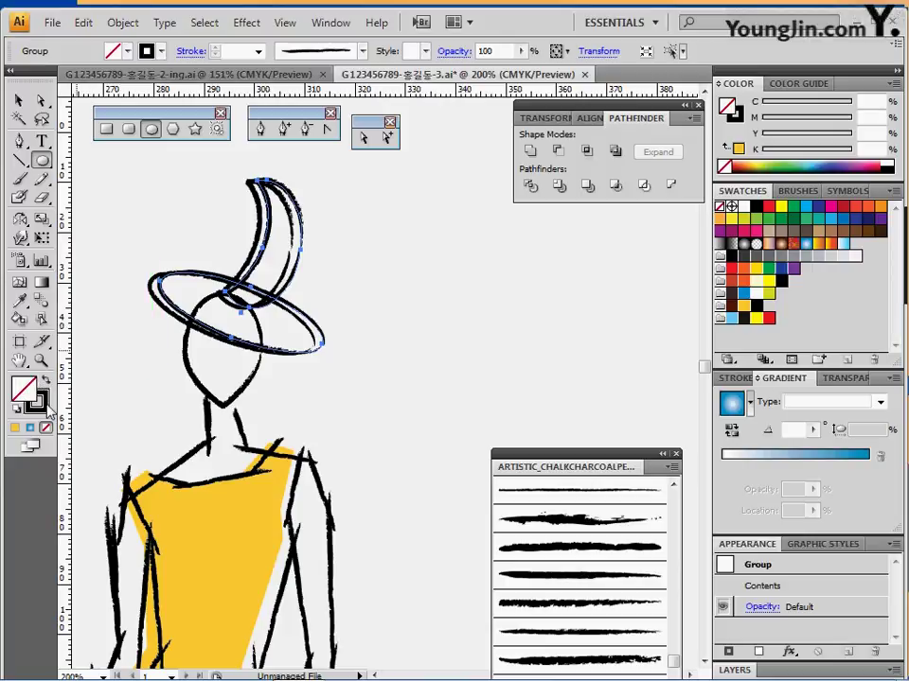
click(45, 428)
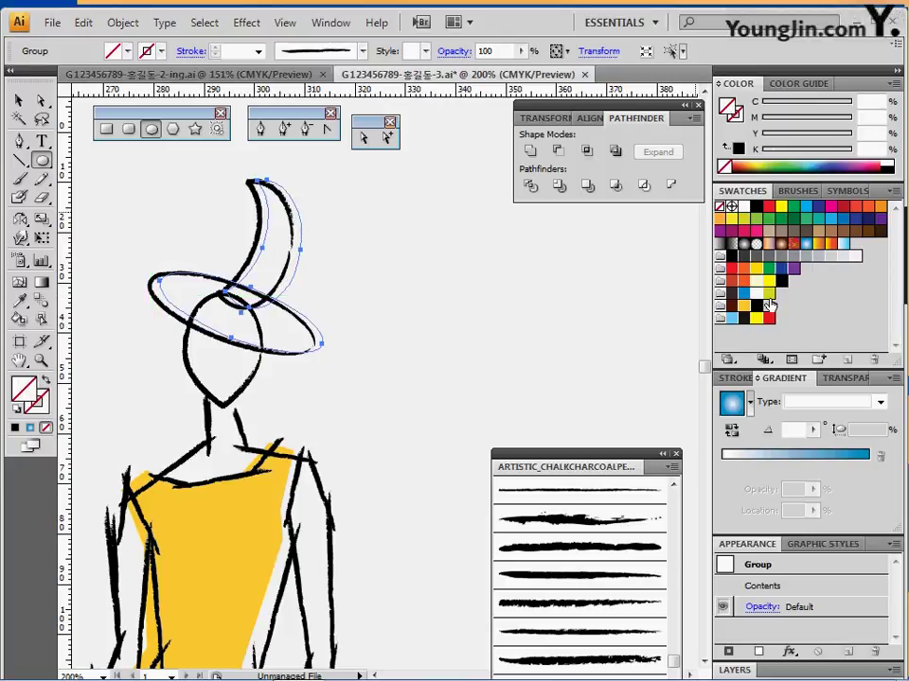
click(732, 292)
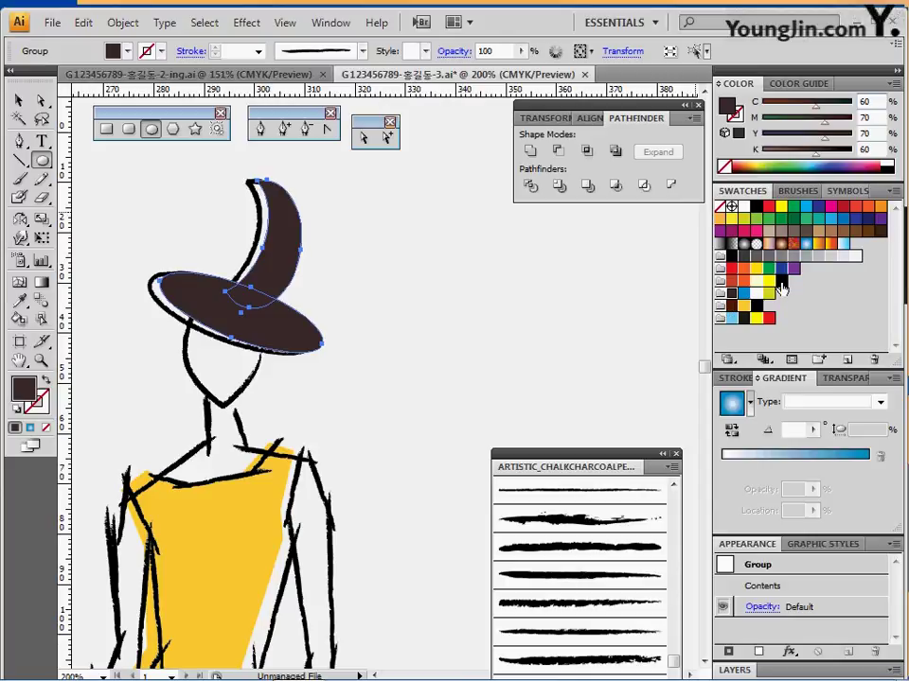
click(731, 281)
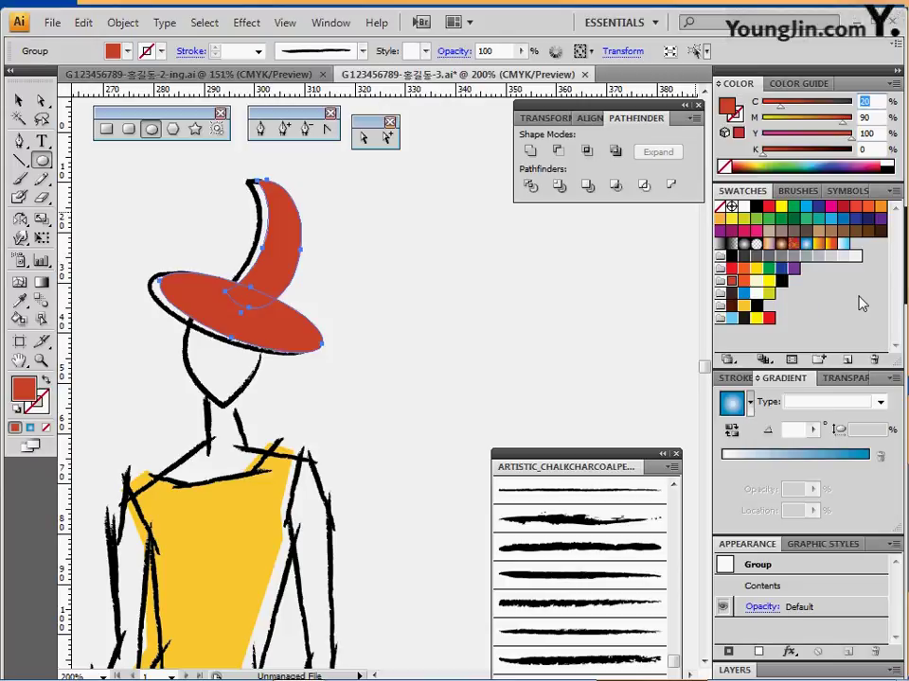
Set the hat copy's fill to C 0, M 70, Y 100, K 80.
text(0)
key(Tab)
text(70)
key(Return)
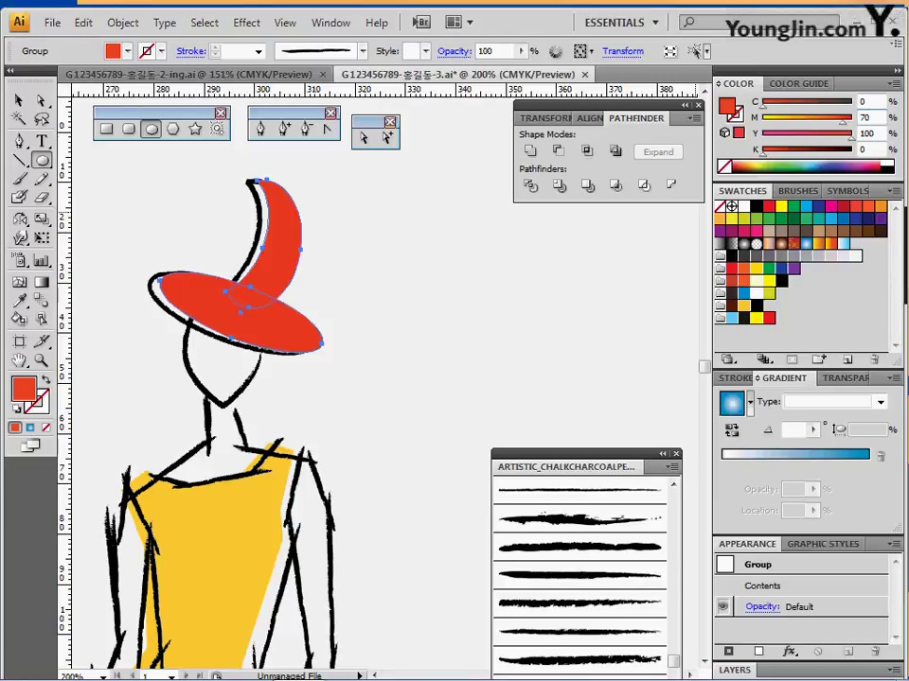
key(Tab)
key(Tab)
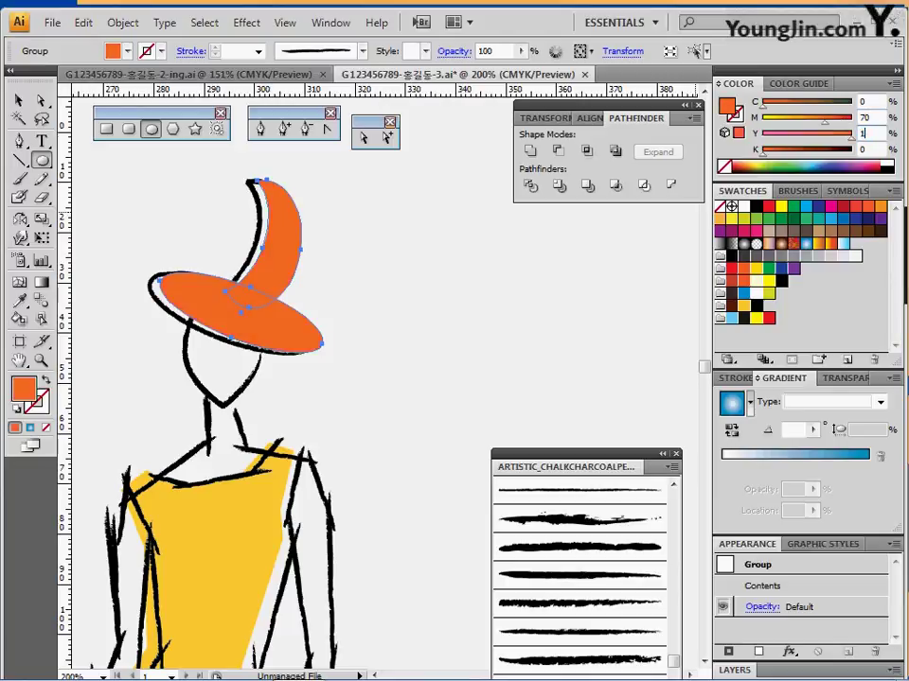
text(80)
key(Return)
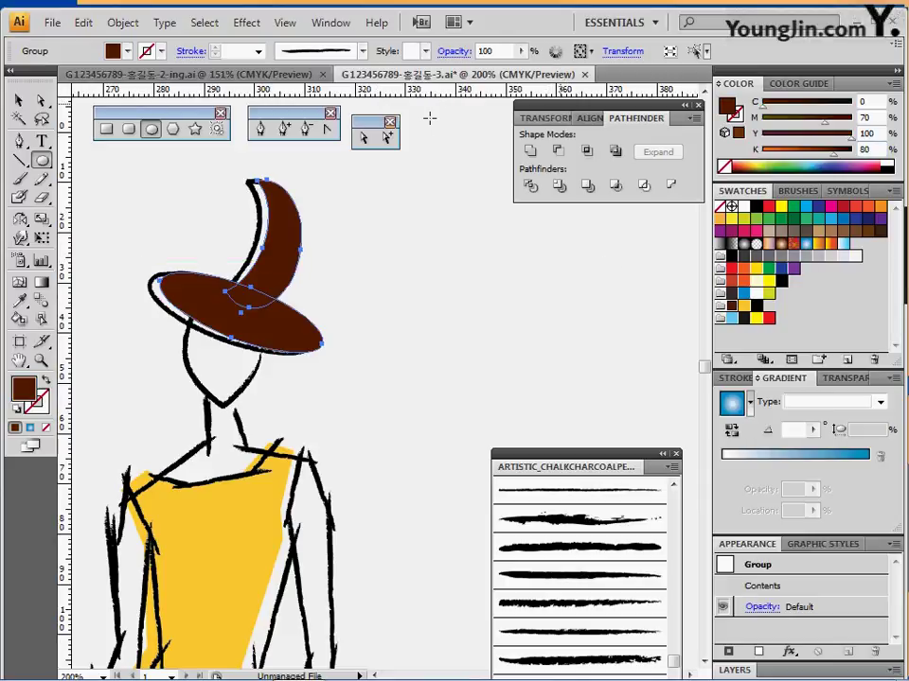
Reduce the brown hat fill's opacity to 50% and deselect it.
click(487, 51)
text(50)
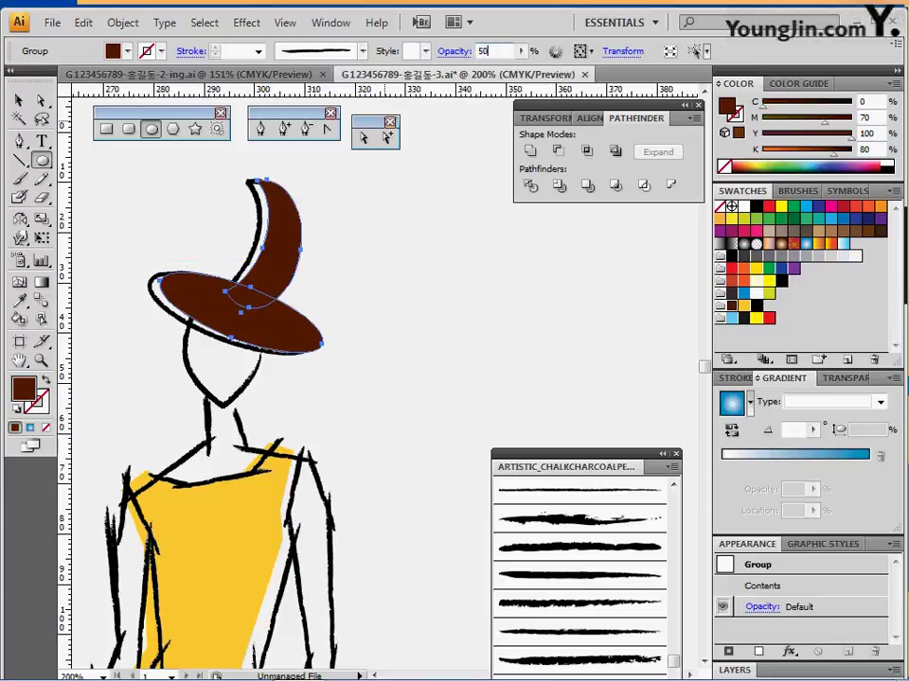
key(Return)
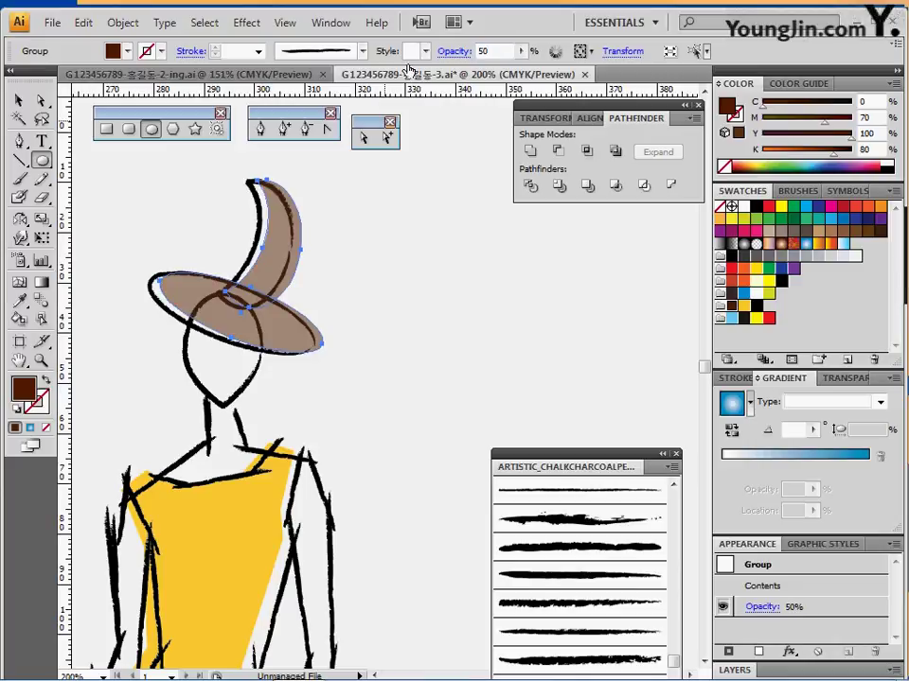
ctrl+click(416, 296)
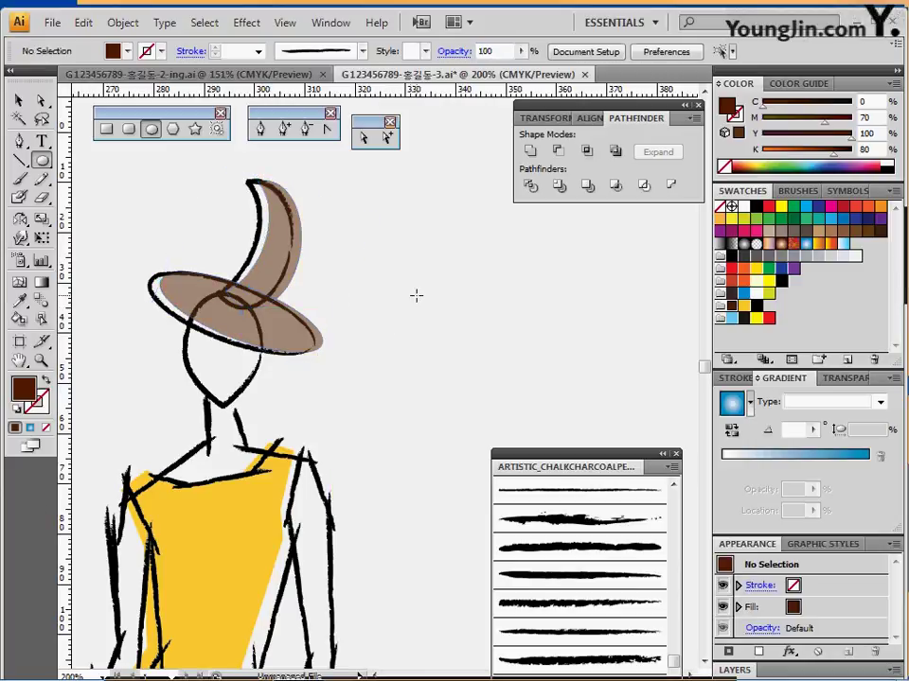
Duplicate the complete figure with its hat into empty space farther from the blue background, and delete the original figure.
ctrl+alt+click(356, 380)
drag(357, 377, 274, 290)
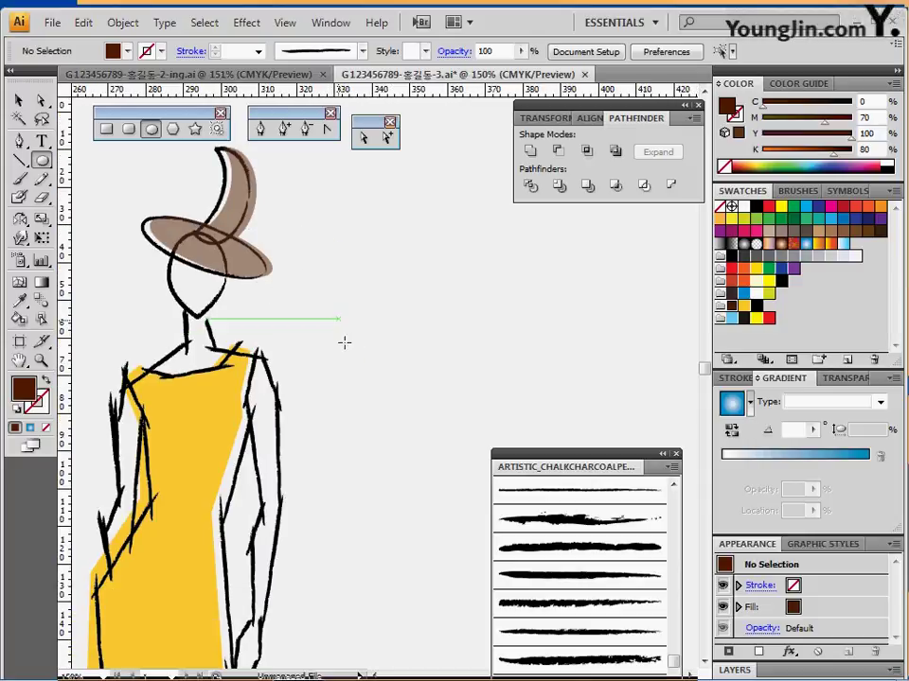
drag(299, 369, 308, 317)
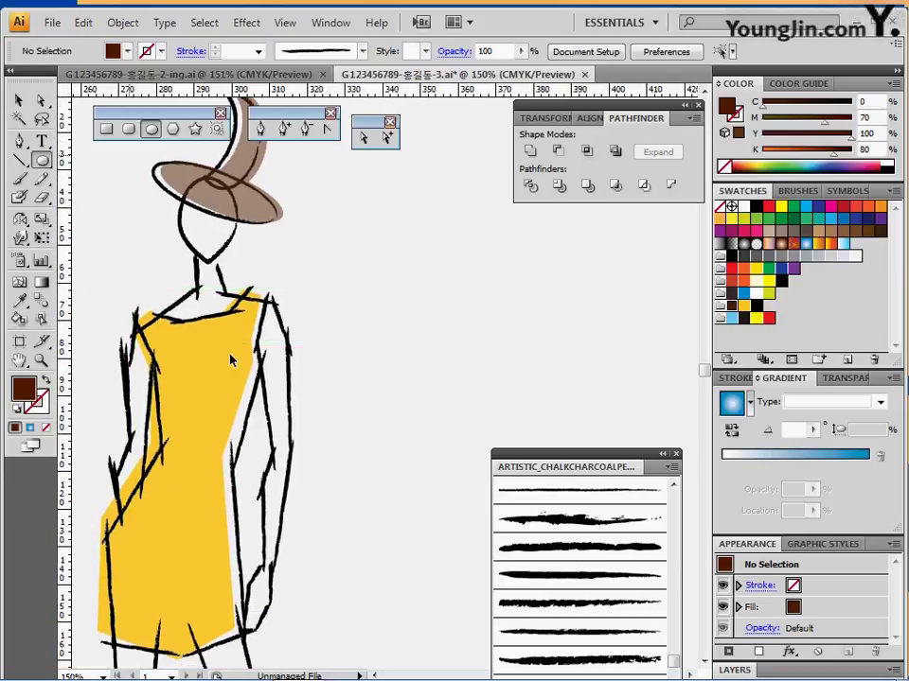
key(ctrl+a)
key(ctrl+minus)
key(ctrl+minus)
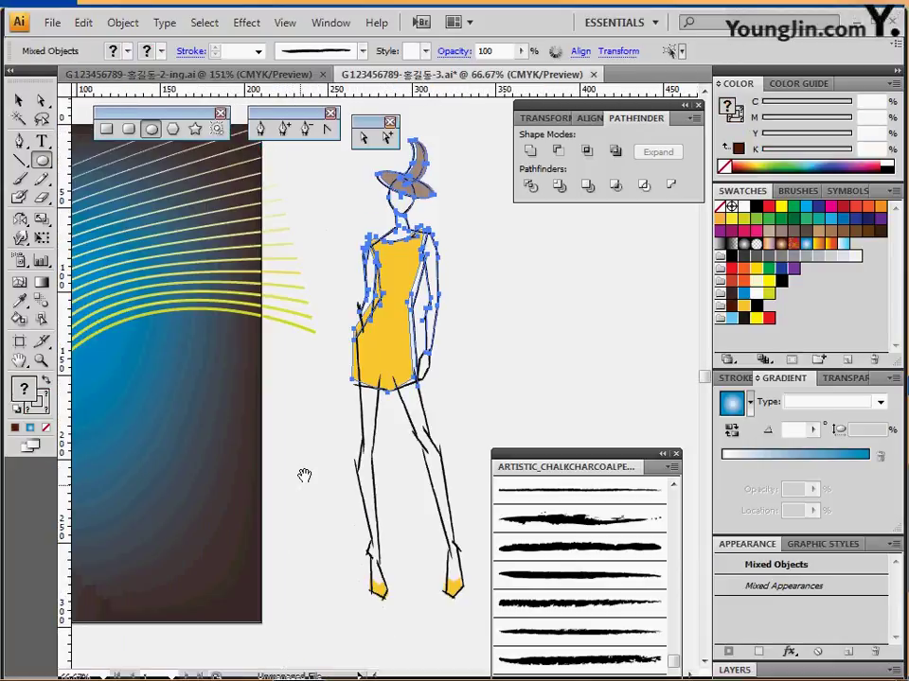
drag(304, 475, 177, 465)
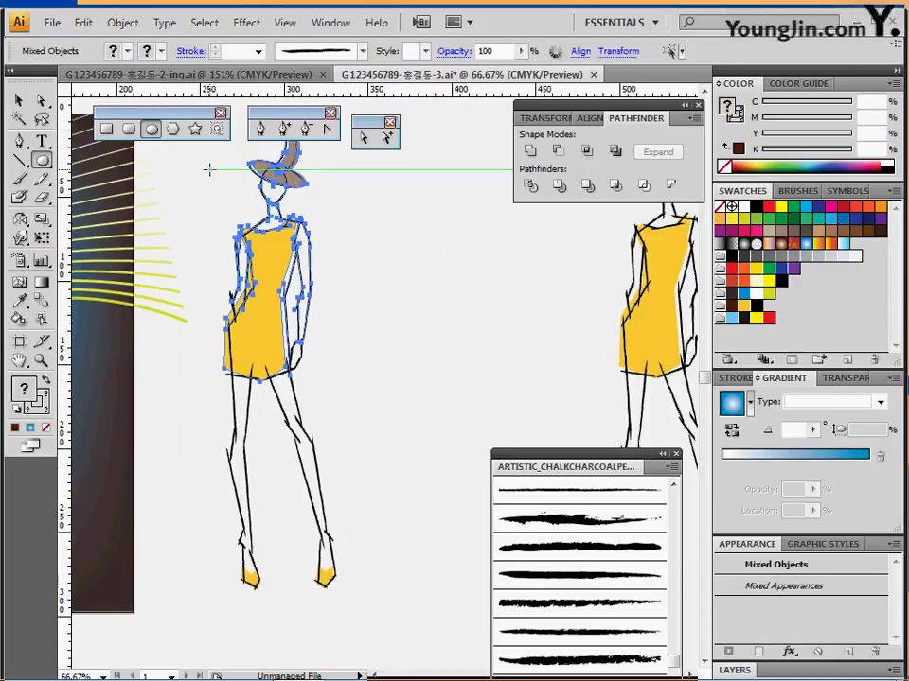
drag(209, 147, 344, 598)
key(Delete)
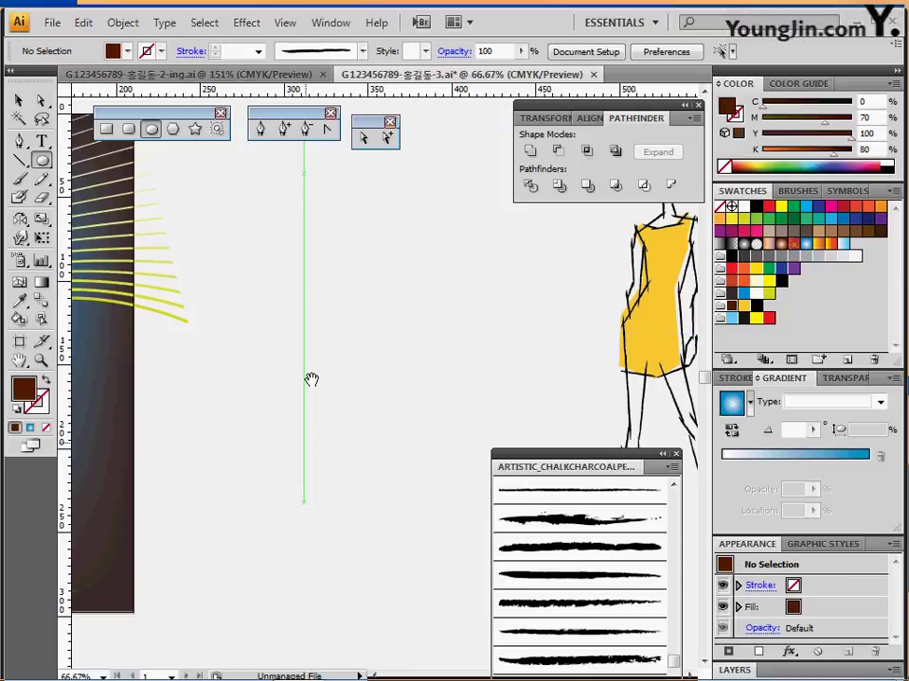
Select every part of the copied figure, including the hat and shoes, and group them.
click(653, 363)
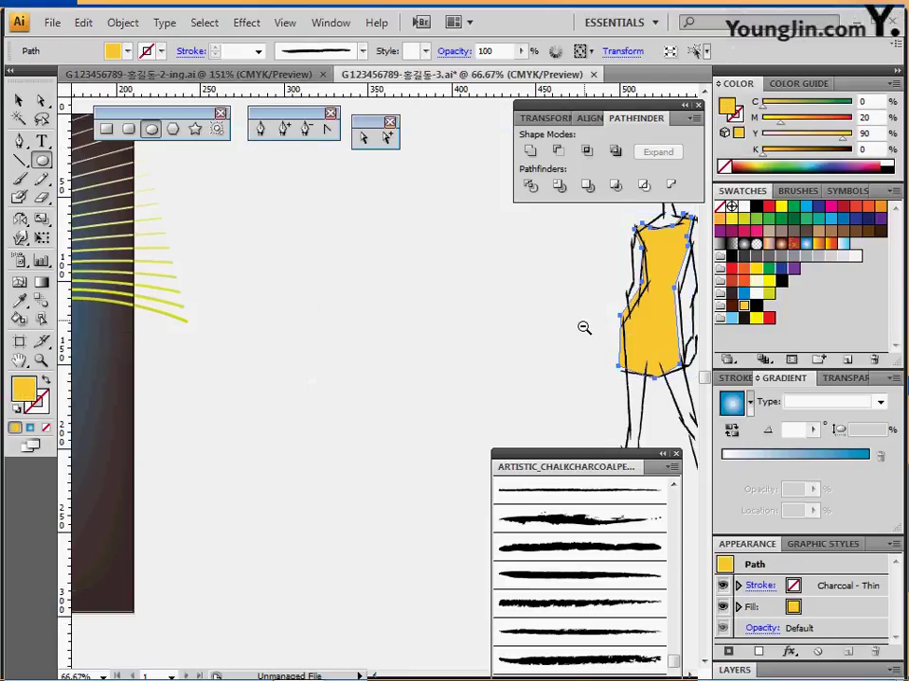
ctrl+alt+click(593, 336)
drag(600, 325, 445, 313)
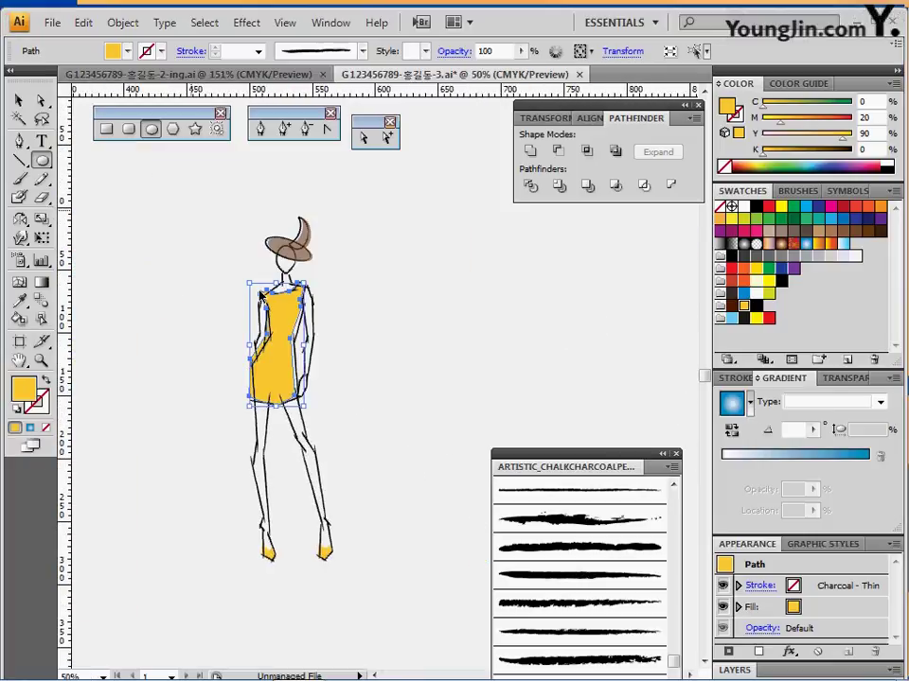
drag(195, 211, 371, 568)
key(space)
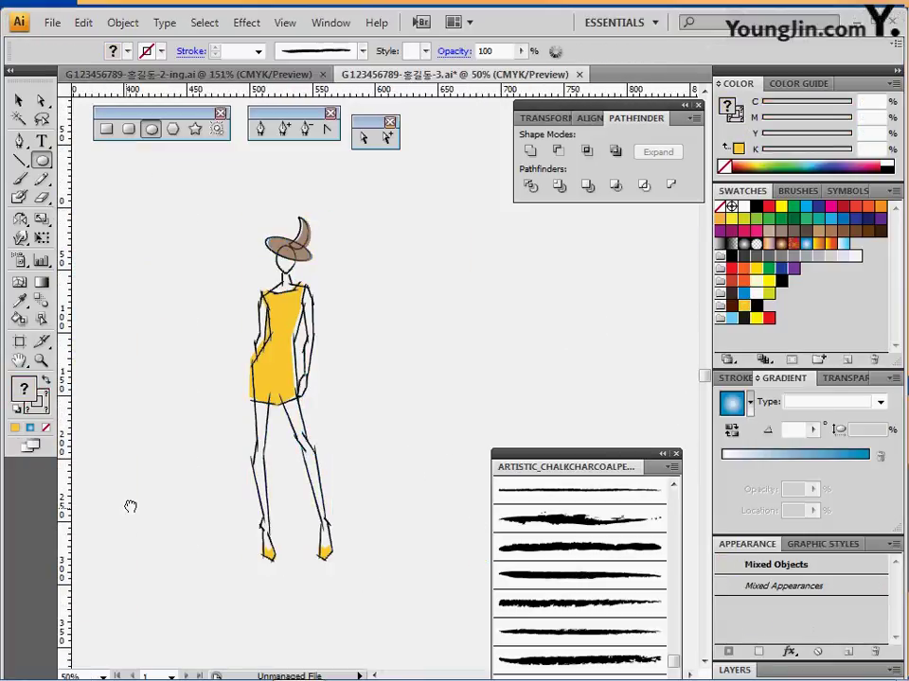
key(ctrl+g)
Move the grouped figure onto the right part of the blue gradient background.
drag(131, 506, 415, 477)
drag(545, 363, 351, 378)
key(space)
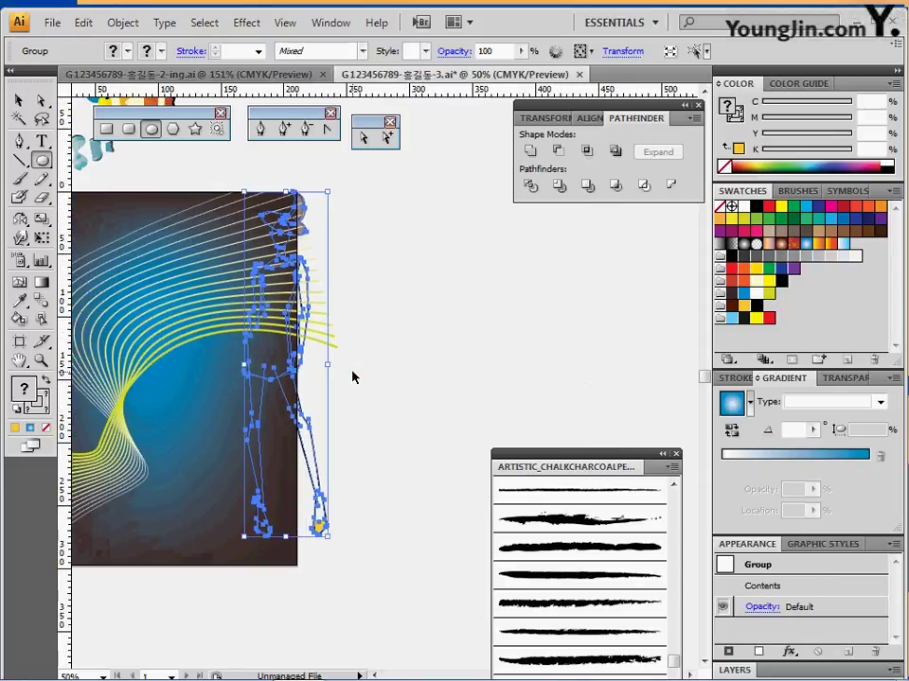
key(space)
drag(247, 357, 313, 319)
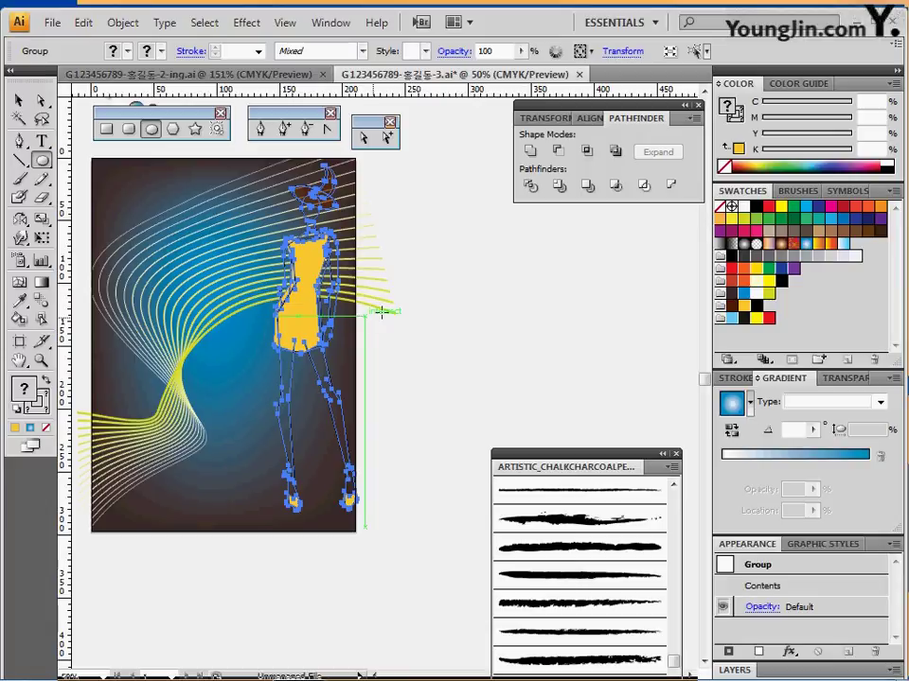
Show the guides, shift the figure slightly left to fit inside the silhouette guide, and deselect it.
key(ctrl+;)
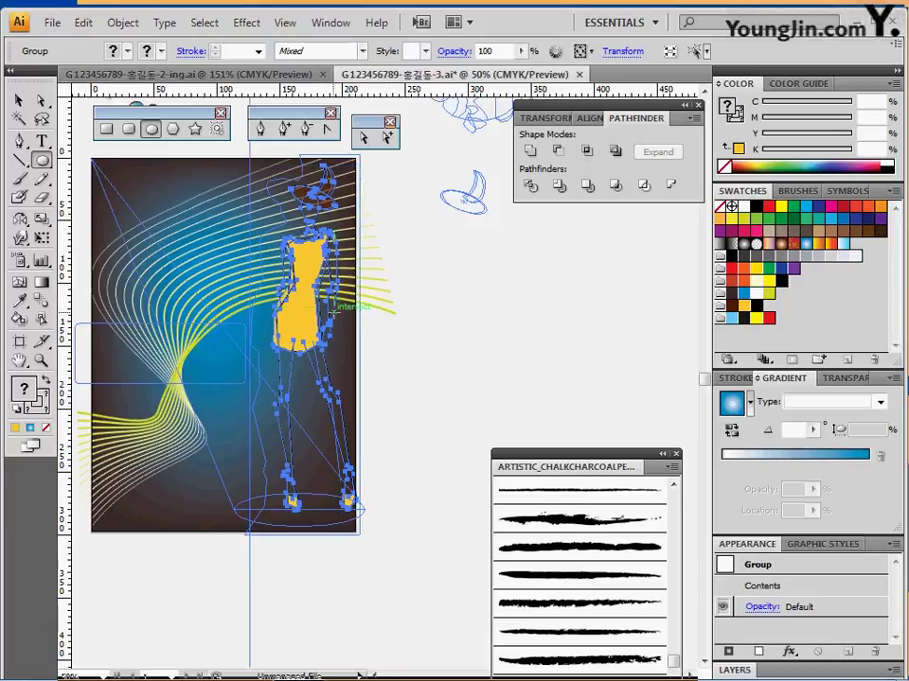
mouse_move(299, 331)
mouse_down()
mouse_move(285, 328)
mouse_move(290, 322)
mouse_up()
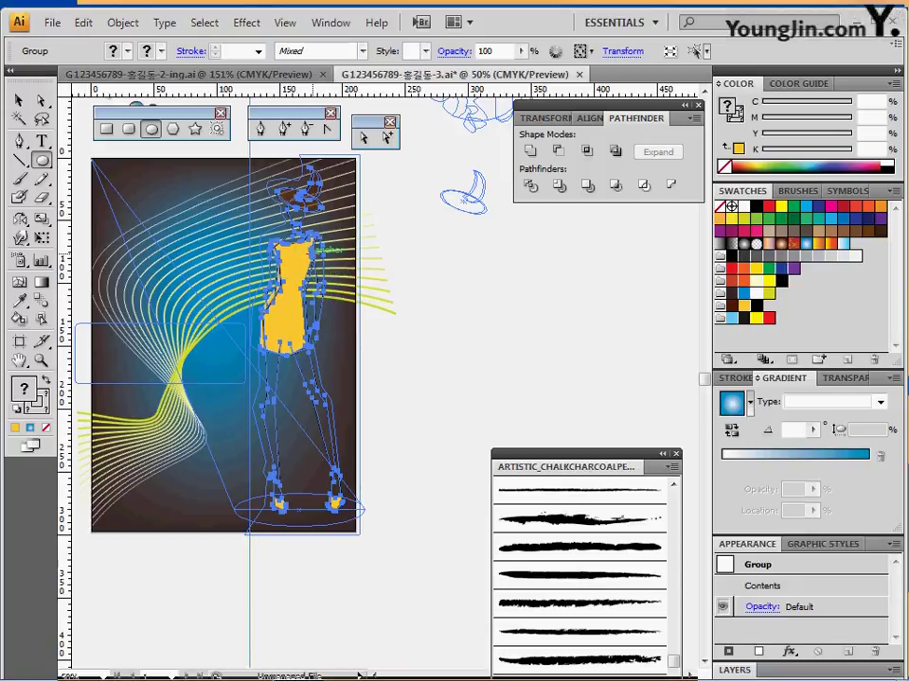
click(27, 143)
key(ctrl+shift+a)
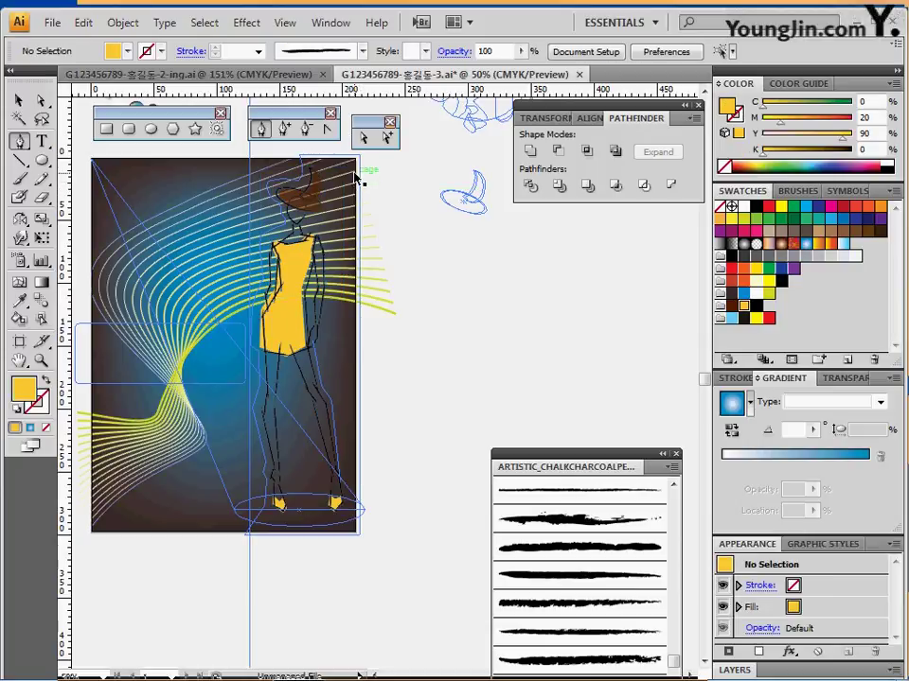
Select the white silhouette path around the figure and remove its existing Drop Shadow effect.
ctrl+click(359, 164)
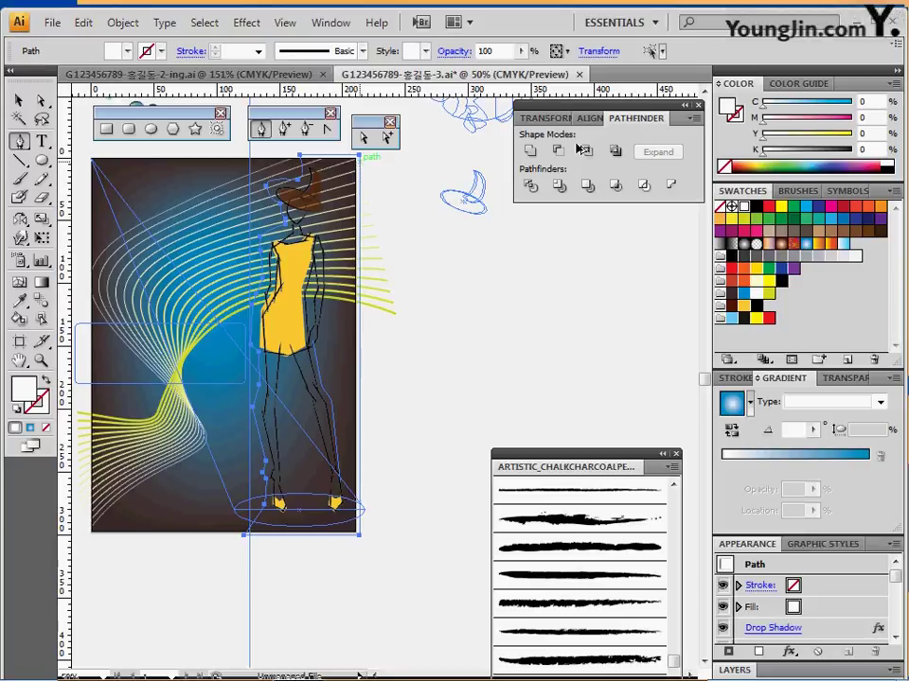
click(588, 186)
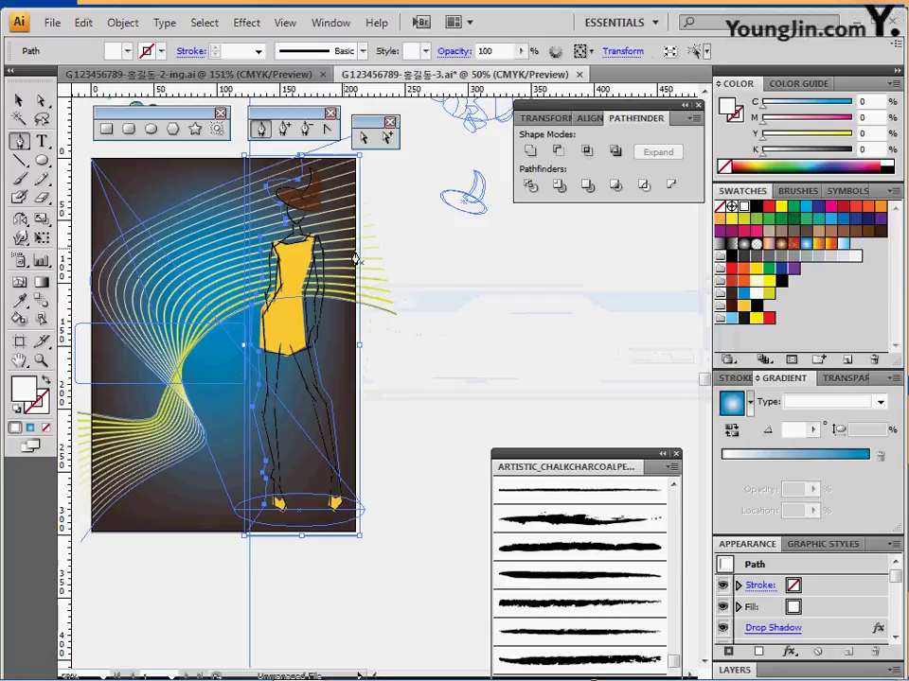
click(872, 632)
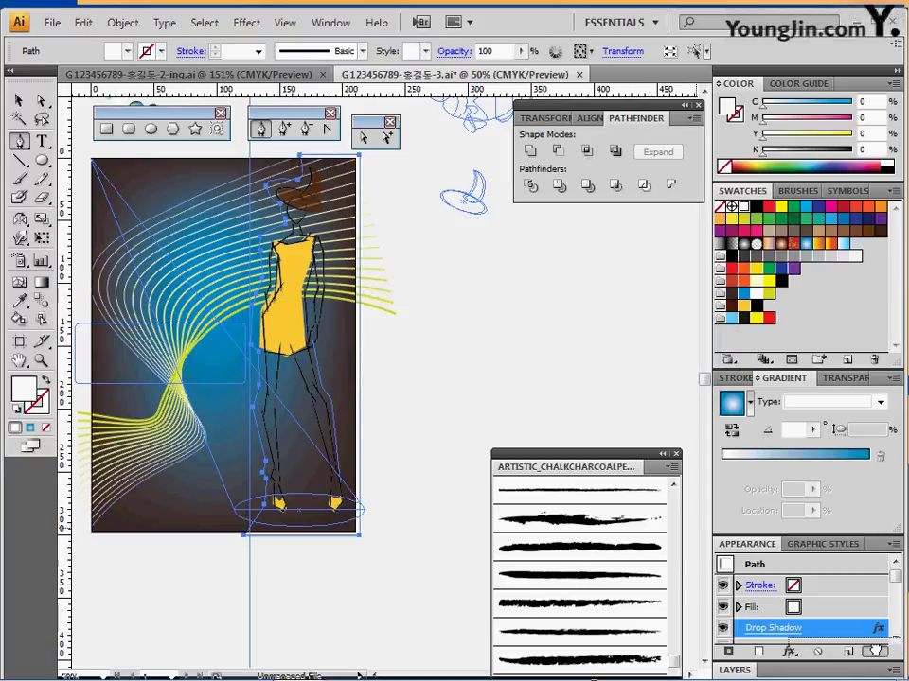
click(874, 652)
Bring the white silhouette shape to the front, and send it back one level behind the figure.
key(ctrl+apostrophe)
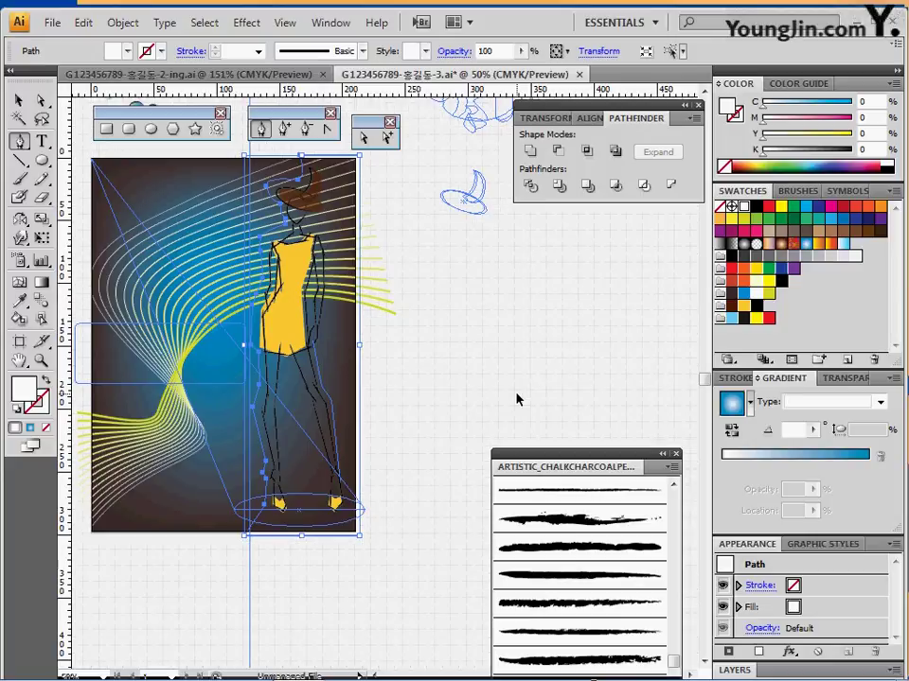
key(ctrl+shift+bracketright)
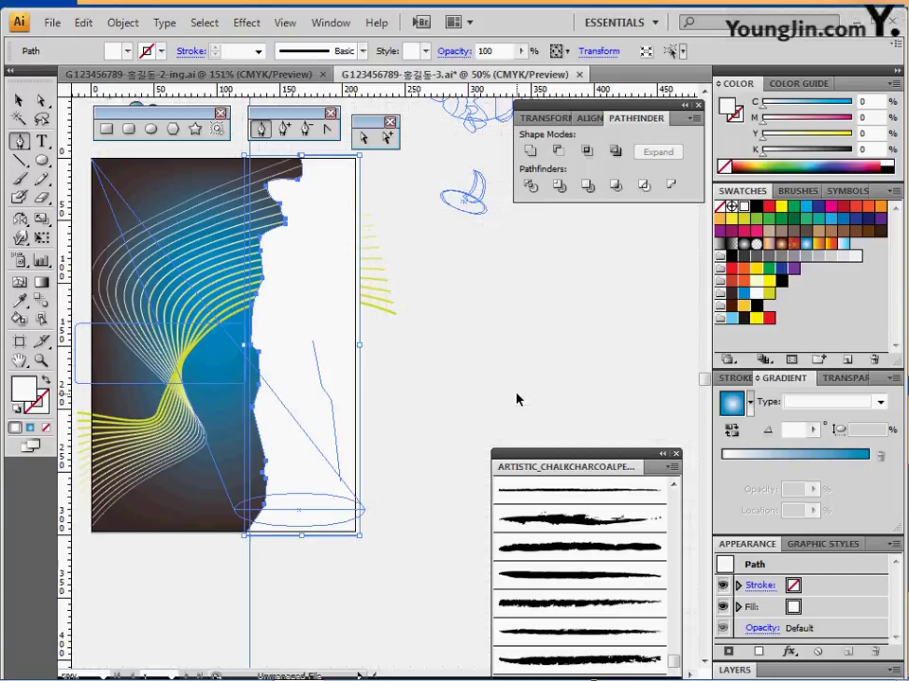
key(ctrl+bracketleft)
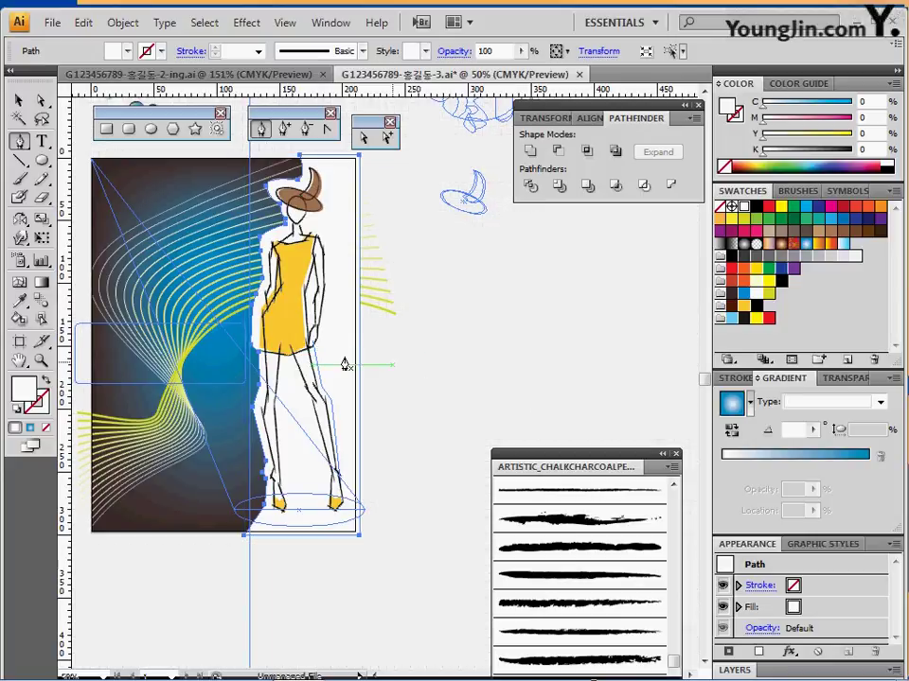
Nudge the figure group slightly up and left over the white silhouette shape.
drag(327, 363, 304, 395)
click(320, 361)
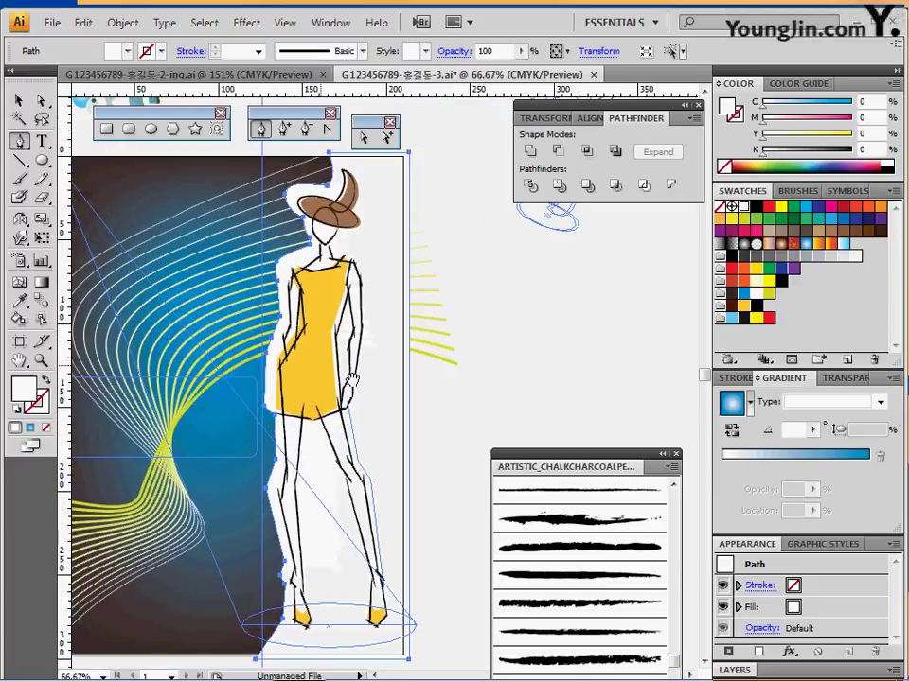
drag(311, 371, 307, 378)
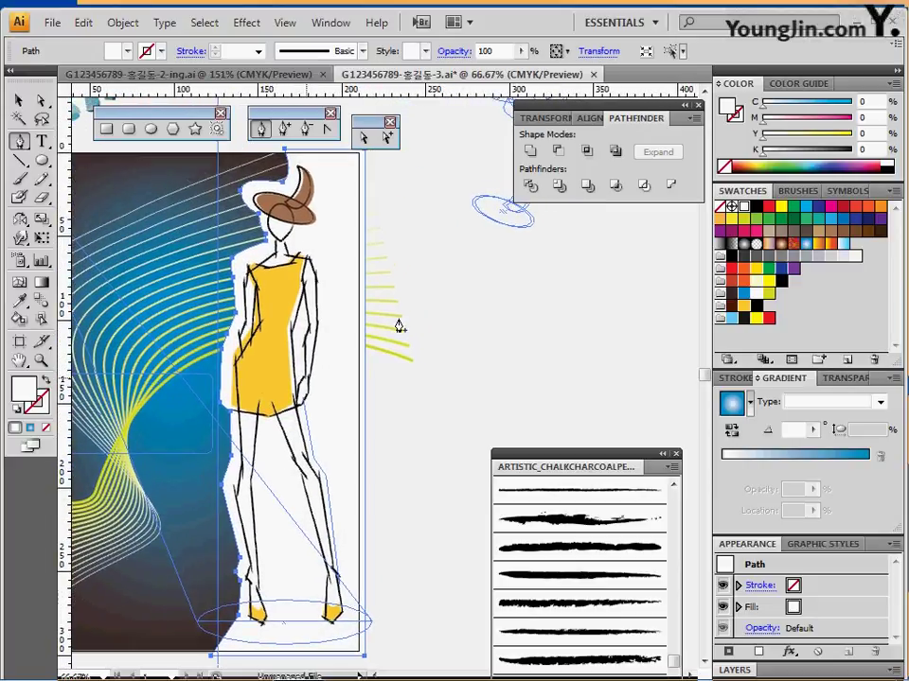
ctrl+click(445, 298)
ctrl+click(296, 285)
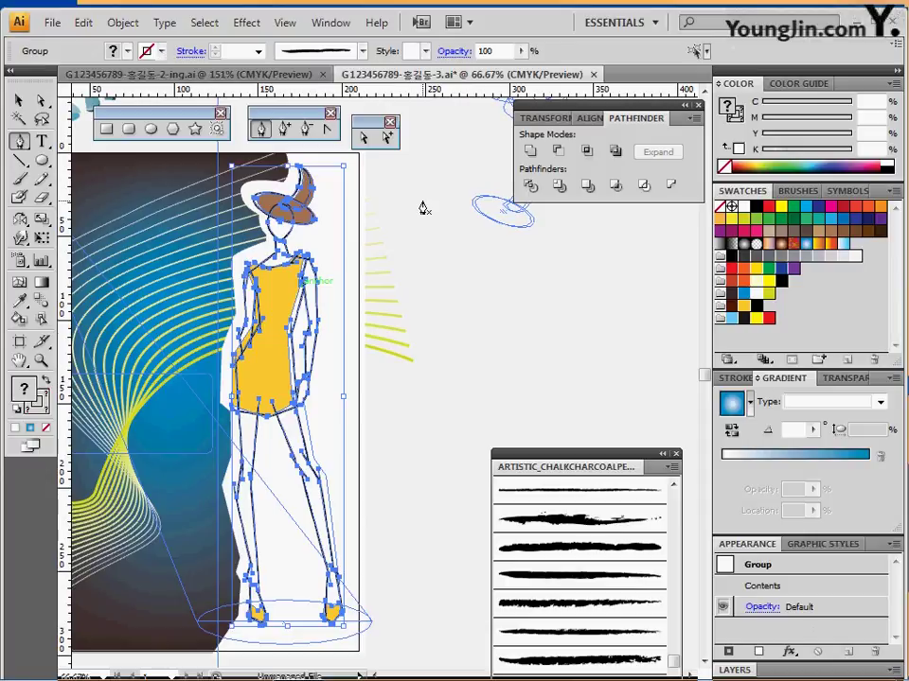
key(ctrl+z)
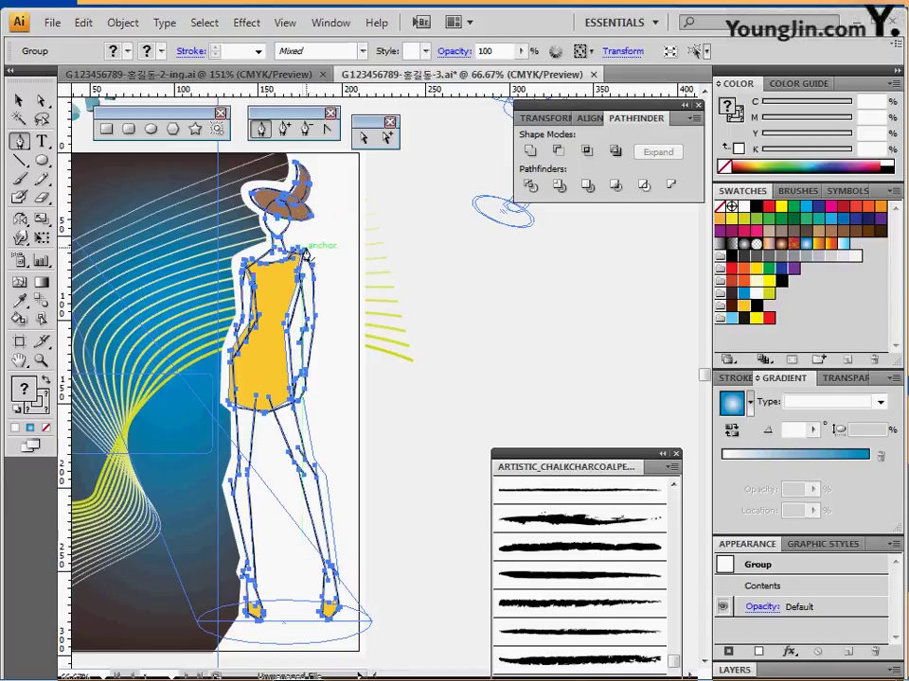
Start a Stylize Drop Shadow effect on the white silhouette shape with the preview enabled.
ctrl+click(303, 253)
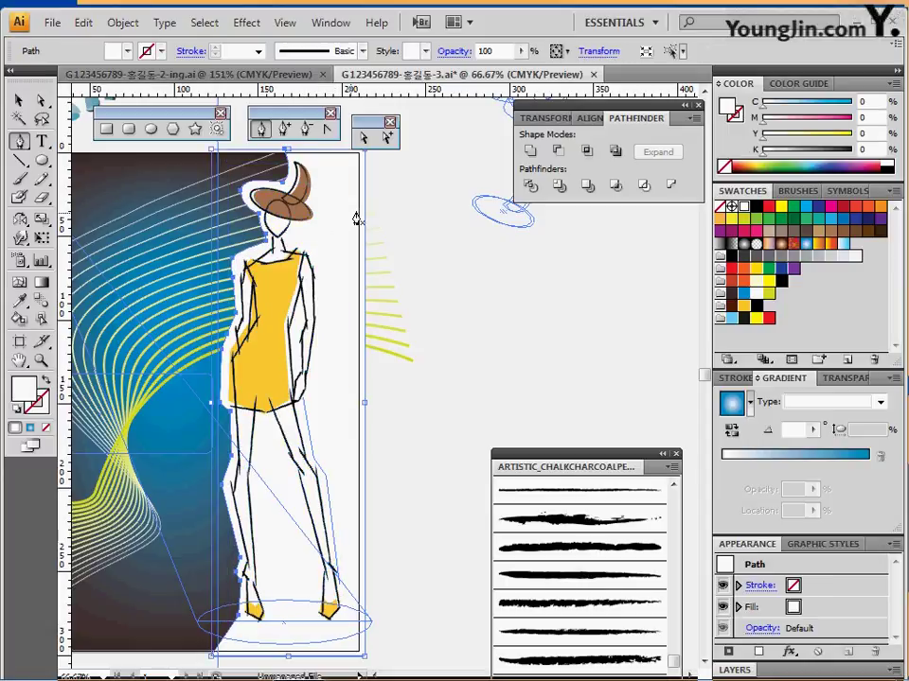
click(250, 24)
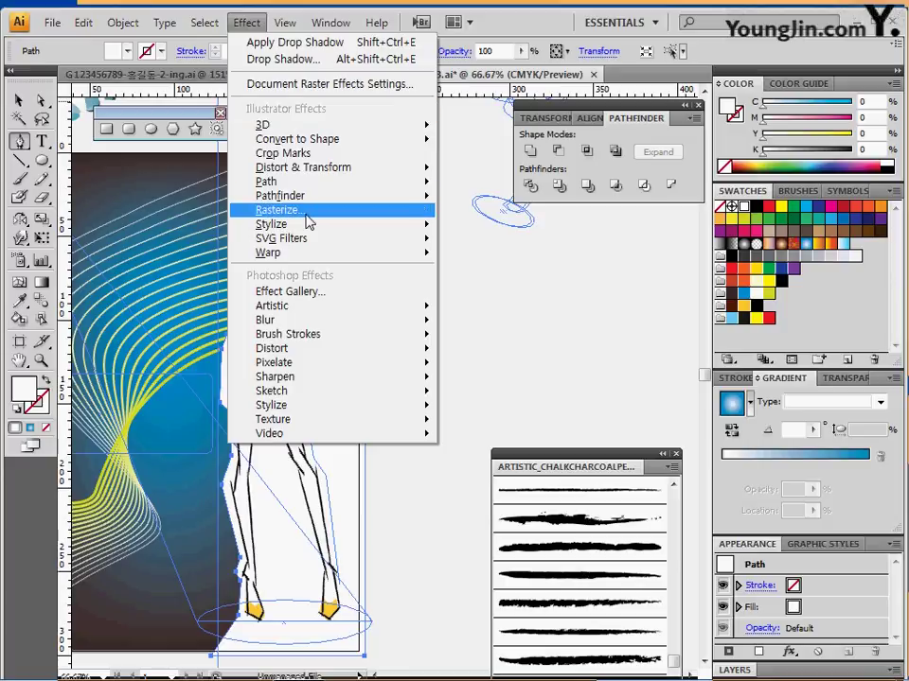
mouse_move(310, 225)
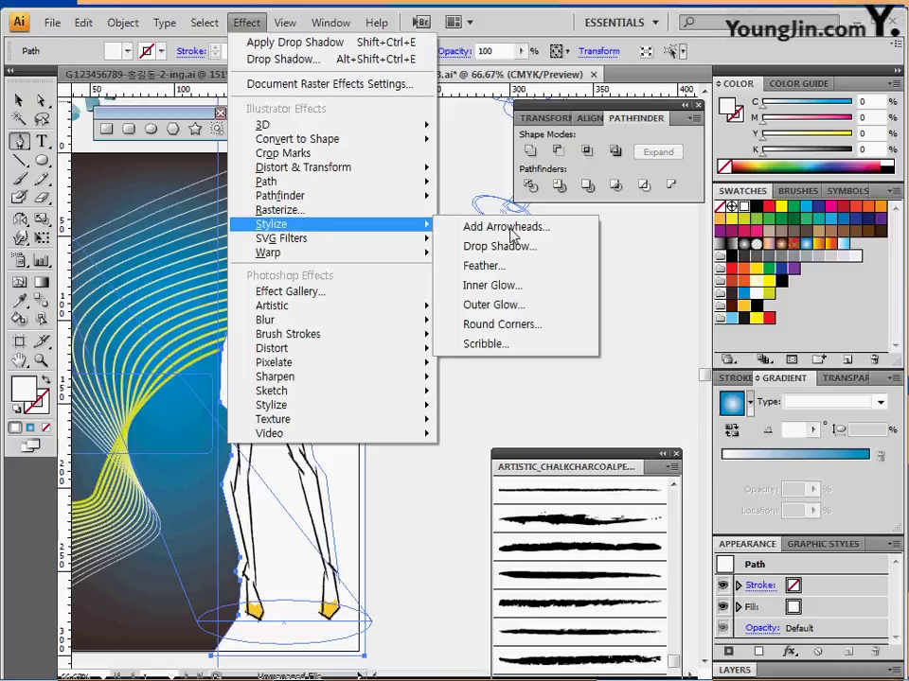
click(515, 252)
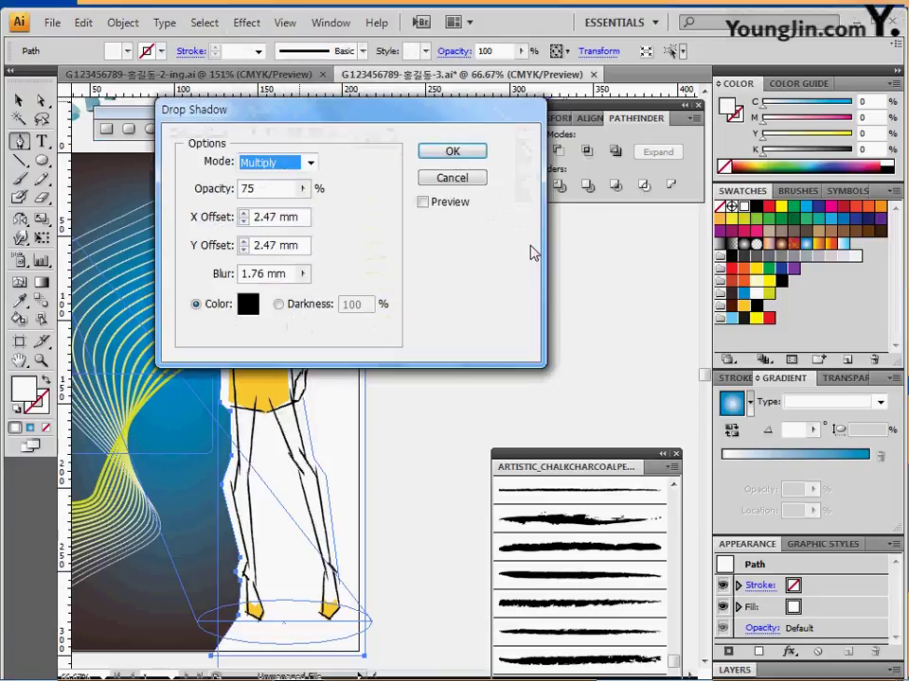
click(426, 207)
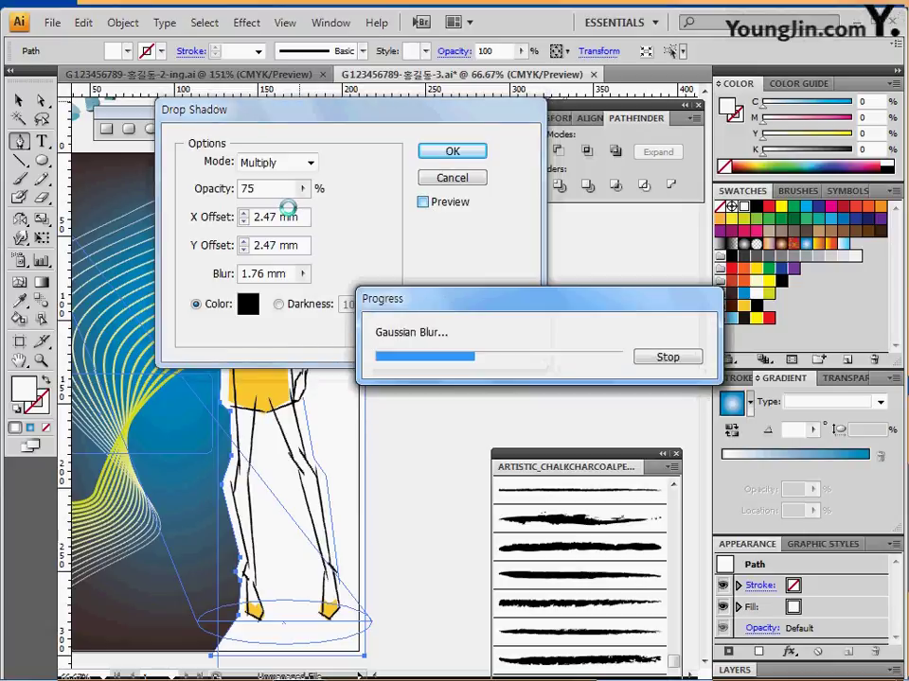
Set the drop shadow's X offset to -2 mm.
drag(265, 191, 224, 188)
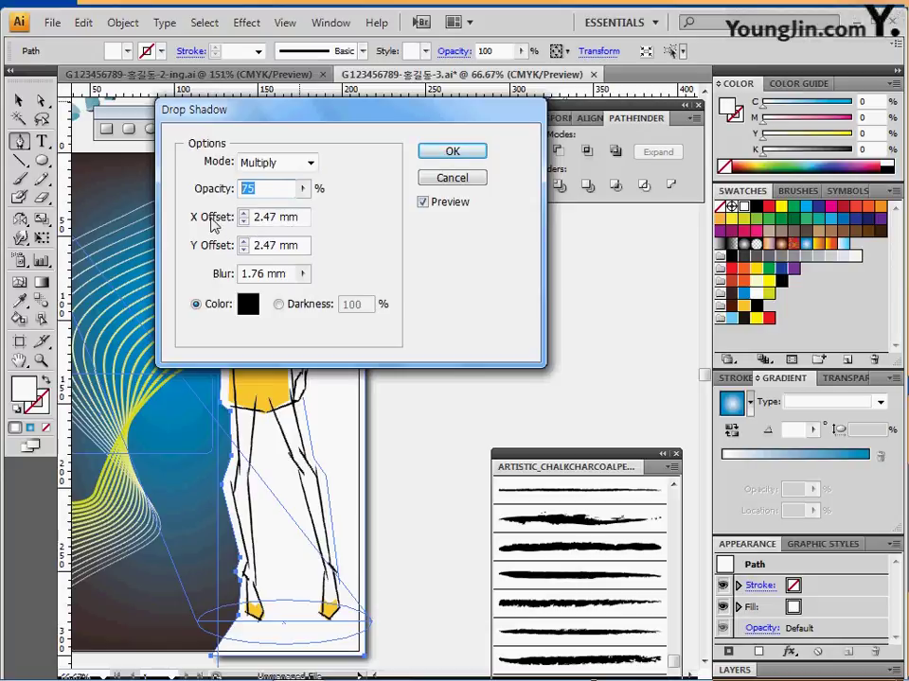
click(232, 218)
text(1)
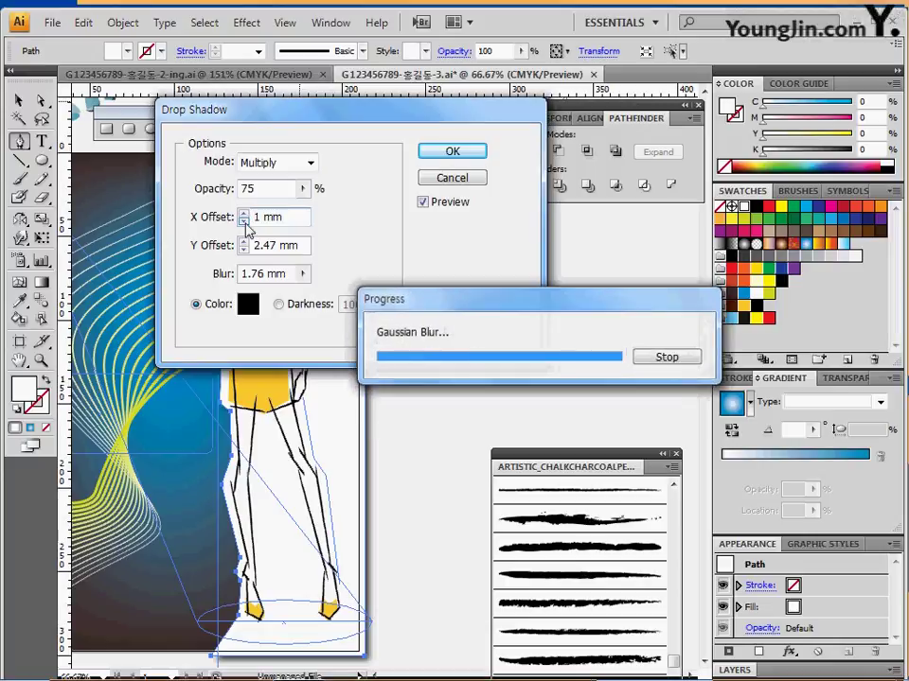
click(243, 221)
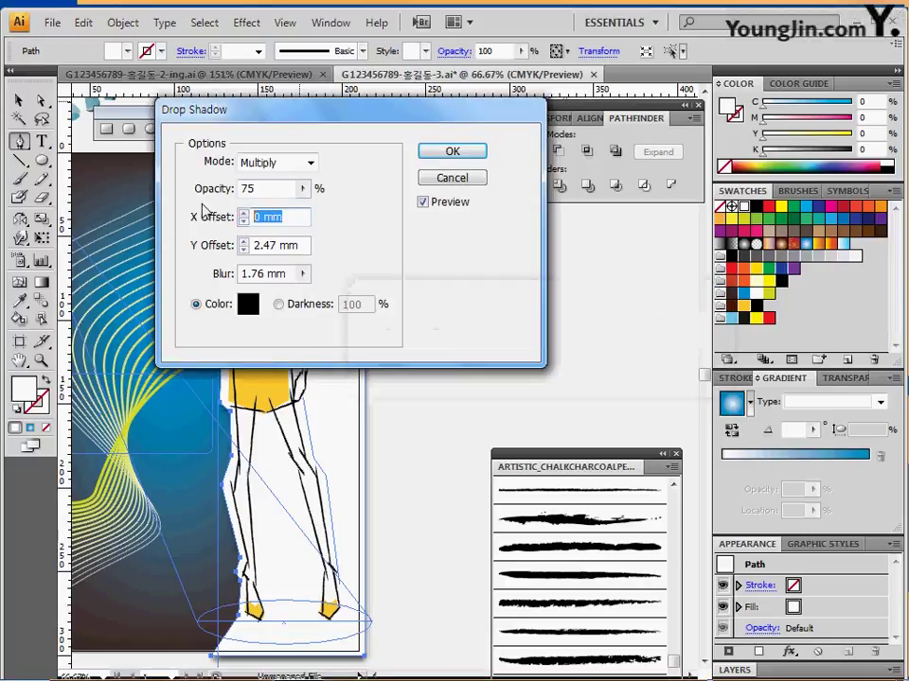
text(-)
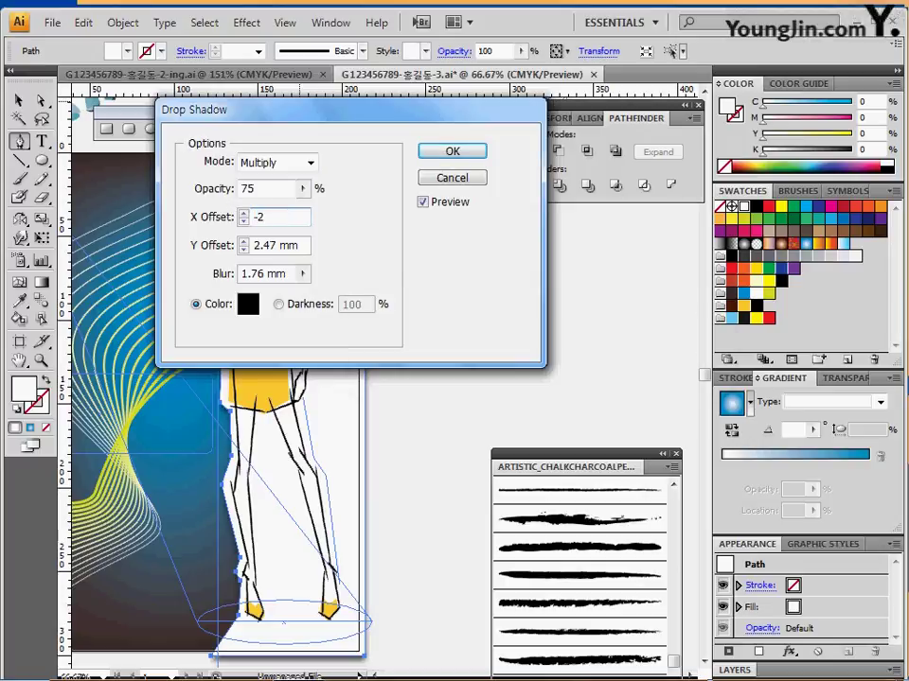
text(2)
key(Tab)
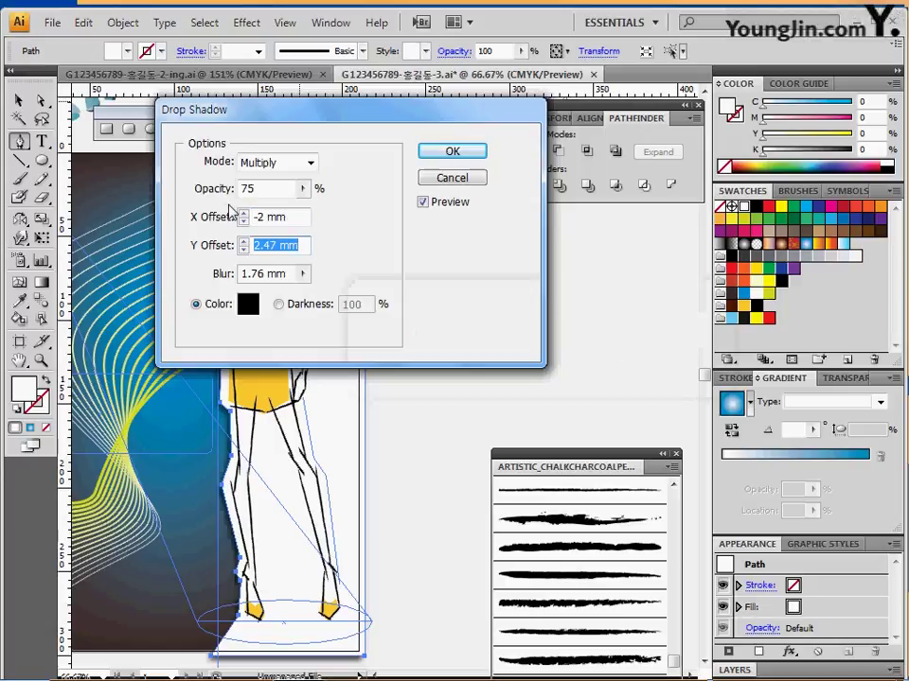
Set the drop shadow's Y offset to 0 mm and blur to 1 mm, and apply the effect.
text(0)
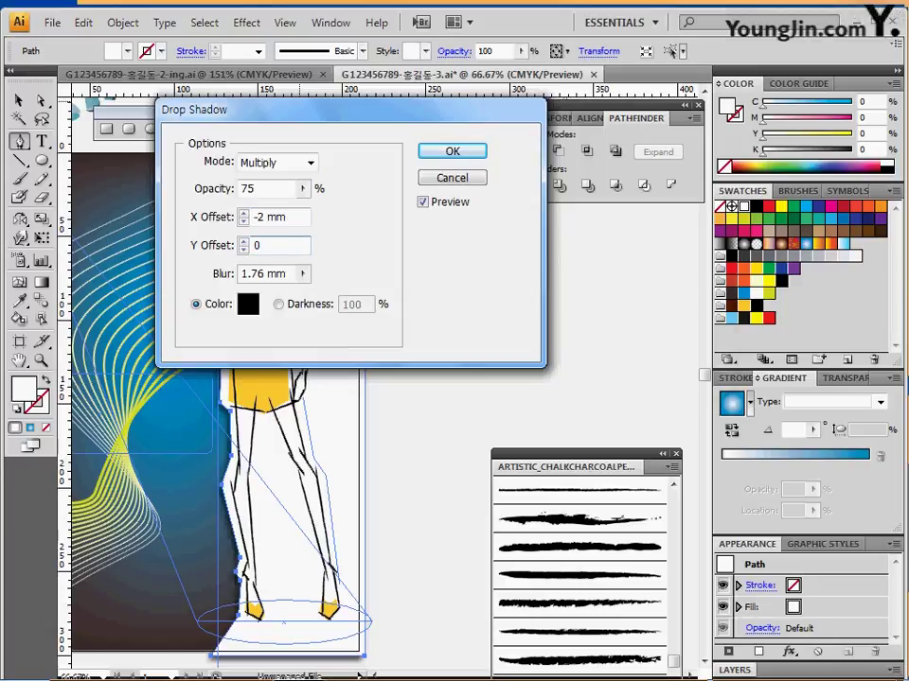
key(Tab)
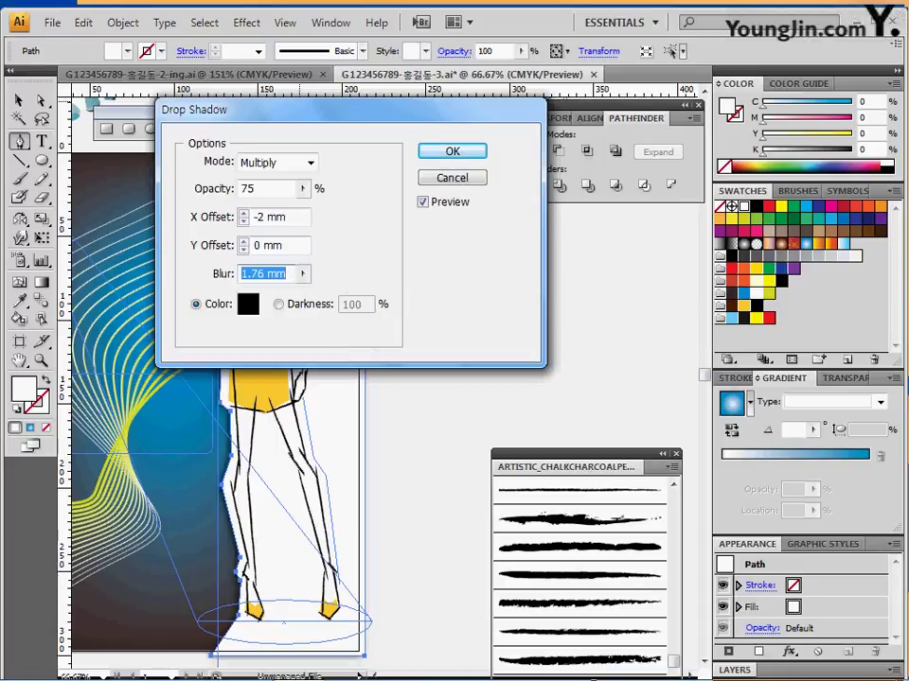
text(1)
click(434, 155)
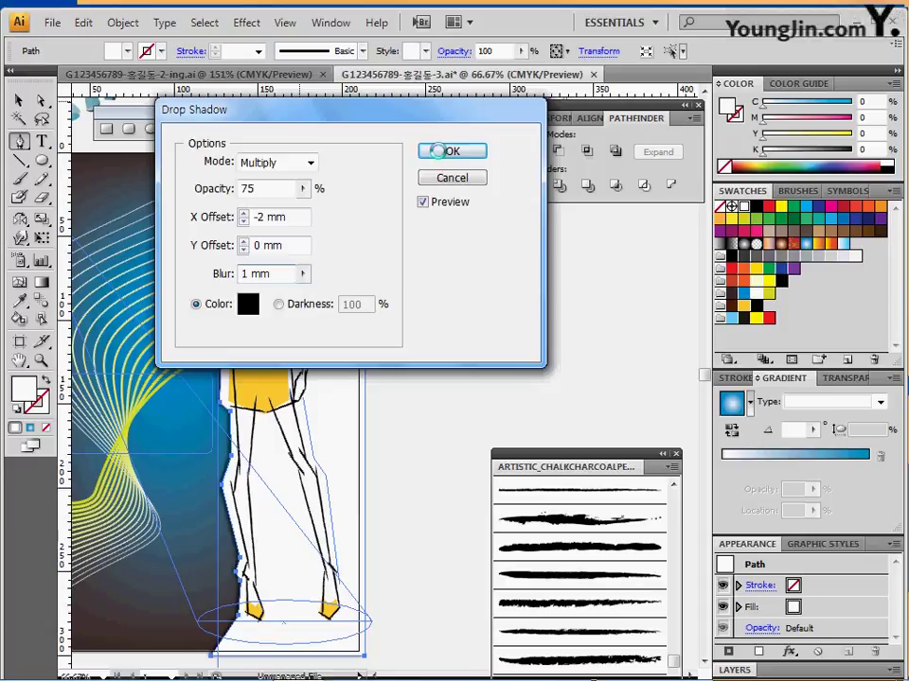
click(442, 157)
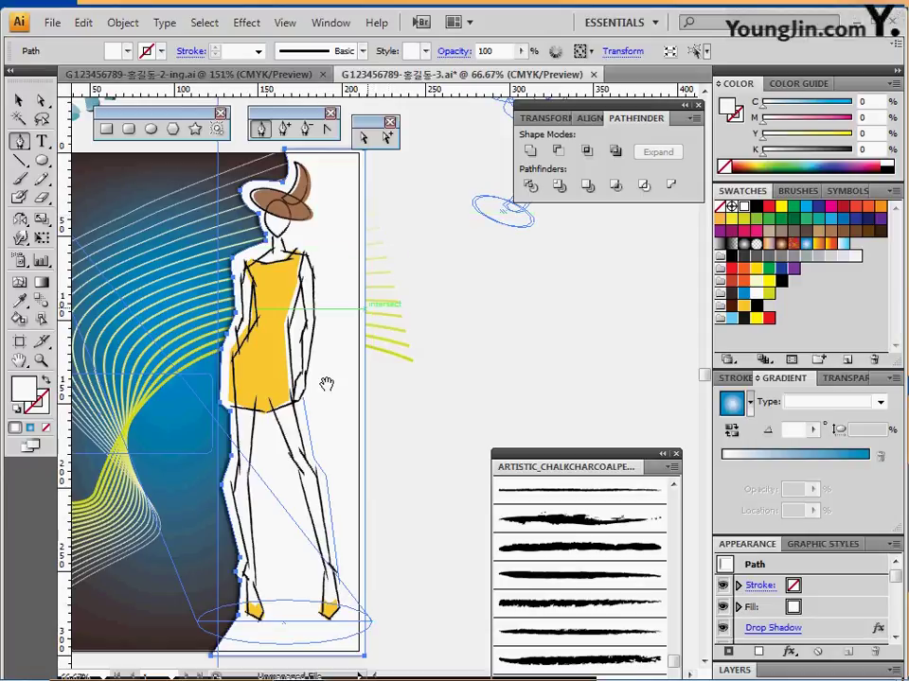
Draw an ellipse about 105 mm wide over the elliptical guide at the figure's feet and fill it with light blue, C=50.
drag(416, 453, 410, 387)
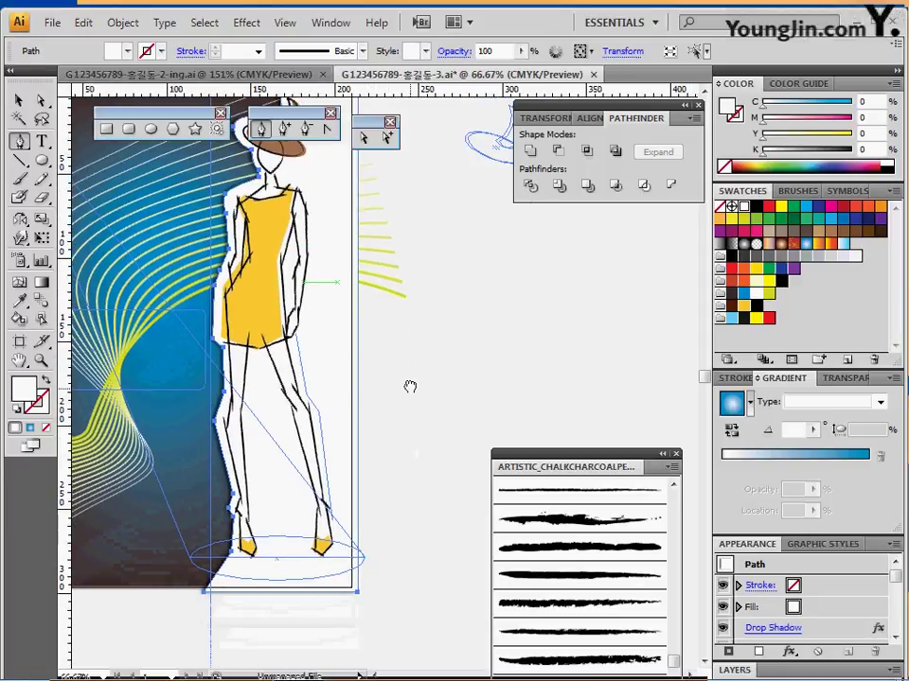
drag(397, 477, 392, 439)
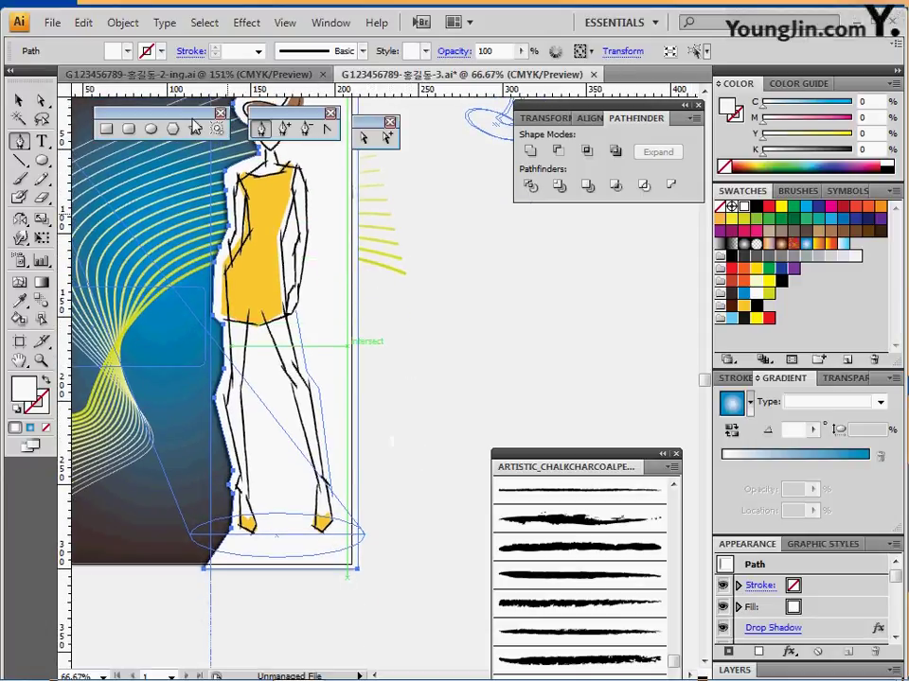
click(150, 131)
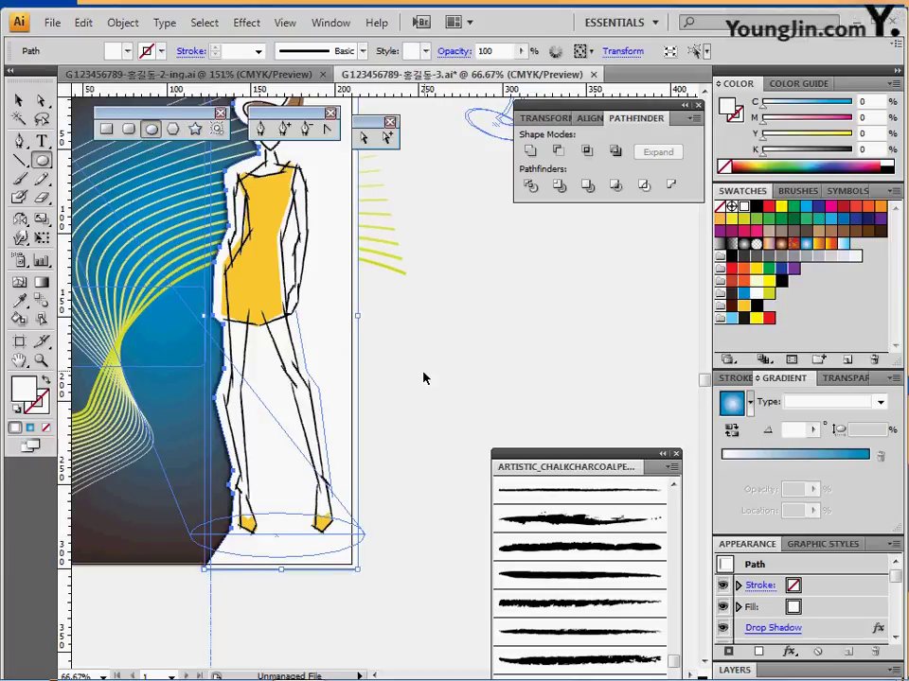
key(ctrl+shift+a)
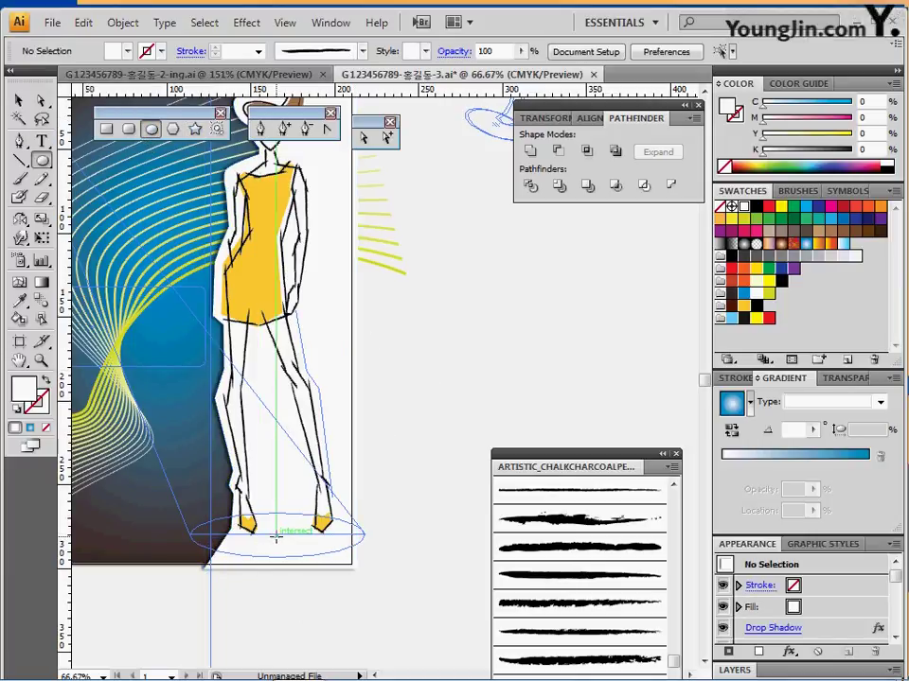
drag(275, 536, 363, 553)
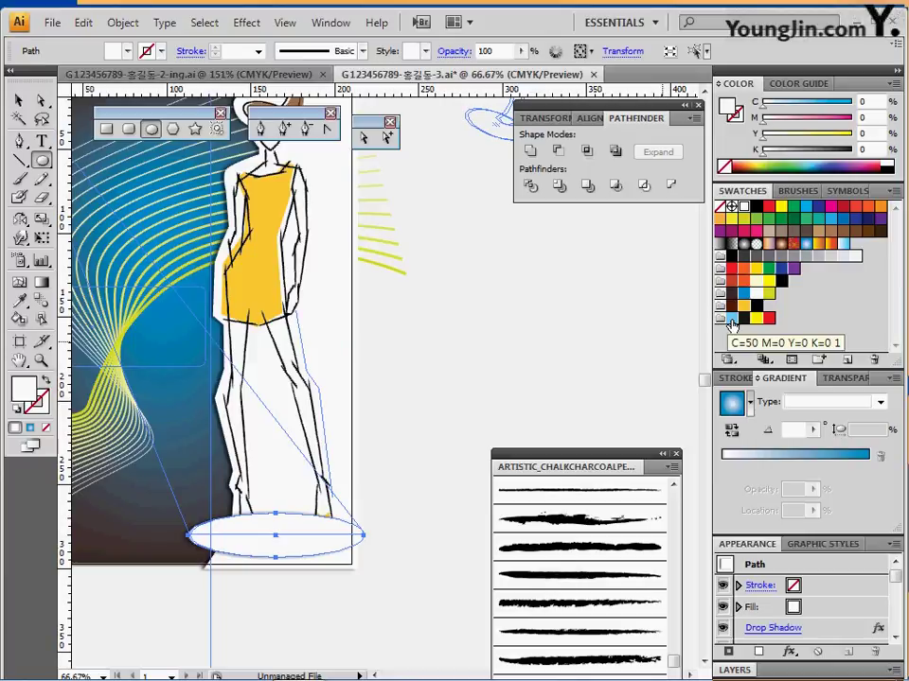
click(731, 320)
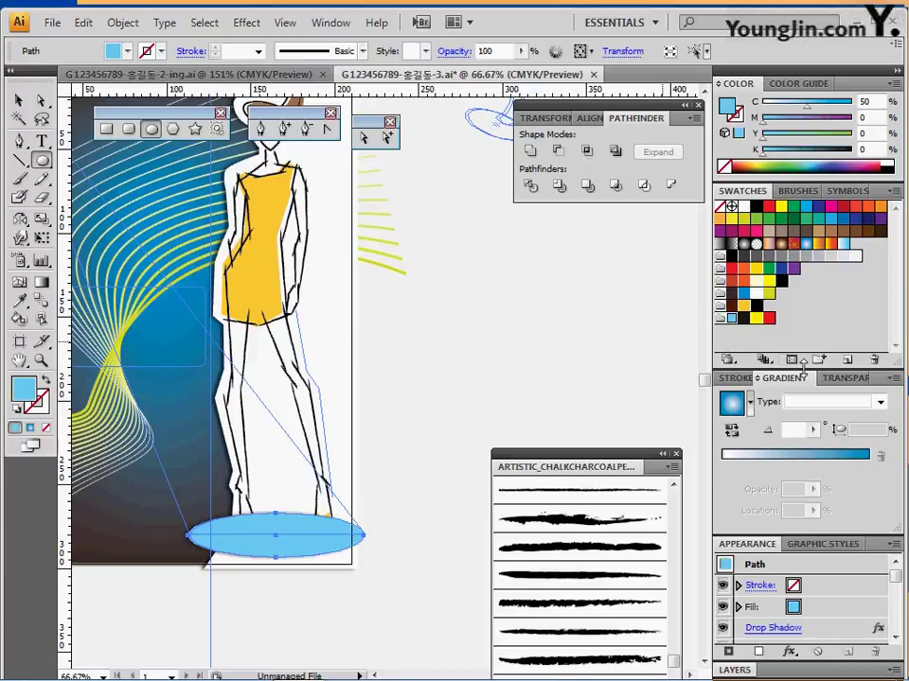
Remove the inherited Drop Shadow effect from the blue ellipse.
double_click(743, 192)
double_click(767, 215)
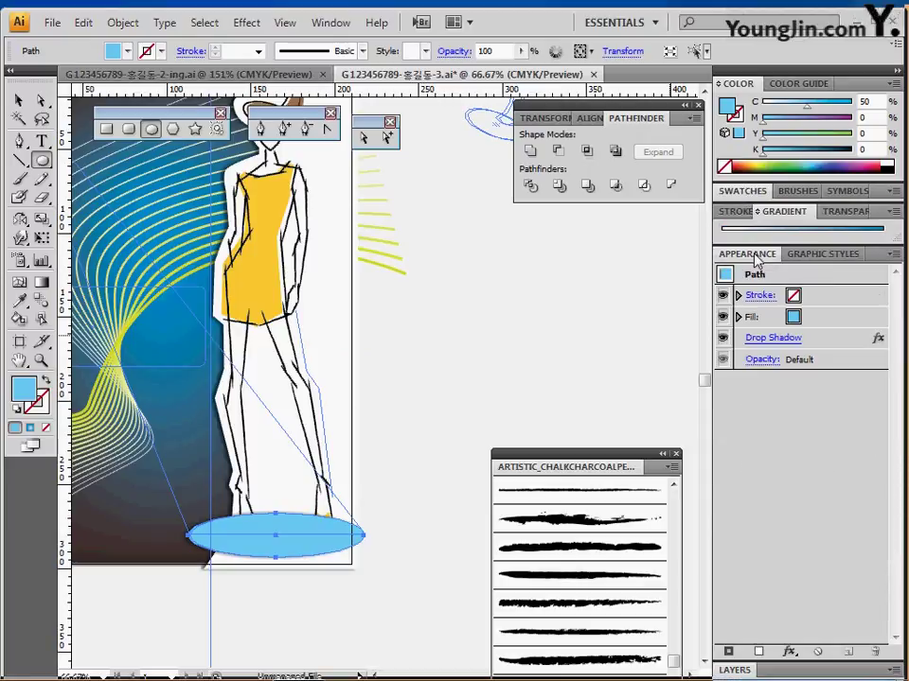
click(774, 344)
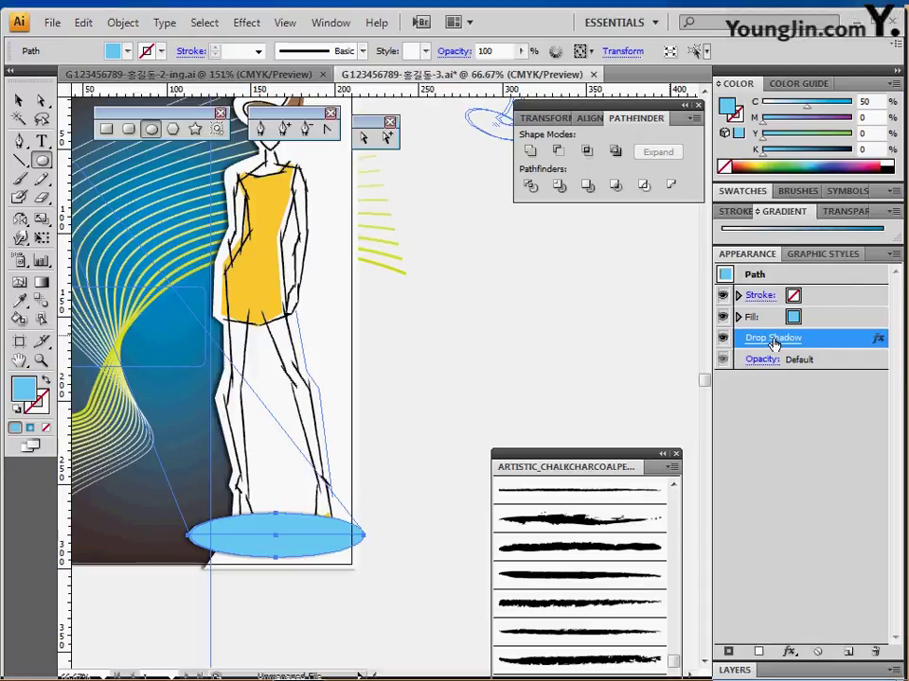
click(875, 655)
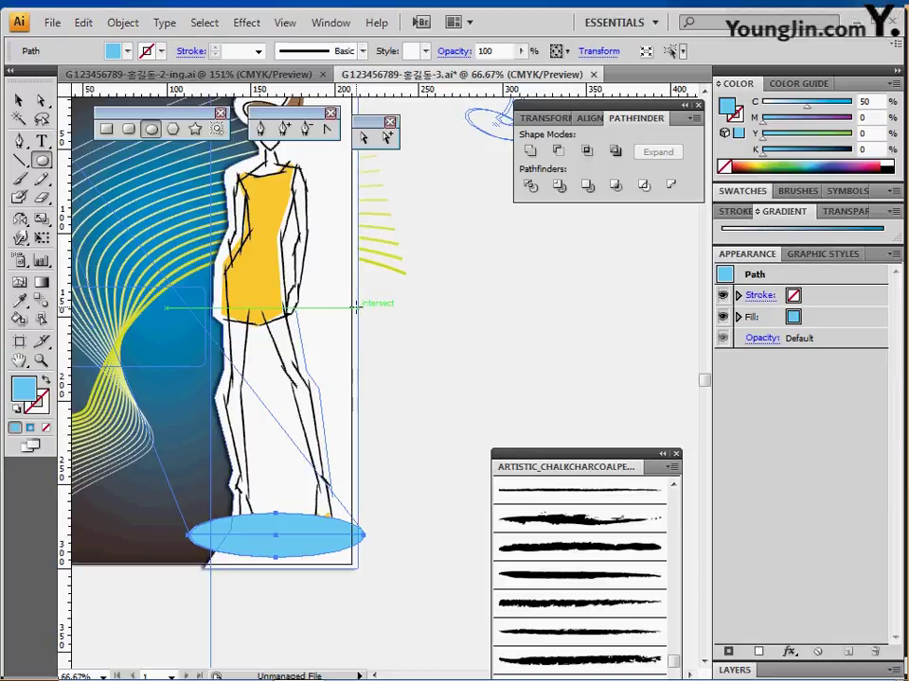
Move the blue ellipse behind the figure group but in front of the white silhouette shape, and deselect it.
key(space)
drag(265, 287, 350, 328)
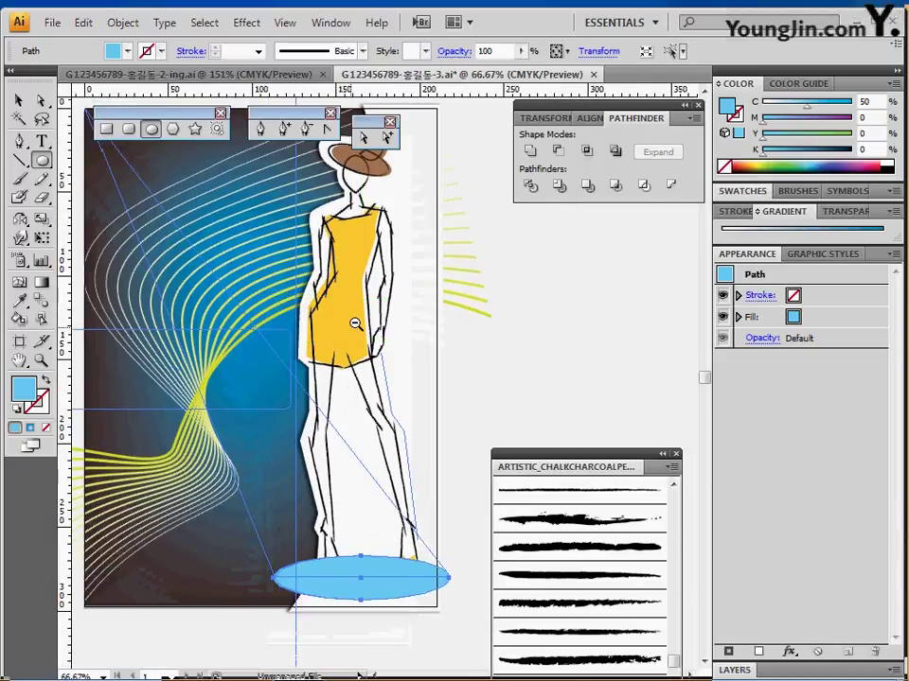
ctrl+alt+click(354, 323)
drag(291, 335, 297, 328)
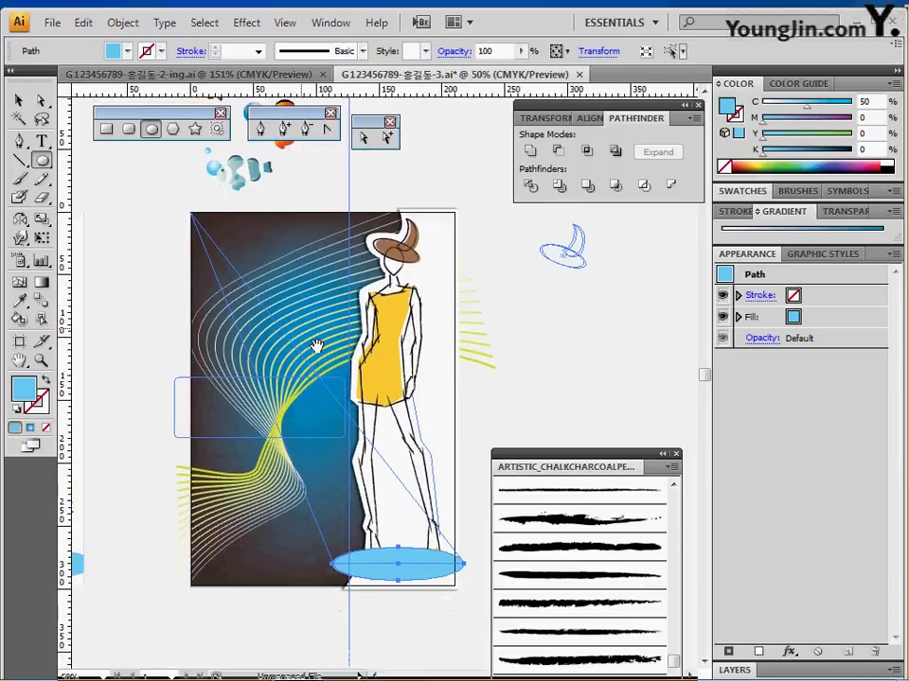
drag(329, 395, 287, 337)
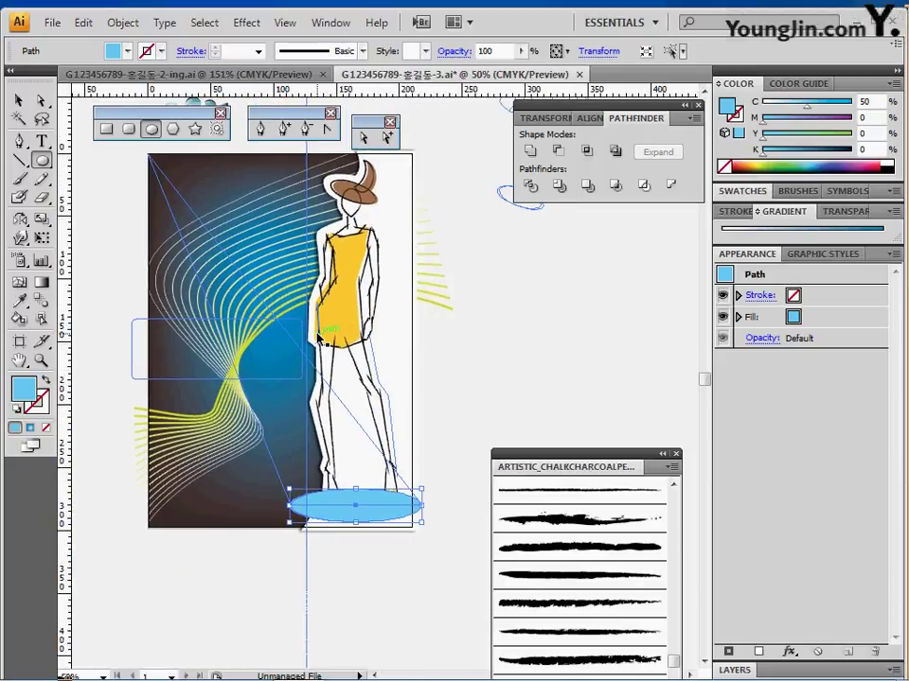
key(ctrl+bracketleft)
key(ctrl+bracketleft)
key(ctrl+bracketright)
ctrl+click(572, 444)
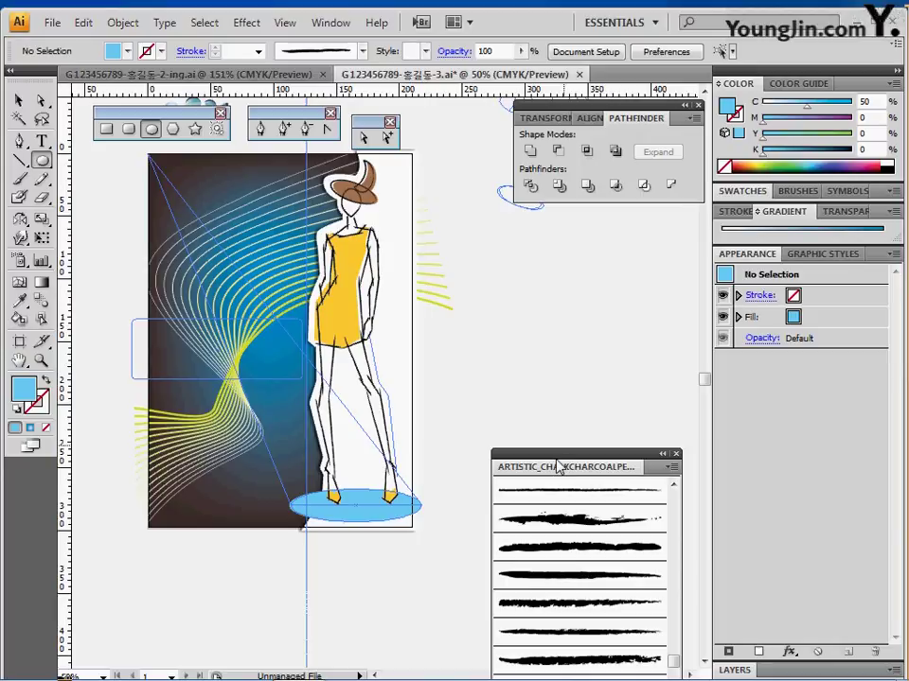
Draw a closed triangular light beam with the Pen tool from the poster's upper-left corner to both ends of the blue ellipse.
drag(566, 462, 566, 461)
drag(479, 422, 458, 428)
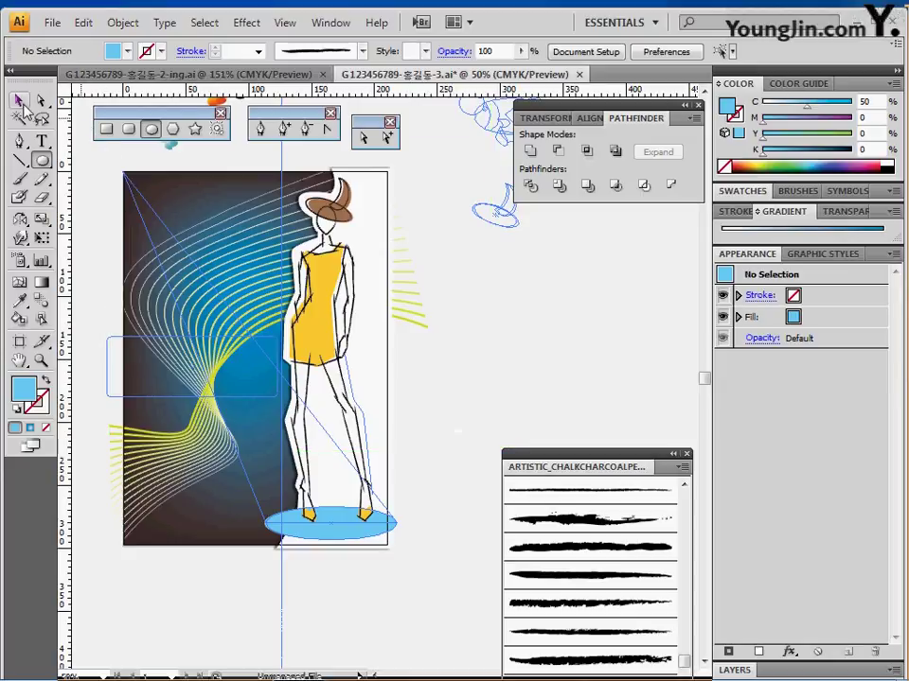
click(19, 139)
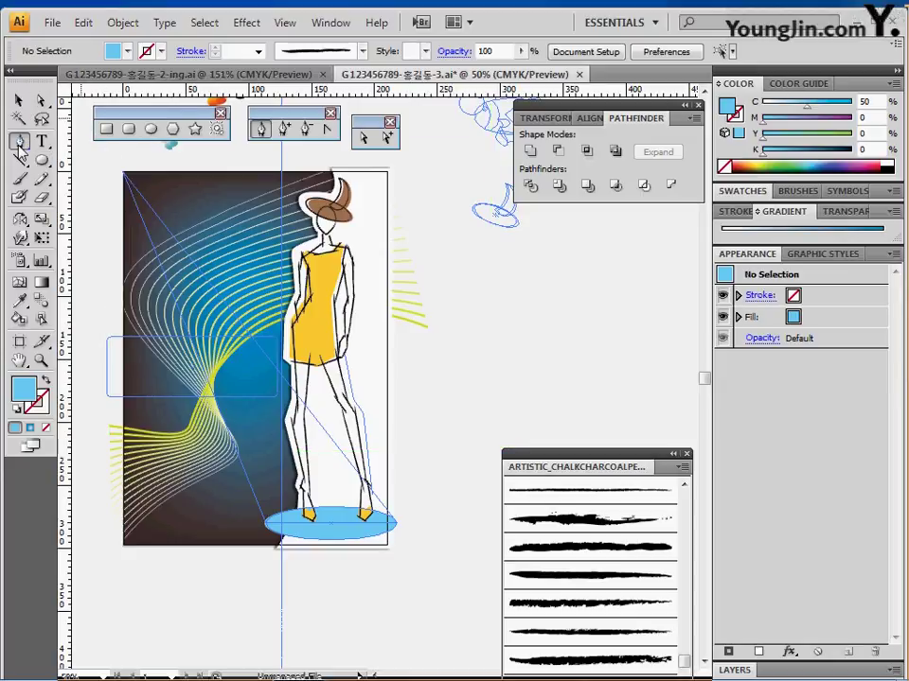
click(124, 177)
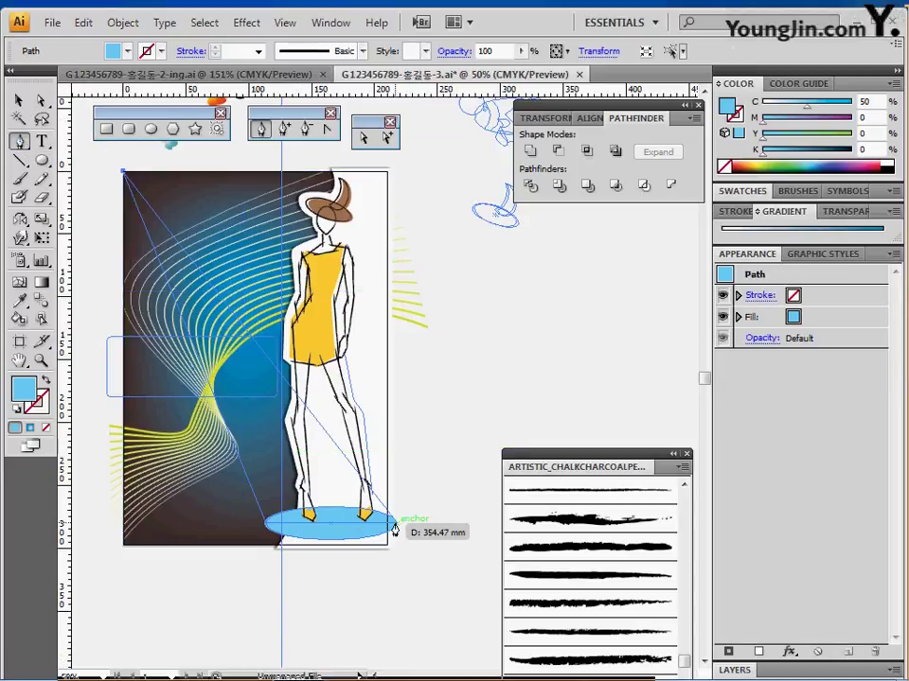
click(397, 523)
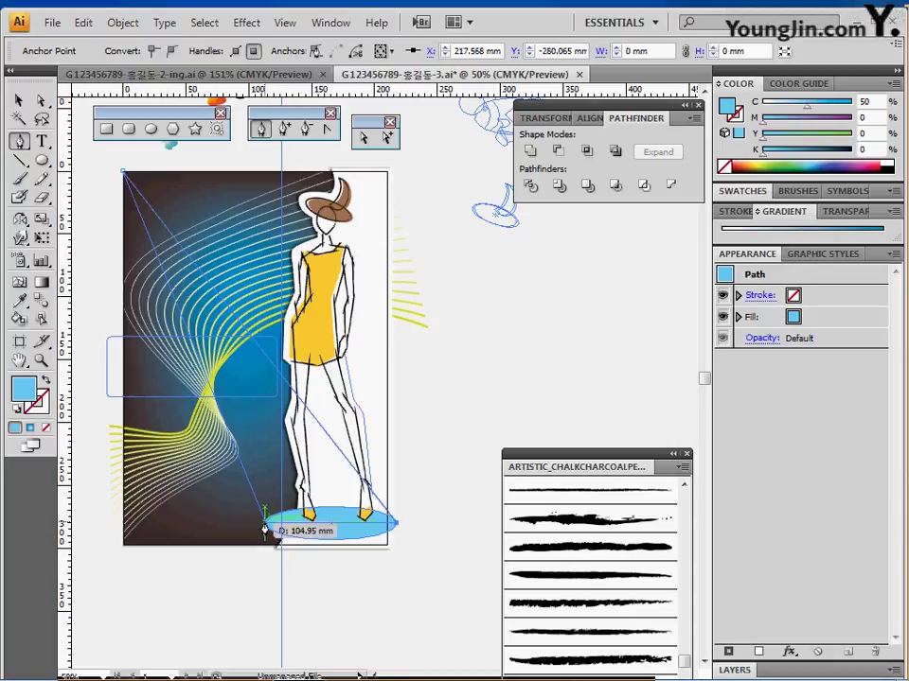
click(264, 521)
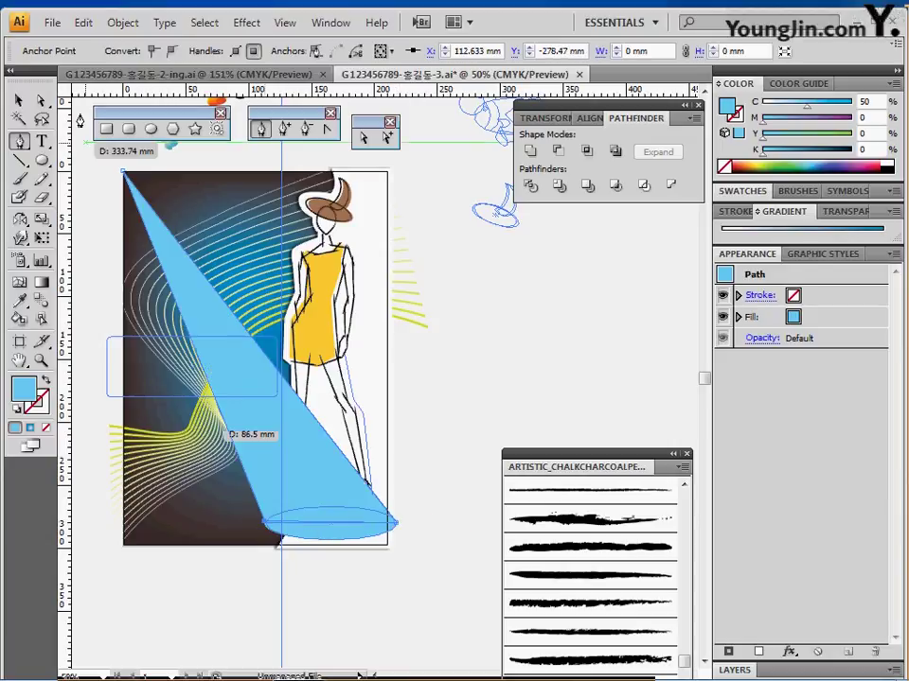
click(123, 177)
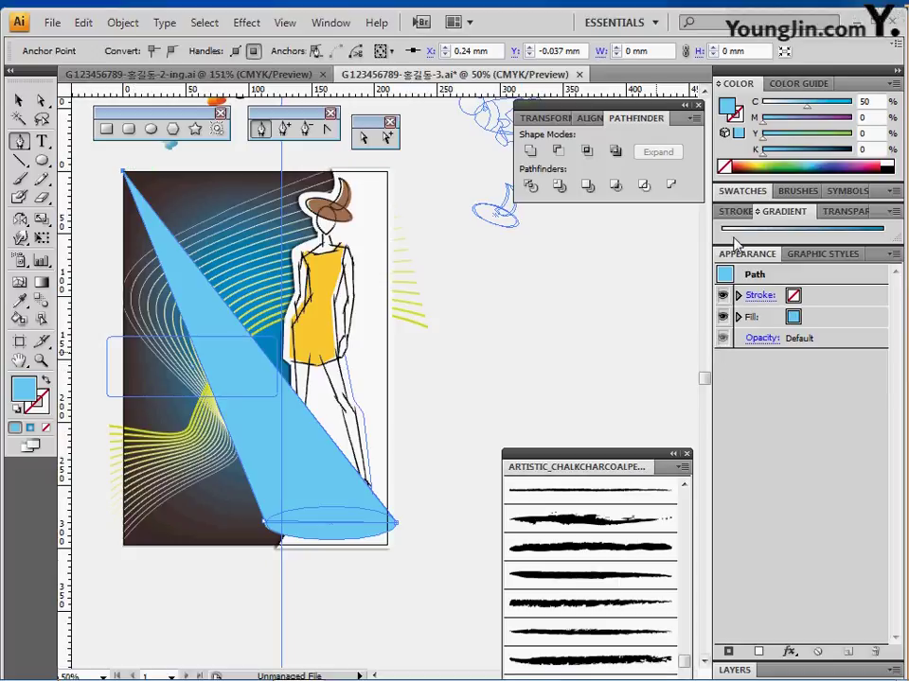
Fill the triangular beam with the white-to-sky-blue gradient swatch, keeping the Linear gradient type.
click(753, 192)
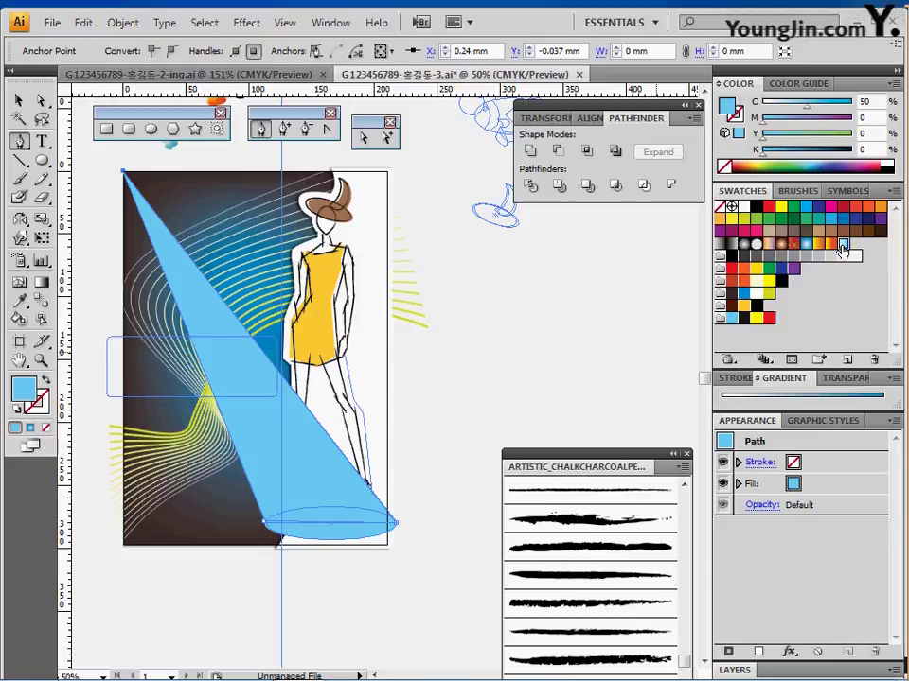
click(841, 251)
click(789, 378)
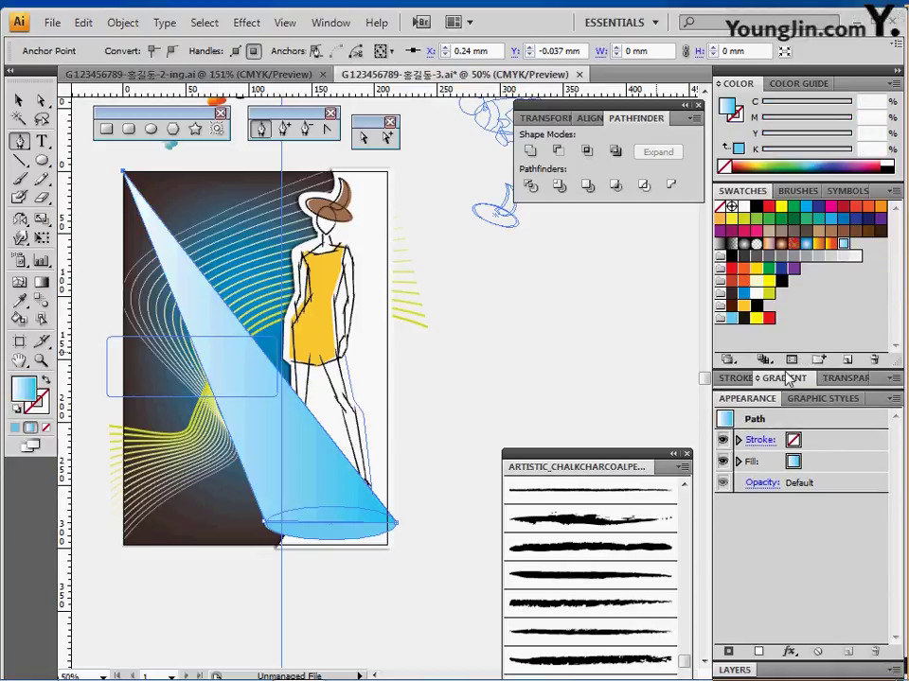
click(788, 379)
click(820, 403)
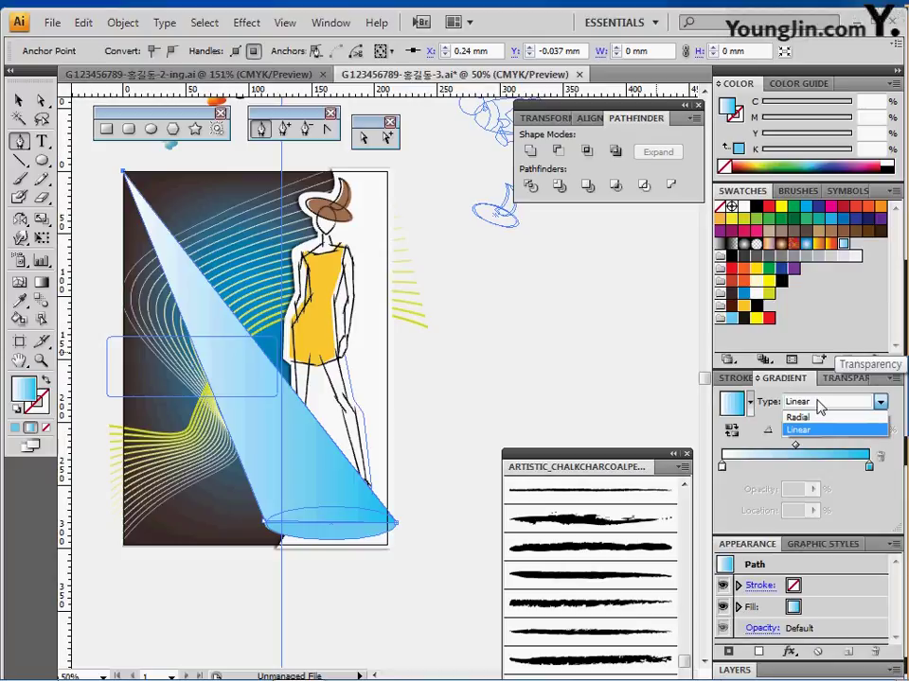
click(819, 405)
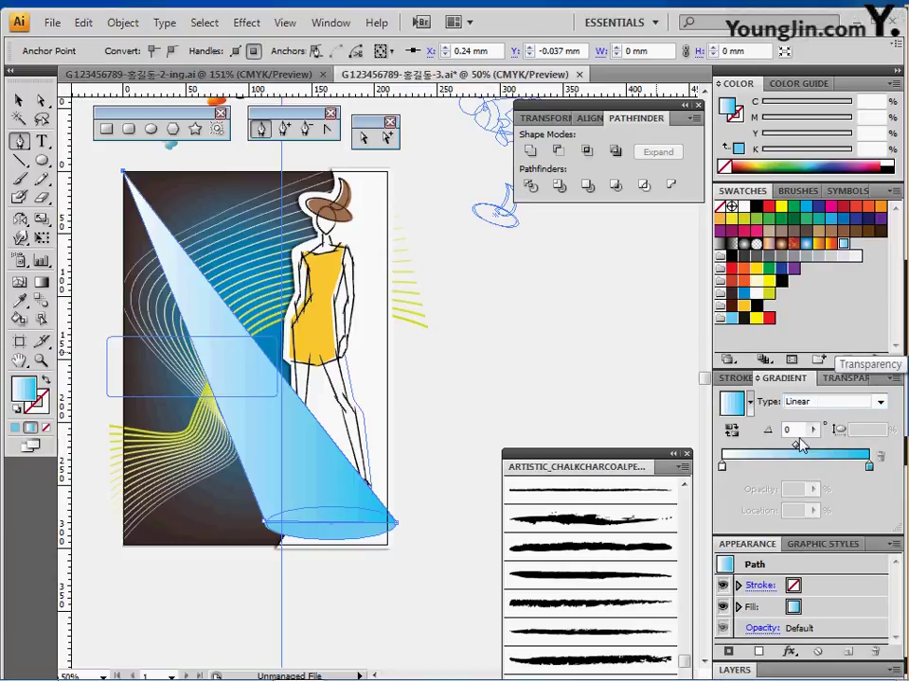
Set the beam's gradient angle to -90 degrees and check the colours of both gradient stops.
drag(792, 429, 765, 430)
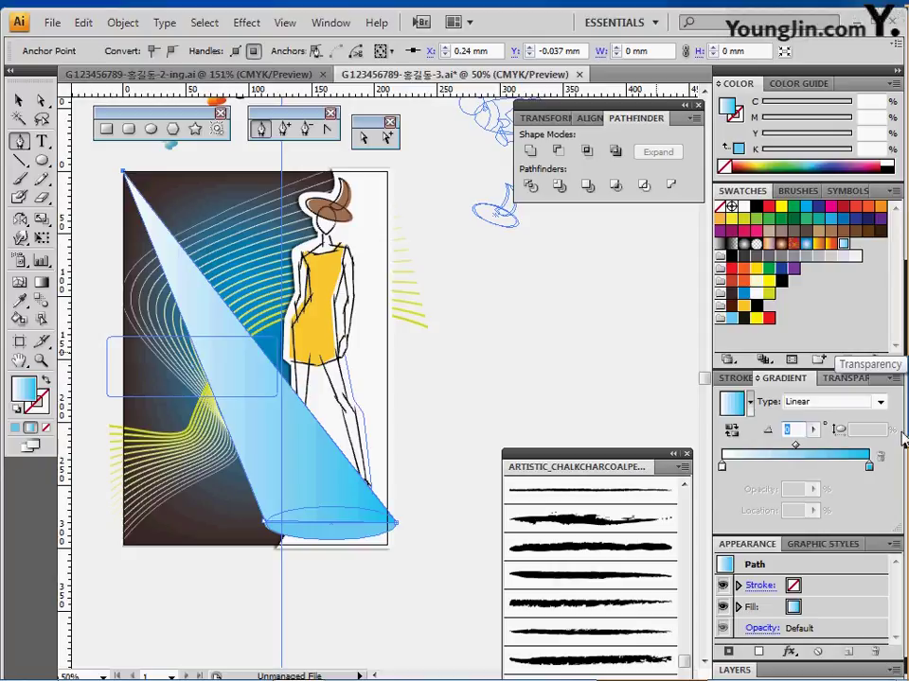
text(-90)
key(Return)
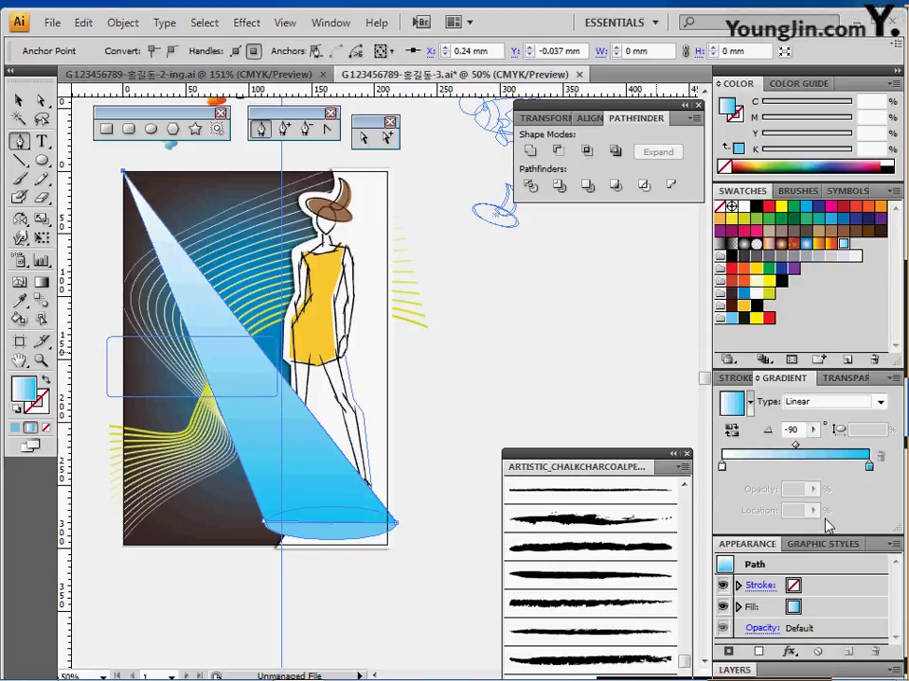
double_click(721, 466)
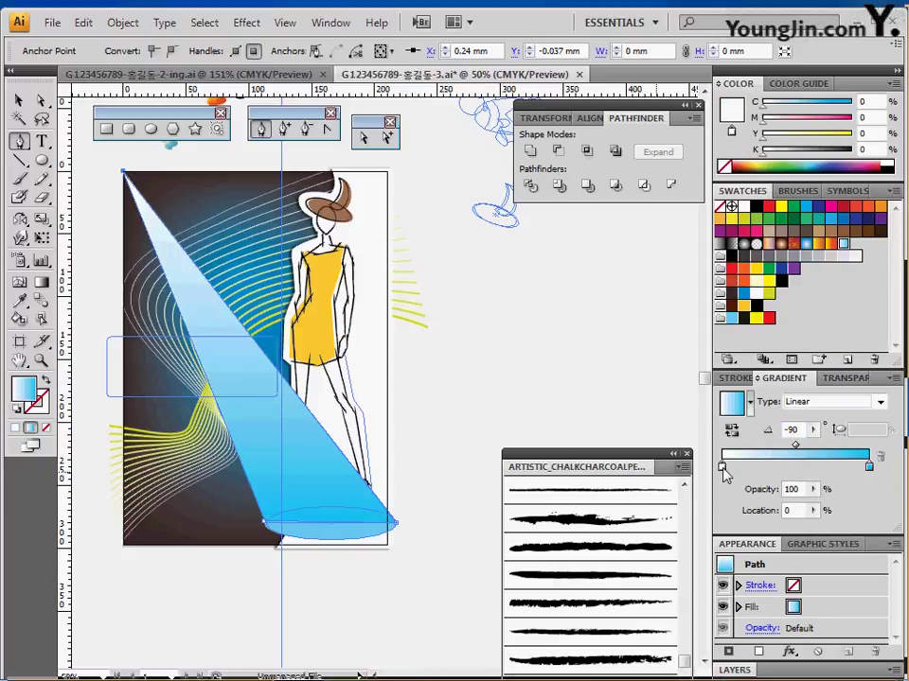
click(870, 467)
double_click(870, 466)
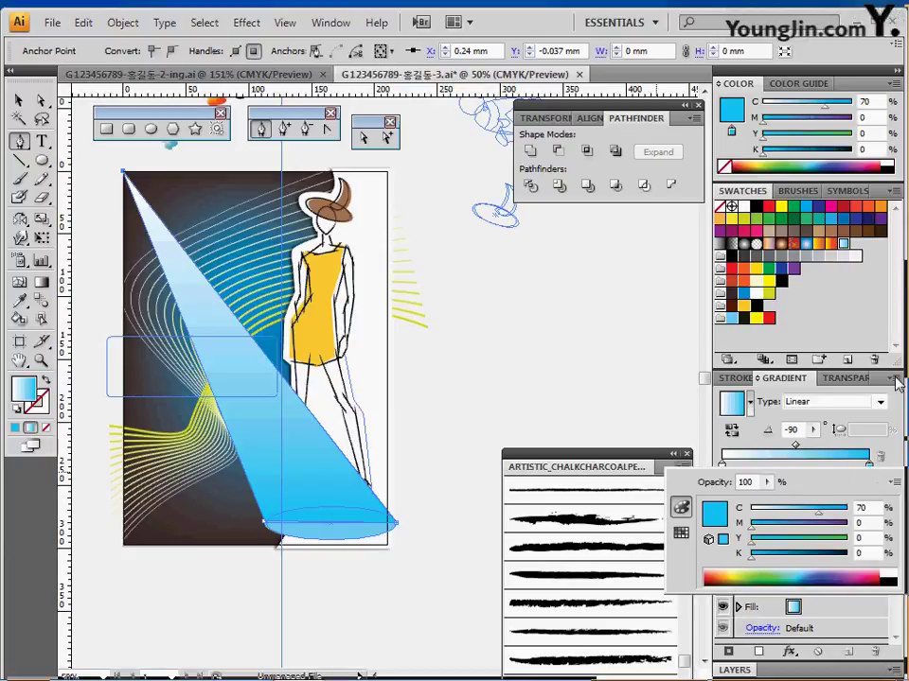
Set the triangular beam's opacity to 30% and deselect it.
click(840, 377)
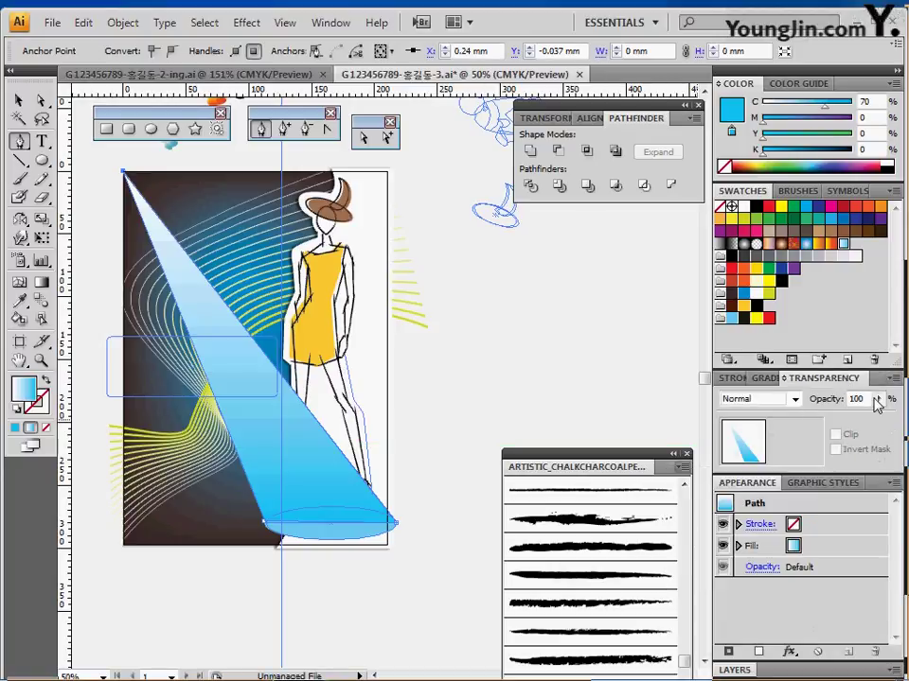
click(855, 398)
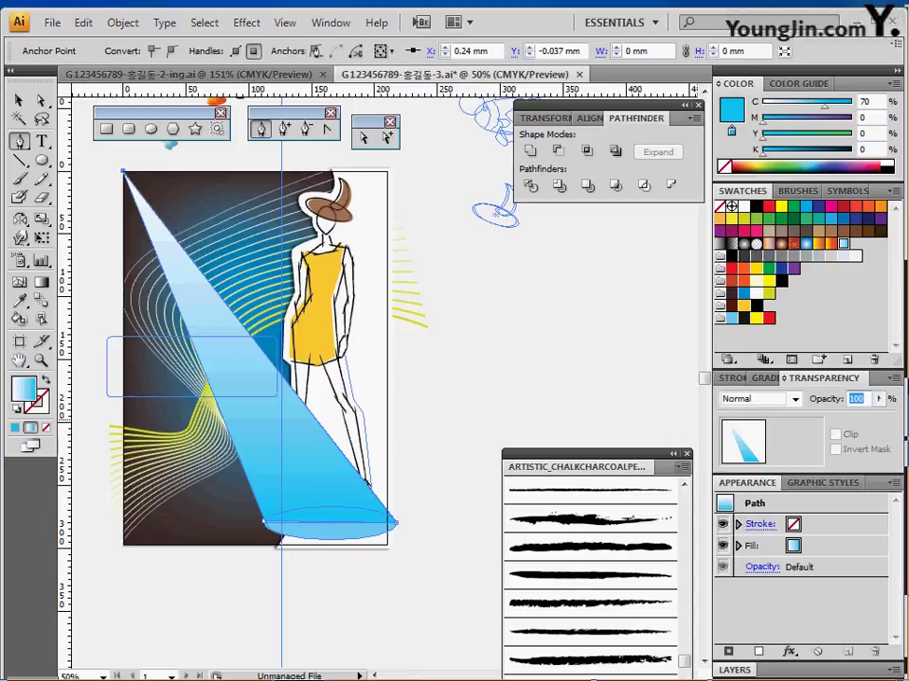
text(30)
key(Return)
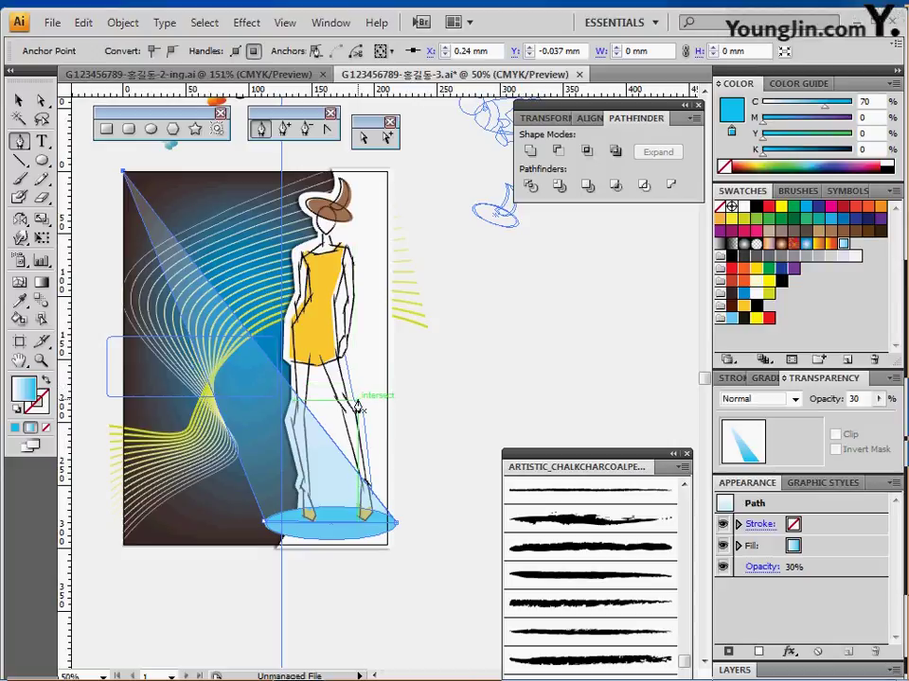
key(ctrl)
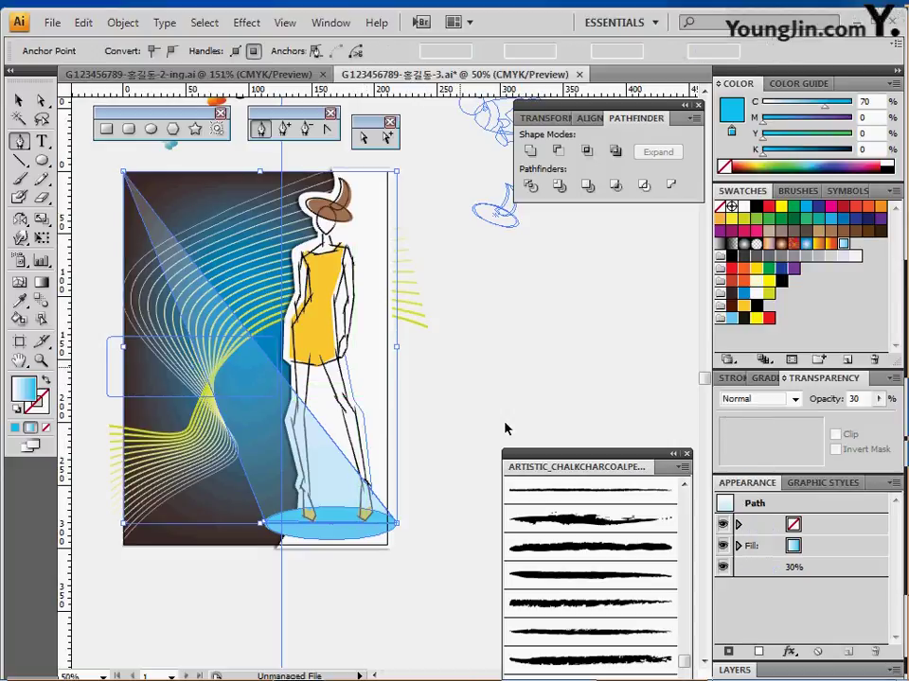
ctrl+click(452, 480)
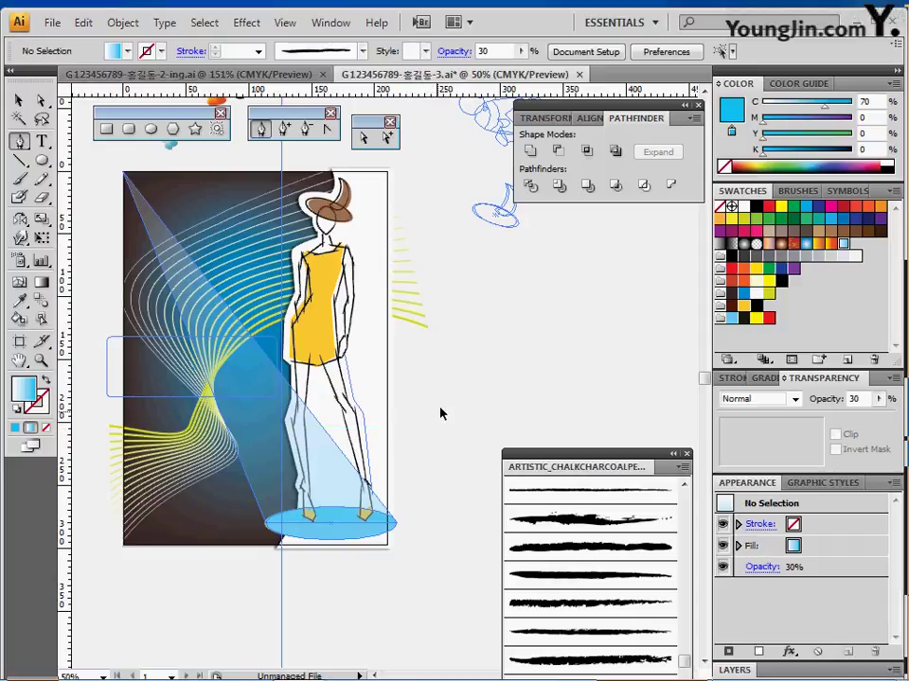
Bring the figure, the white silhouette panel and the blue ellipse to the front of the light beam and deselect them.
ctrl+click(321, 285)
ctrl+shift+click(363, 235)
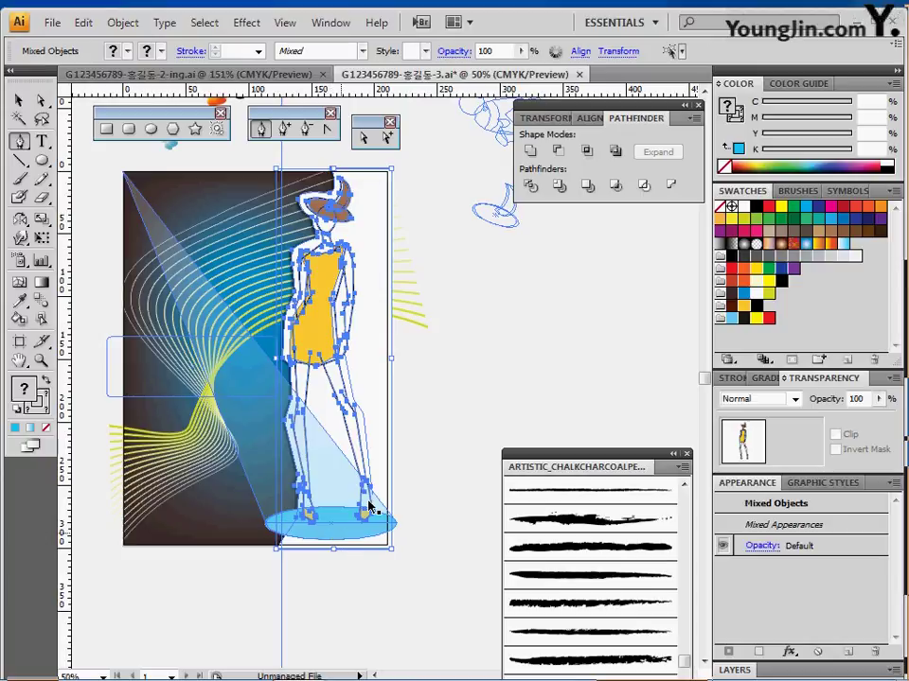
click(557, 331)
click(317, 291)
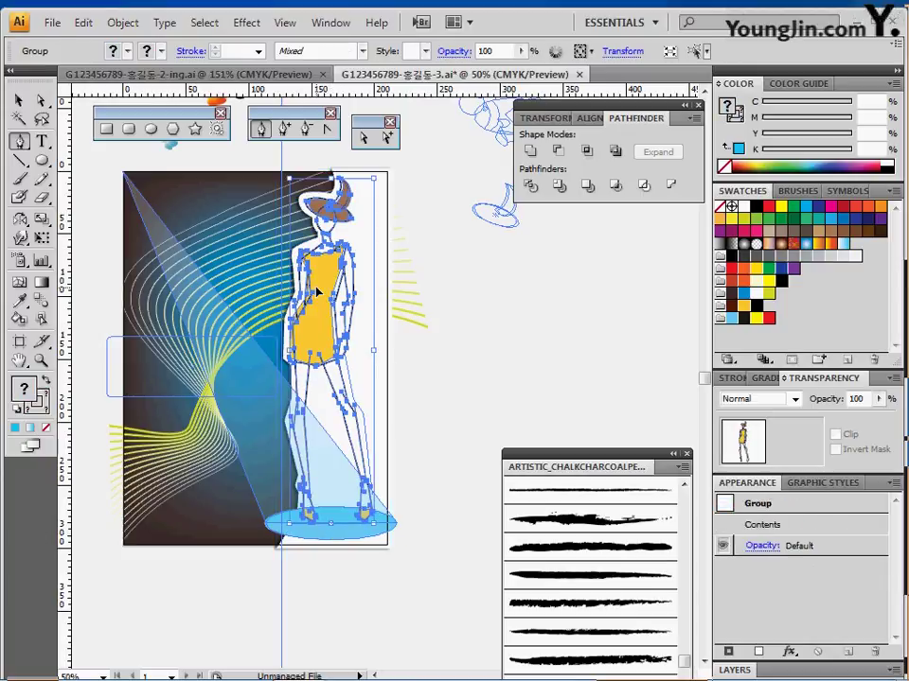
click(376, 253)
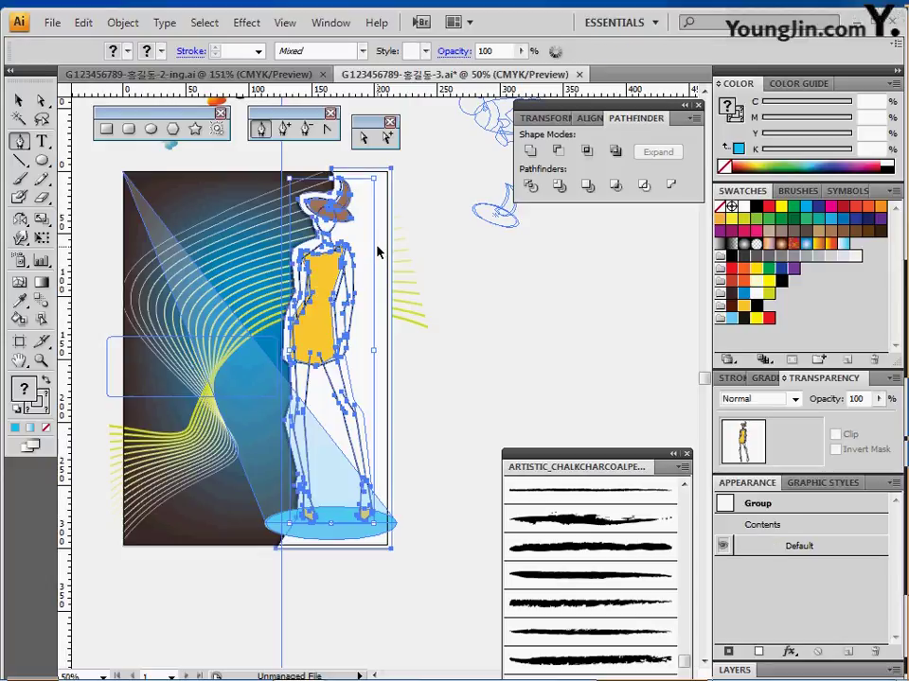
shift+click(377, 252)
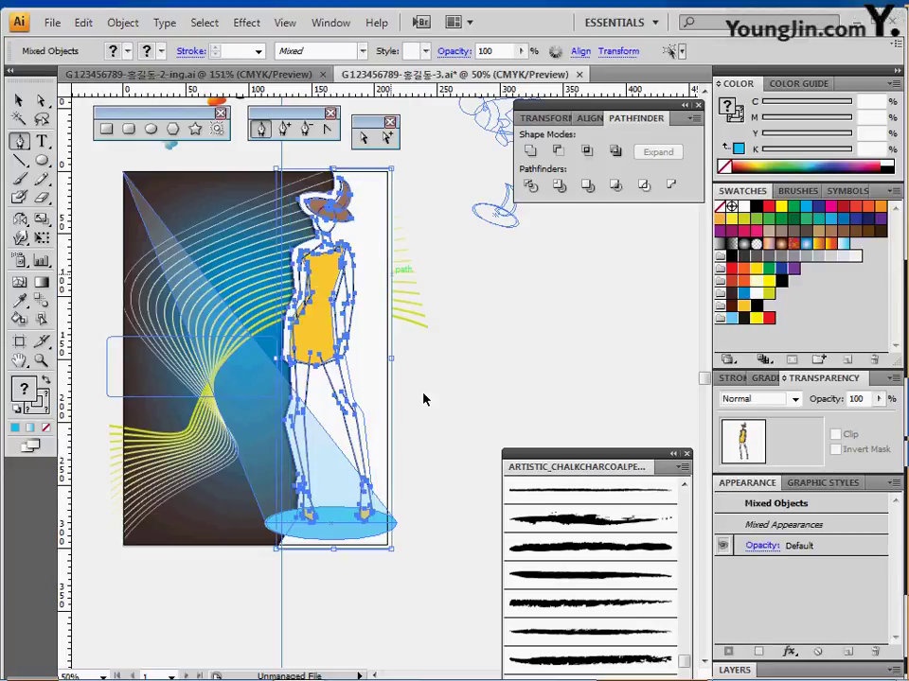
shift+click(343, 539)
shift+click(343, 539)
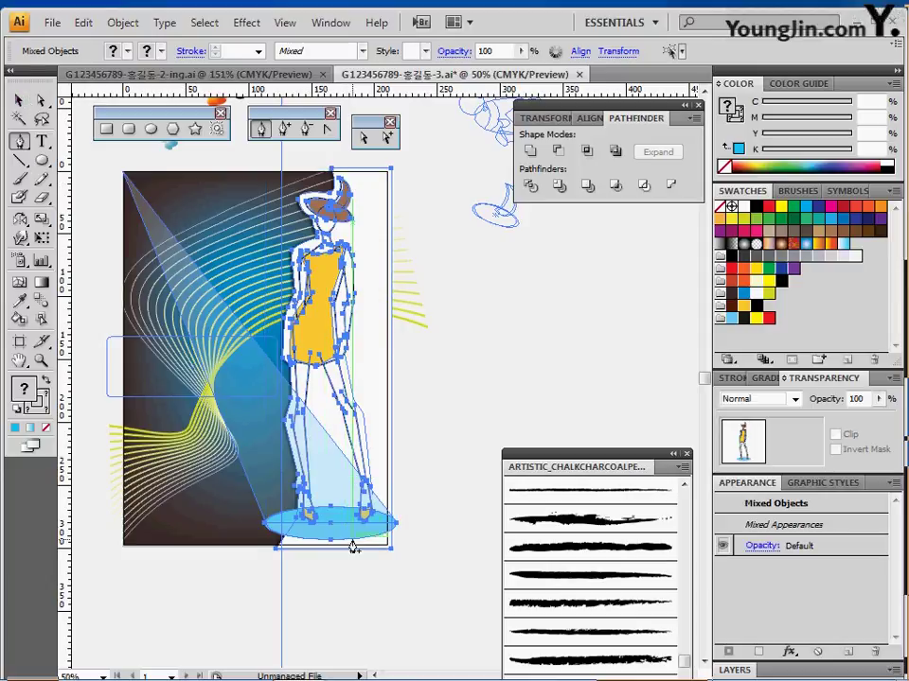
right_click(339, 346)
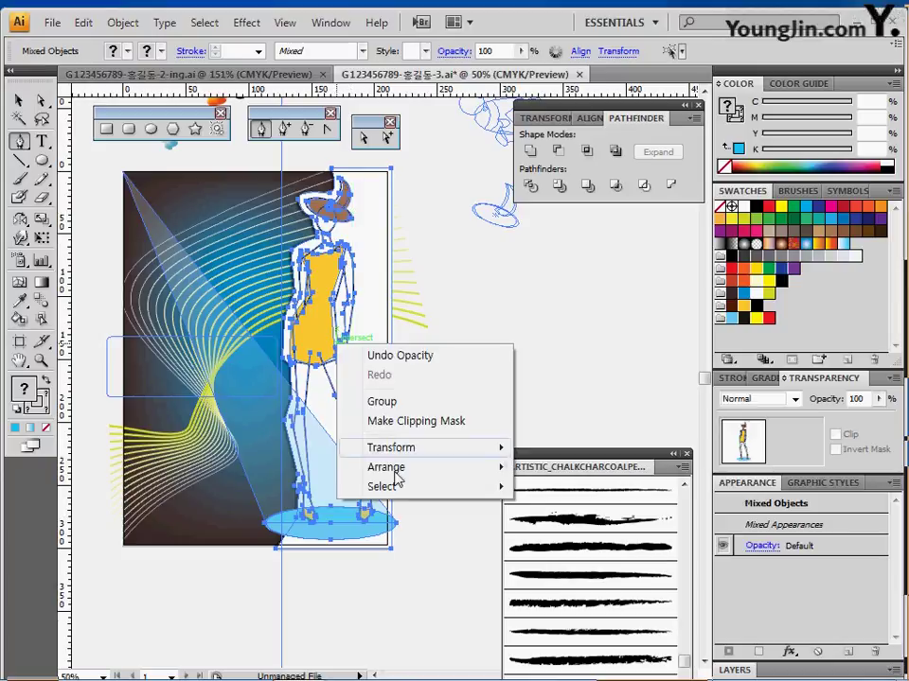
mouse_move(391, 473)
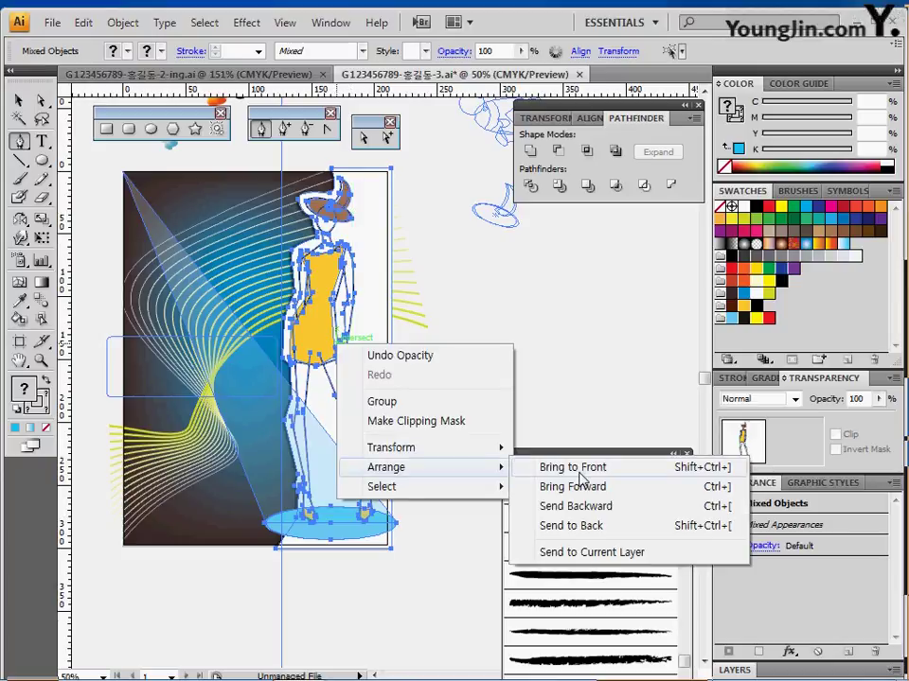
click(523, 470)
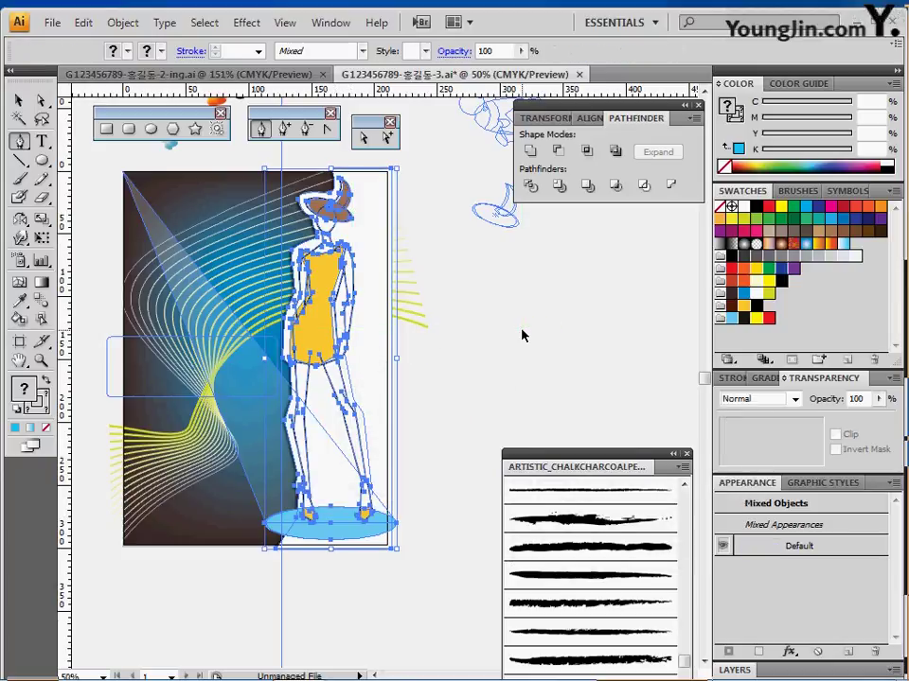
click(525, 333)
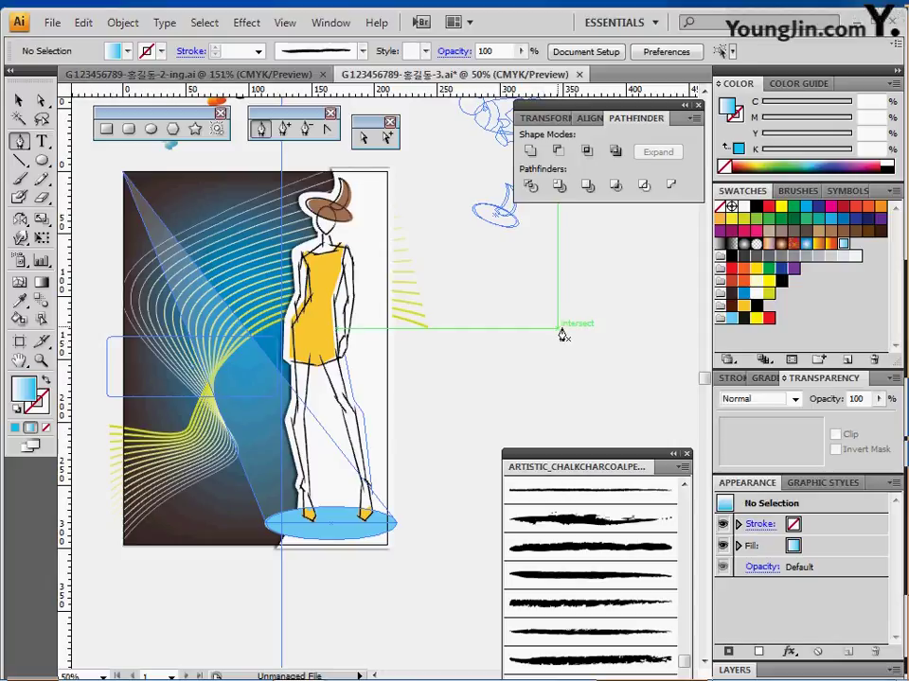
Spray clownfish symbols across the poster's dark area with the Symbol Sprayer and remove the one sprayed last.
drag(547, 111, 458, 126)
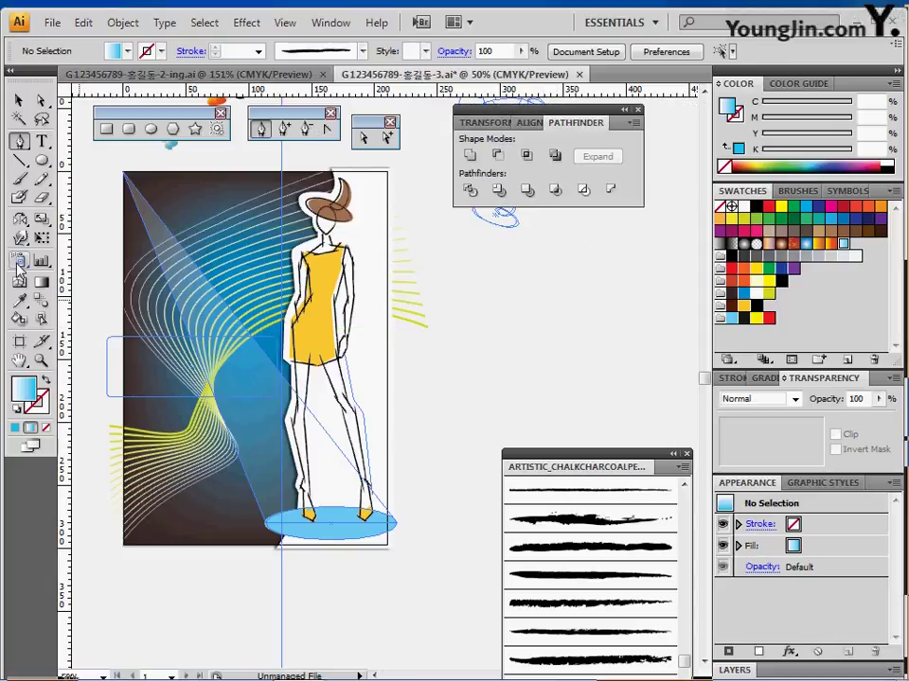
click(19, 262)
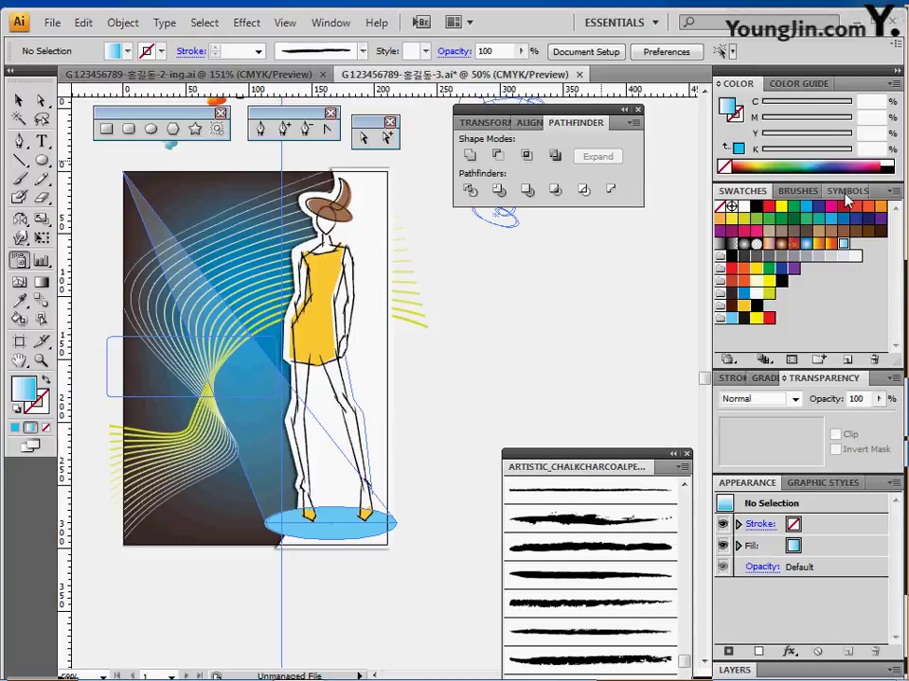
click(846, 193)
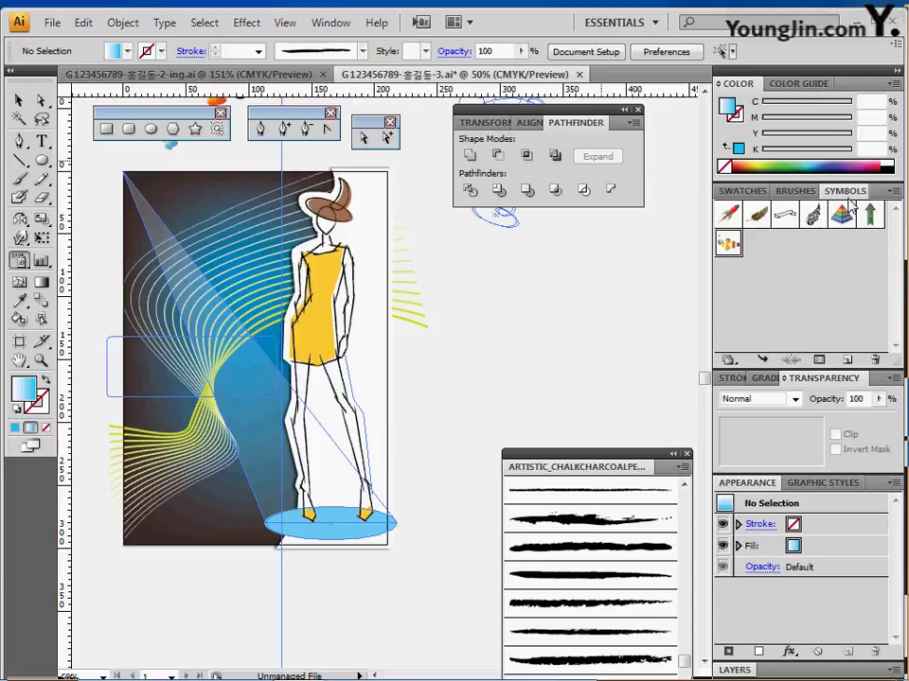
click(728, 246)
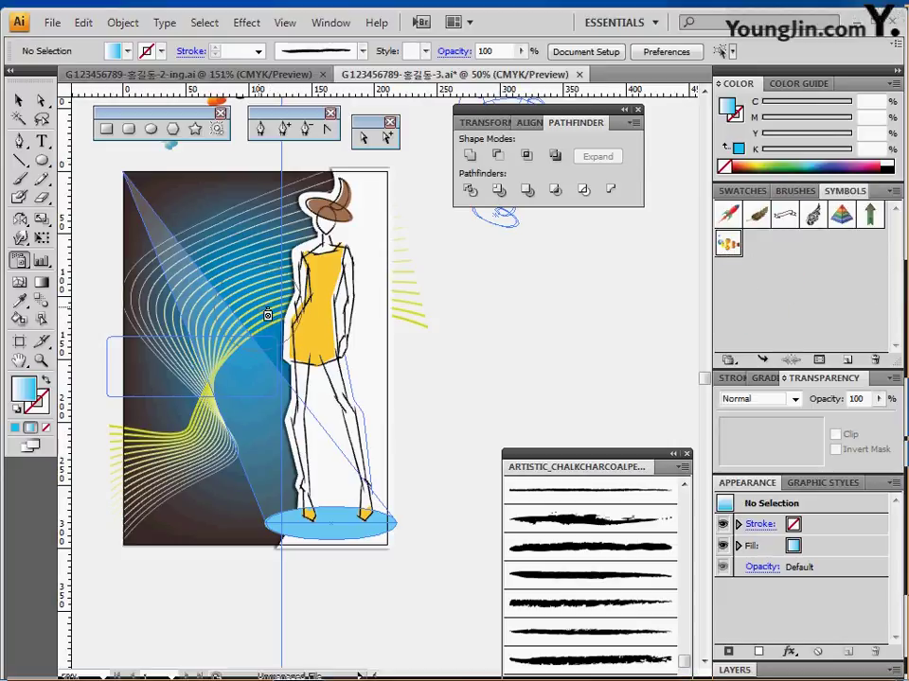
drag(193, 202, 261, 227)
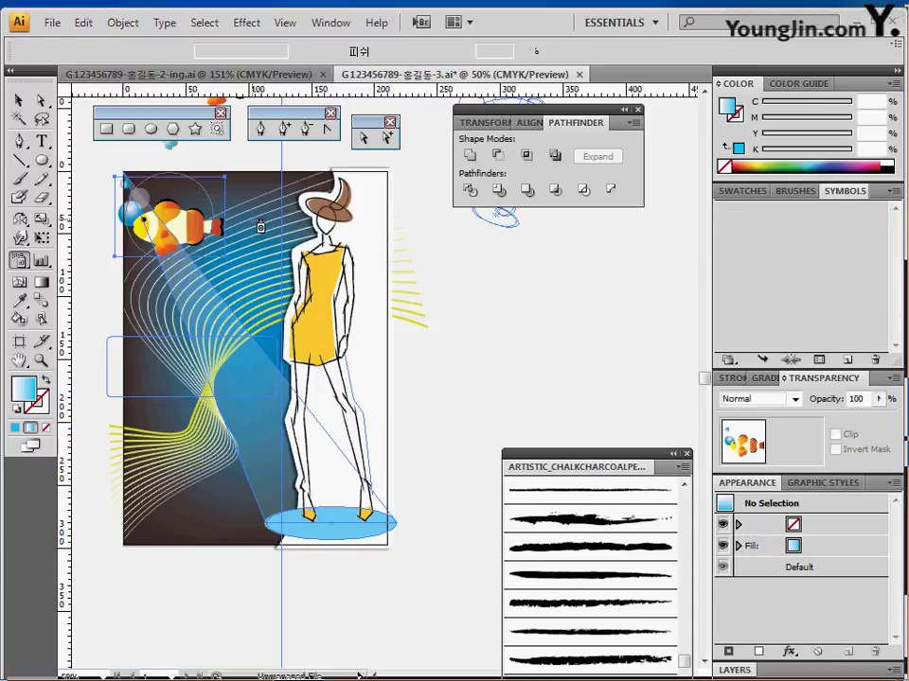
click(264, 233)
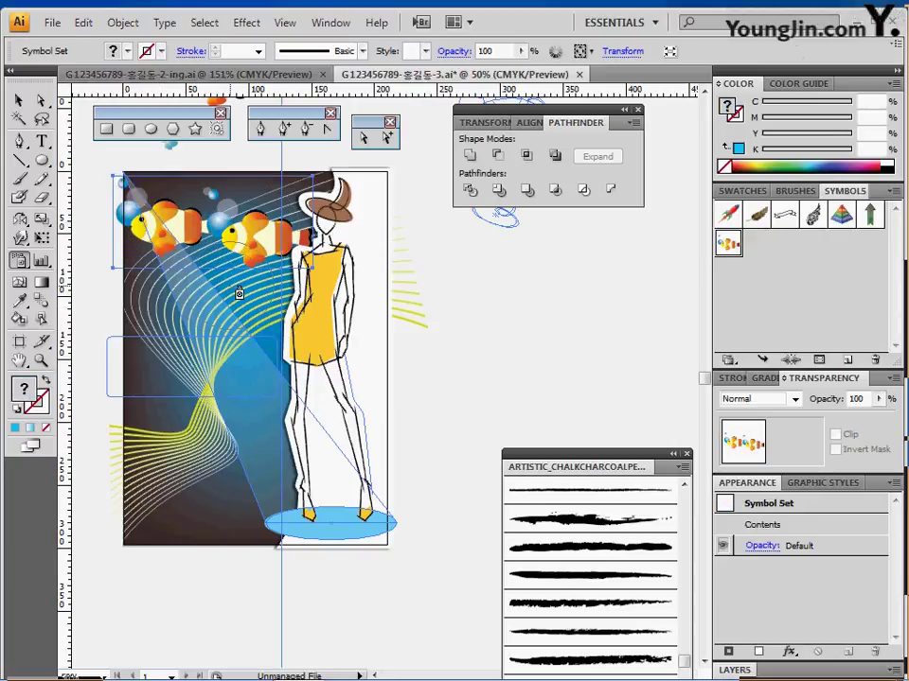
click(239, 294)
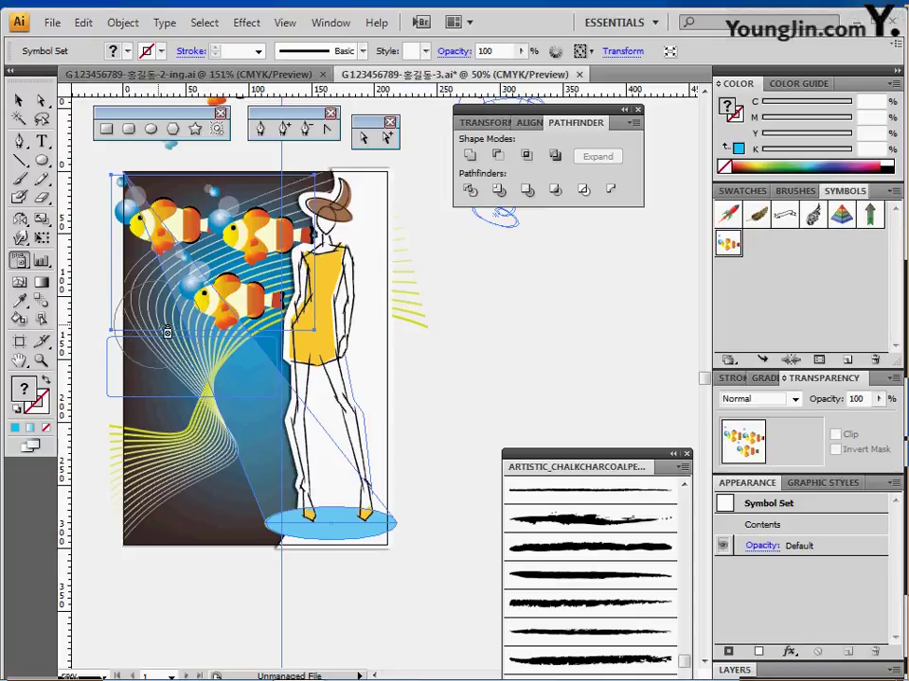
drag(167, 331, 168, 356)
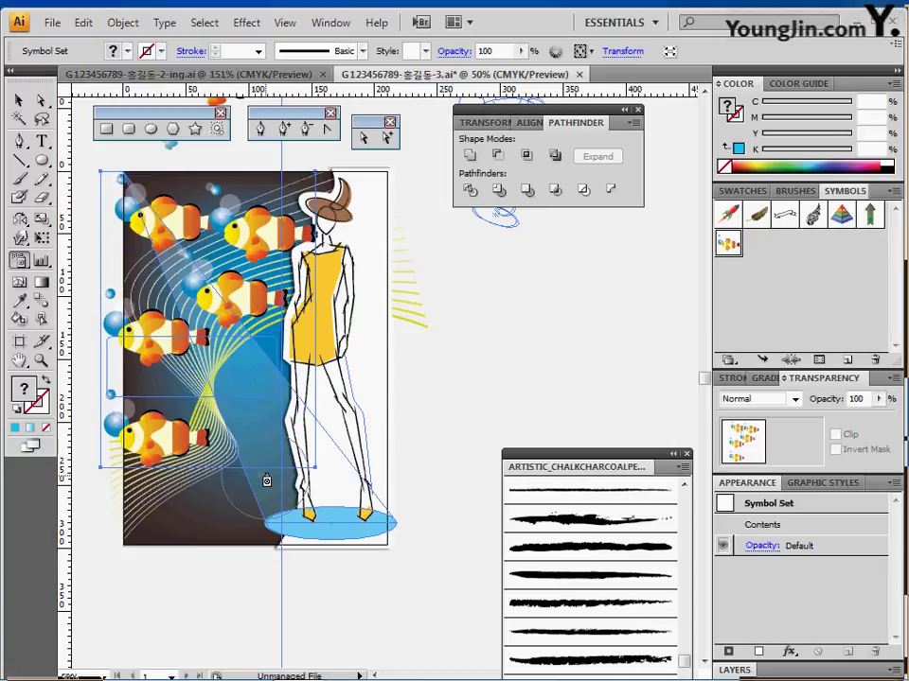
drag(270, 464, 185, 517)
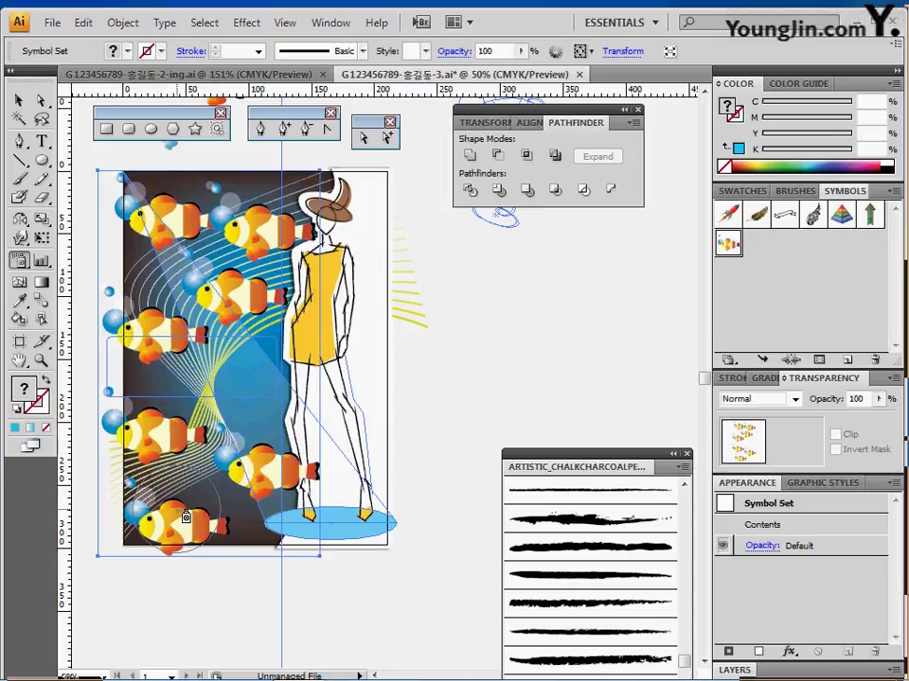
click(218, 426)
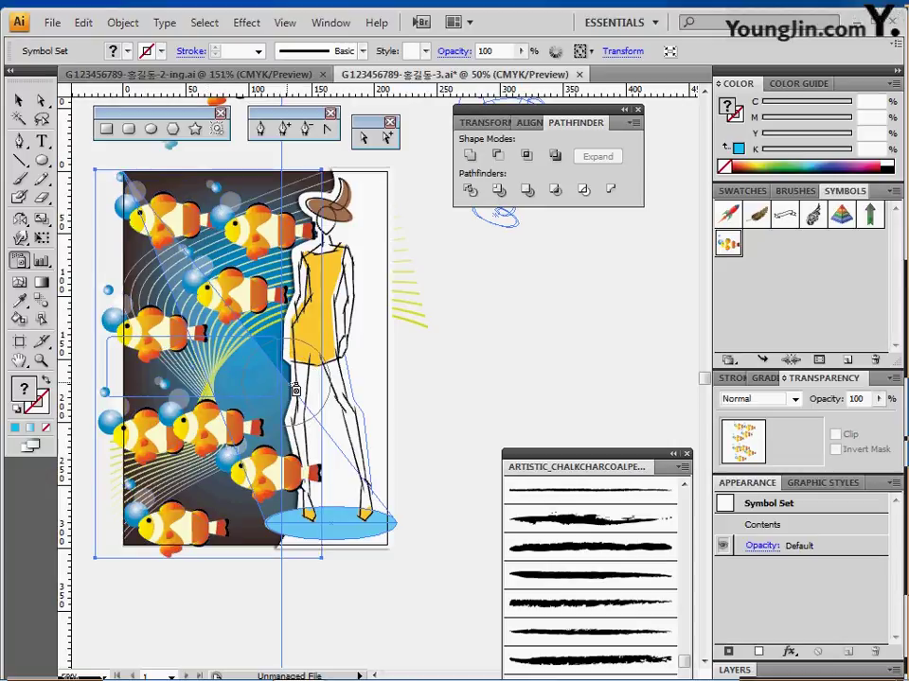
alt+click(216, 432)
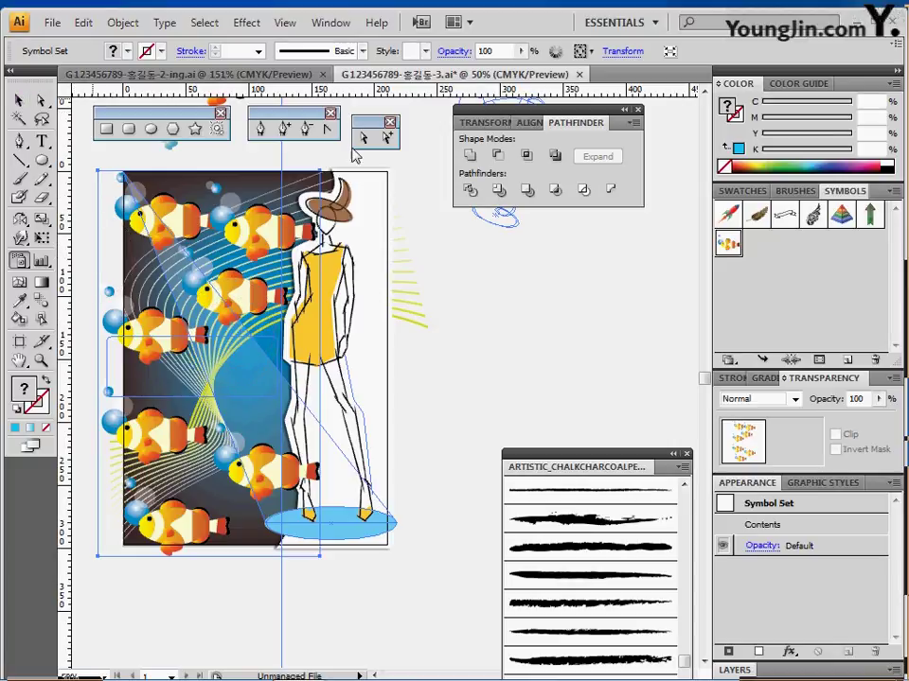
Detach the symbolism tools as a floating palette and place it beside the poster, below the Pathfinder options.
click(18, 260)
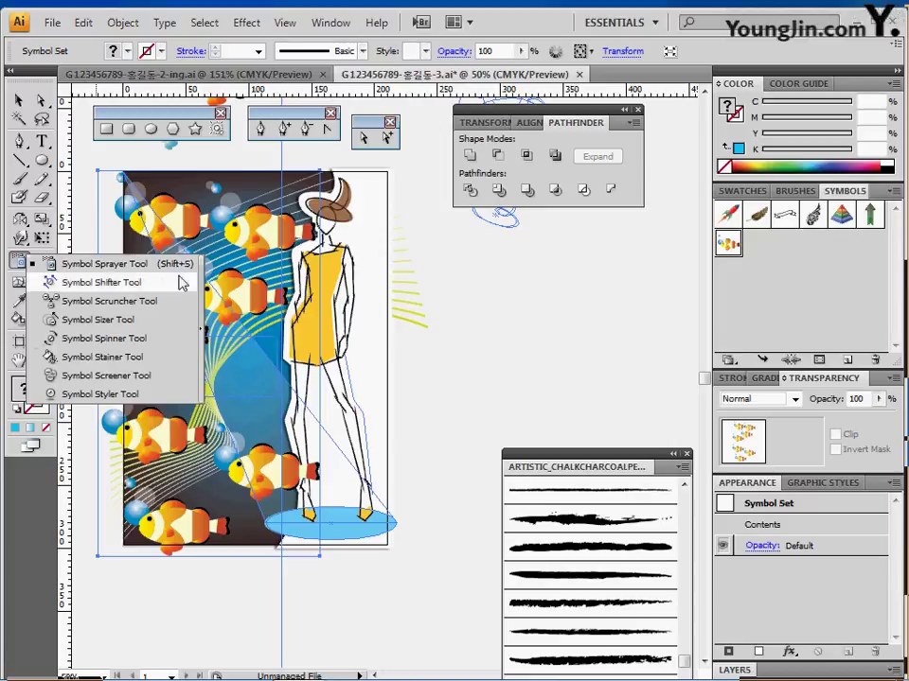
click(199, 332)
mouse_move(95, 262)
mouse_down()
mouse_move(490, 225)
mouse_move(450, 239)
mouse_up()
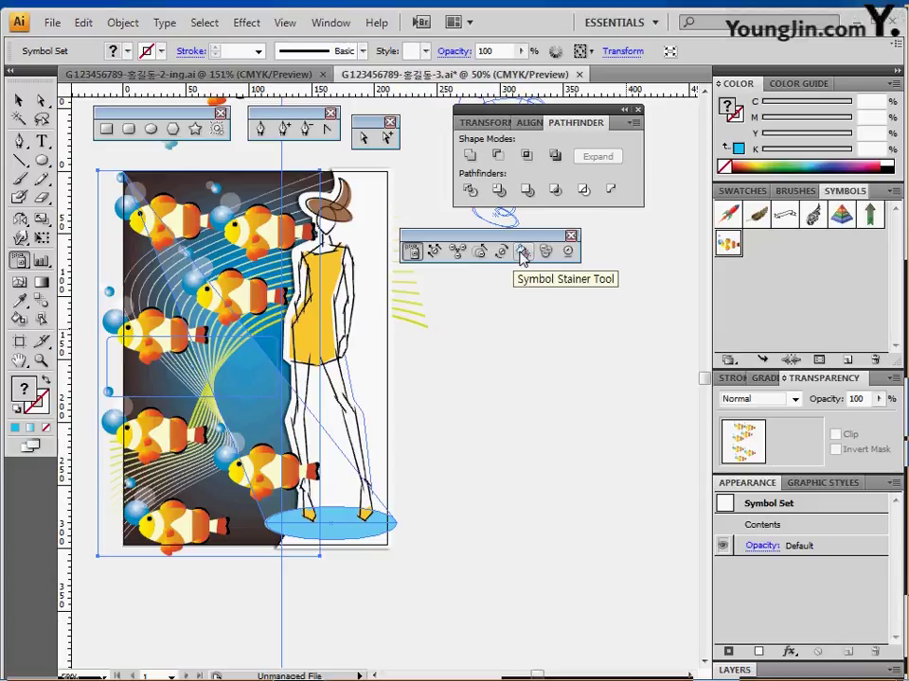
Delete the sprayed fish set and move the prepared clownfish symbol set from above the artboard onto the poster's dark area.
drag(256, 292, 260, 394)
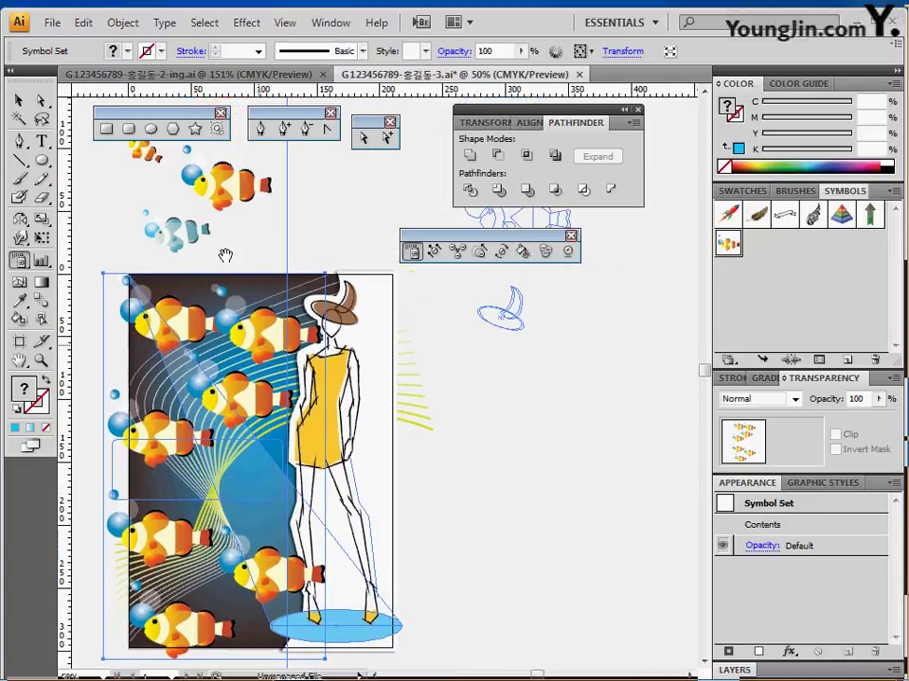
ctrl+click(213, 250)
ctrl+click(223, 375)
key(Delete)
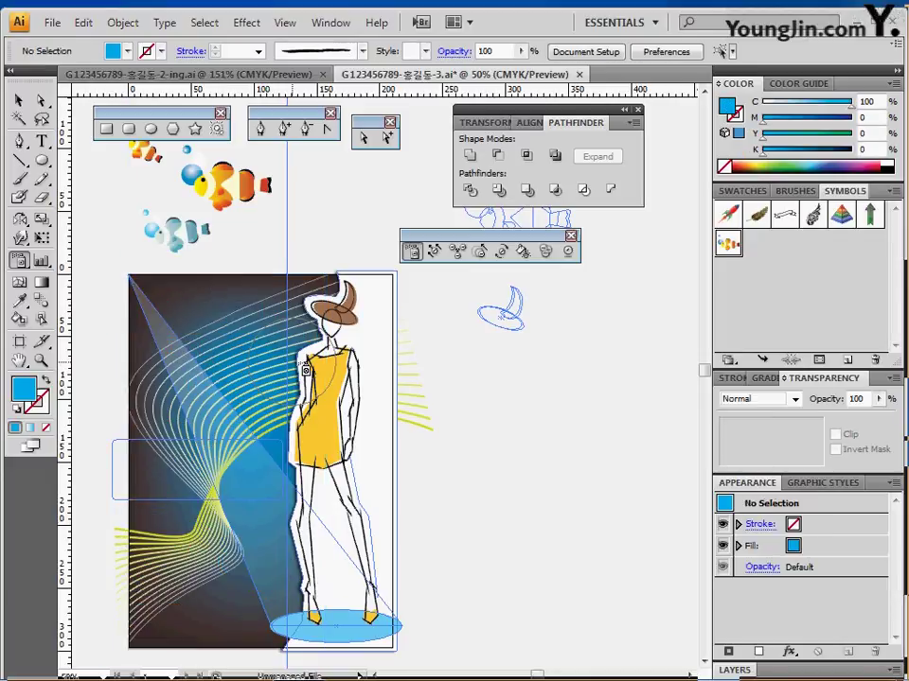
drag(214, 188, 221, 566)
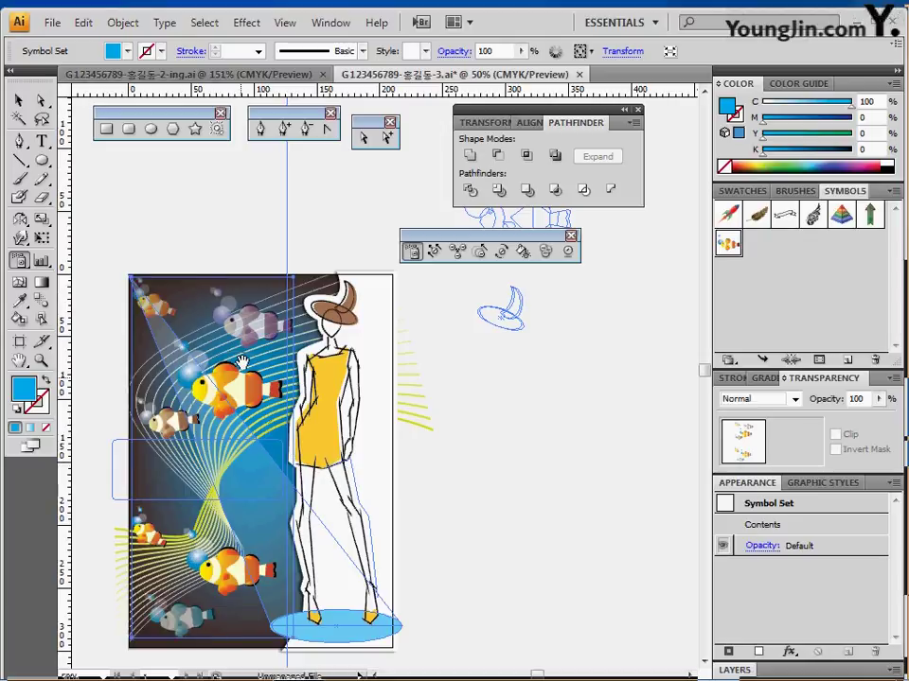
drag(243, 370, 231, 259)
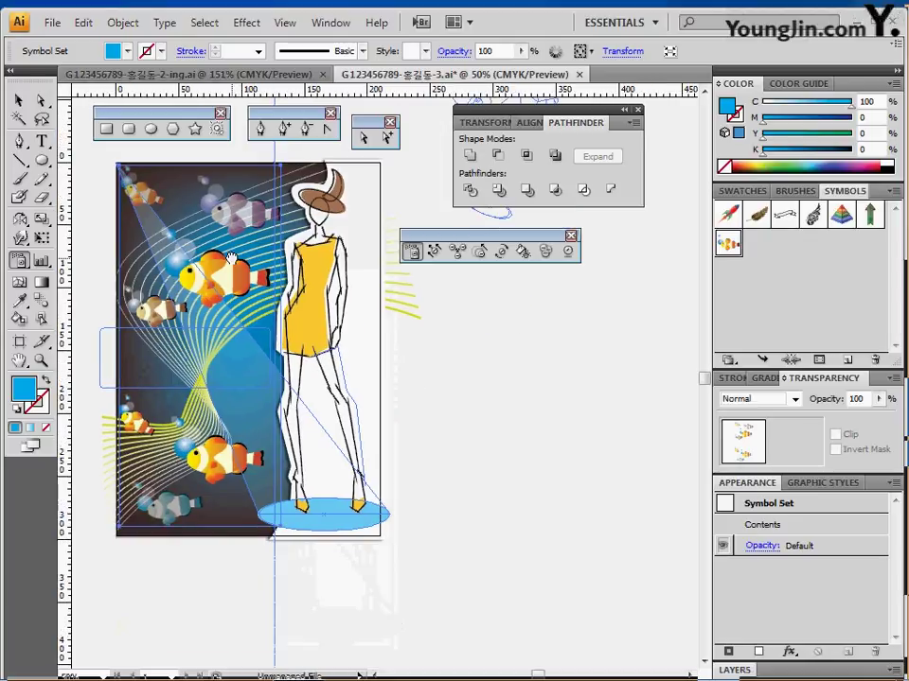
Stain the upper translucent fish purple (C=75 M=100 Y=0 K=0) with the Symbol Stainer and deselect the symbol set.
click(523, 251)
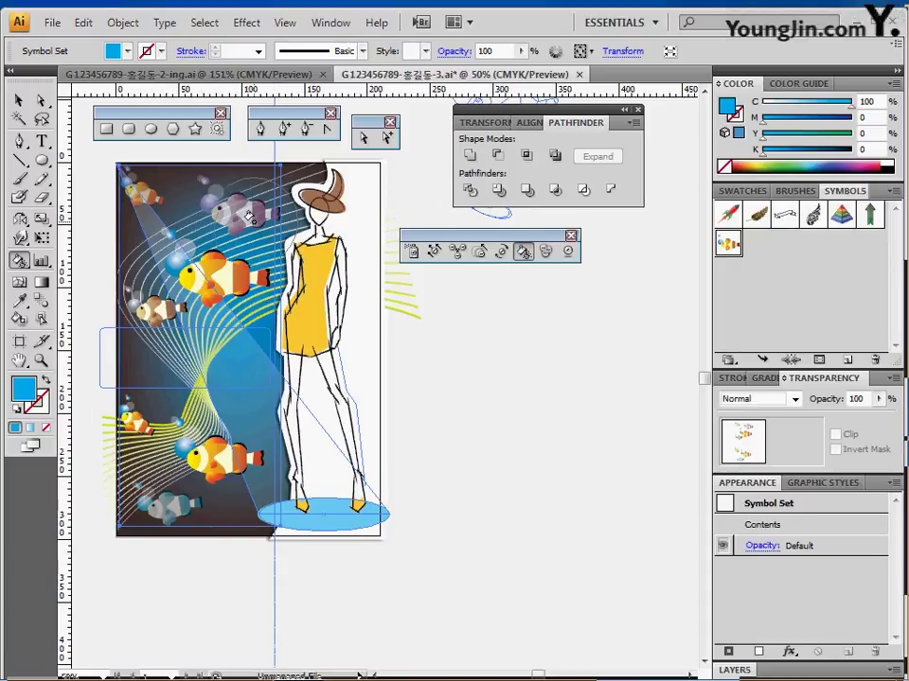
click(748, 191)
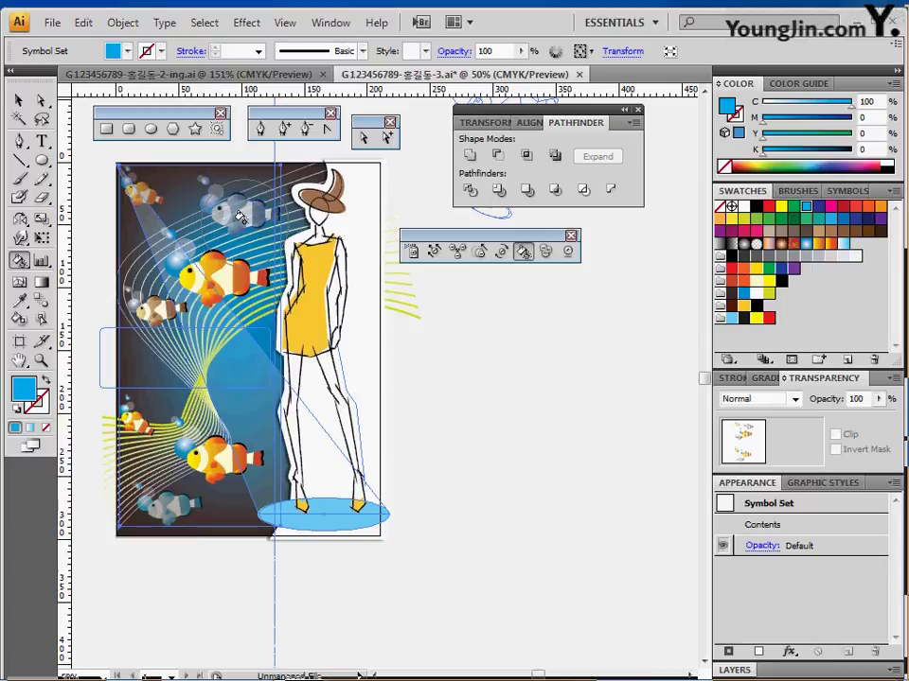
click(879, 218)
click(244, 193)
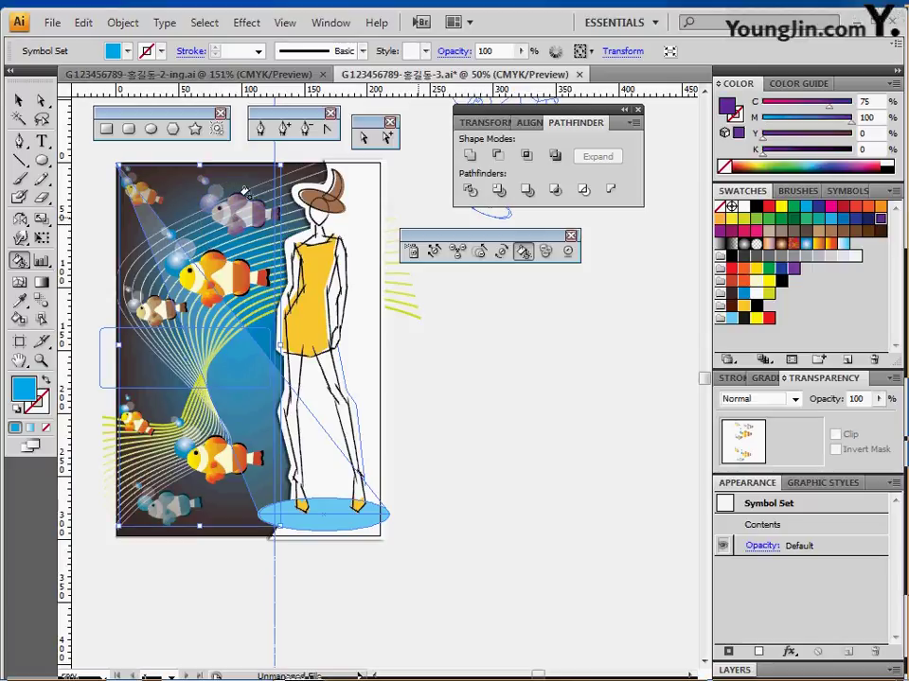
click(244, 203)
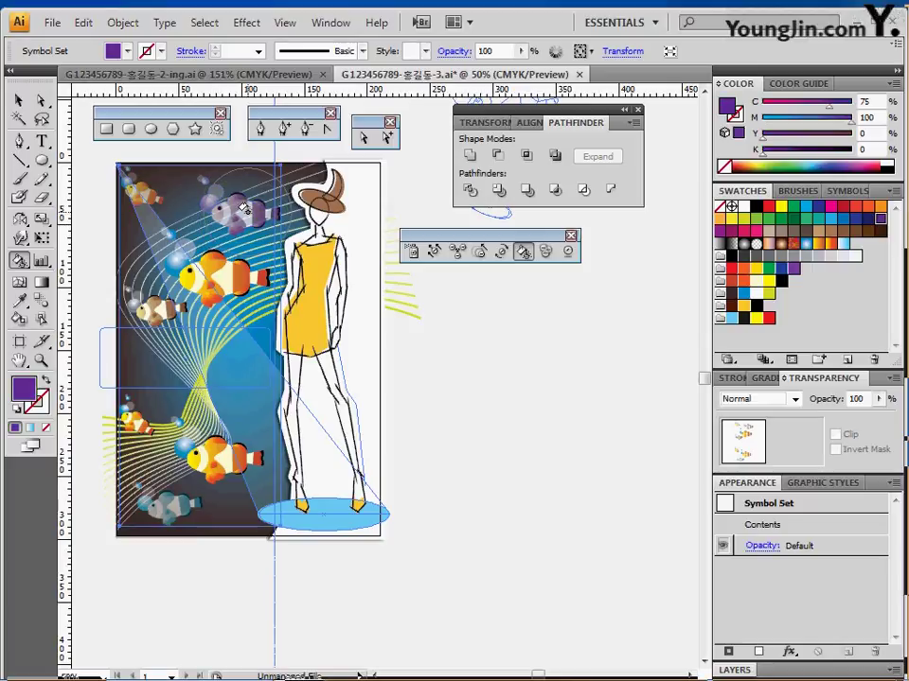
ctrl+click(485, 399)
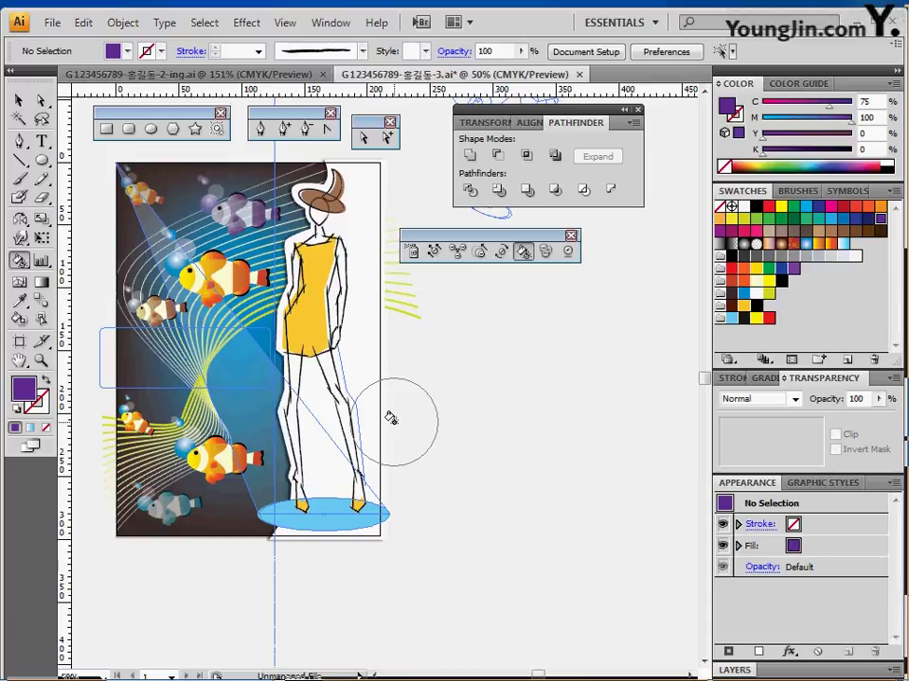
Draw a rounded rectangle about 134.5 by 45.8 mm over the guide outline, filled with the dark C=50 M=40 Y=50 K=90 swatch and no stroke.
ctrl+click(263, 376)
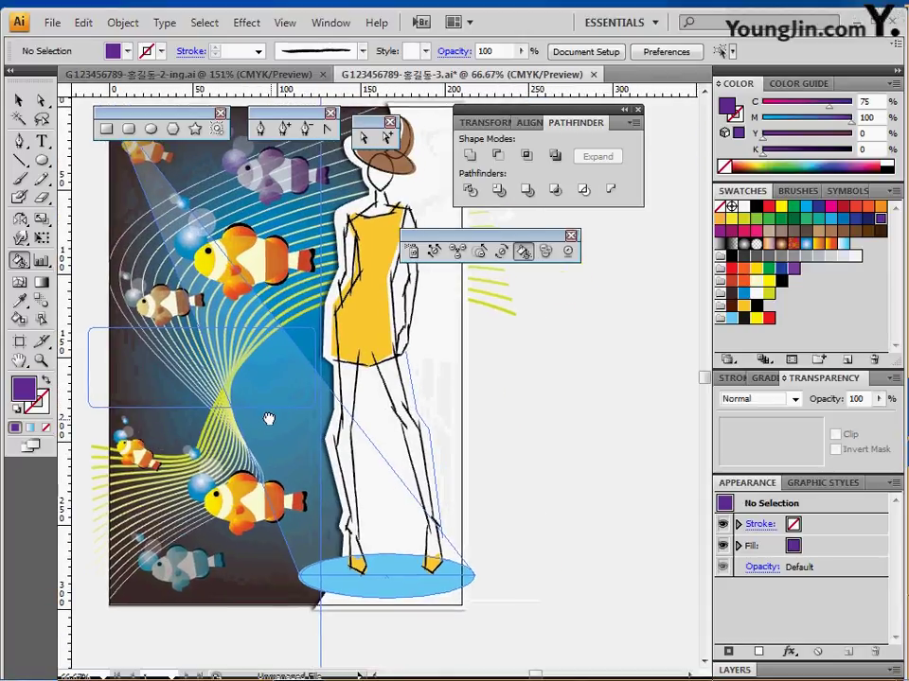
drag(267, 405, 267, 392)
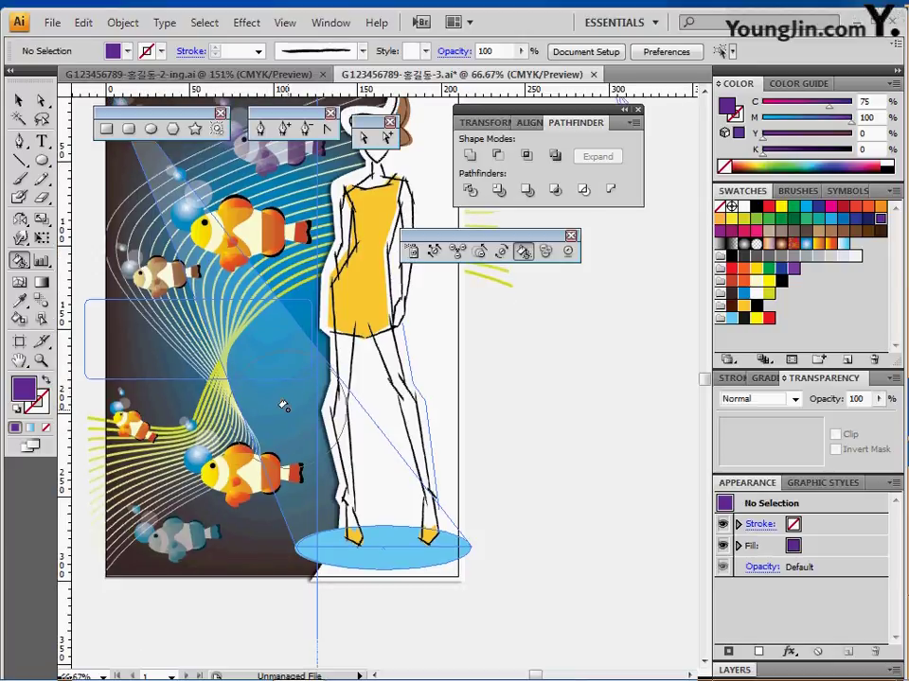
click(130, 130)
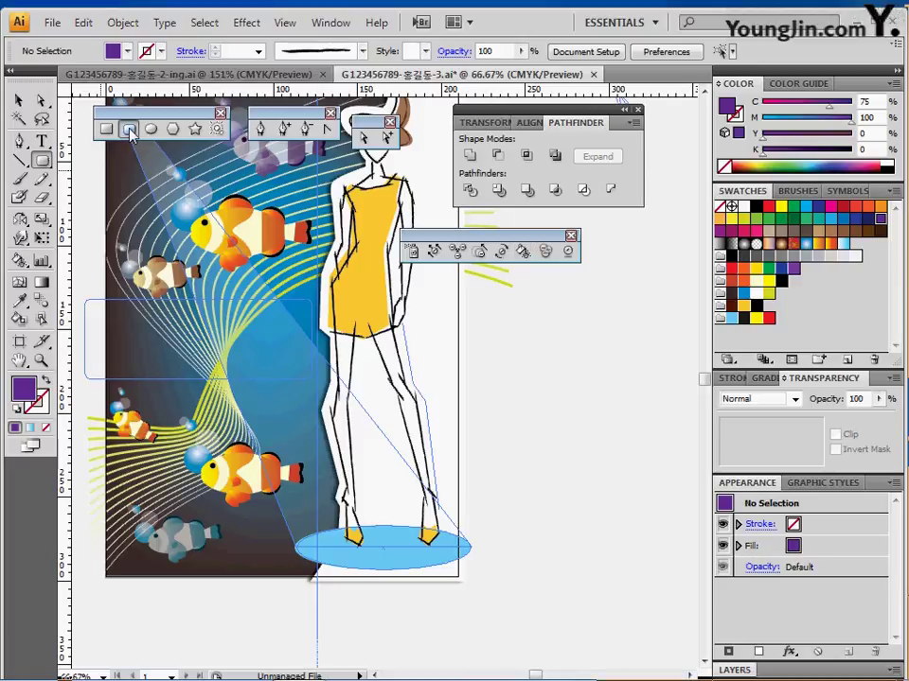
click(744, 319)
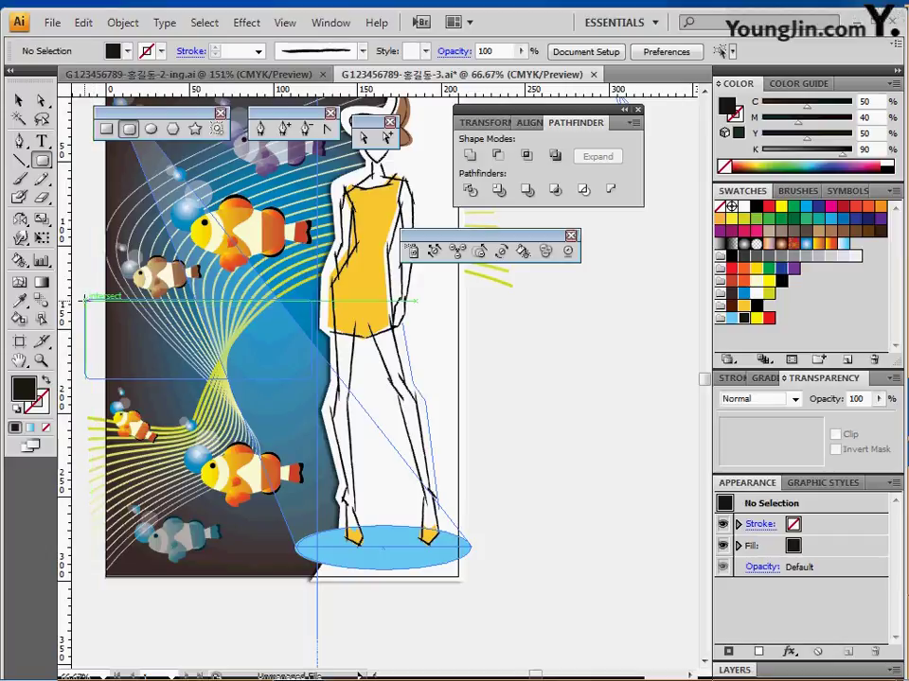
drag(86, 299, 314, 375)
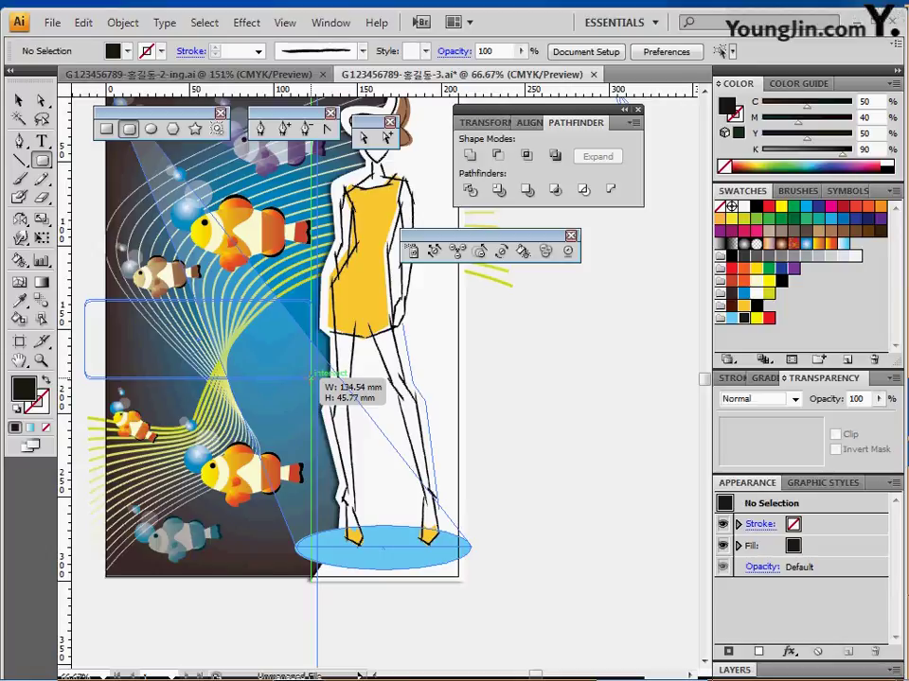
drag(313, 375, 311, 375)
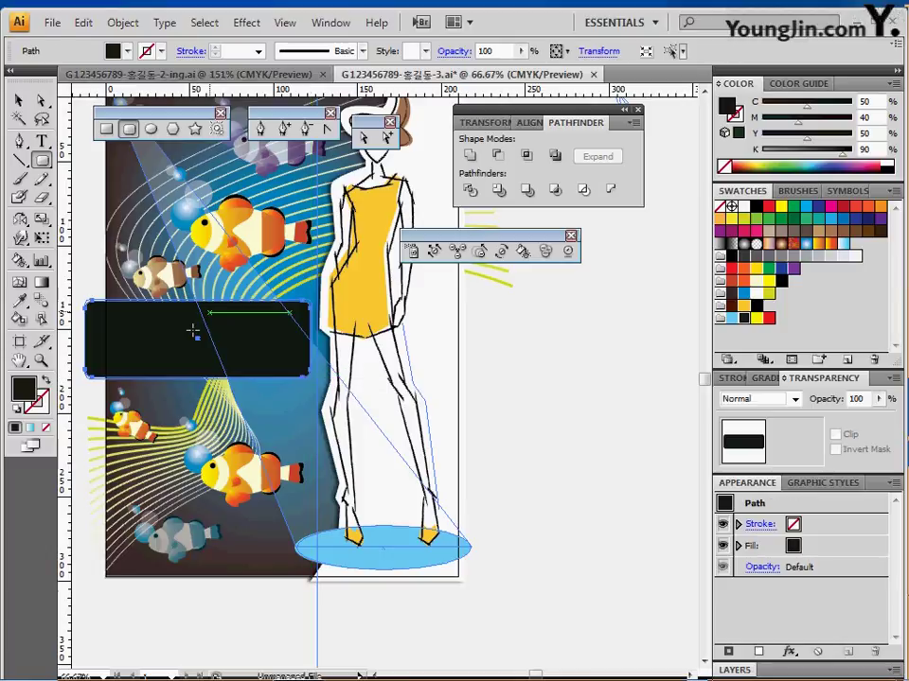
Nudge the dark rounded rectangle, stretch its lower edge to fit the guide outline, and deselect it.
drag(176, 330, 173, 330)
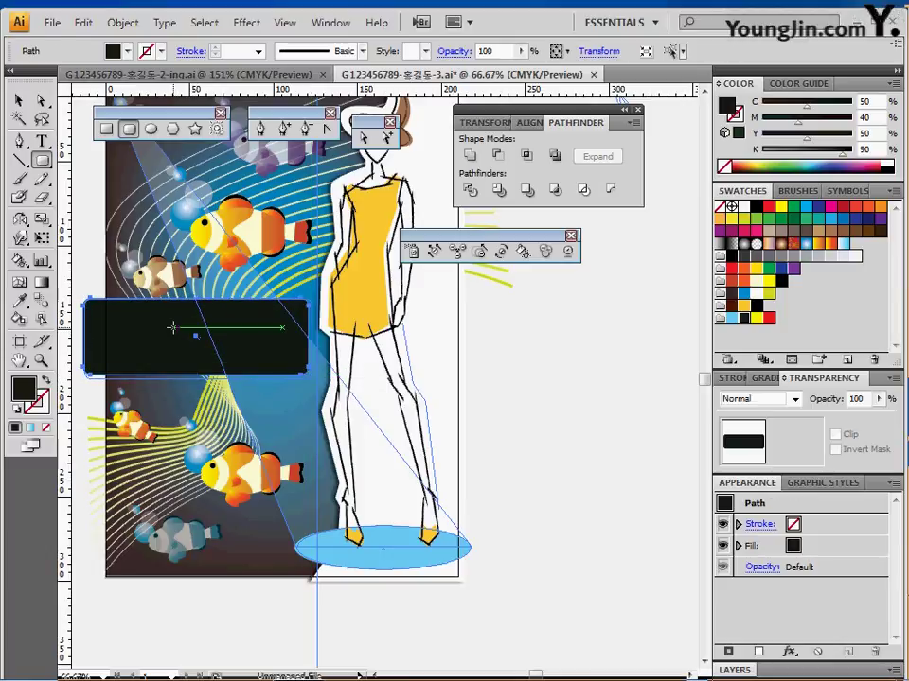
click(873, 149)
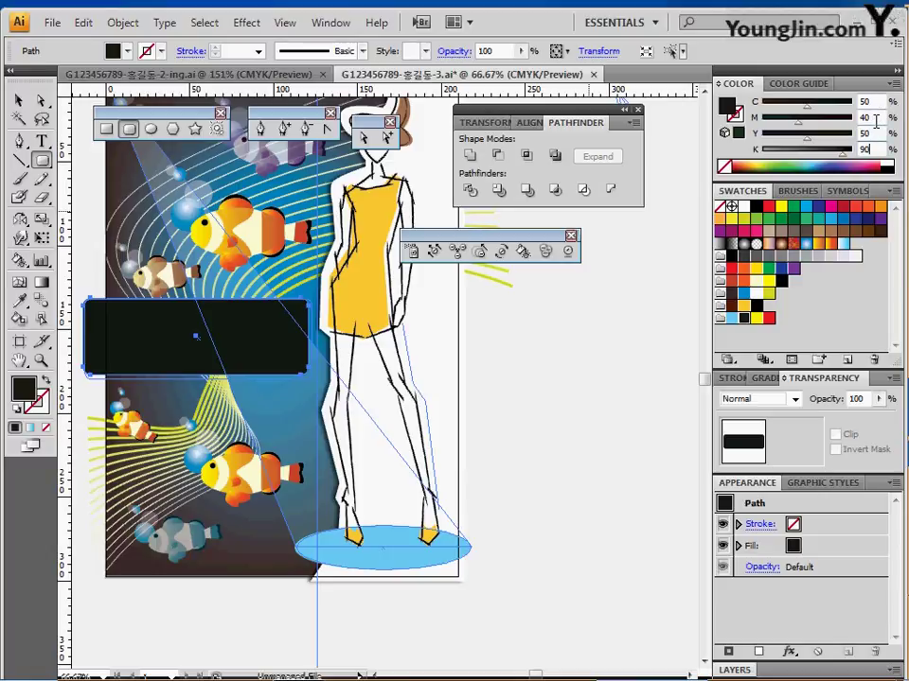
click(873, 133)
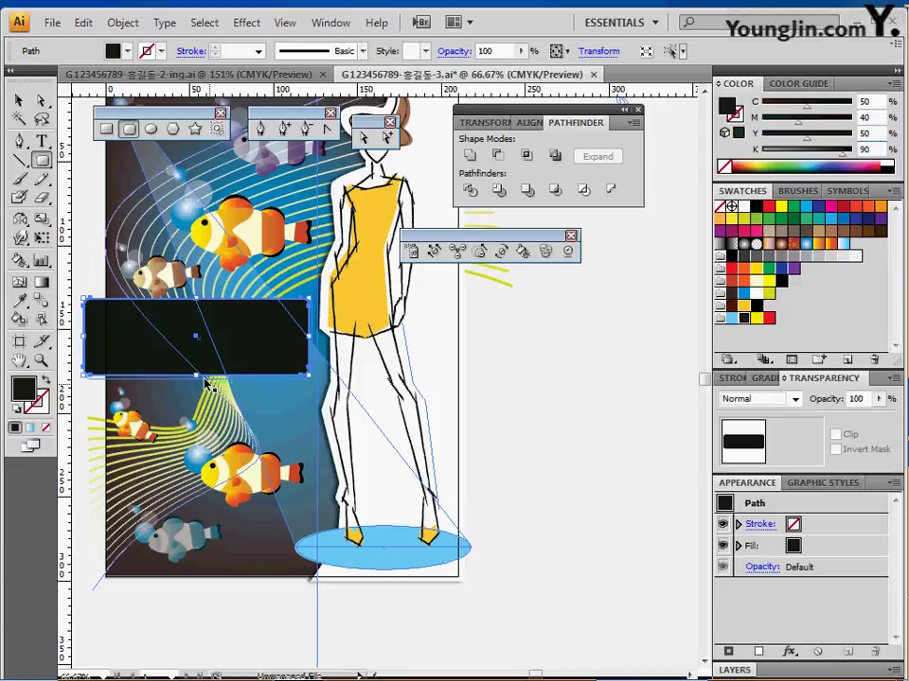
drag(197, 374, 199, 379)
click(538, 372)
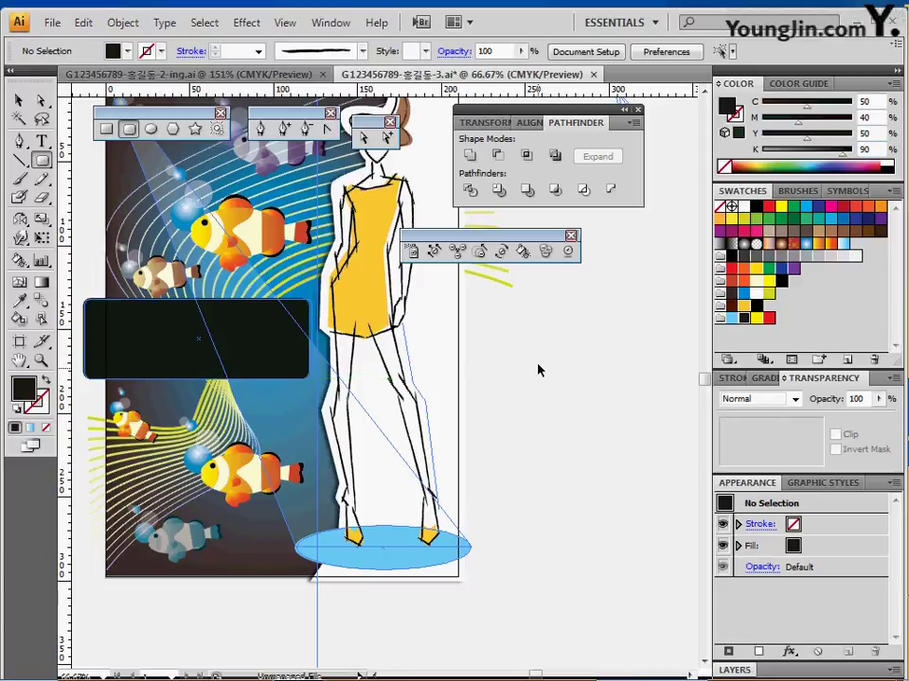
Paste the prepared poster texts, placing ClownFish Fashion and 디자인공모전 on the dark rounded rectangle, and deselect them.
click(41, 142)
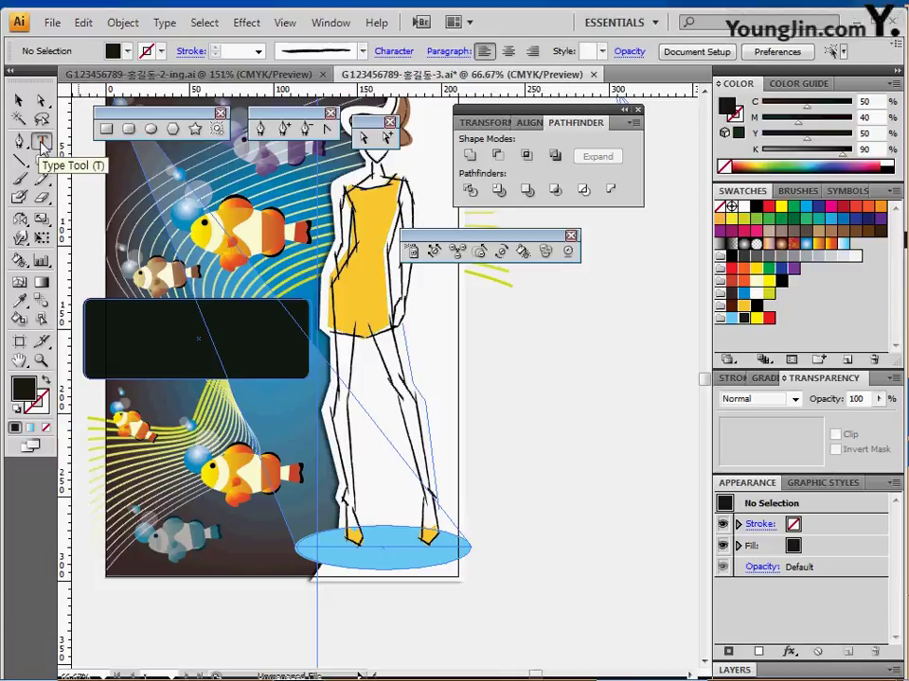
key(ctrl+v)
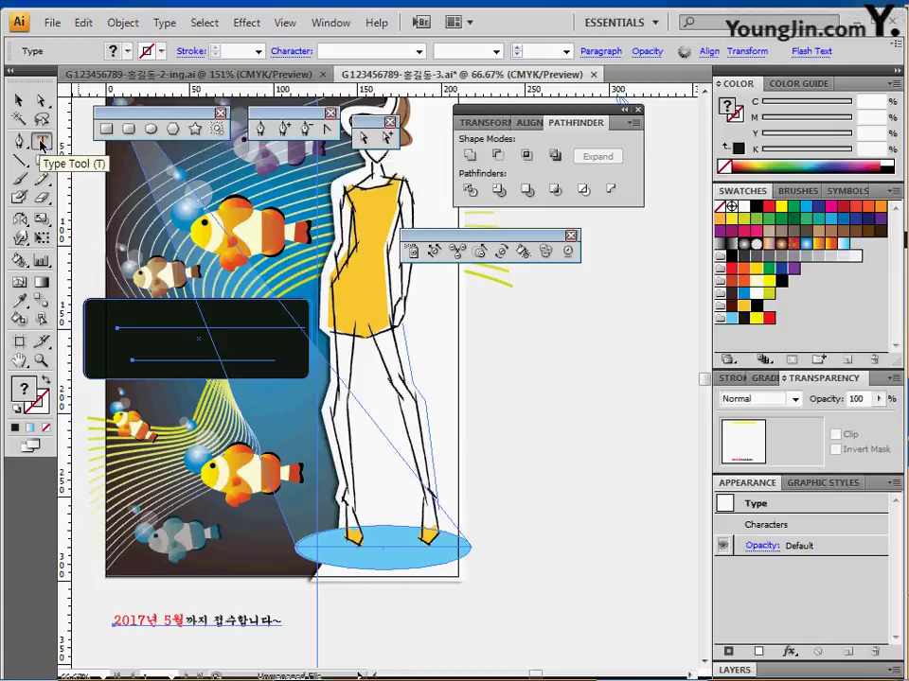
ctrl+click(570, 359)
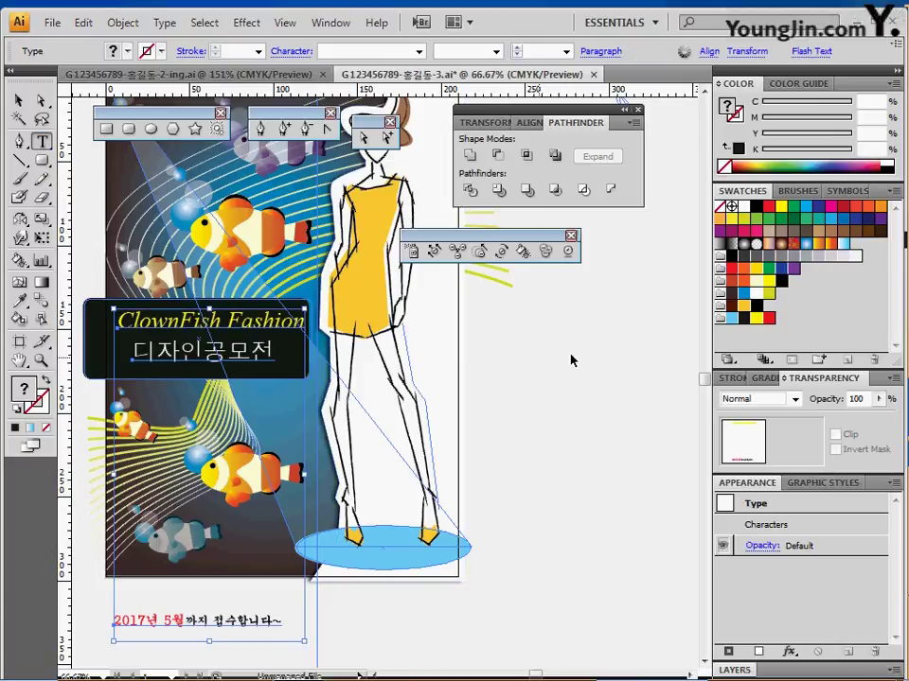
Select the ClownFish Fashion text and display its character settings beside the dark rectangle.
ctrl+click(255, 343)
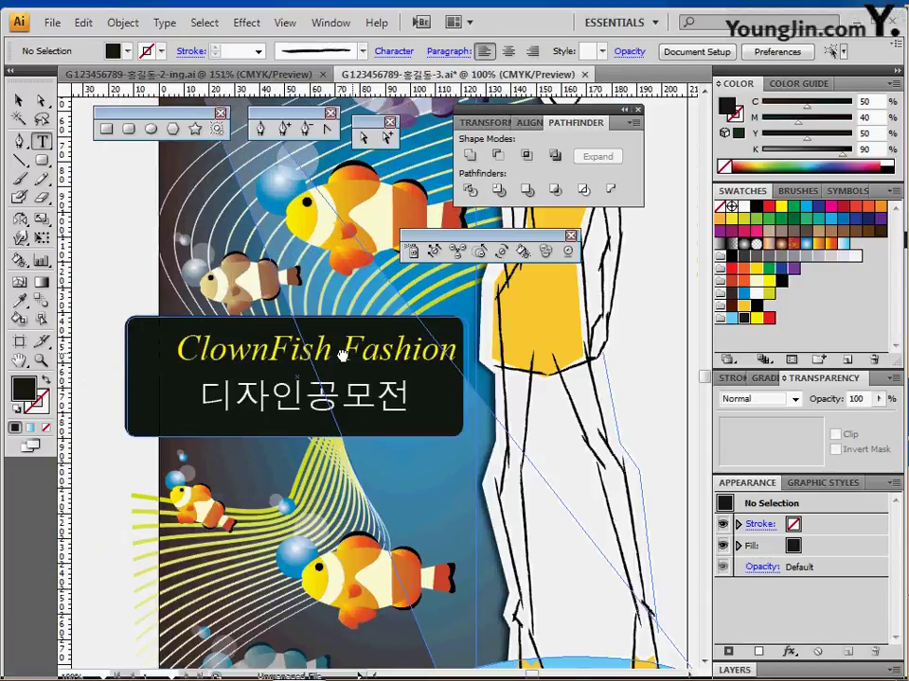
drag(341, 355, 330, 310)
ctrl+click(242, 316)
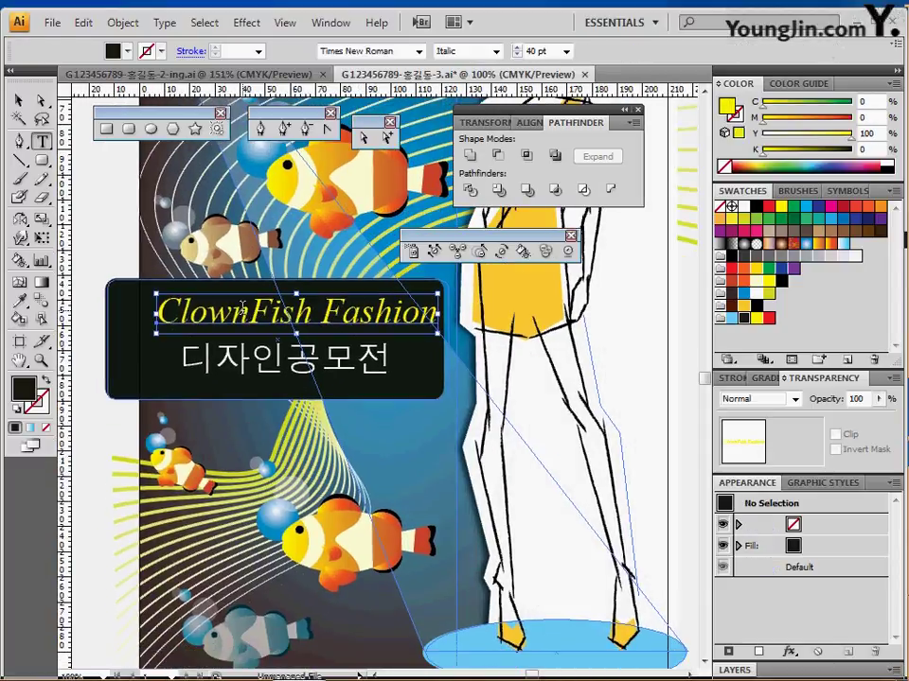
key(ctrl+t)
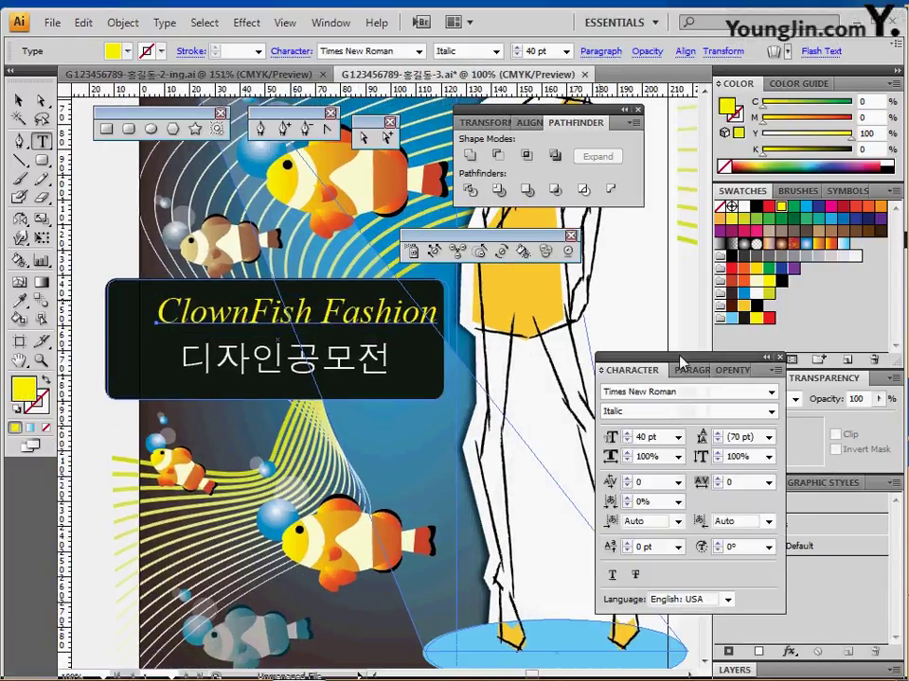
drag(608, 356, 480, 291)
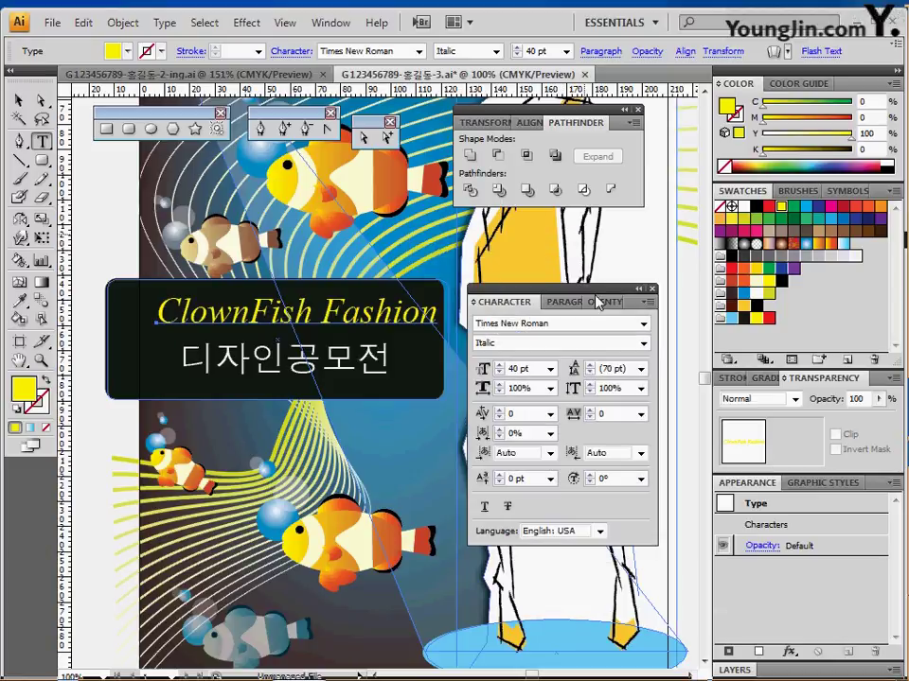
drag(569, 282, 559, 258)
Examine the font, style, size and fill colour of the ClownFish Fashion text and of the 디자인공모전 line.
click(552, 300)
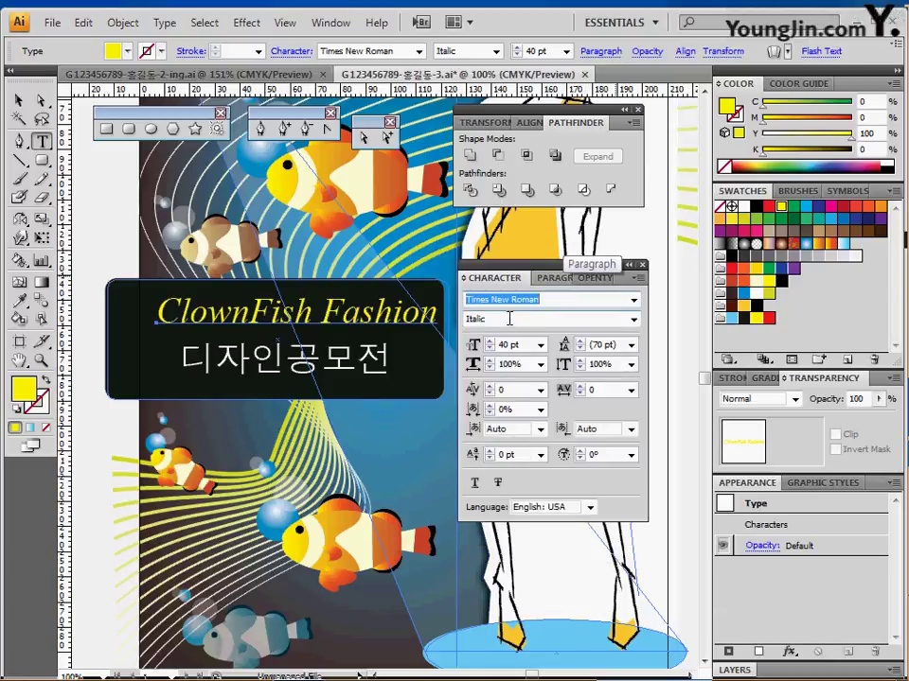
click(509, 319)
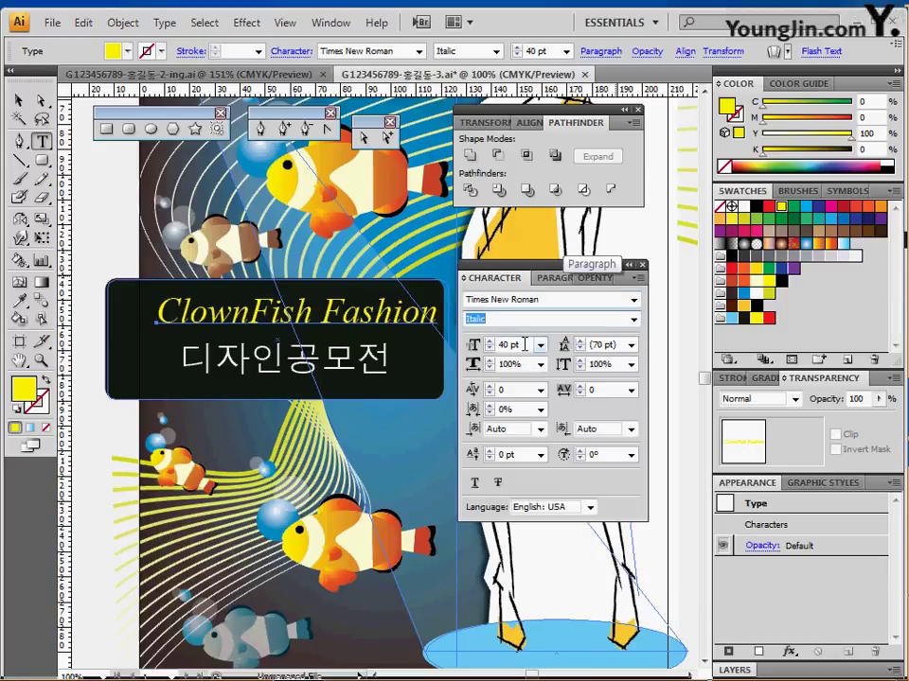
click(524, 344)
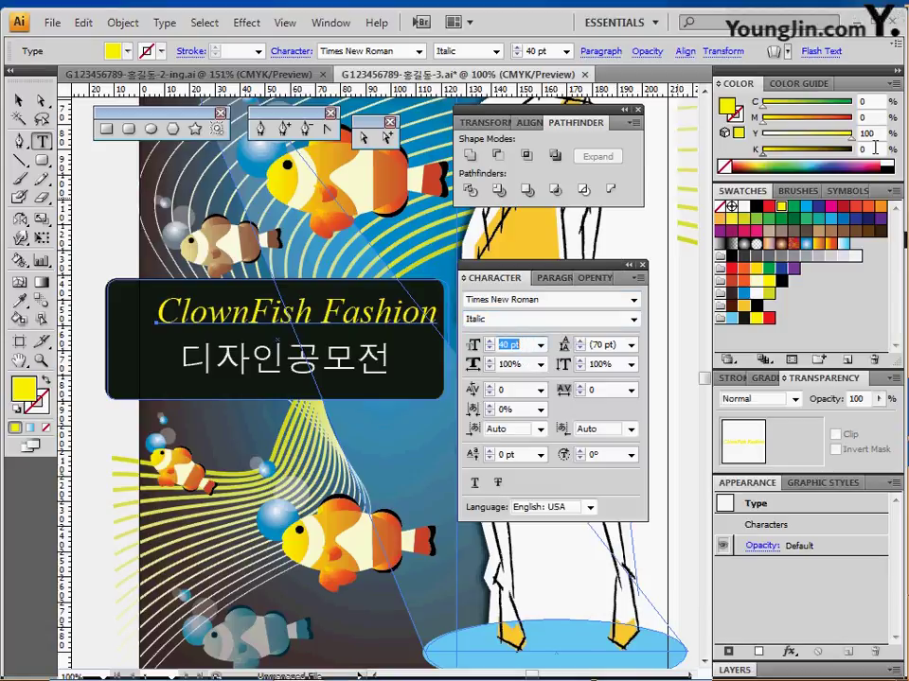
click(880, 132)
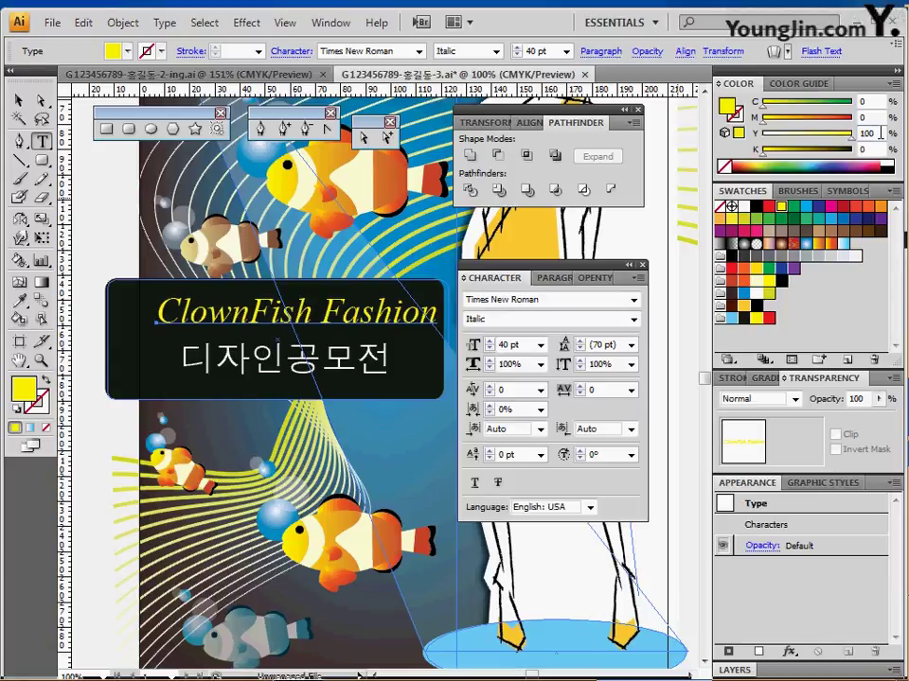
ctrl+click(301, 369)
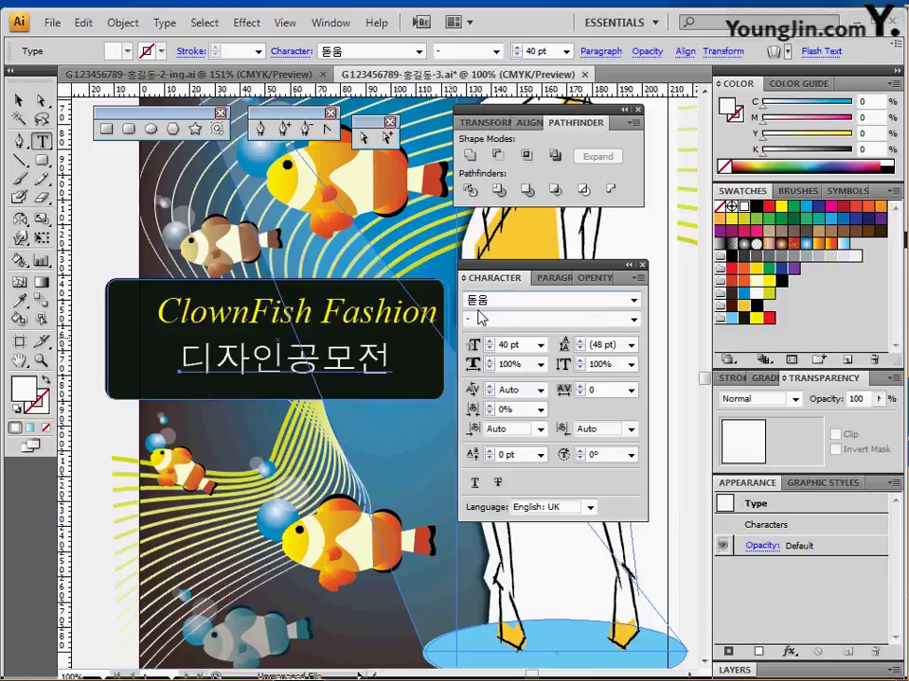
click(505, 302)
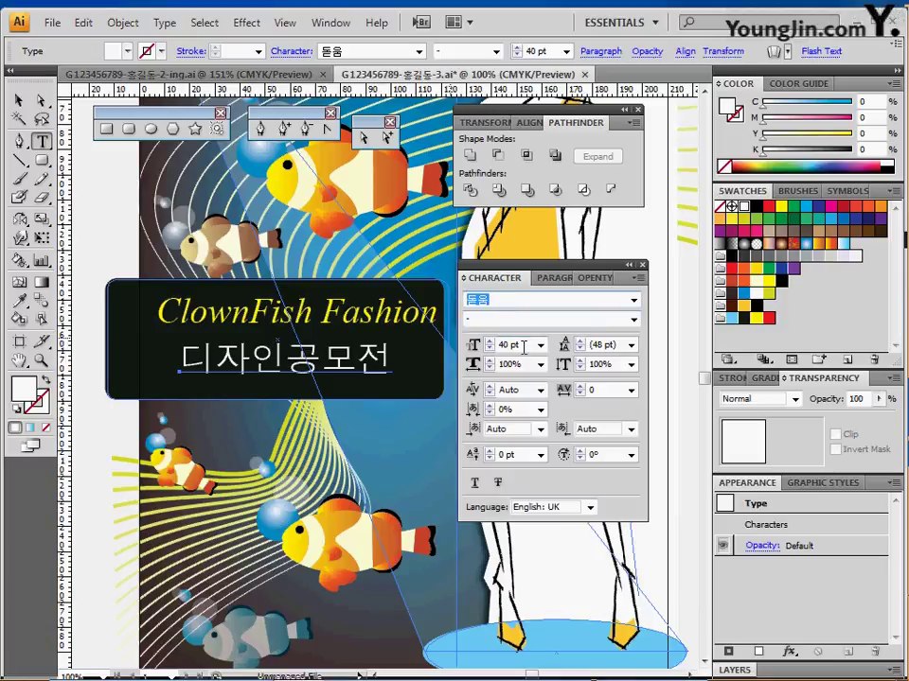
key(Tab)
key(Tab)
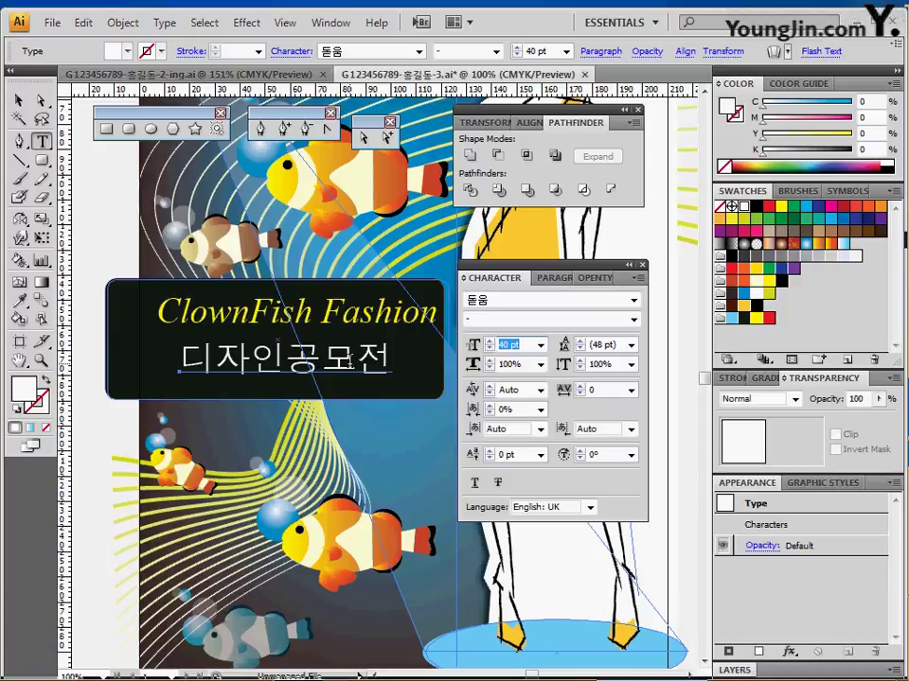
Start an Envelope Distort warp on the ClownFish Fashion text with preview enabled and the Fish style.
ctrl+click(303, 320)
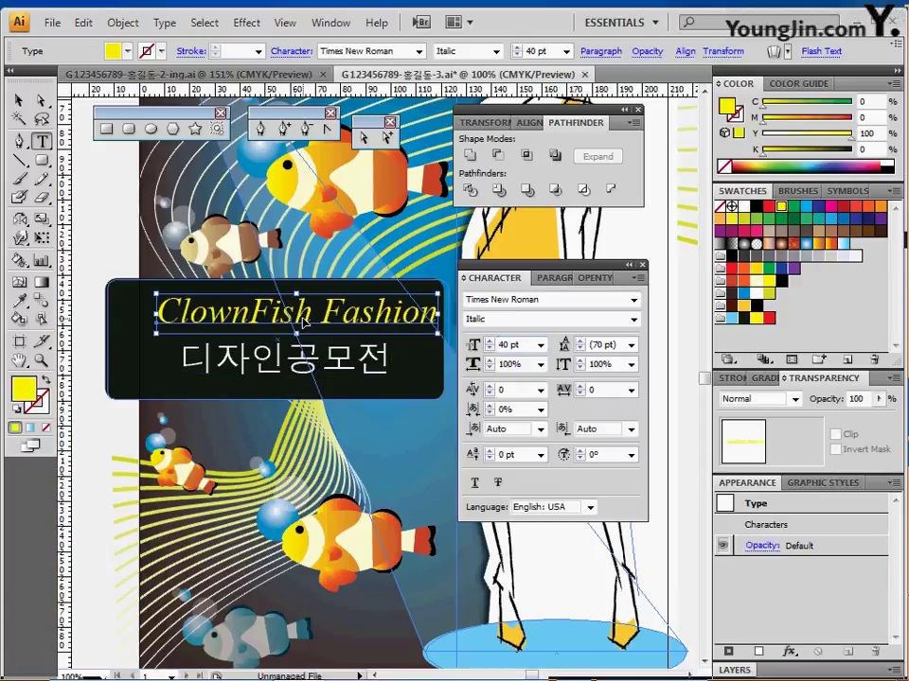
click(303, 319)
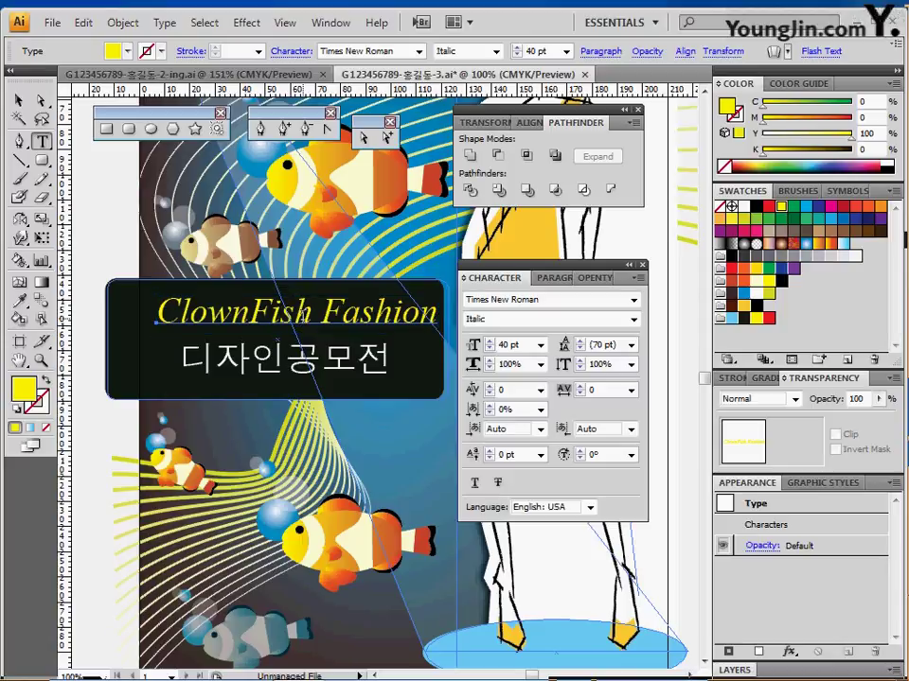
click(124, 23)
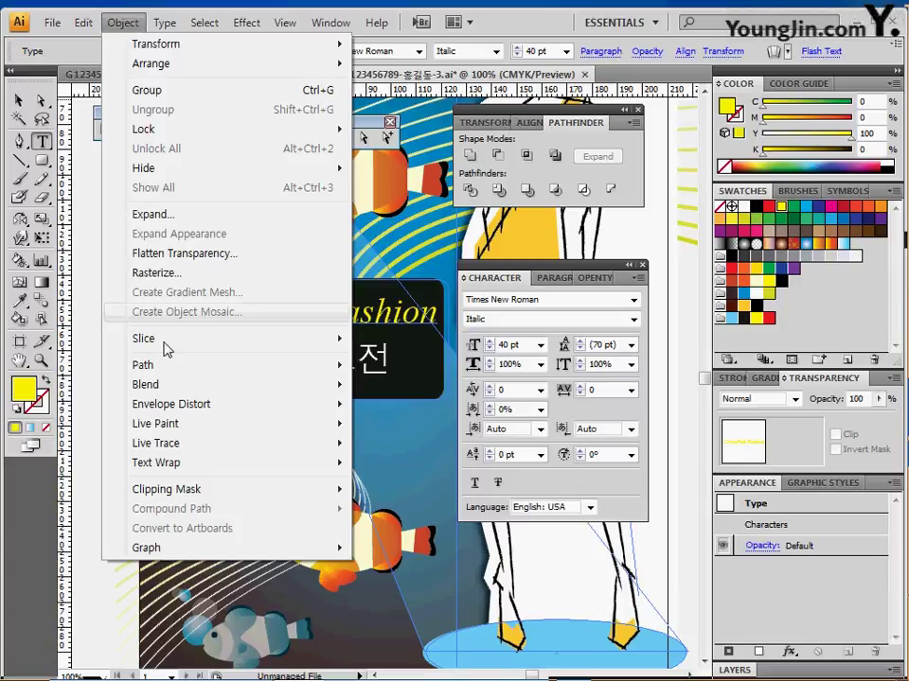
mouse_move(168, 407)
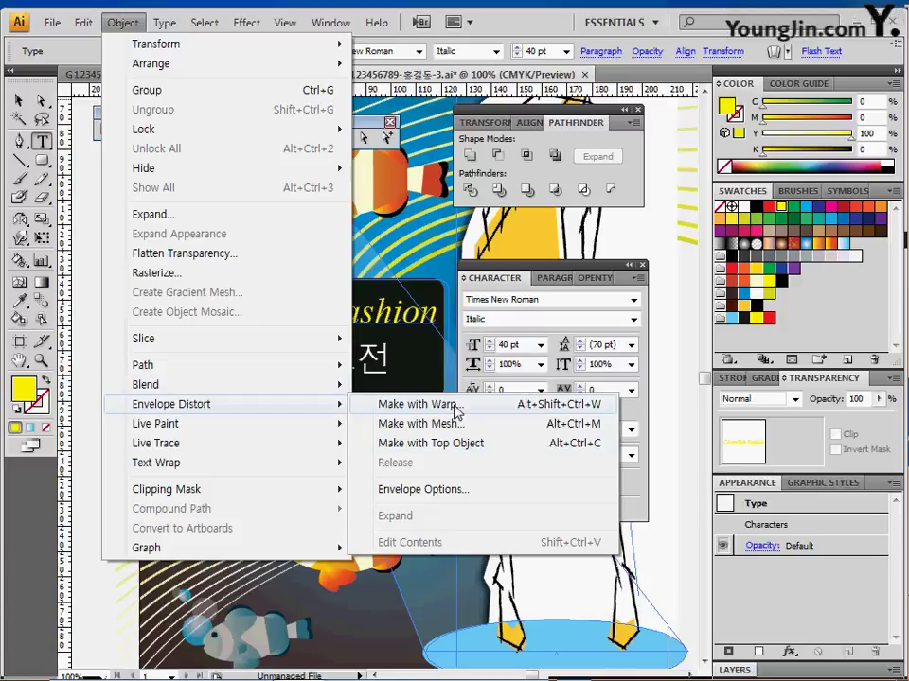
click(456, 409)
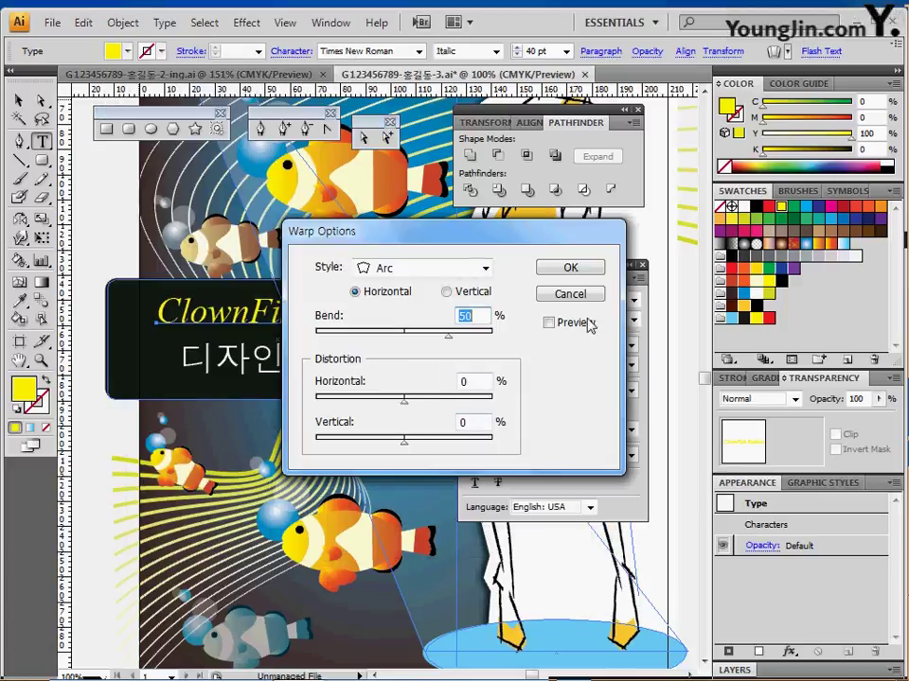
click(559, 324)
drag(461, 242, 538, 215)
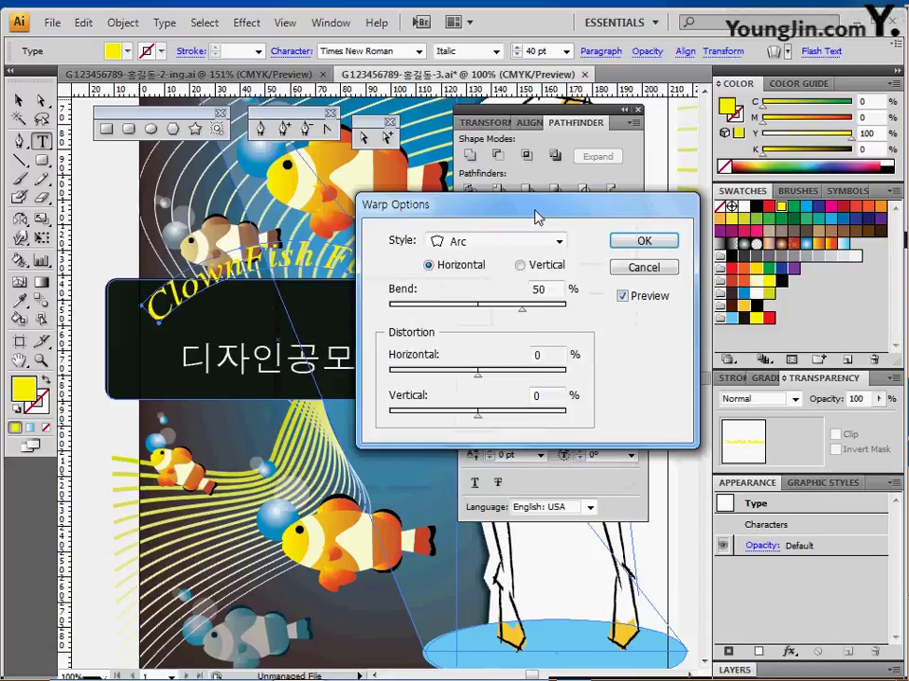
click(481, 243)
click(483, 424)
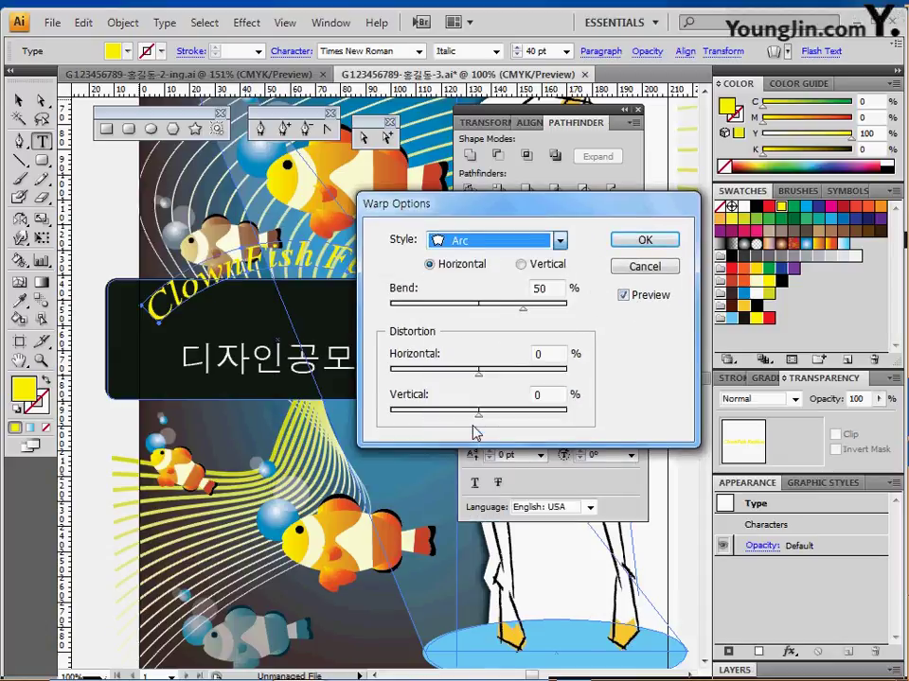
Lower the horizontal bend of the Fish warp and apply it to the ClownFish Fashion text.
drag(493, 211, 512, 191)
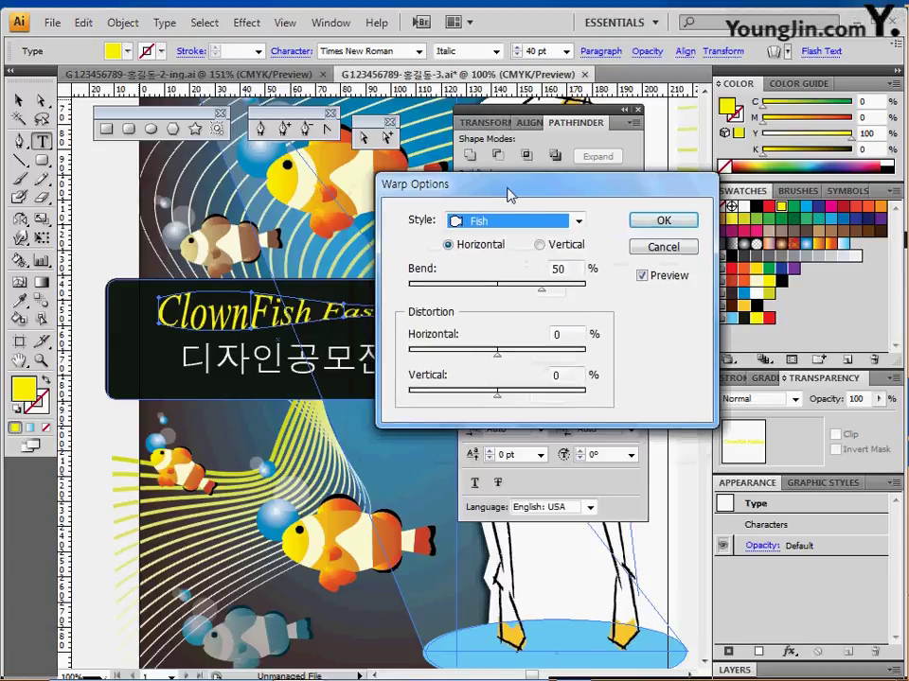
double_click(575, 272)
text(3)
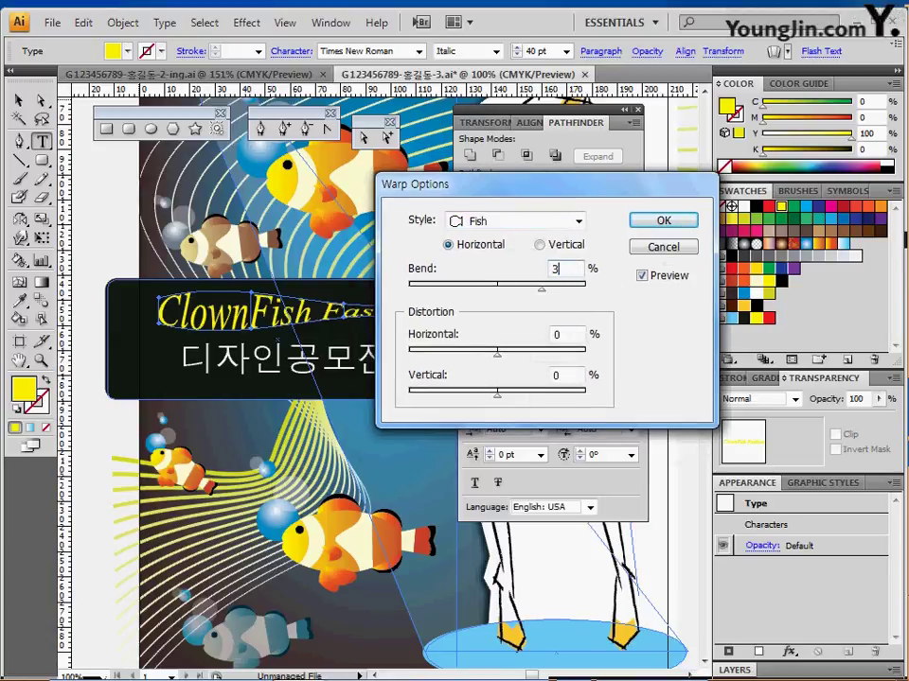
click(644, 221)
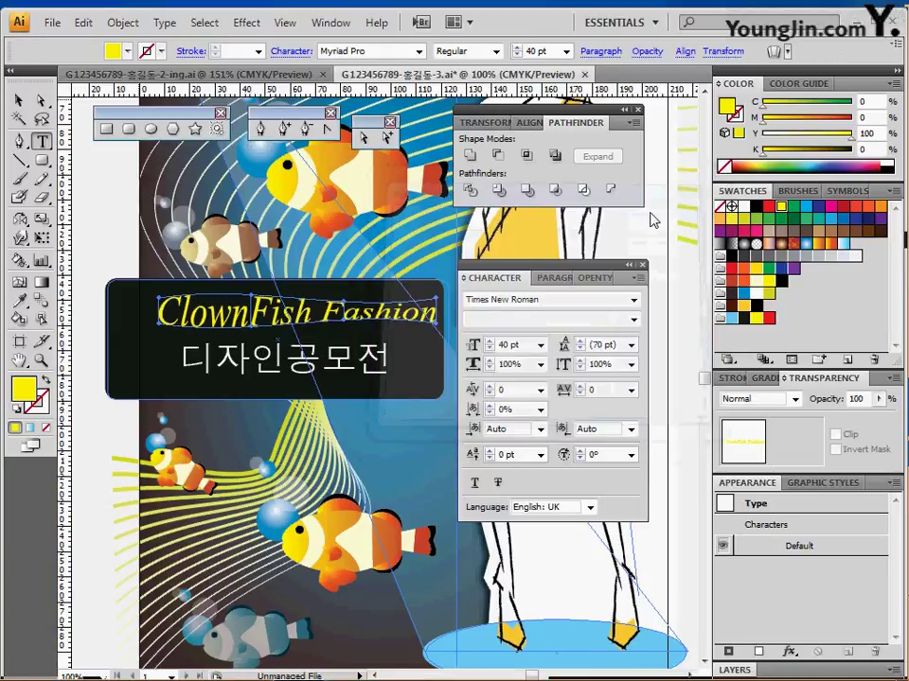
Start an Envelope Distort warp on the 디자인공모전 text with preview enabled and the Wave style.
click(243, 375)
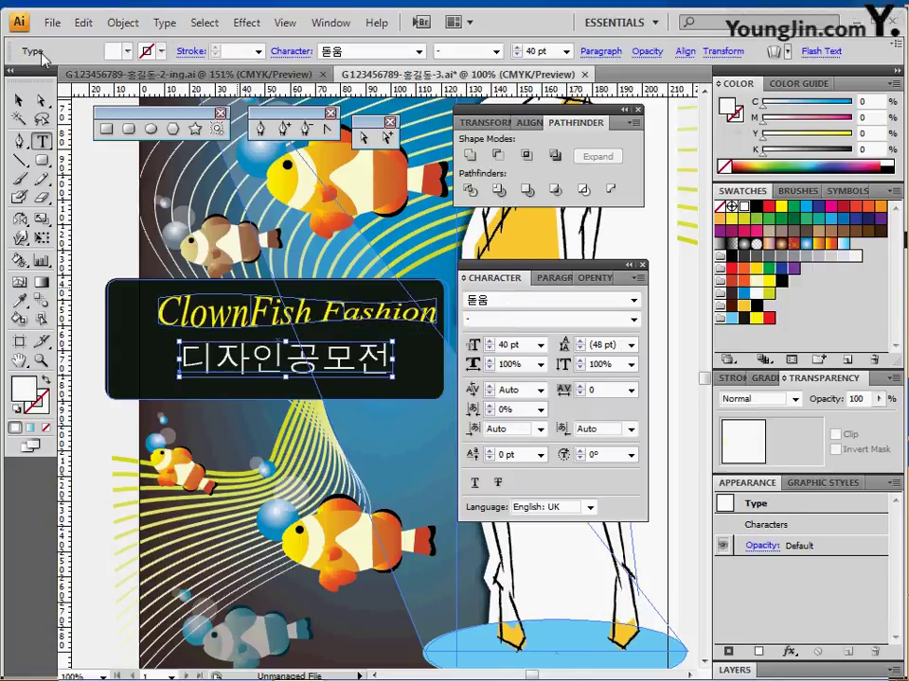
click(119, 23)
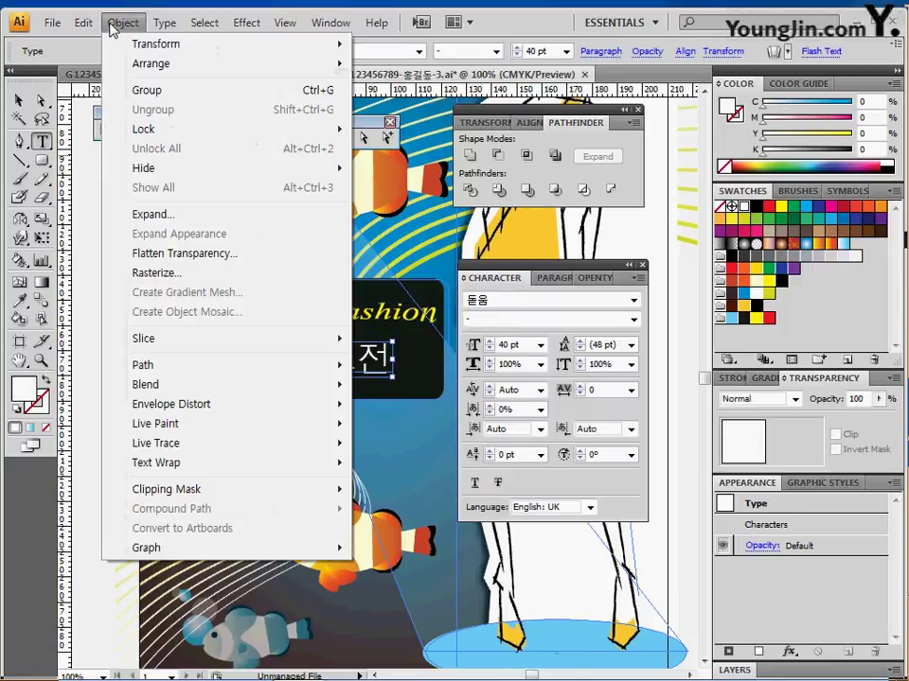
mouse_move(203, 409)
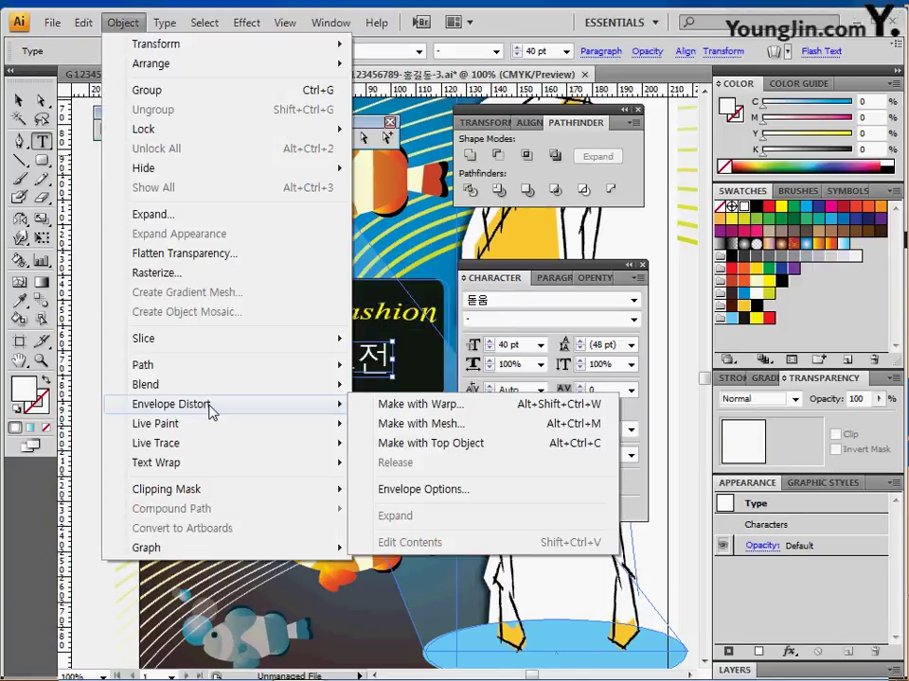
click(403, 411)
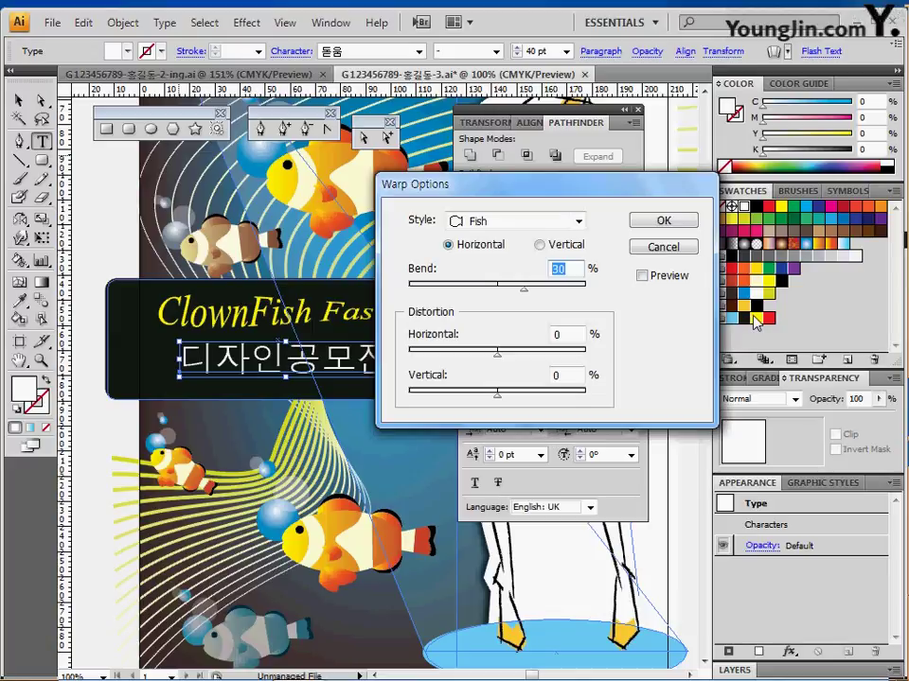
click(642, 275)
click(579, 220)
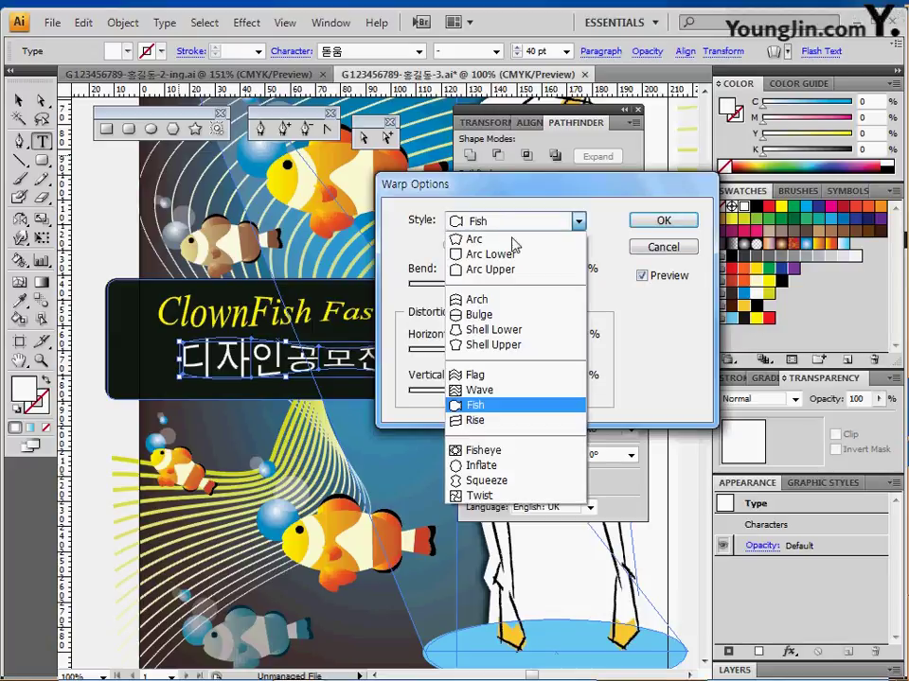
click(520, 407)
key(Up)
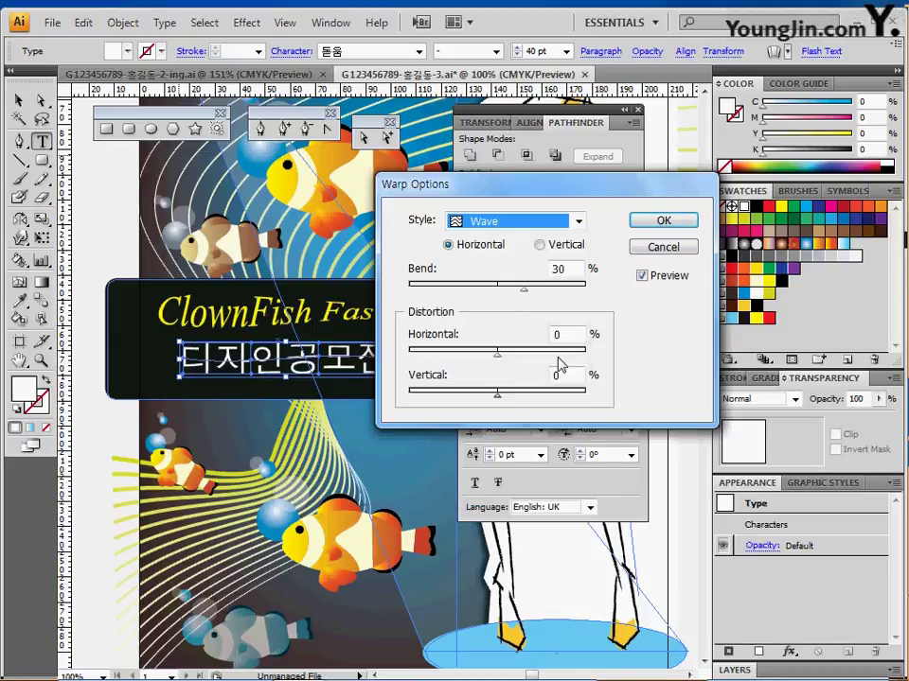
Set the Wave warp's horizontal bend to 70%, apply it to the 디자인공모전 text and clear the selection.
double_click(578, 270)
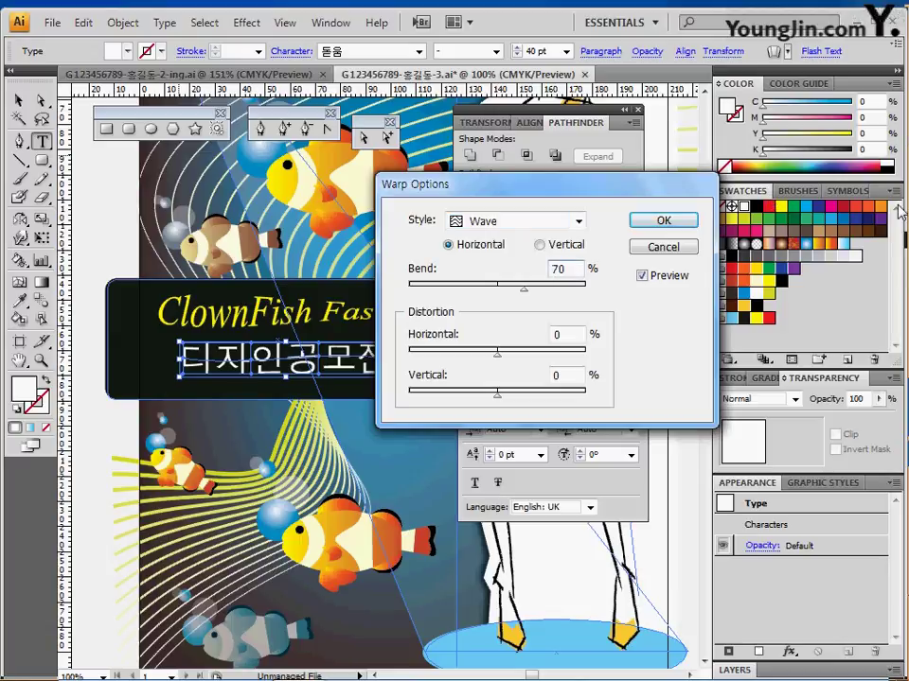
key(Tab)
click(660, 222)
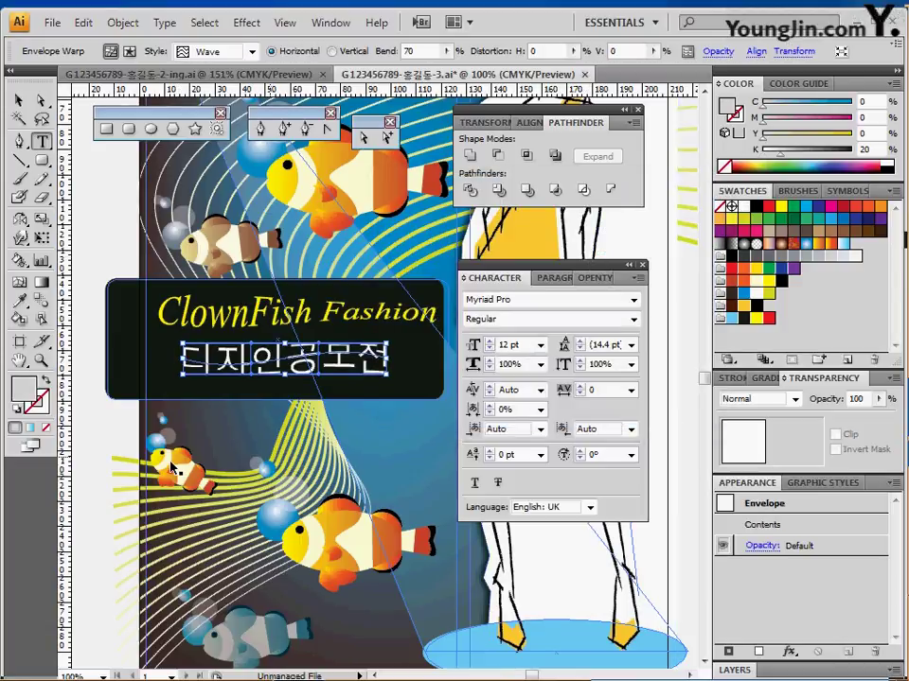
click(115, 436)
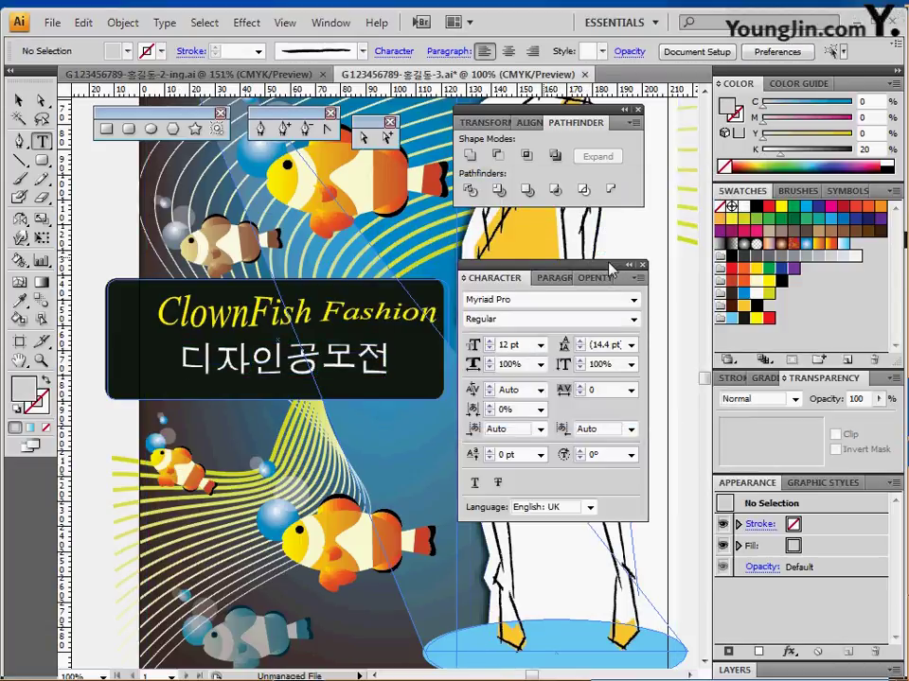
Collapse the Character panel group and move it away from the figure's legs, leaving nothing selected.
click(627, 265)
drag(534, 268, 173, 467)
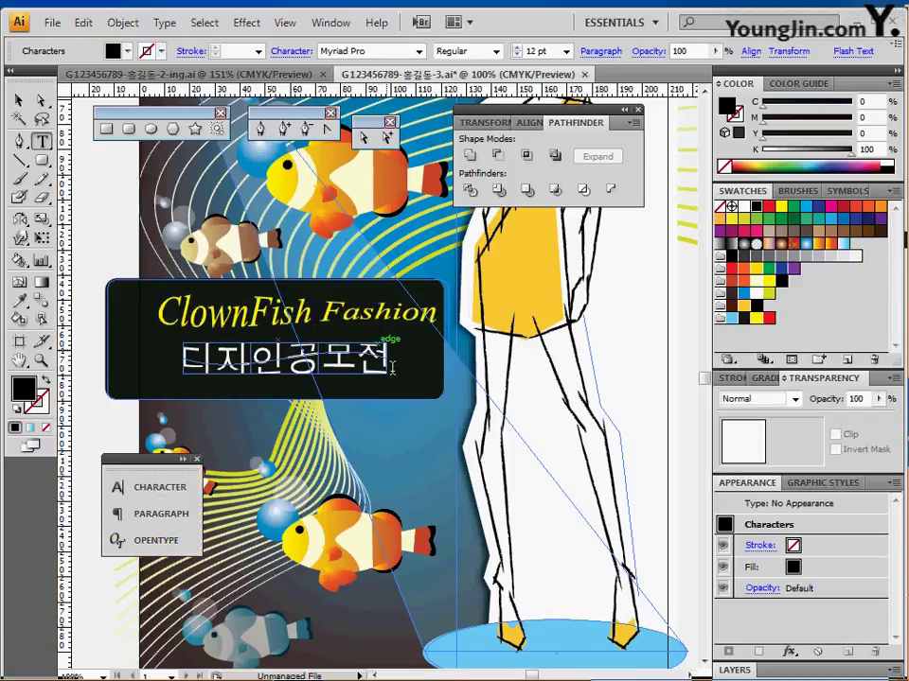
drag(605, 252, 660, 265)
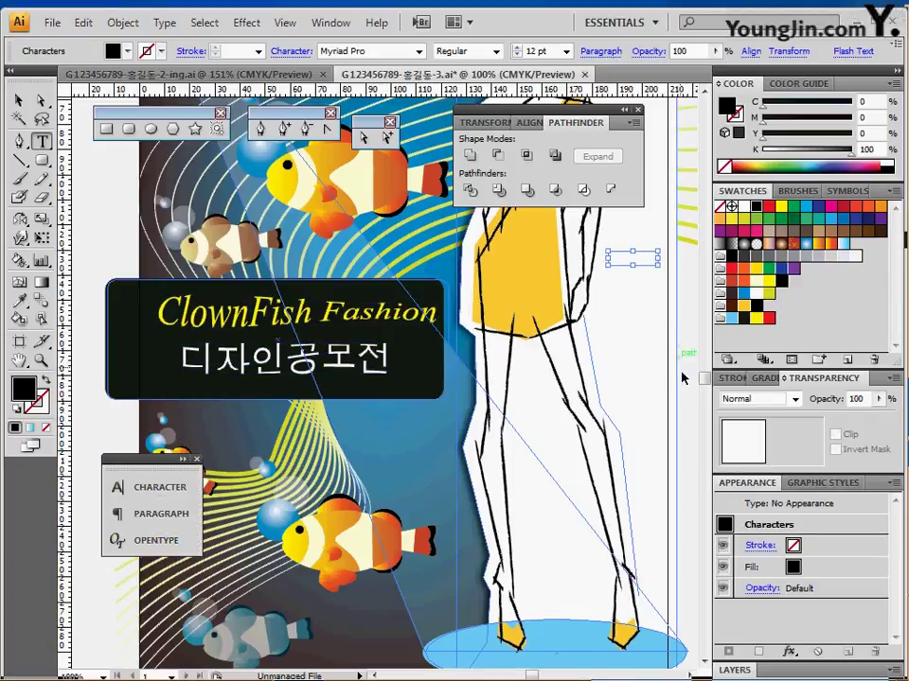
ctrl+click(678, 365)
Draw an open four-point Pen path along the outer side of the figure's leg, from below the hand to the ankle.
drag(638, 359, 436, 330)
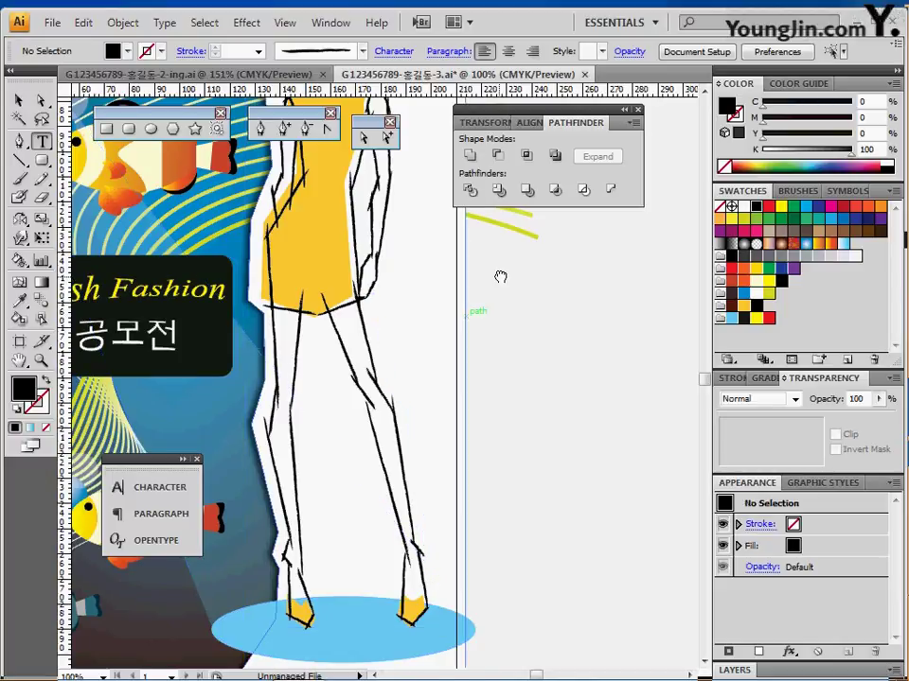
drag(501, 277, 573, 318)
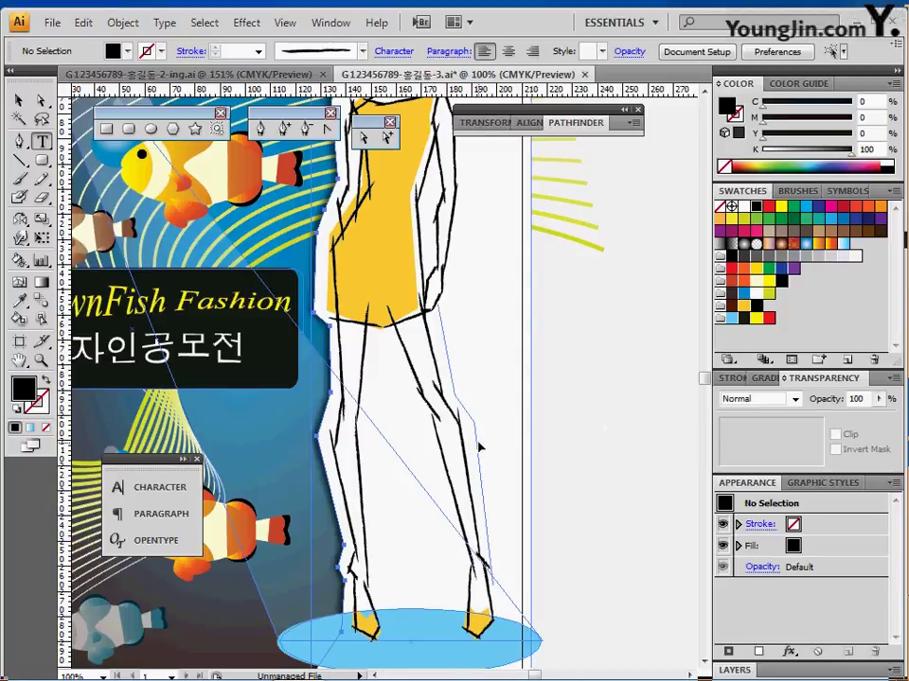
click(478, 448)
click(603, 440)
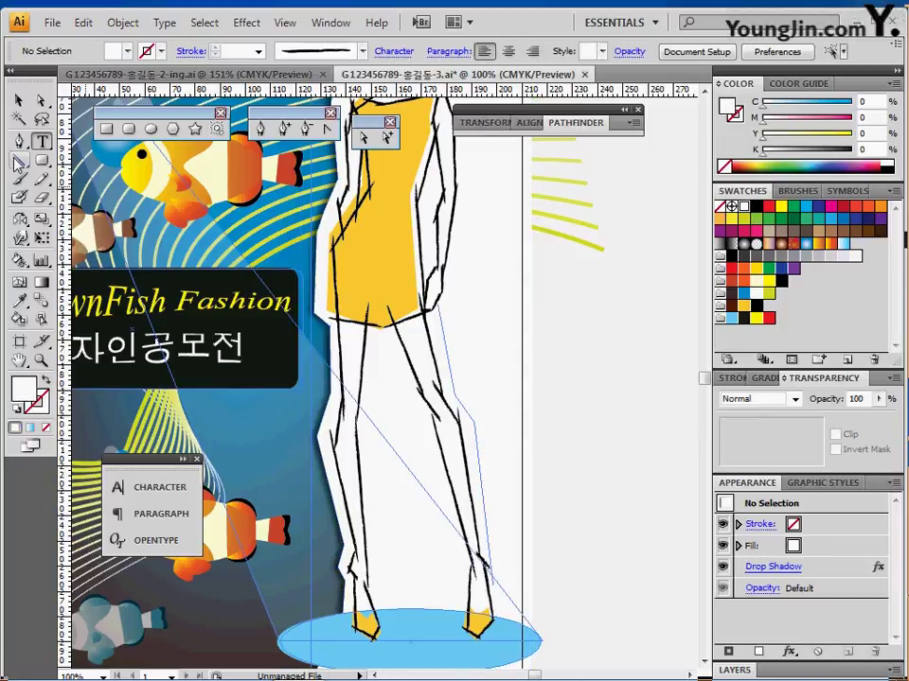
key(p)
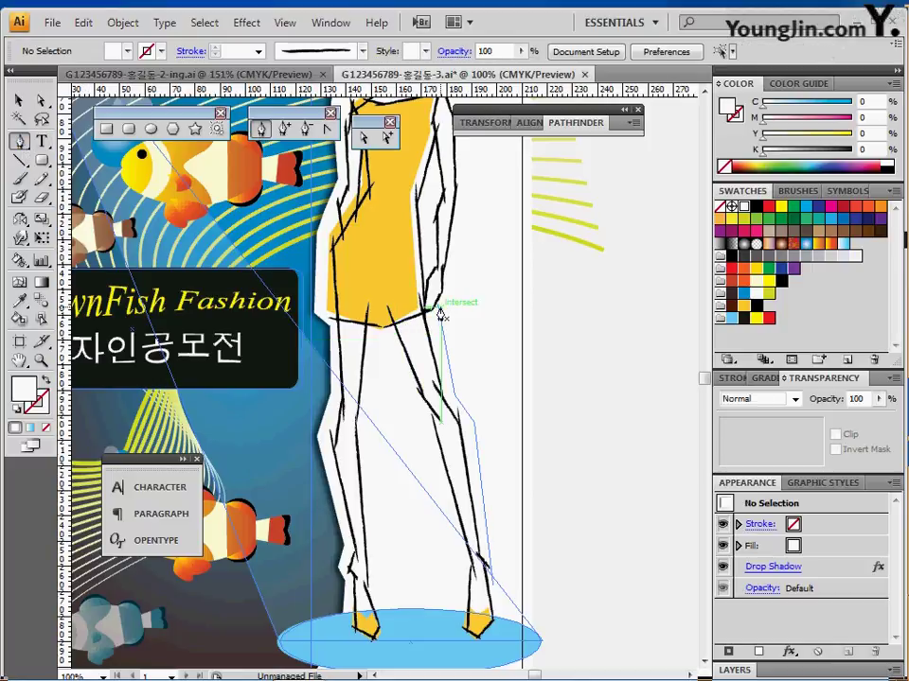
click(438, 305)
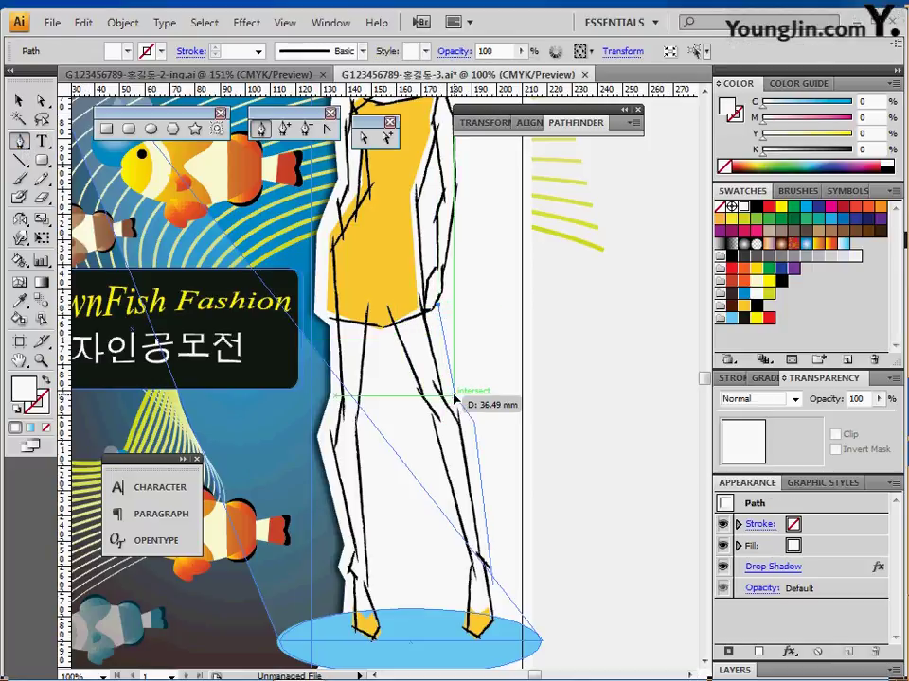
click(454, 396)
click(475, 422)
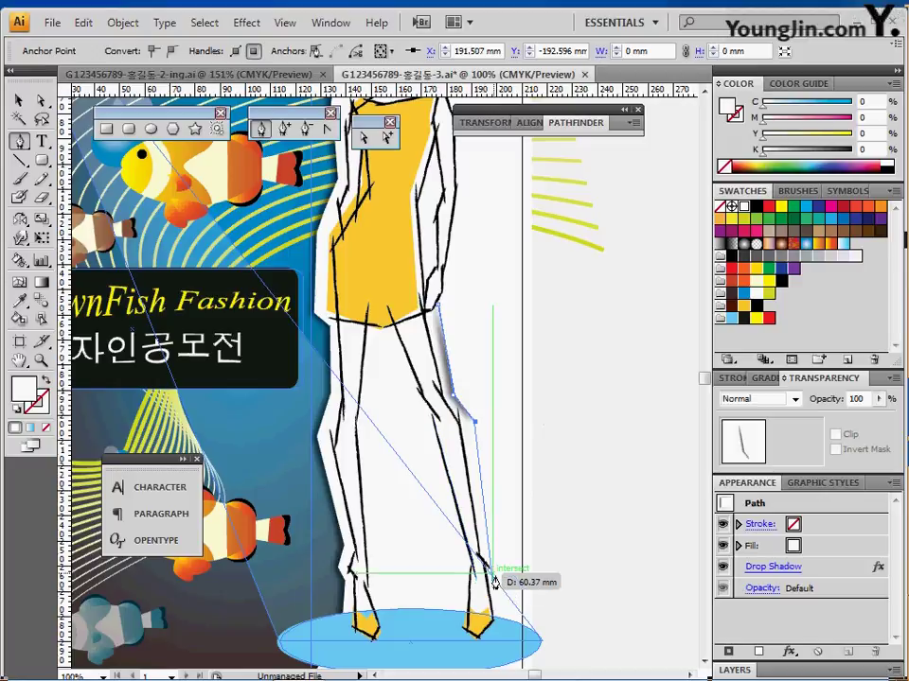
click(490, 582)
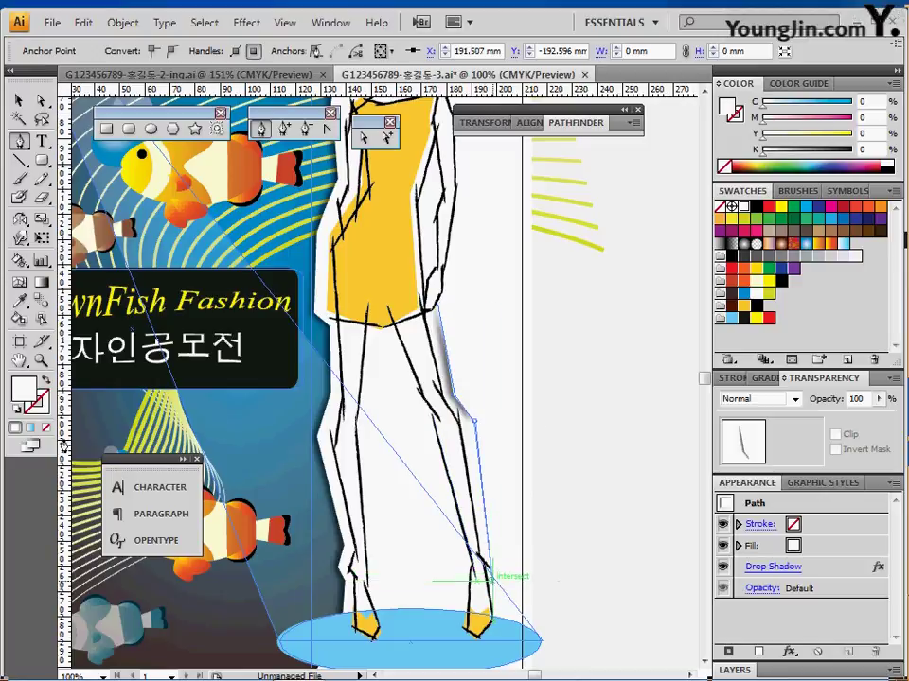
Remove the drop shadow from the leg path and give it no fill and a red stroke.
click(813, 566)
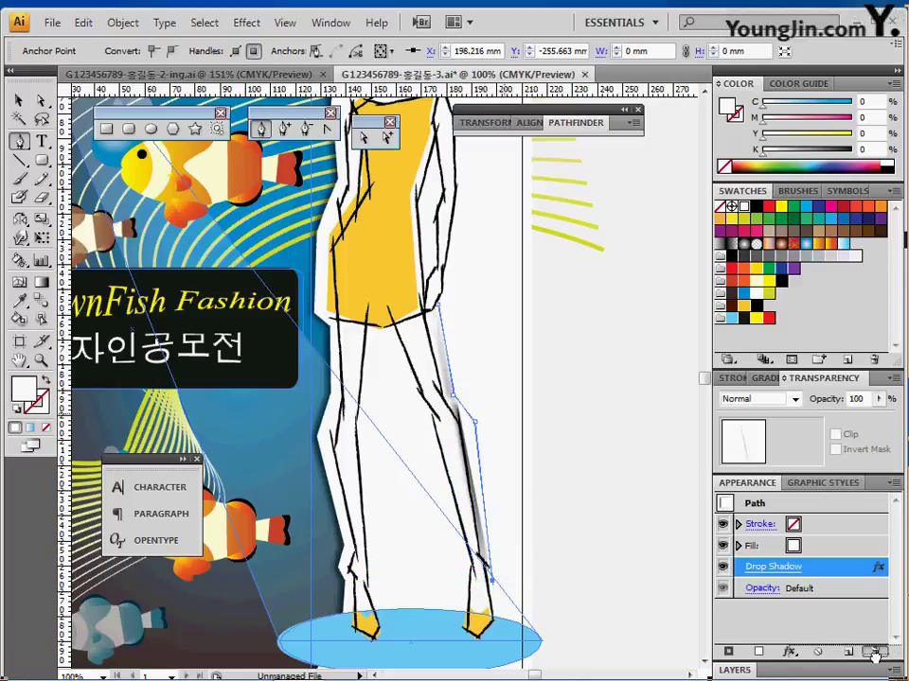
click(874, 653)
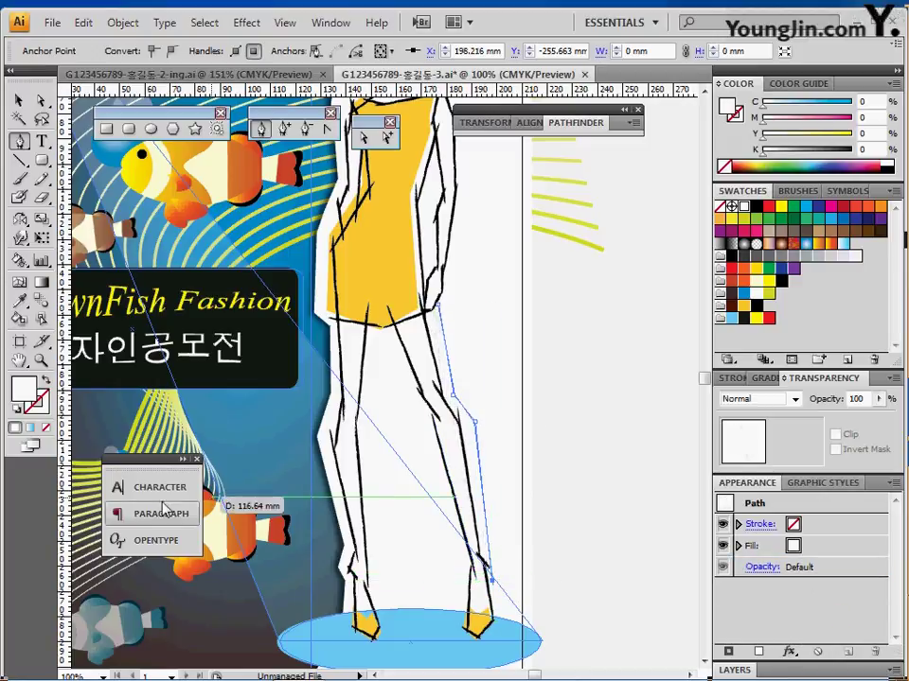
click(44, 380)
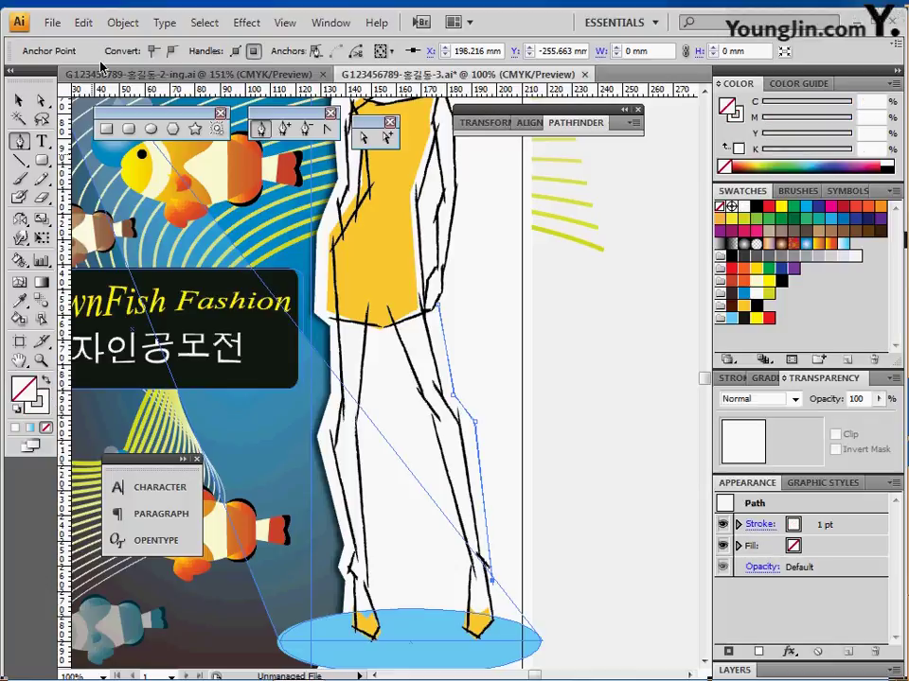
click(738, 115)
click(769, 208)
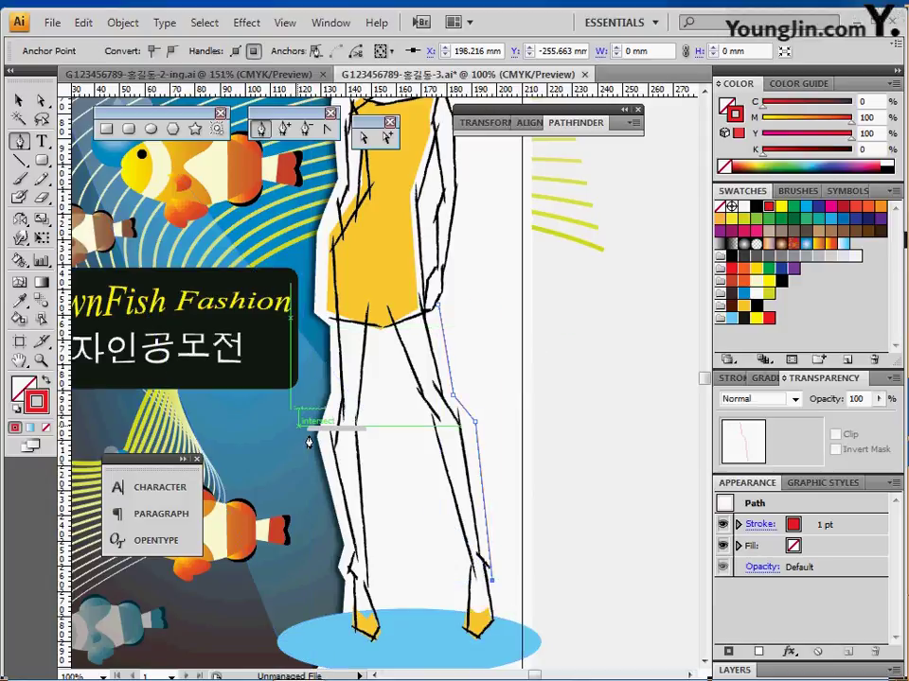
Turn the red leg path into a type path using the Type tool.
click(43, 147)
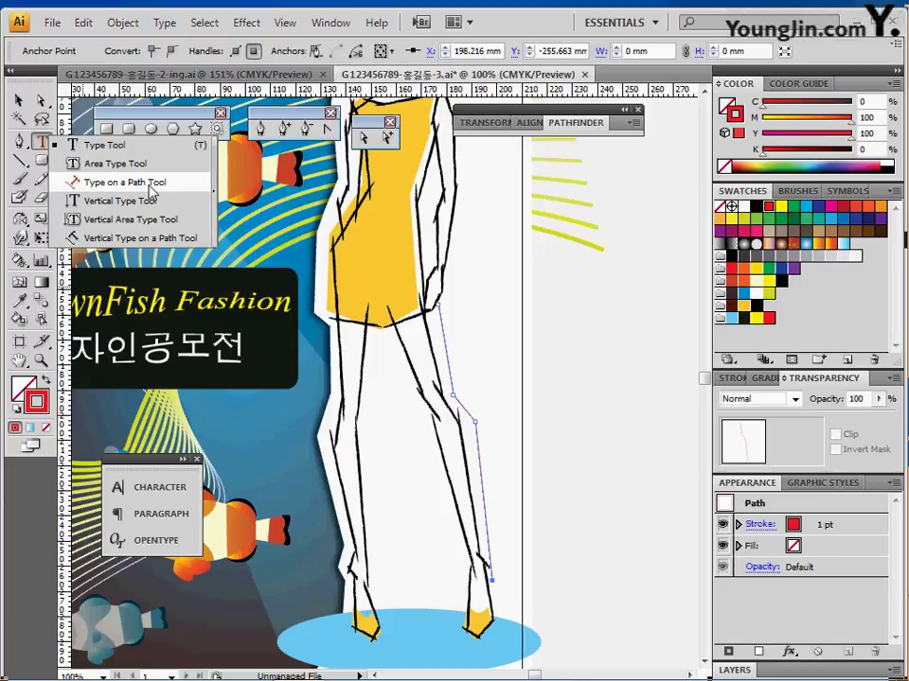
drag(150, 193, 147, 151)
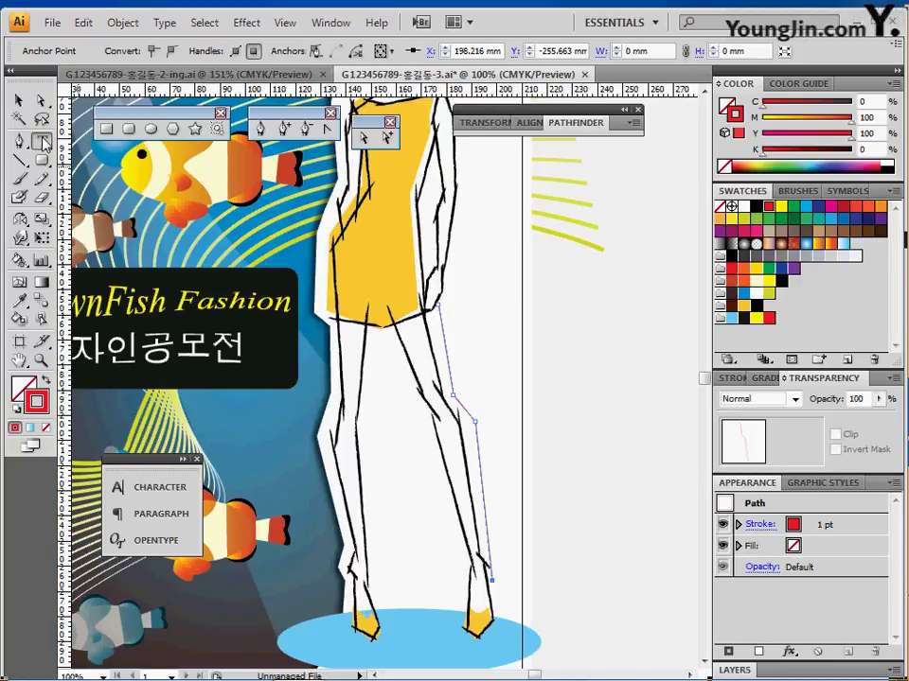
drag(43, 142, 537, 337)
click(512, 330)
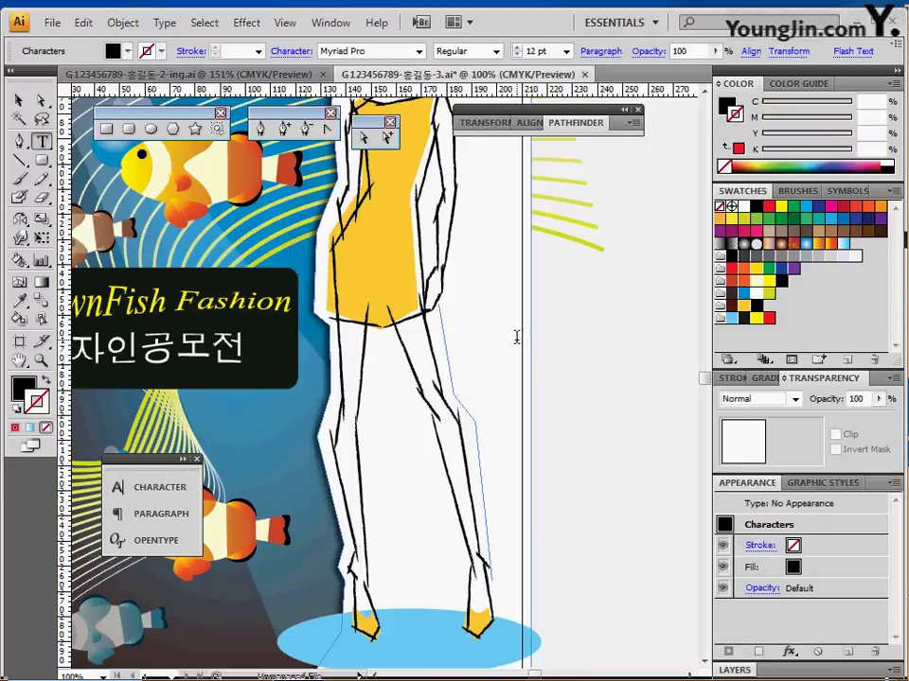
Copy the 2017년 5월까지 접수합니다~ line from below the poster and paste it onto the leg path.
scroll(517, 337, down, 3)
scroll(516, 337, down, 3)
click(226, 500)
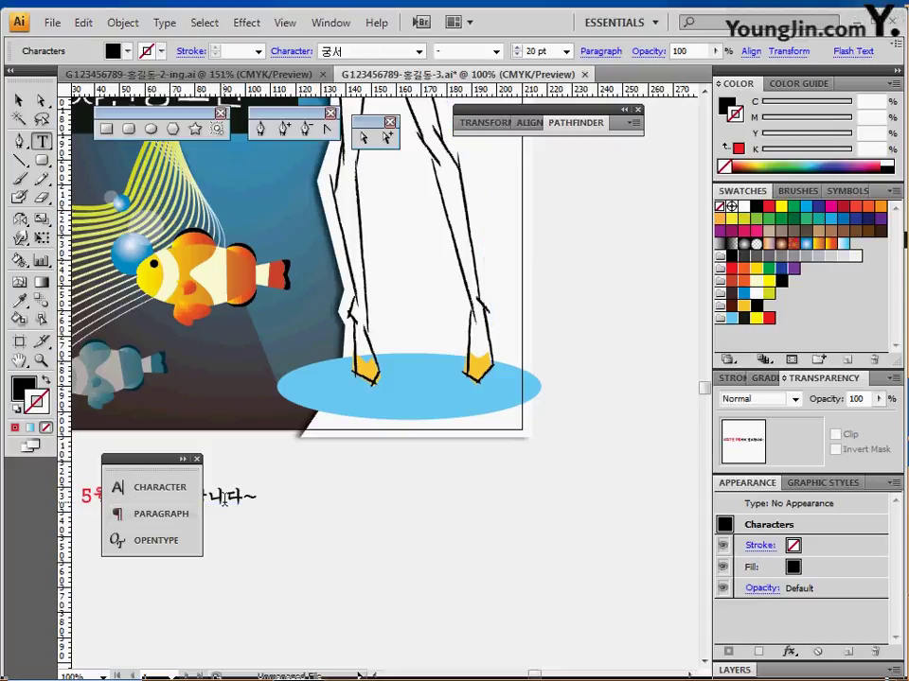
key(ctrl+a)
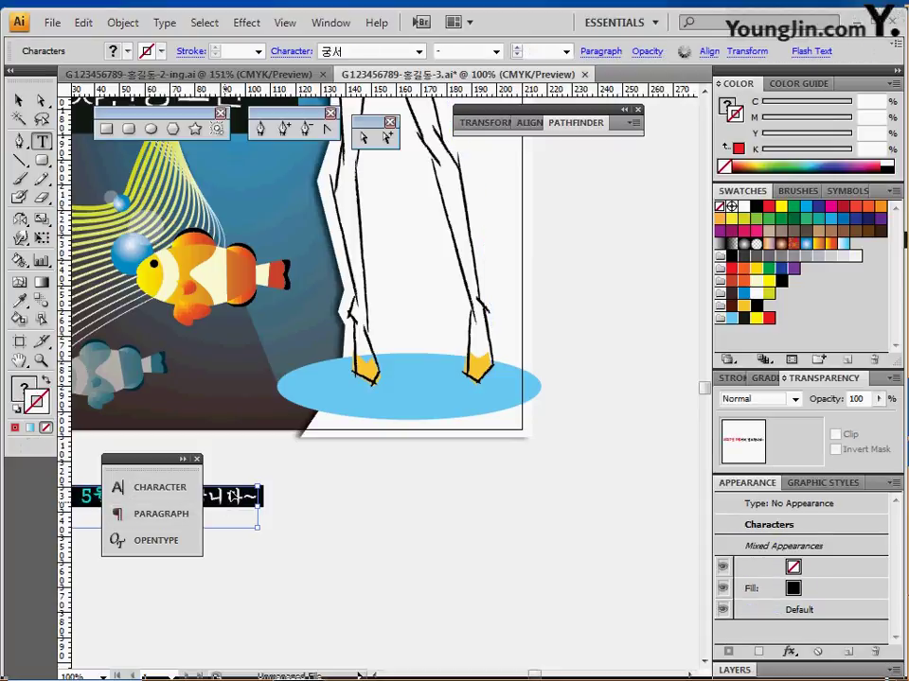
scroll(553, 291, up, 3)
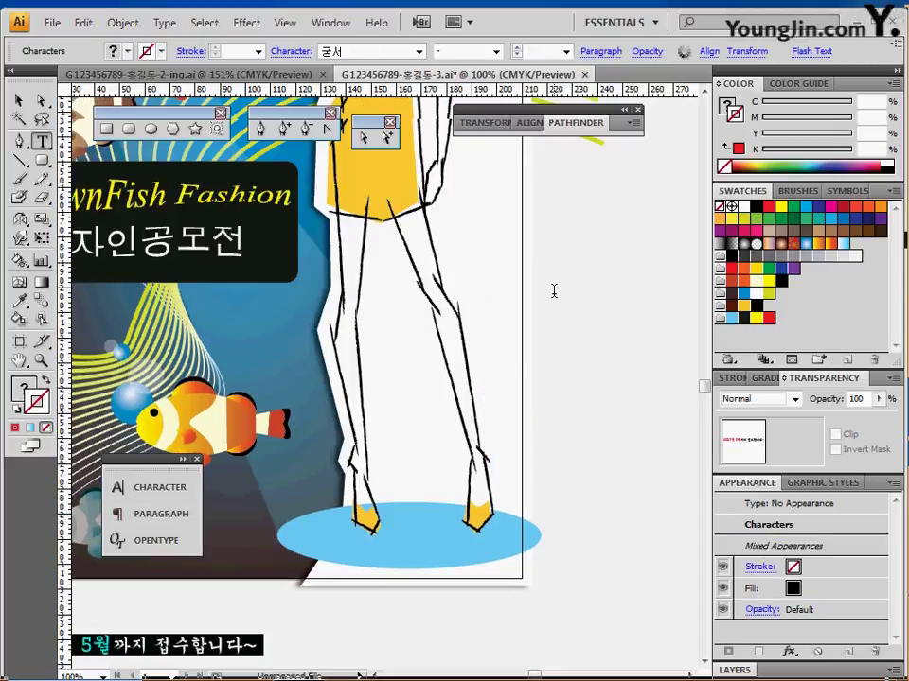
ctrl+click(443, 225)
click(444, 226)
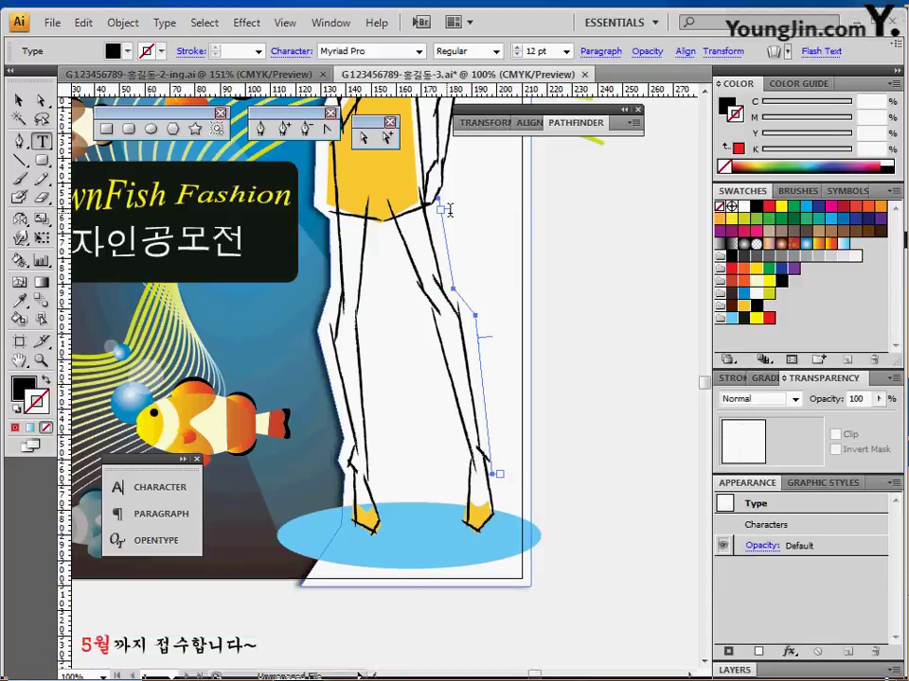
text(2017년 5월까지 접수합니다~)
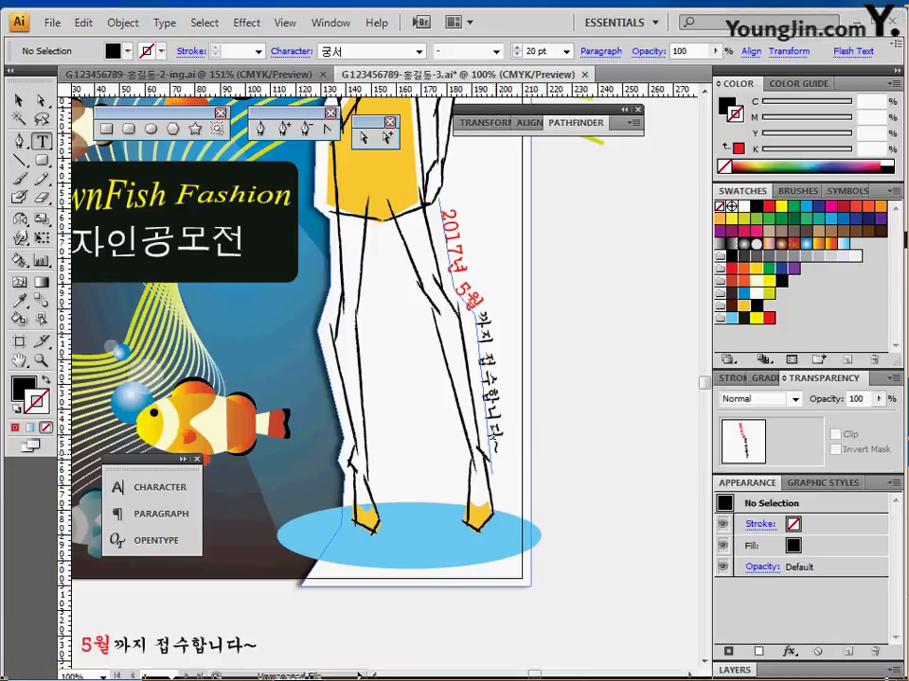
Check the font, size and colour settings of the black and red parts of the deadline text along the leg.
drag(502, 445, 444, 208)
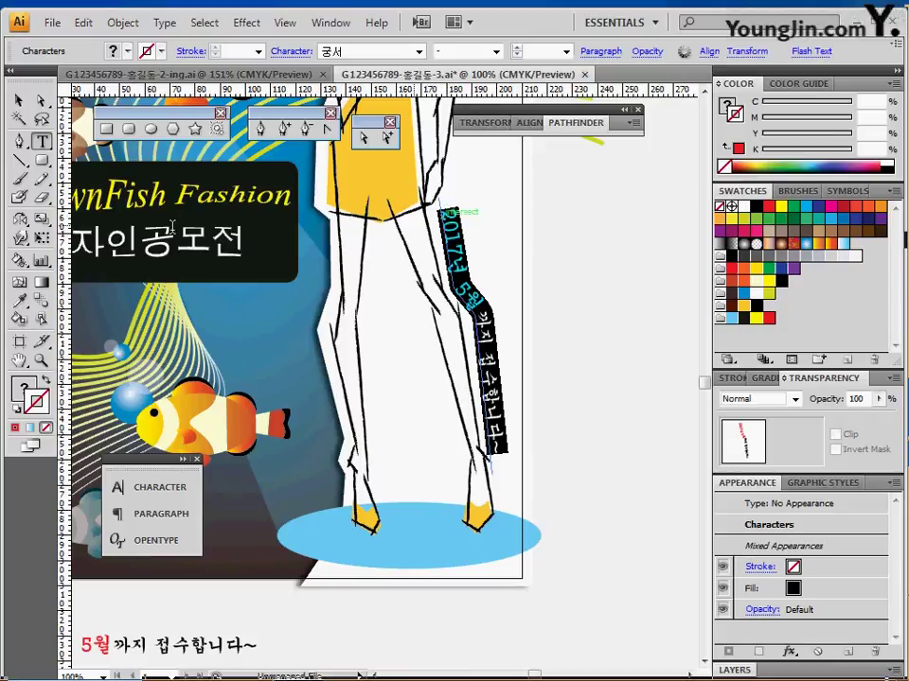
click(147, 487)
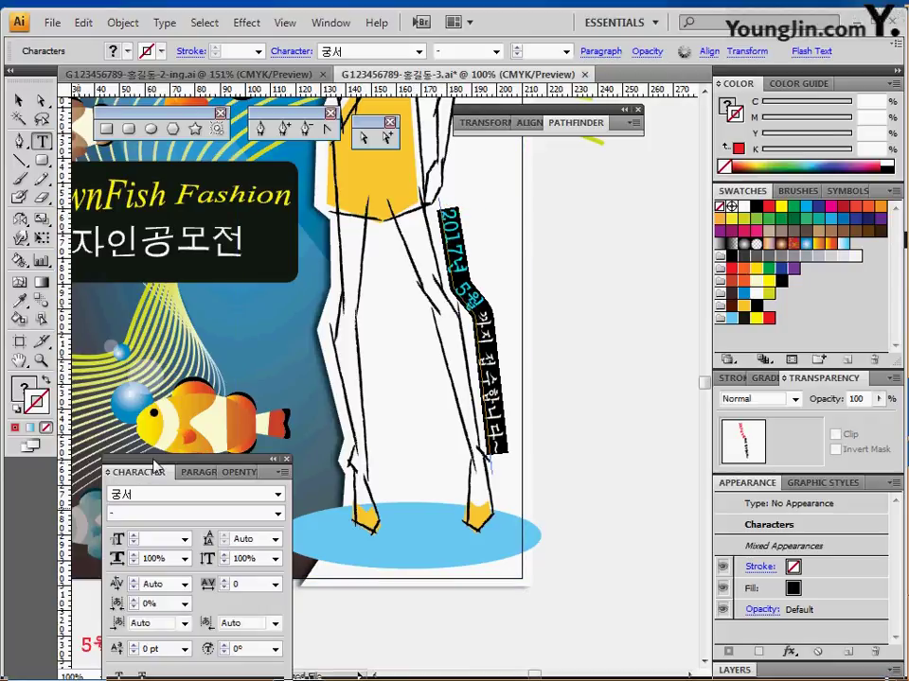
drag(217, 467, 552, 228)
click(560, 255)
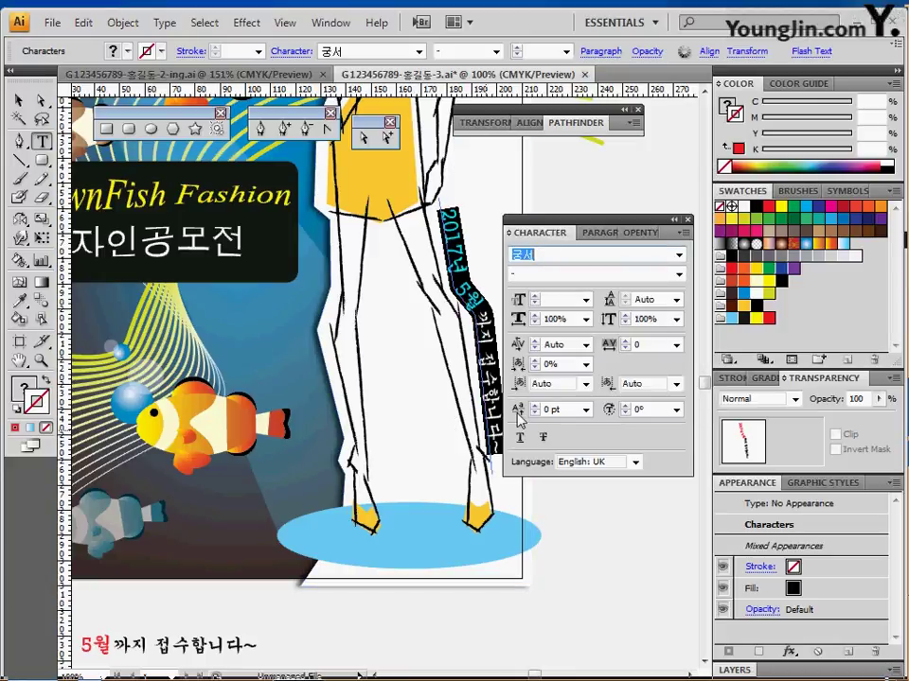
key(Escape)
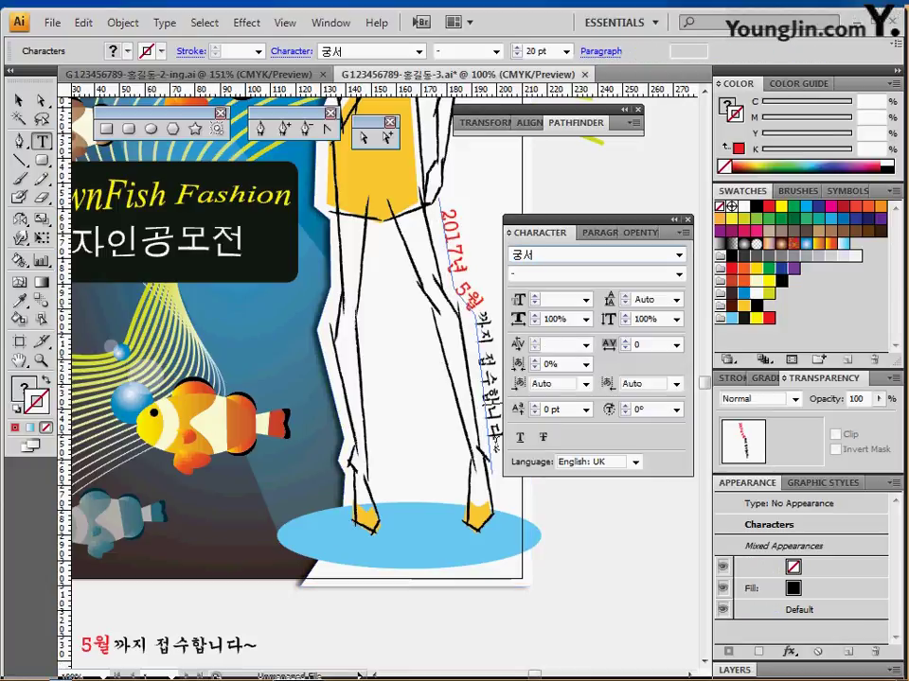
drag(499, 458, 473, 311)
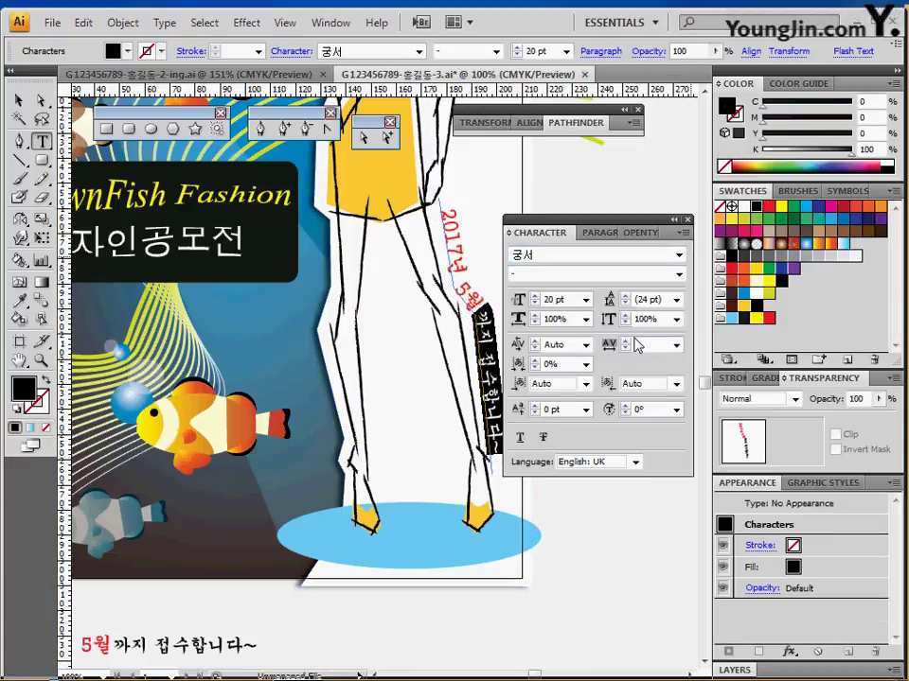
drag(565, 300, 537, 300)
click(480, 307)
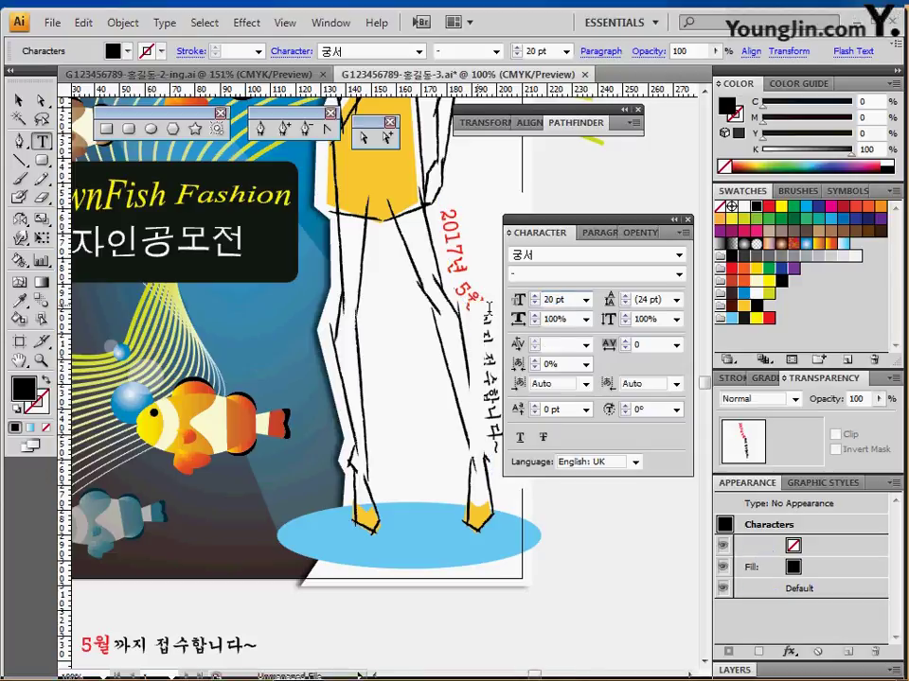
drag(480, 314, 439, 201)
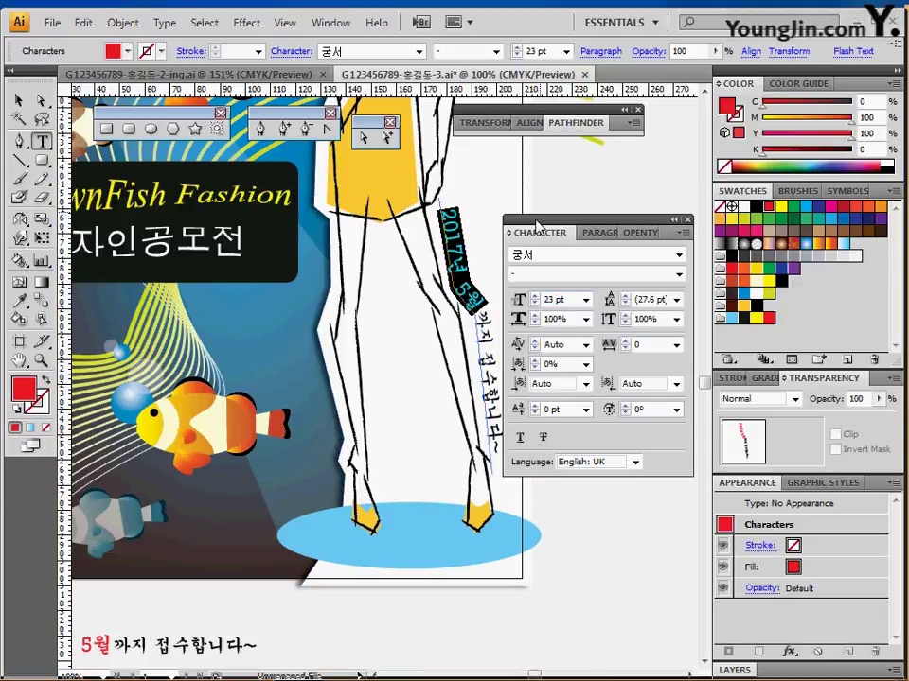
drag(540, 228, 540, 210)
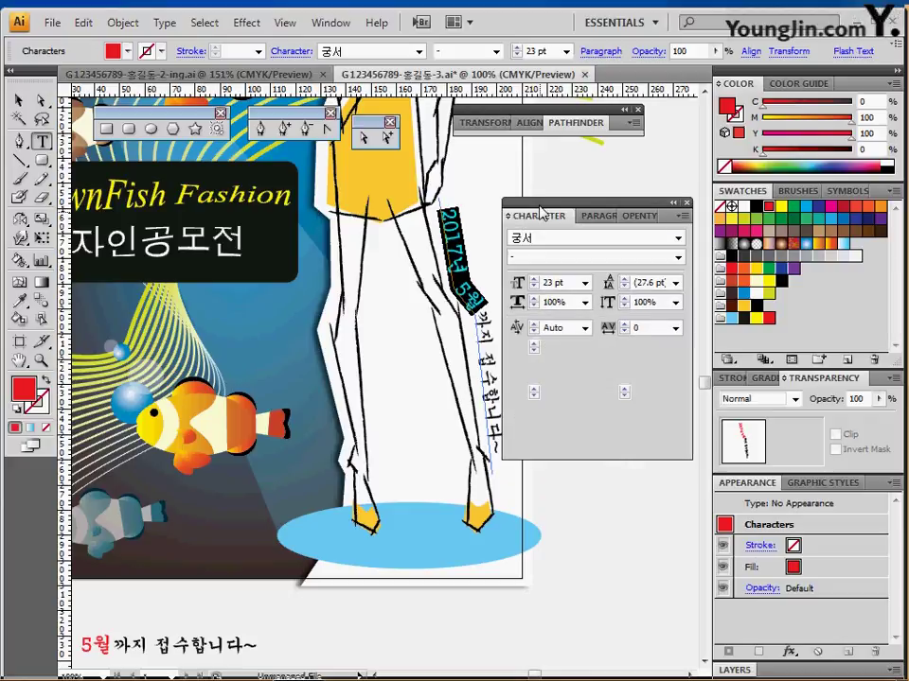
click(574, 282)
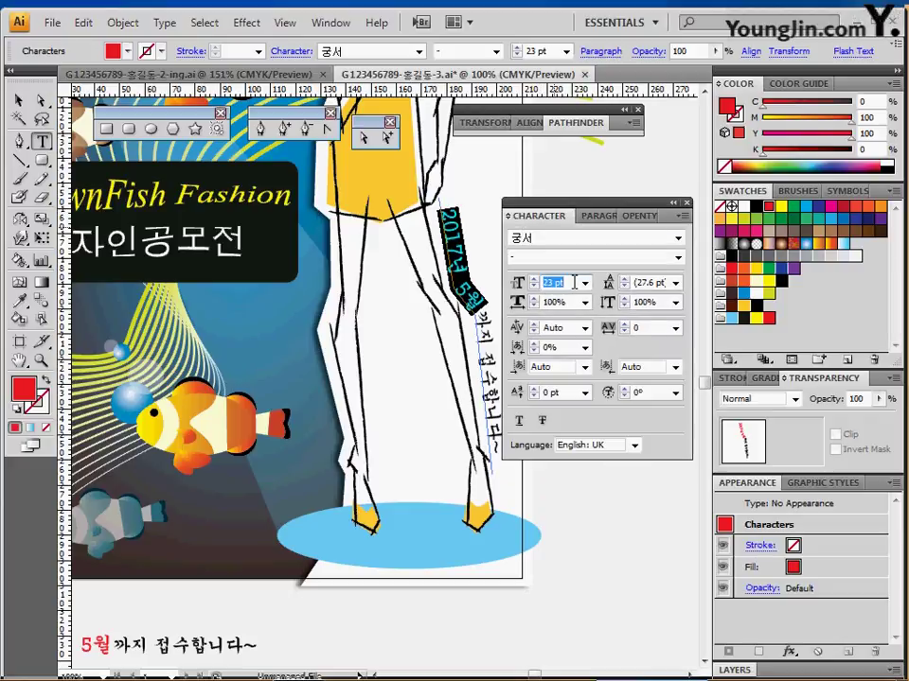
click(880, 119)
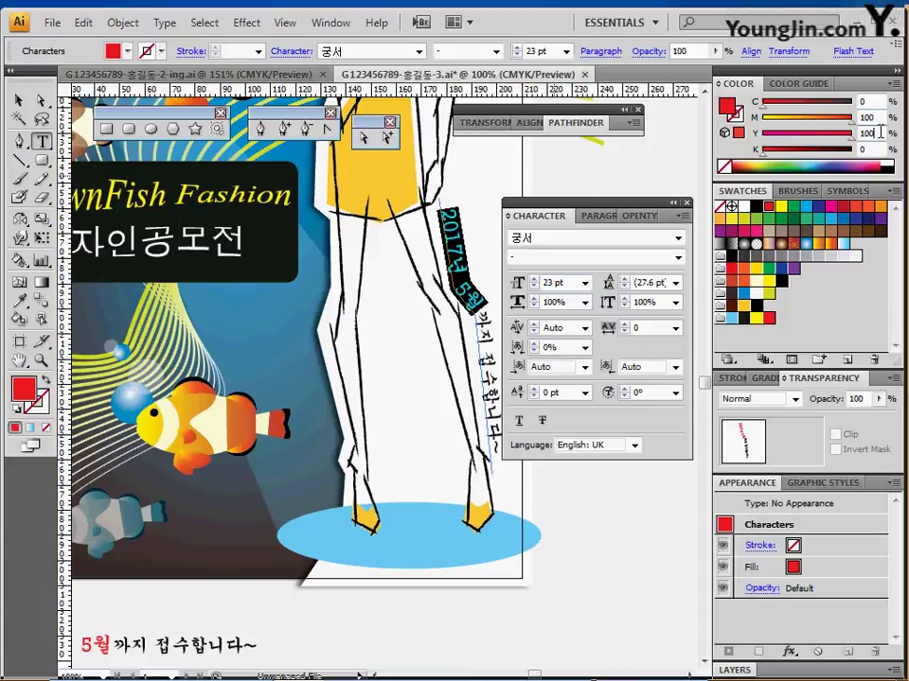
Delete the leftover copy of the deadline text below the poster.
ctrl+click(453, 626)
ctrl+click(243, 650)
key(Delete)
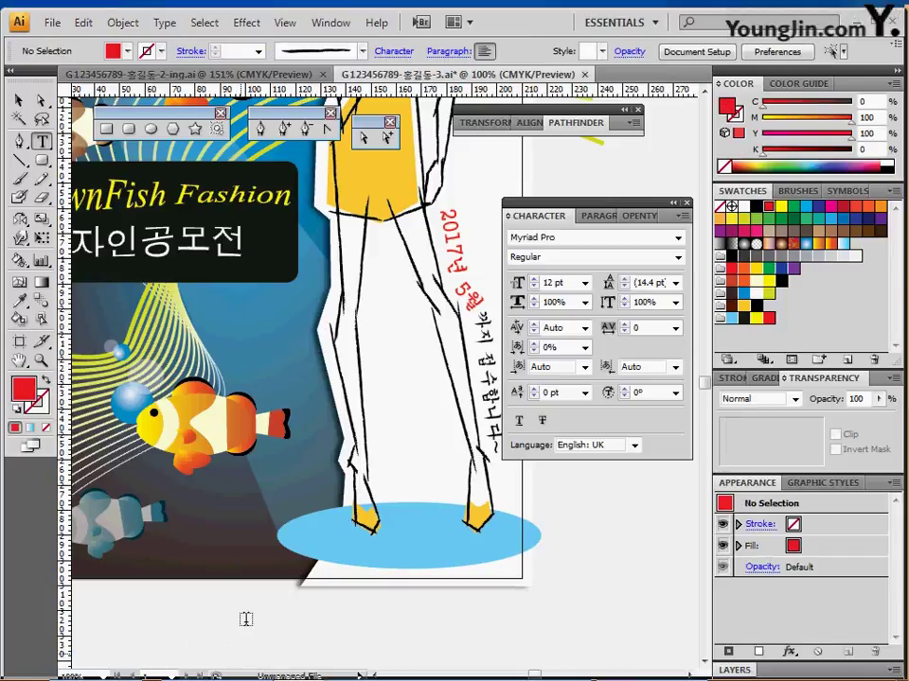
Close the Character settings and the floating selection, shape and pen tool sets to clear the workspace around the poster.
ctrl+alt+click(302, 500)
drag(348, 297, 242, 523)
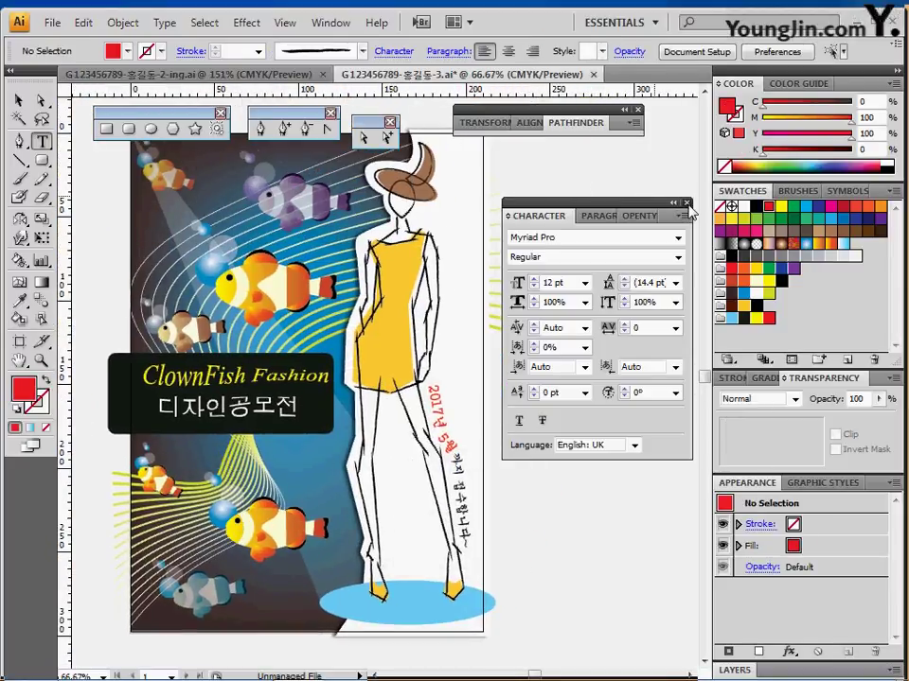
key(ctrl+t)
drag(284, 110, 600, 168)
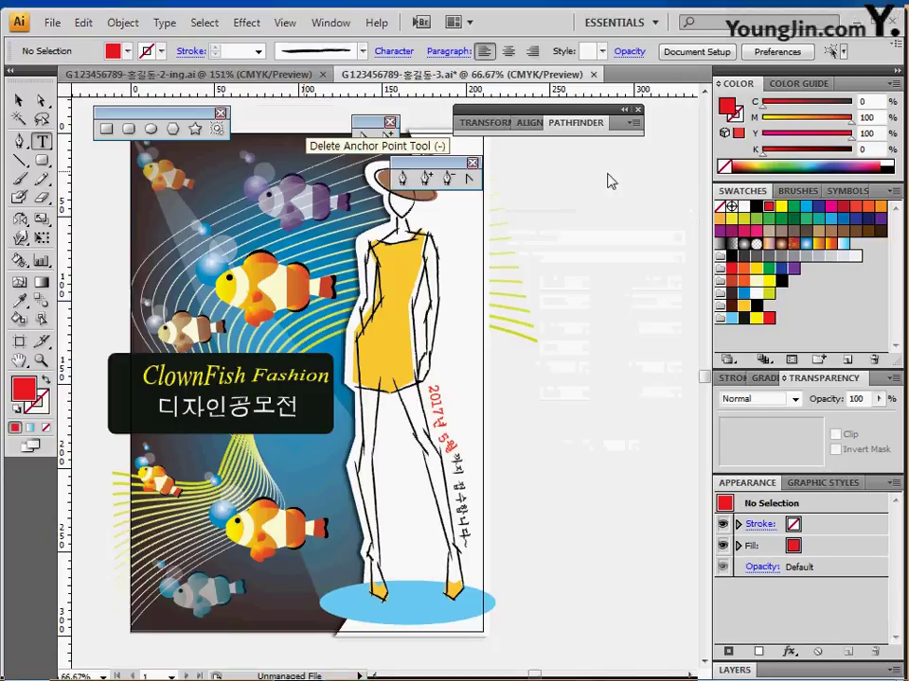
click(393, 121)
click(221, 113)
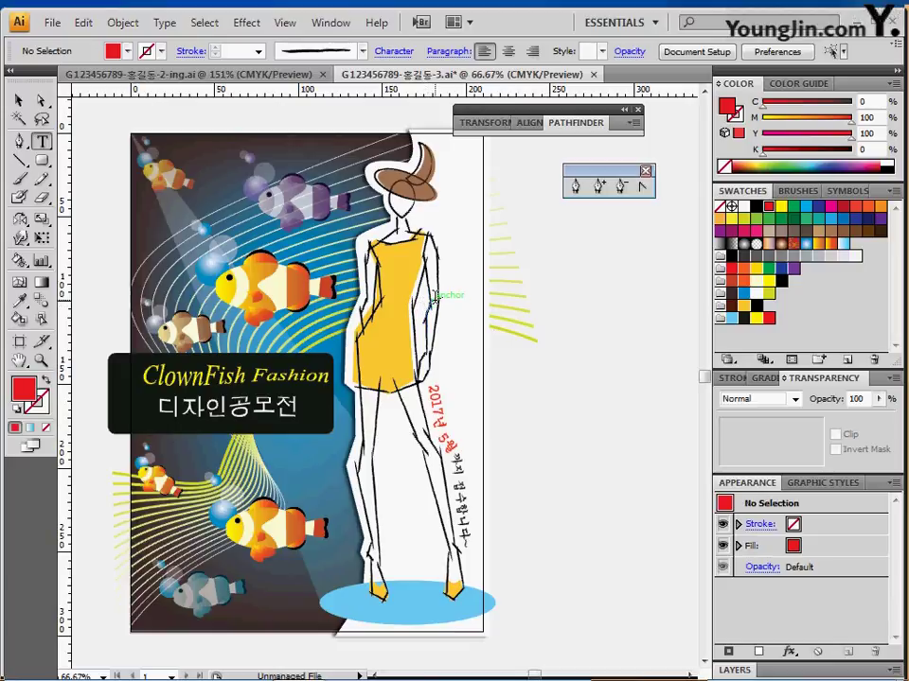
click(41, 161)
click(645, 171)
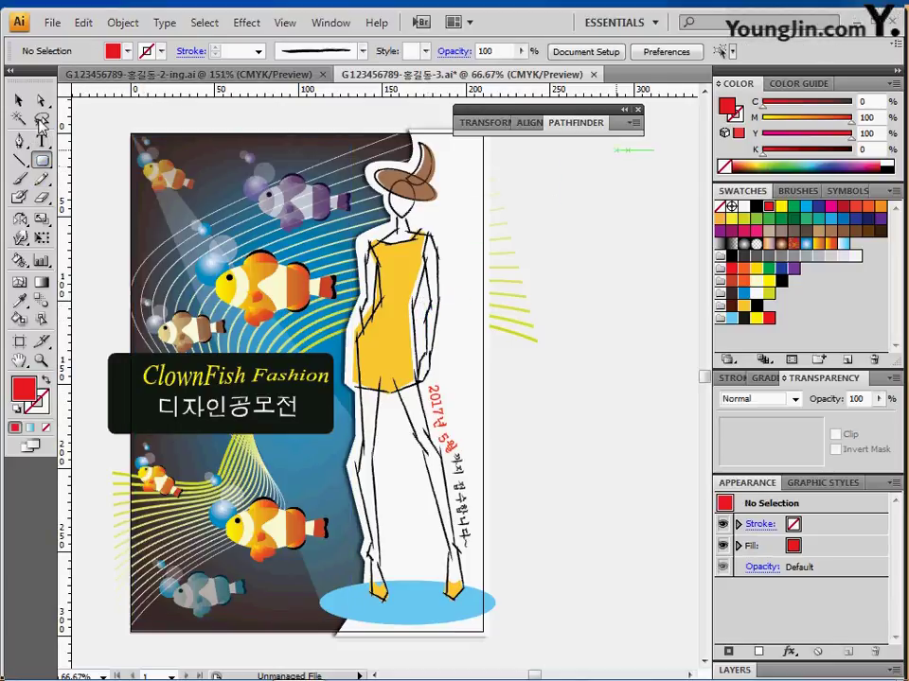
Create a 210 × 297 mm rectangle starting at the poster's upper-left corner so that it covers the whole artboard.
drag(44, 161, 90, 168)
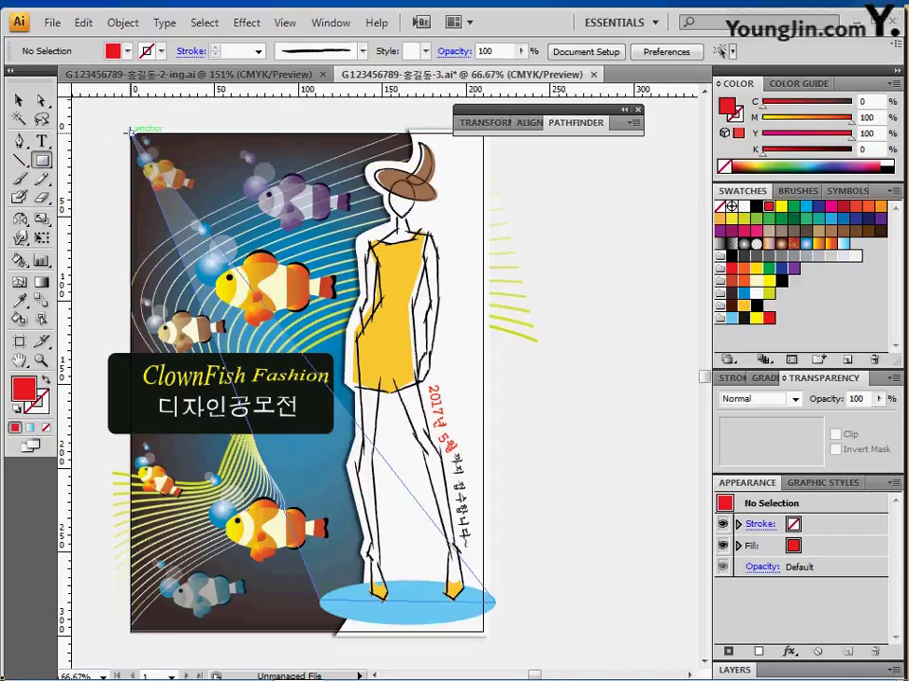
click(131, 132)
text(210)
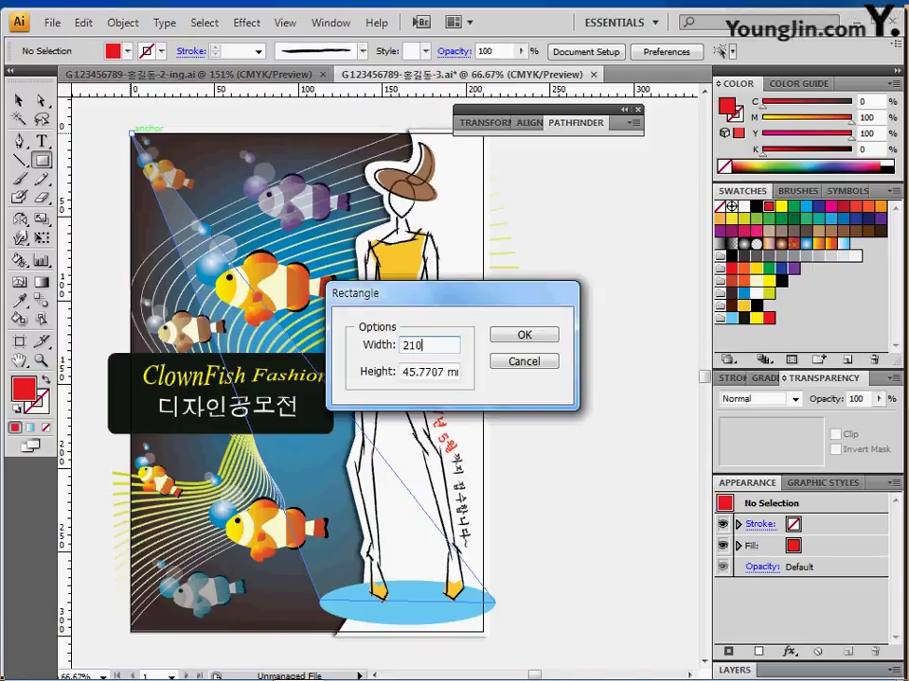
key(Tab)
text(2)
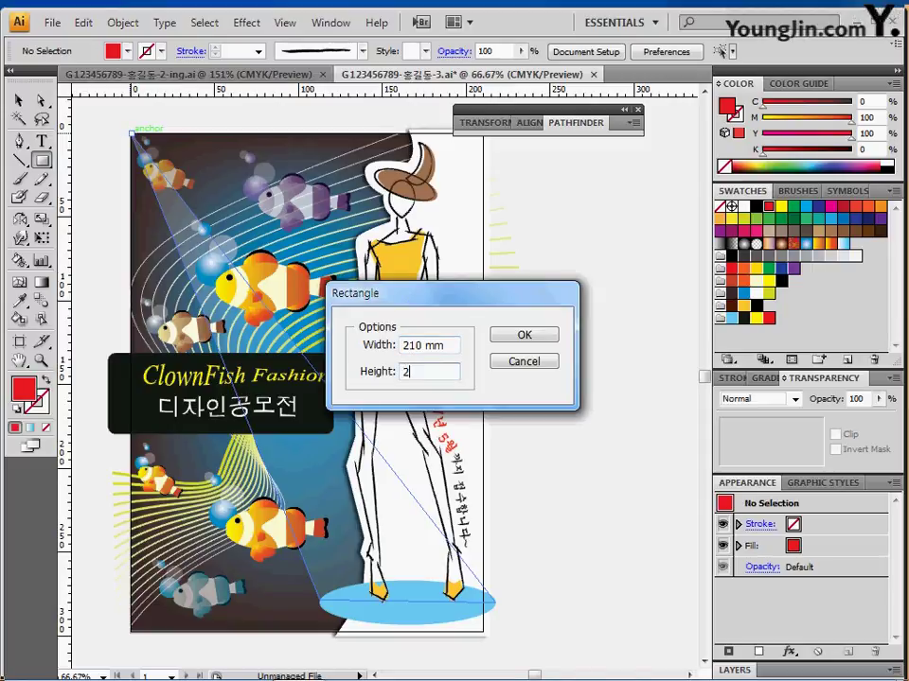
key(Return)
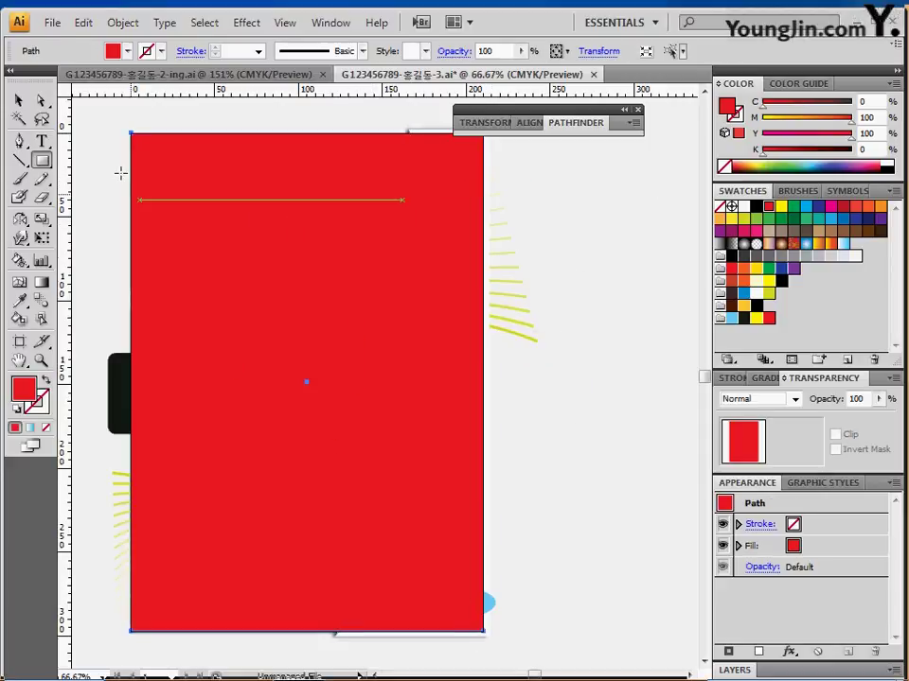
Clip all the poster artwork to the red rectangle with a clipping mask and deselect the result.
key(ctrl)
drag(99, 130, 522, 620)
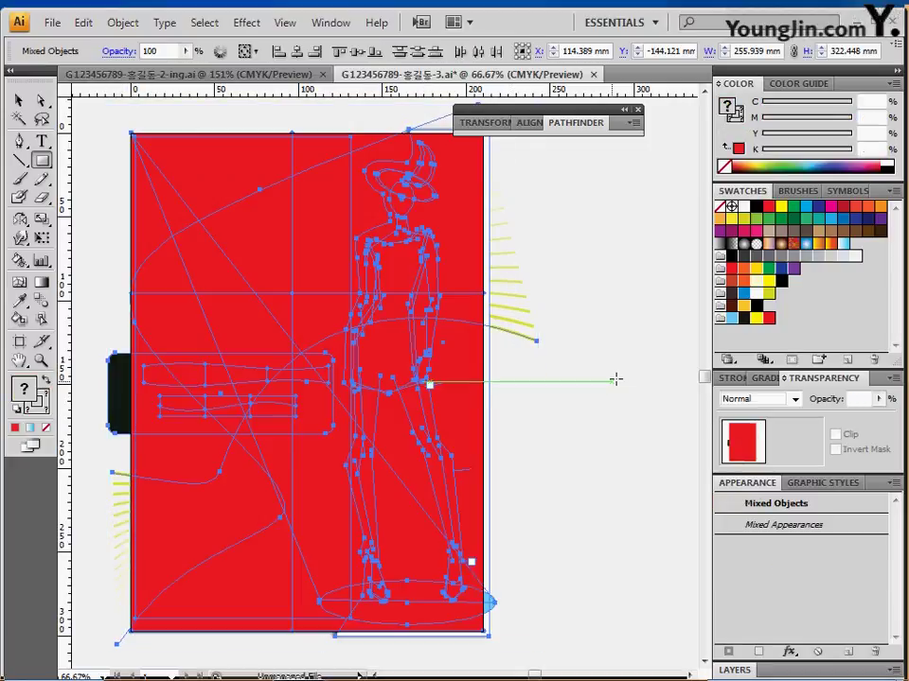
right_click(194, 171)
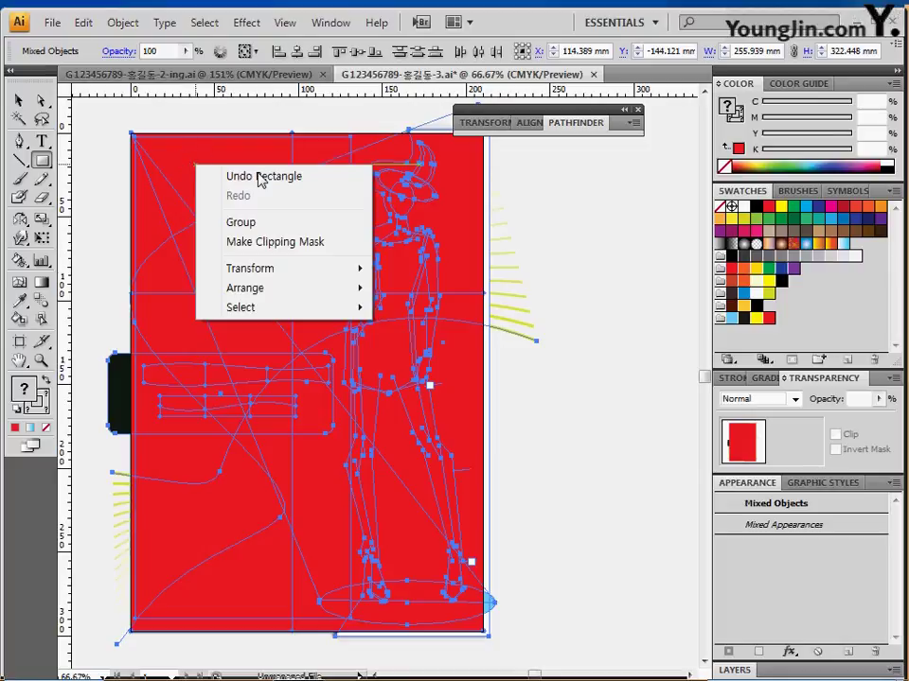
click(272, 243)
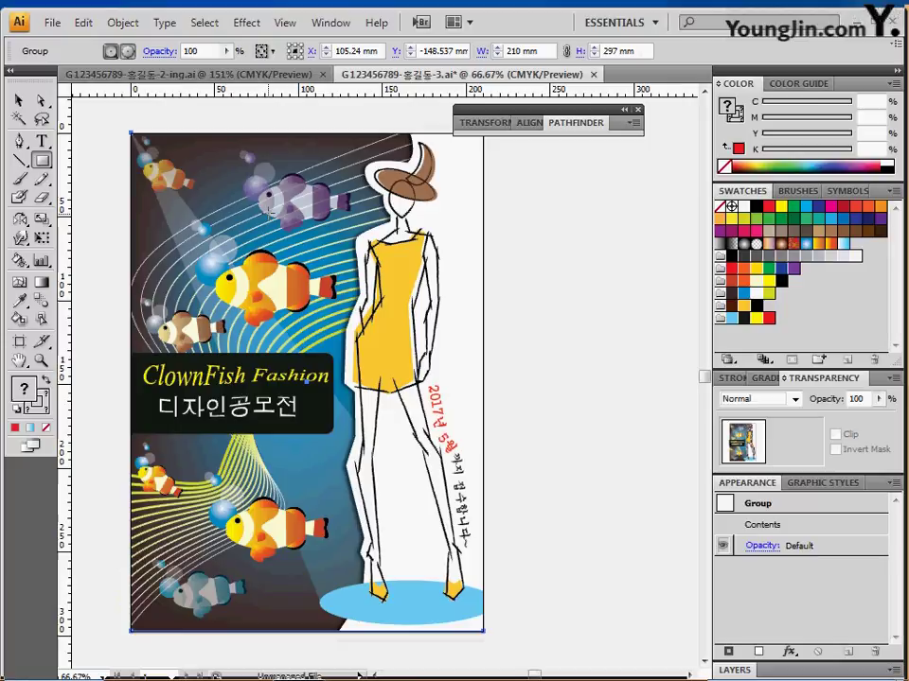
click(517, 245)
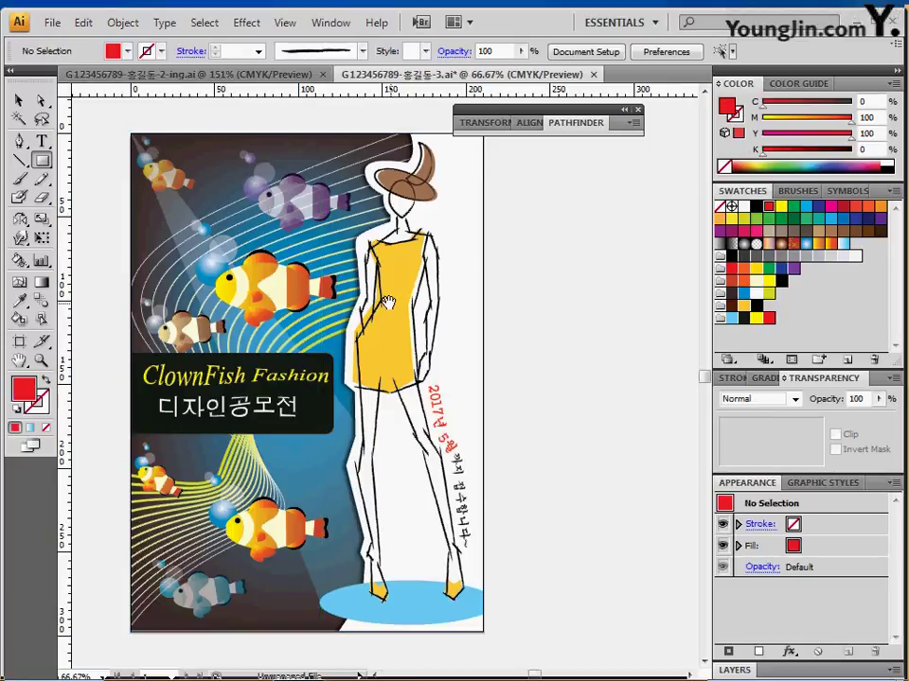
drag(389, 301, 348, 288)
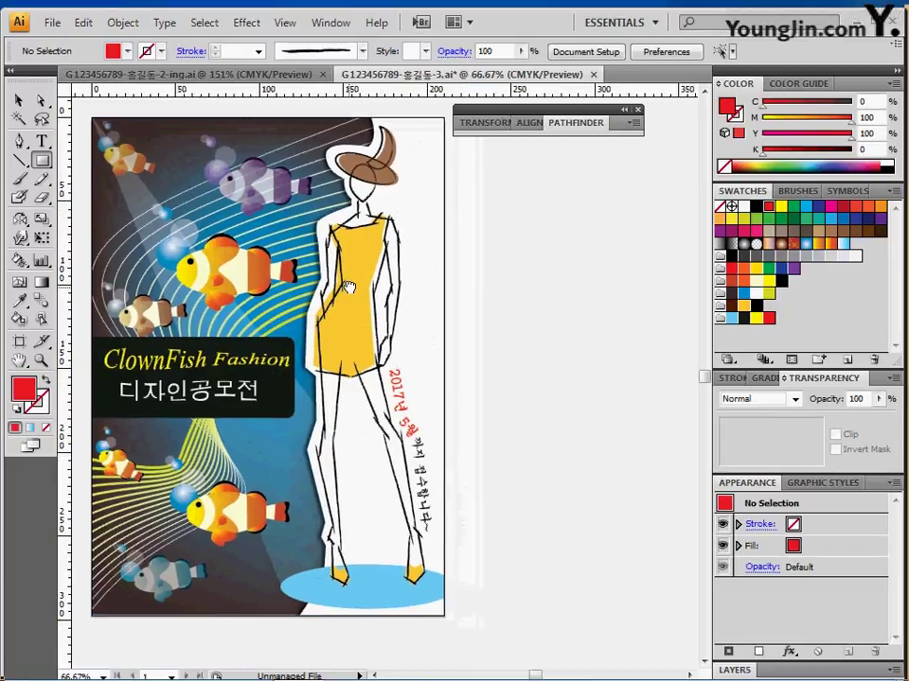